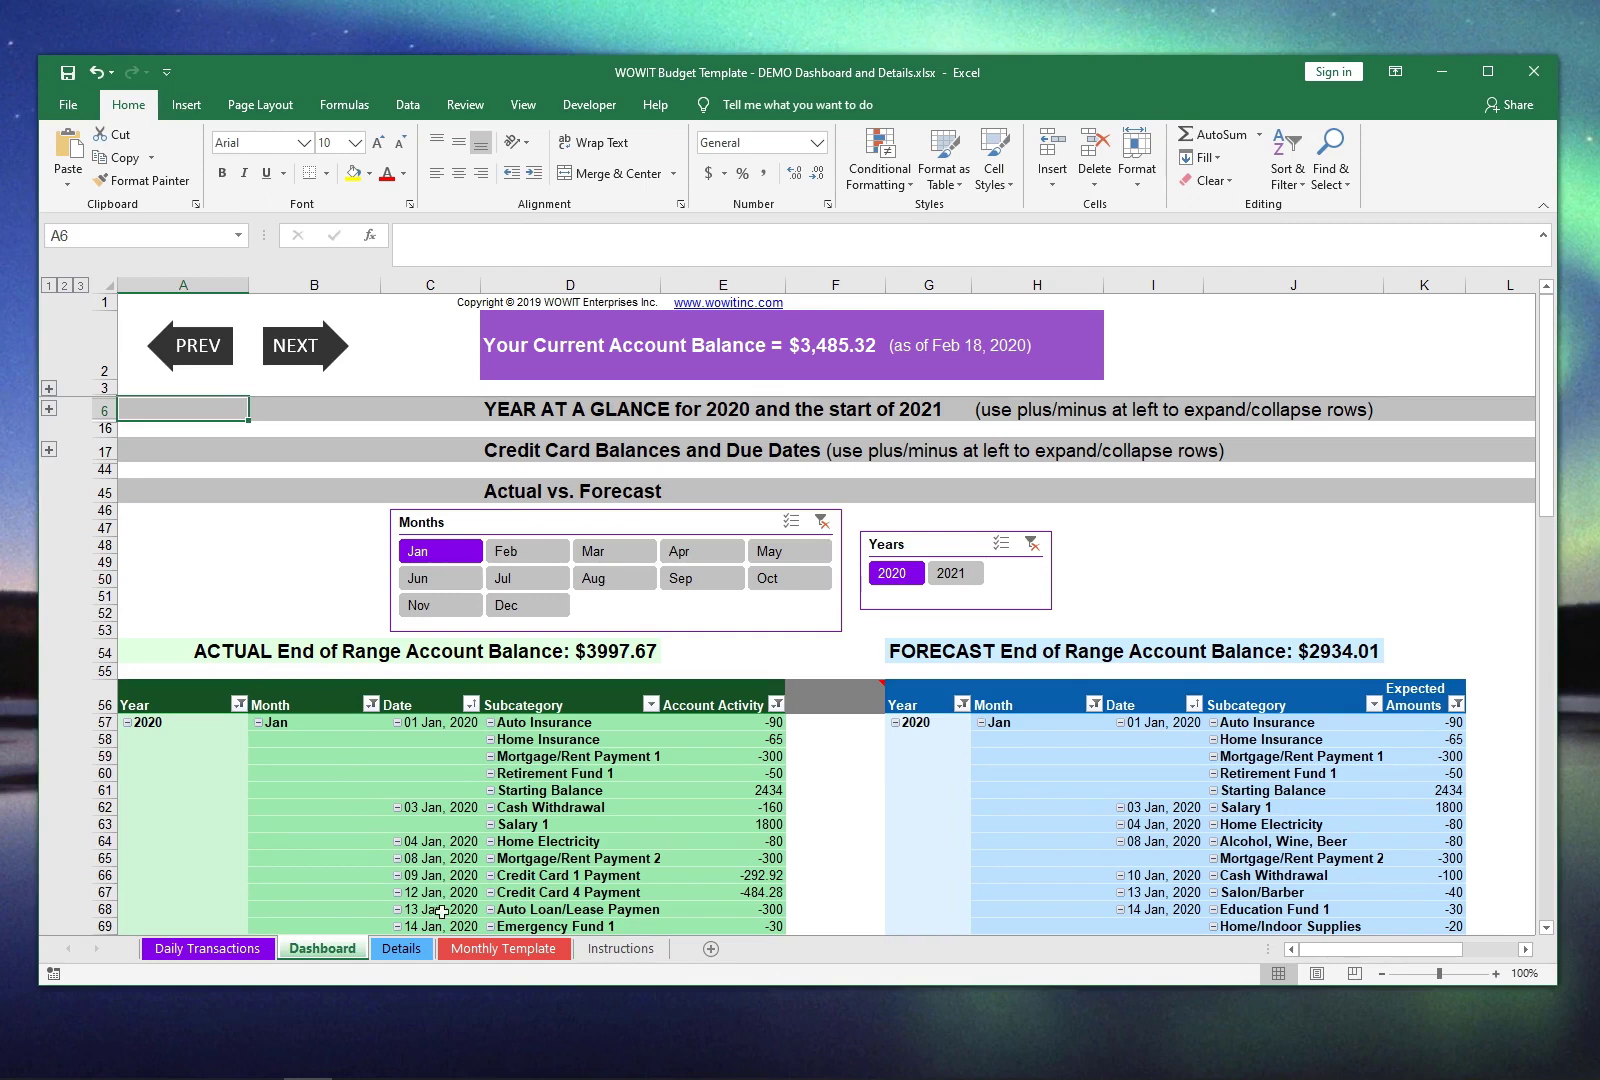
# Switch to the Monthly Template and scroll up to row 12's Starting Balance and income entries
pyautogui.click(490, 950)
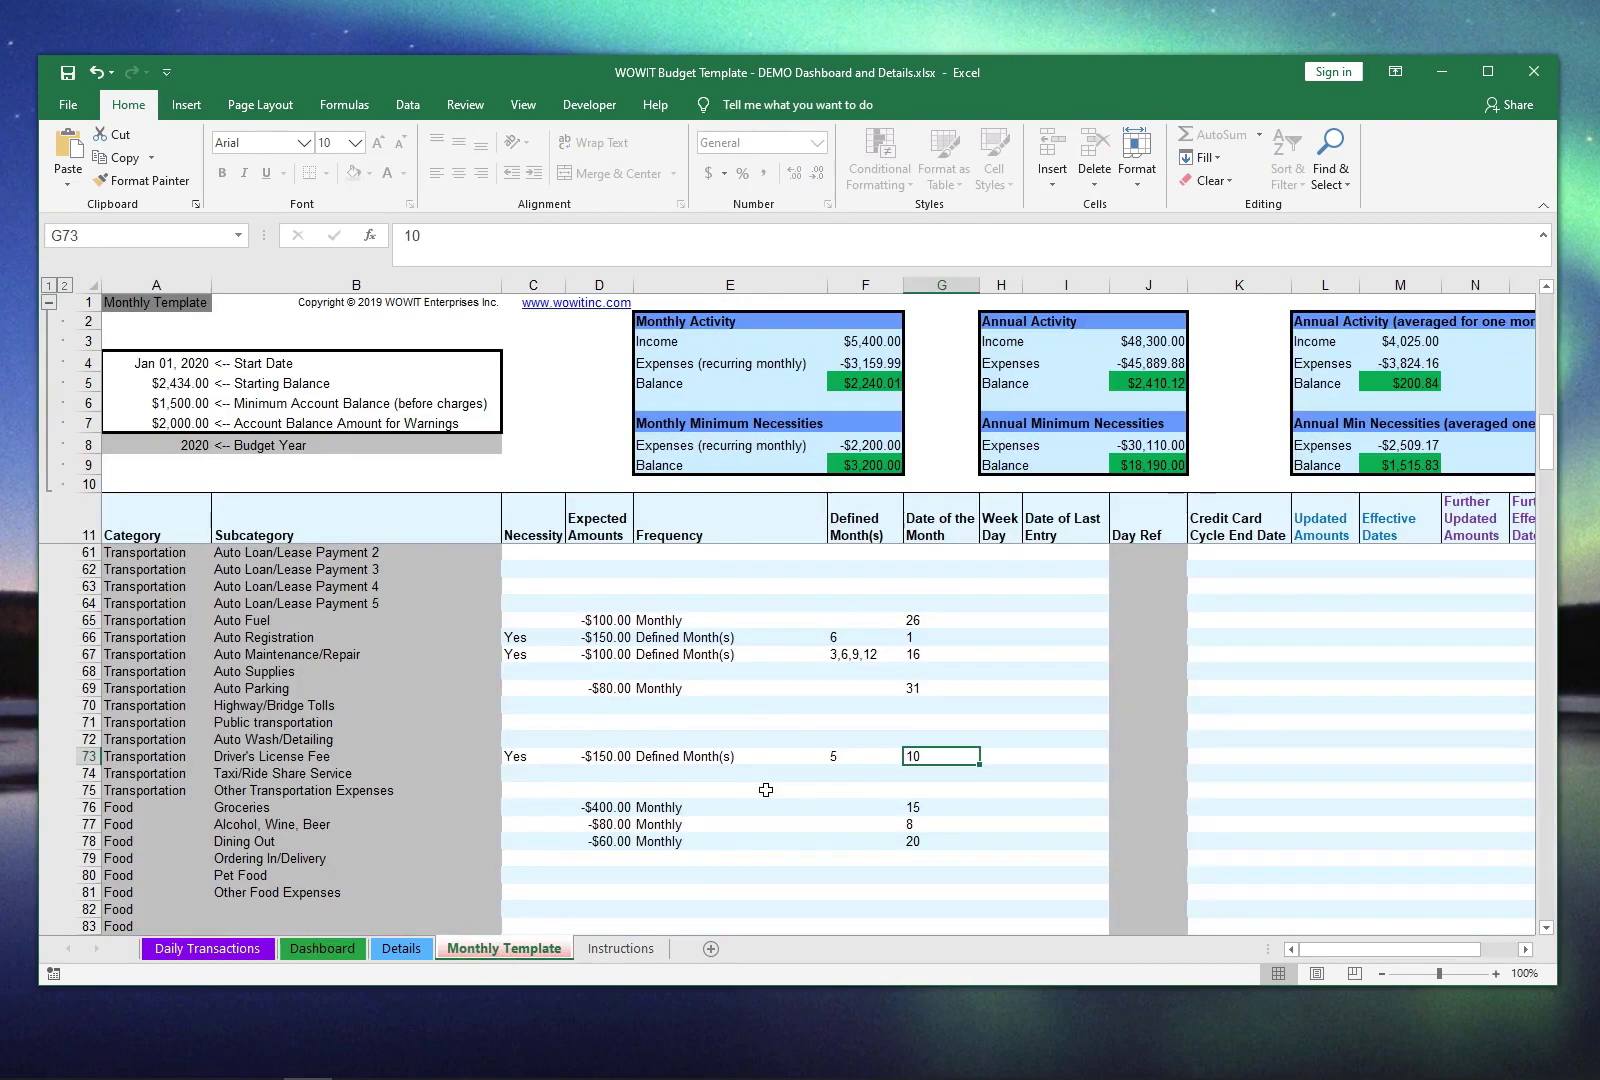
pyautogui.scroll(11, 766, 790)
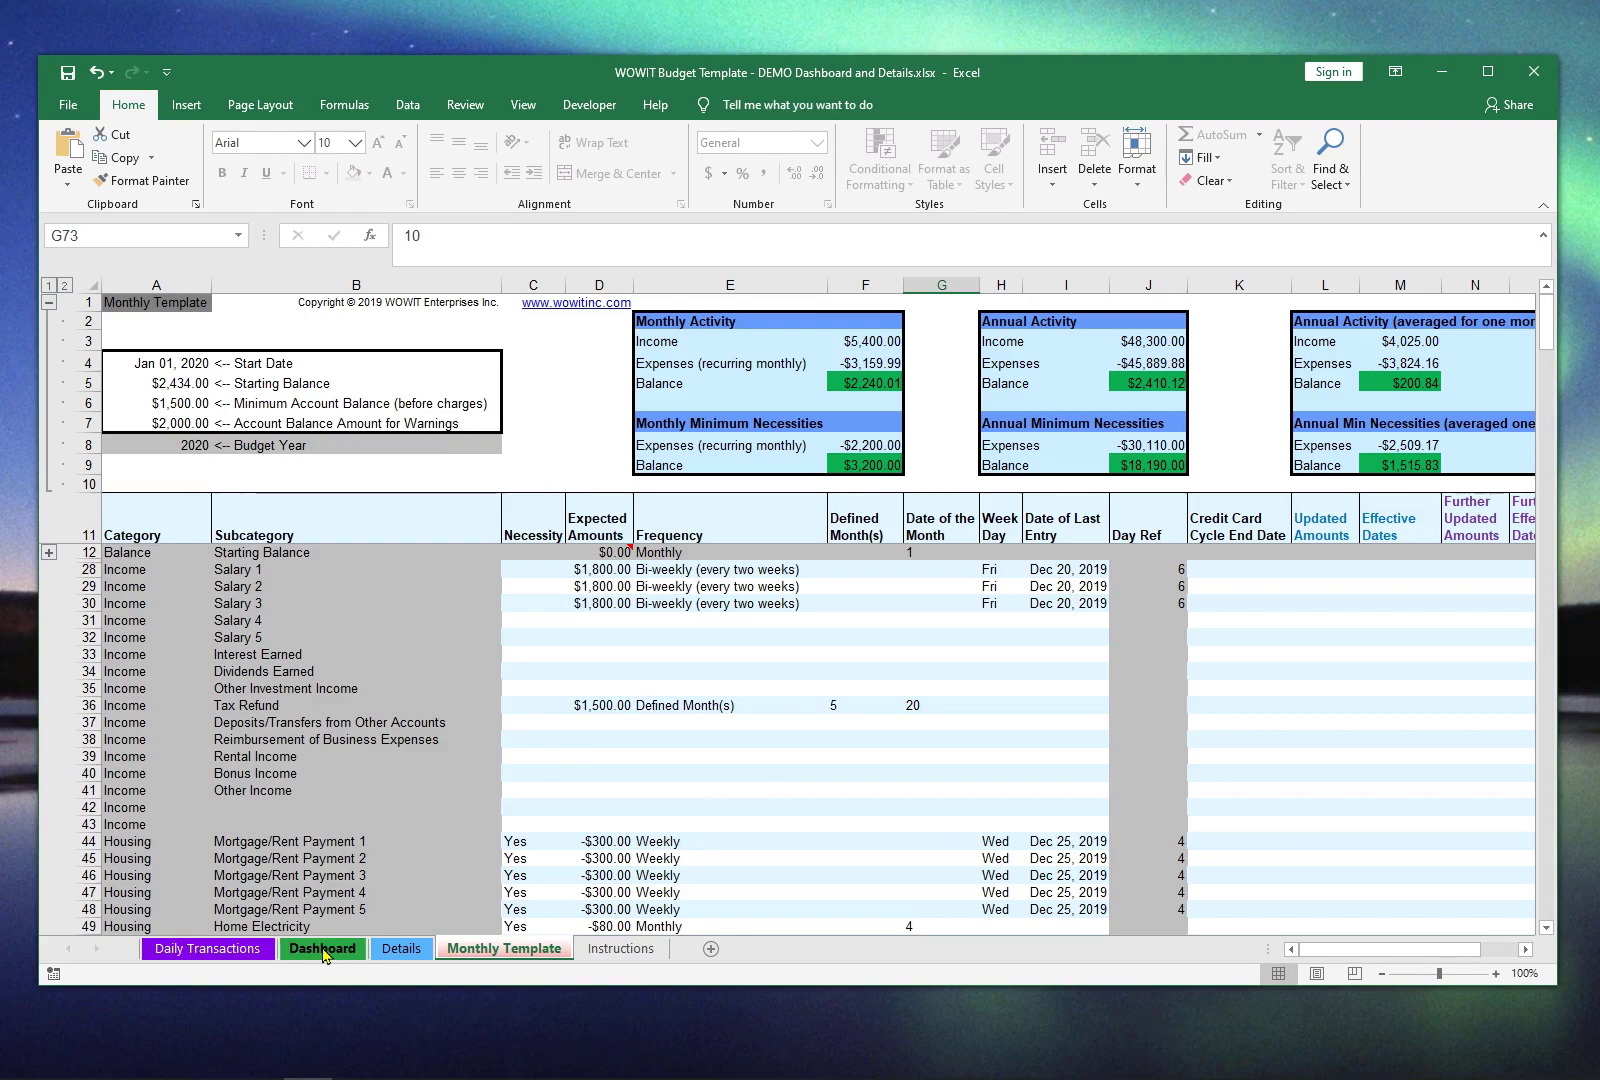
# Scroll the Daily Transactions sheet to its latest February entries
pyautogui.click(240, 956)
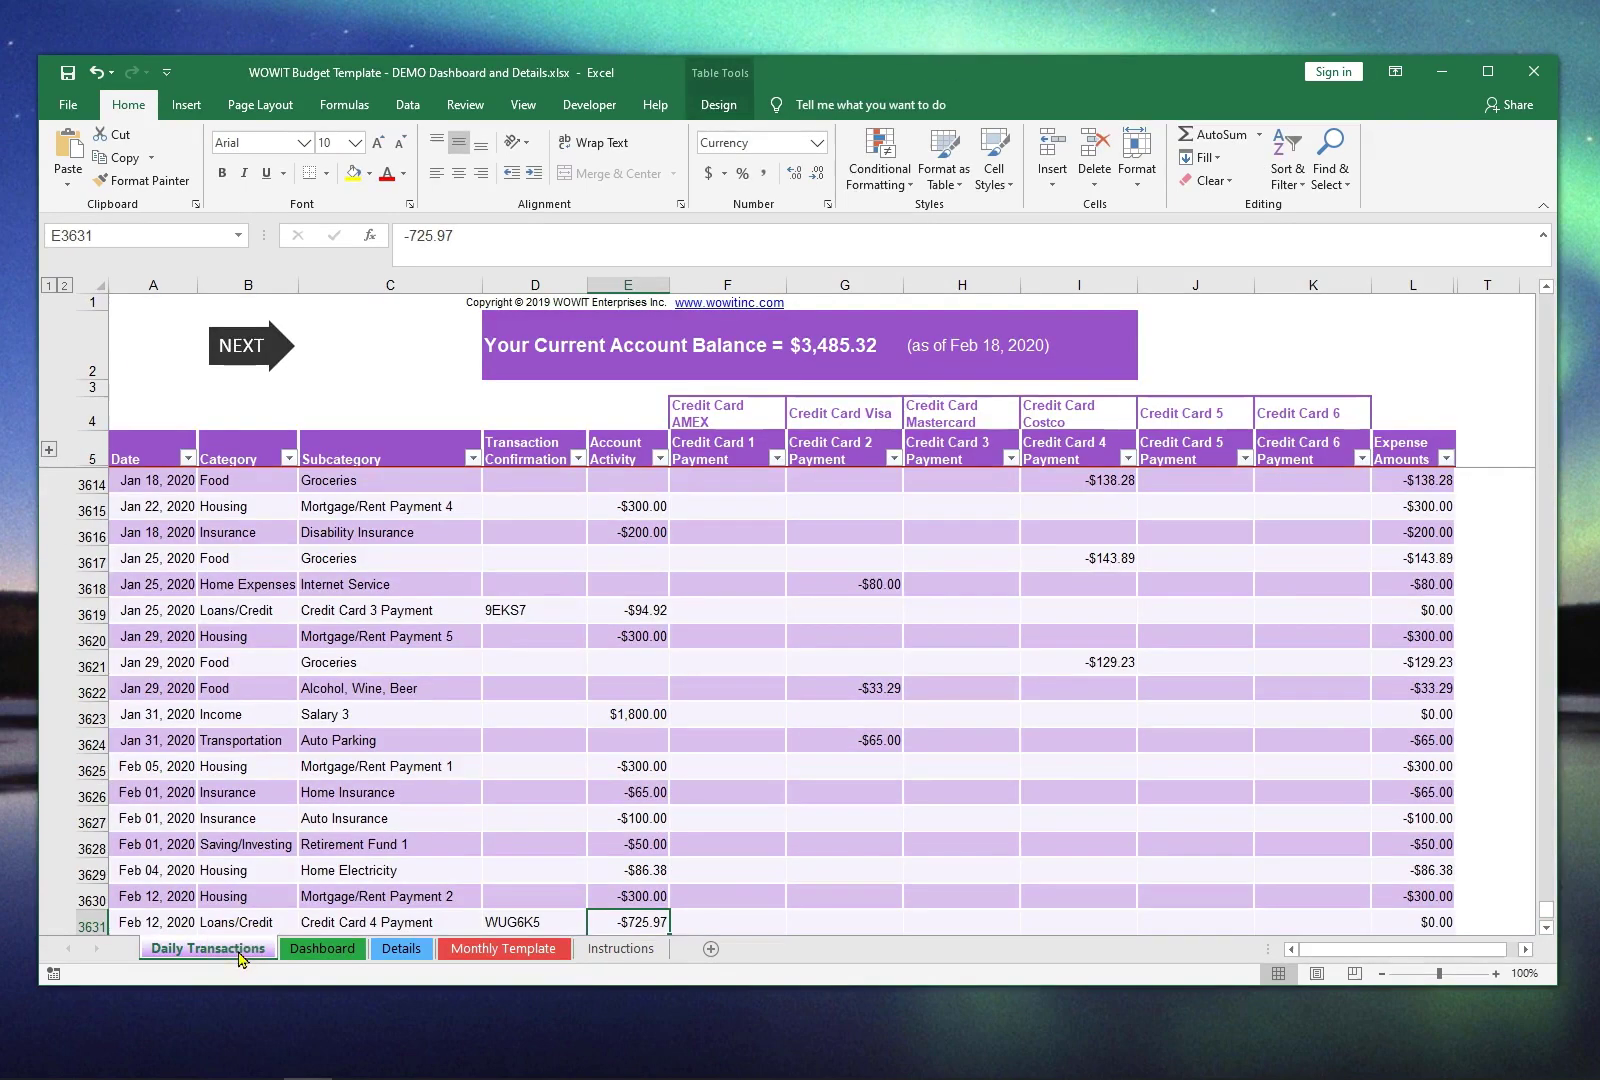
pyautogui.scroll(8, 424, 815)
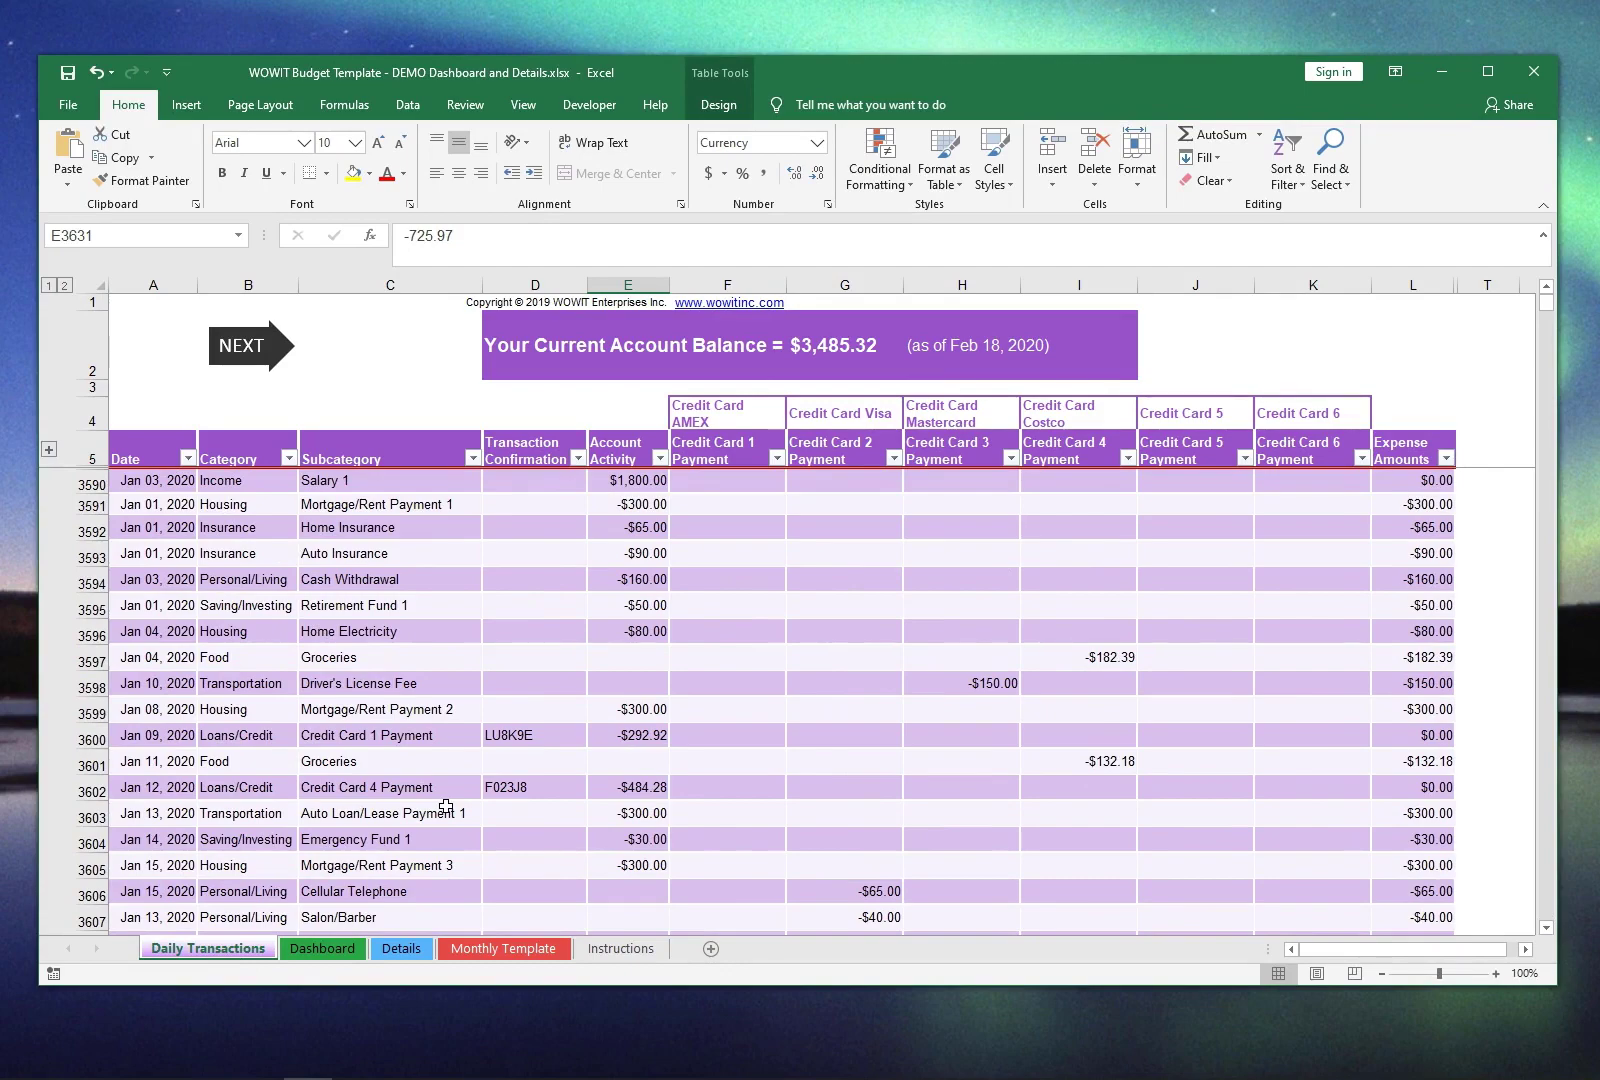
pyautogui.scroll(-12, 446, 806)
pyautogui.press('Up')
pyautogui.press('Up')
pyautogui.press('Up')
pyautogui.press('Up')
pyautogui.press('Up')
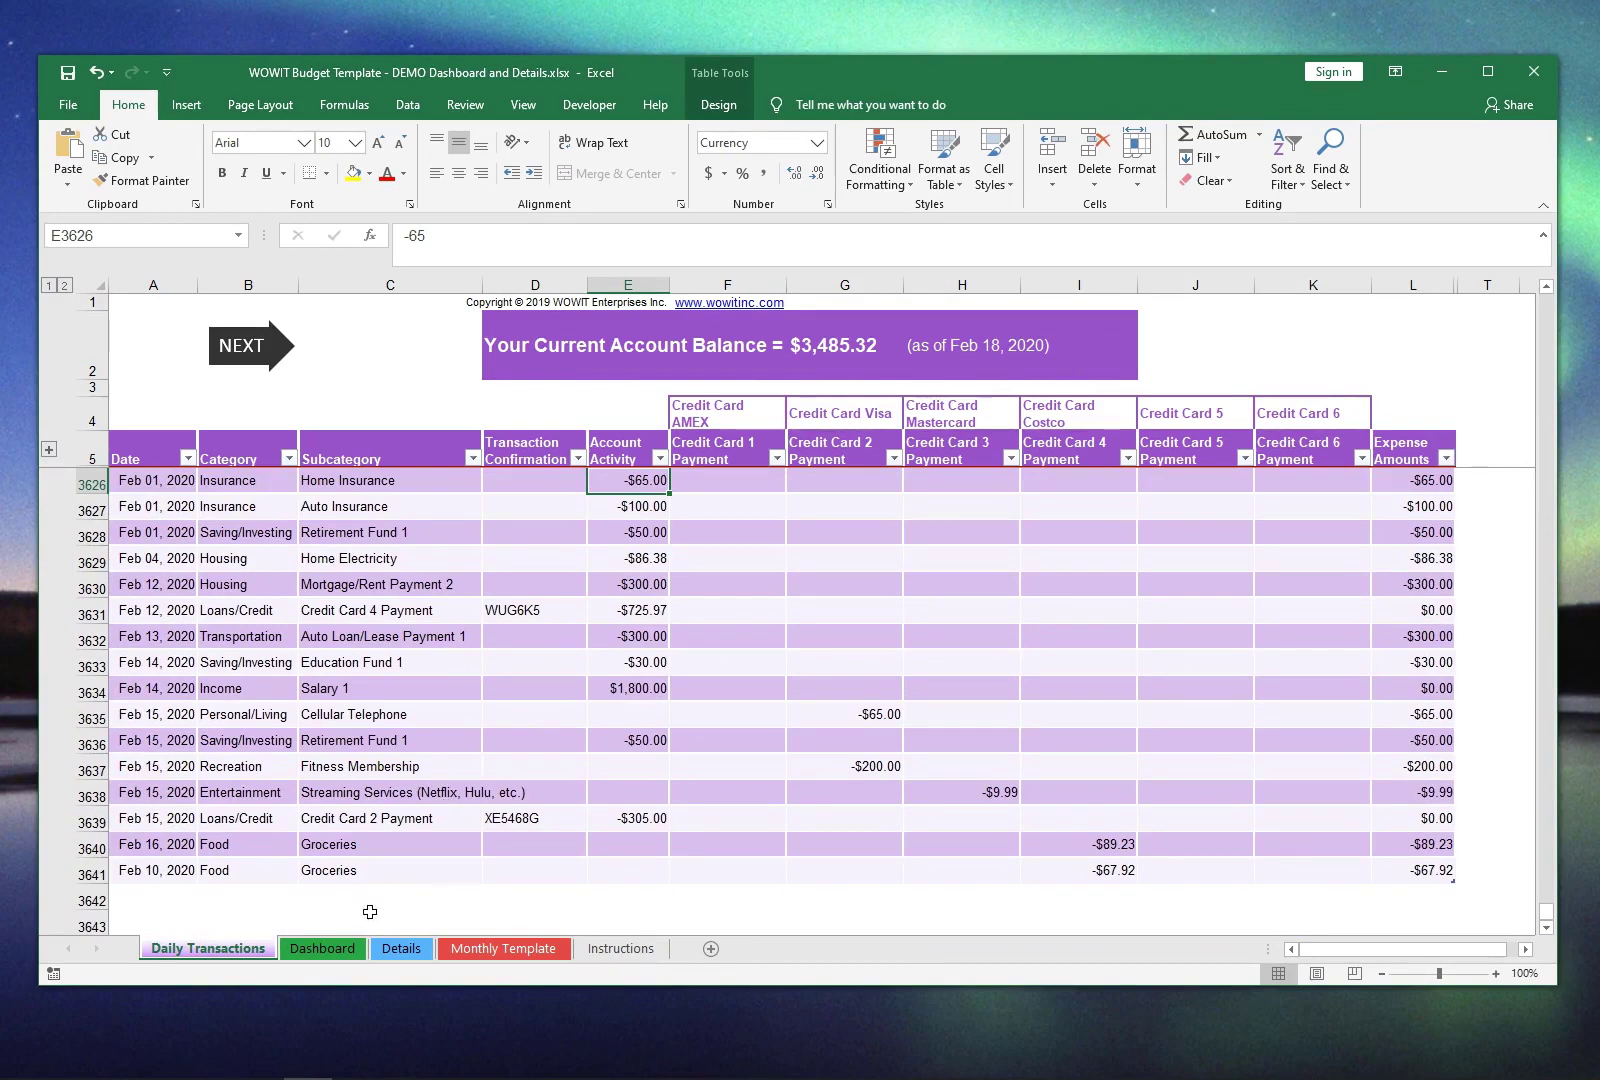
# Compare Daily Transactions against the Dashboard, finishing on the Dashboard's Actual vs. Forecast tables
pyautogui.click(345, 948)
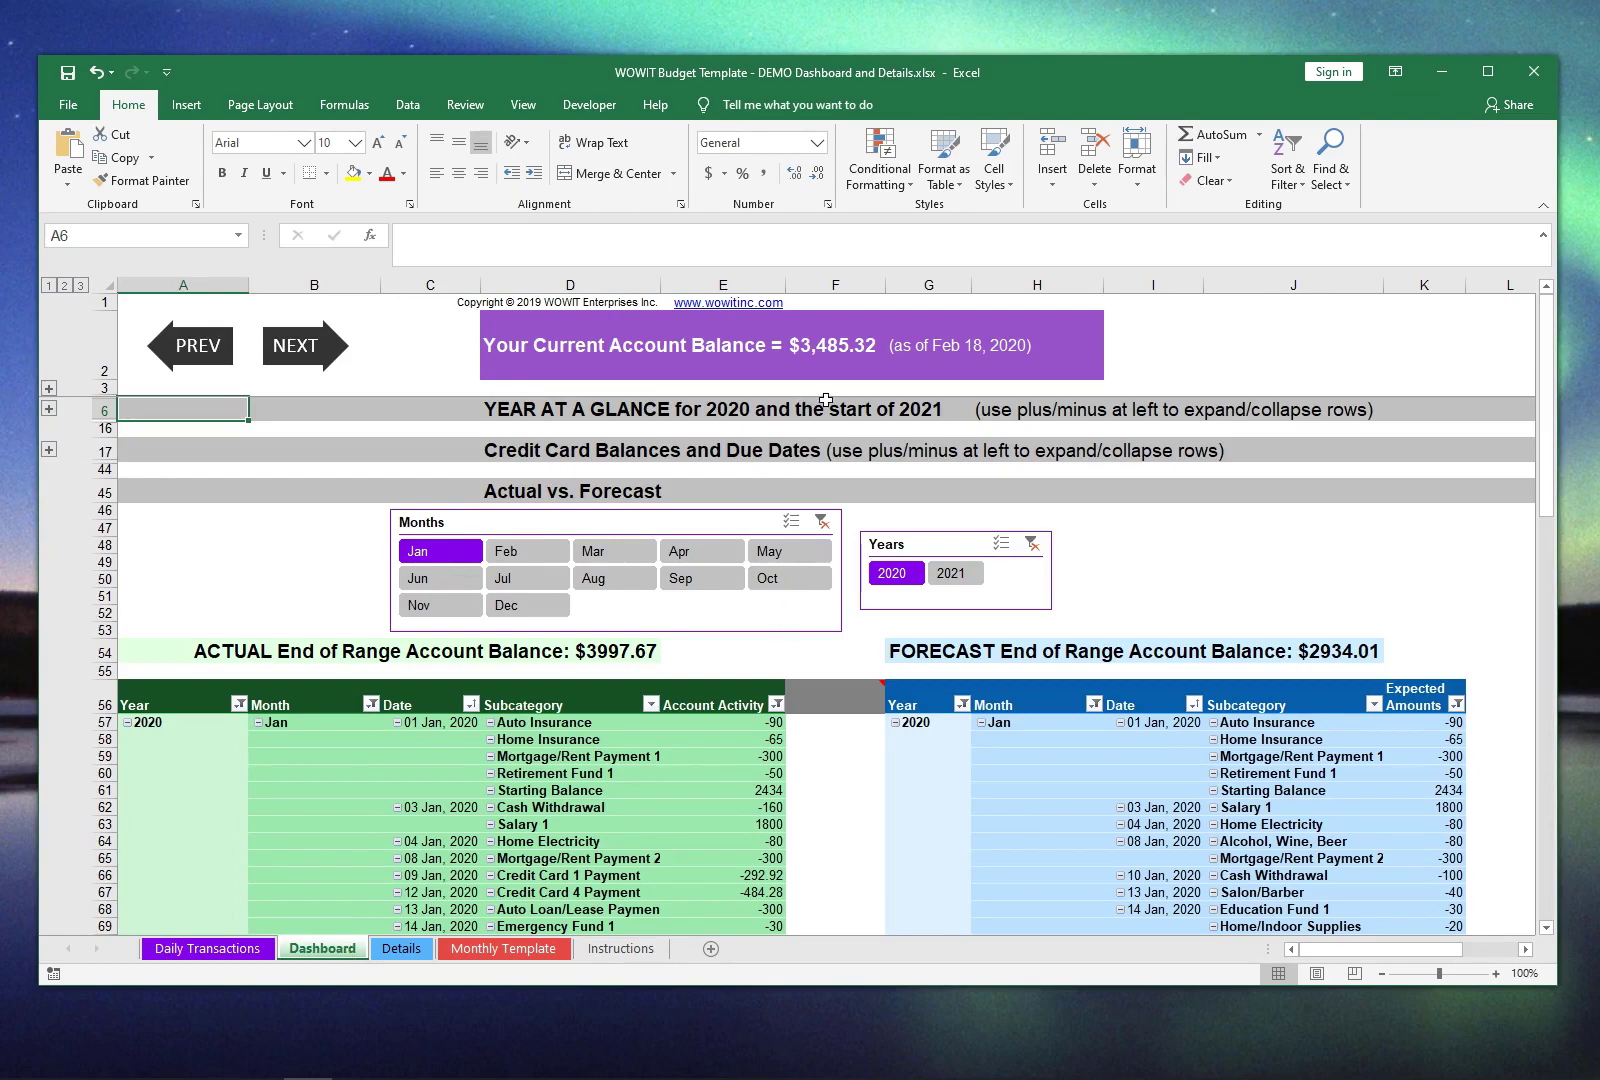
pyautogui.click(210, 948)
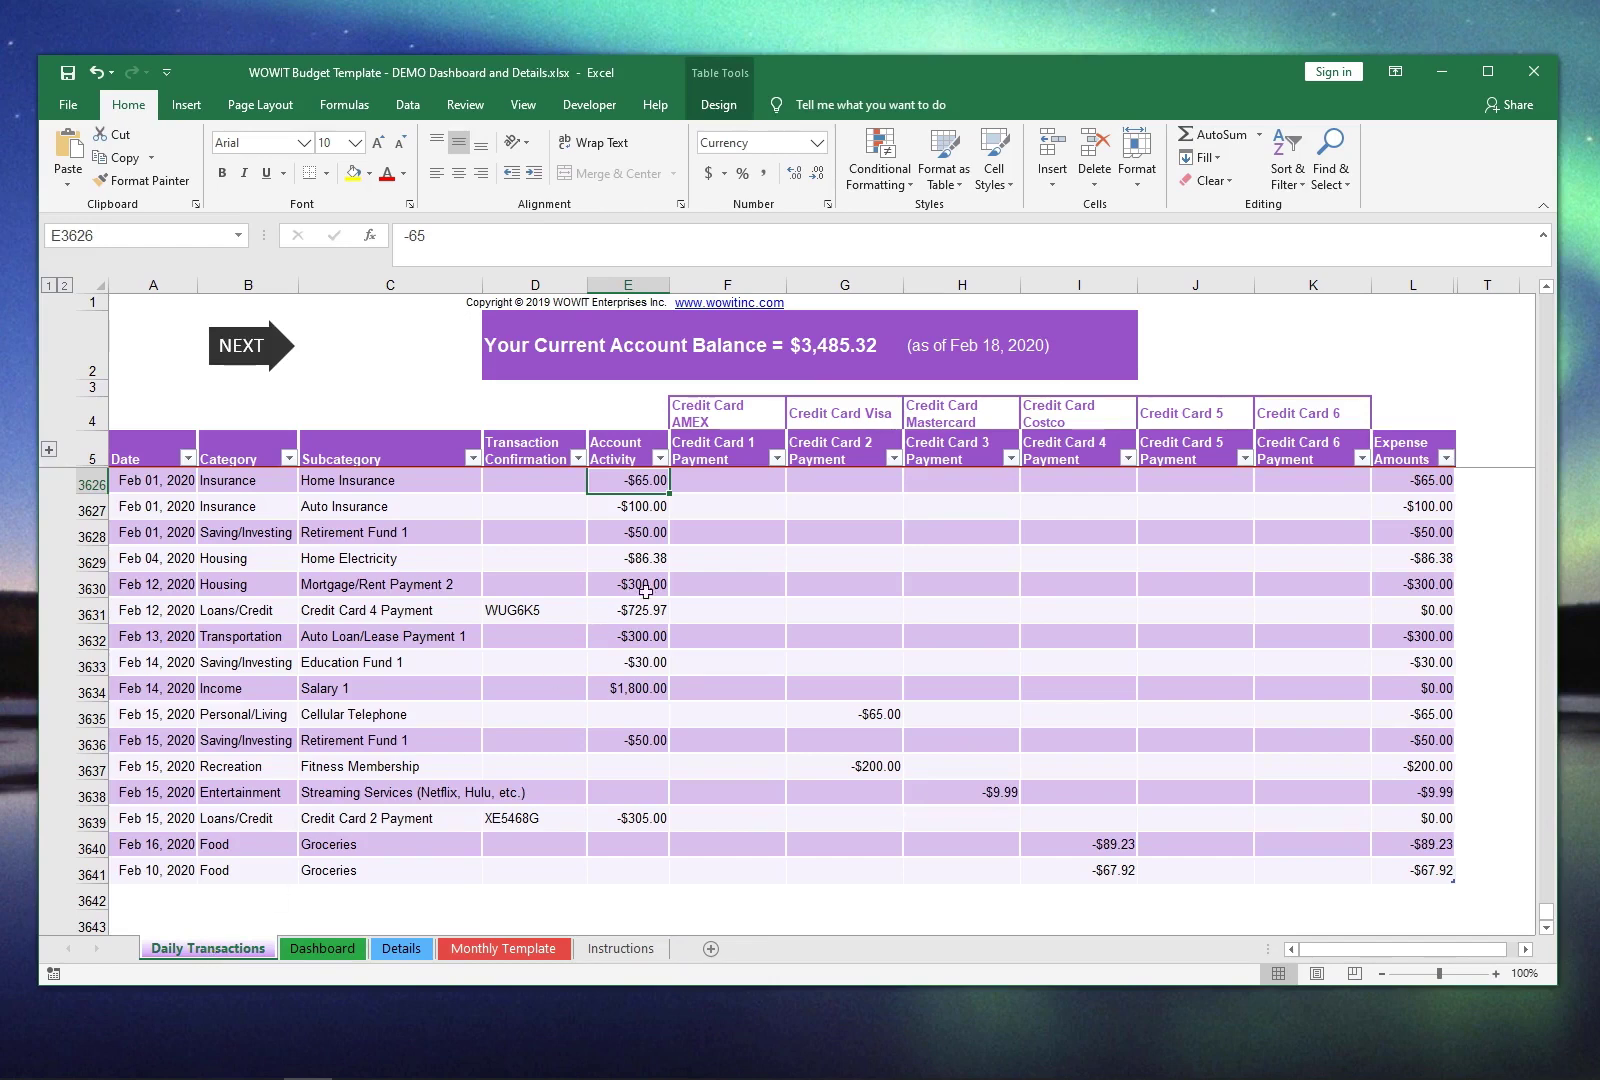
pyautogui.click(344, 948)
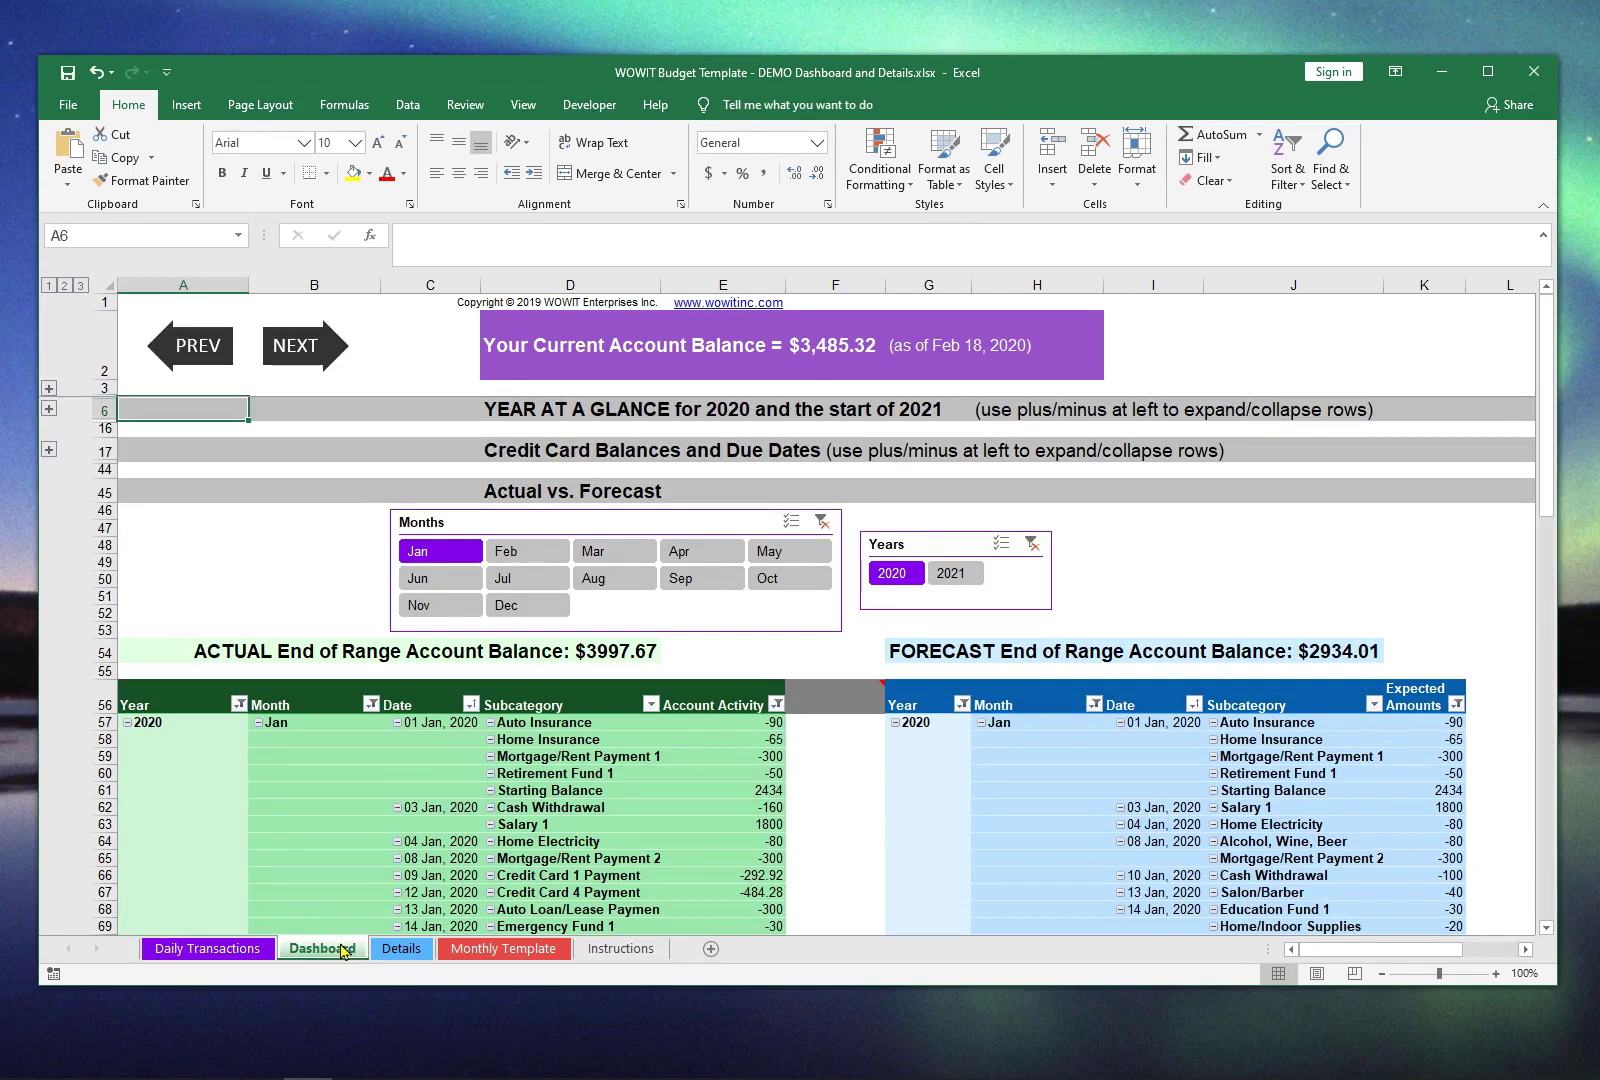
pyautogui.click(245, 948)
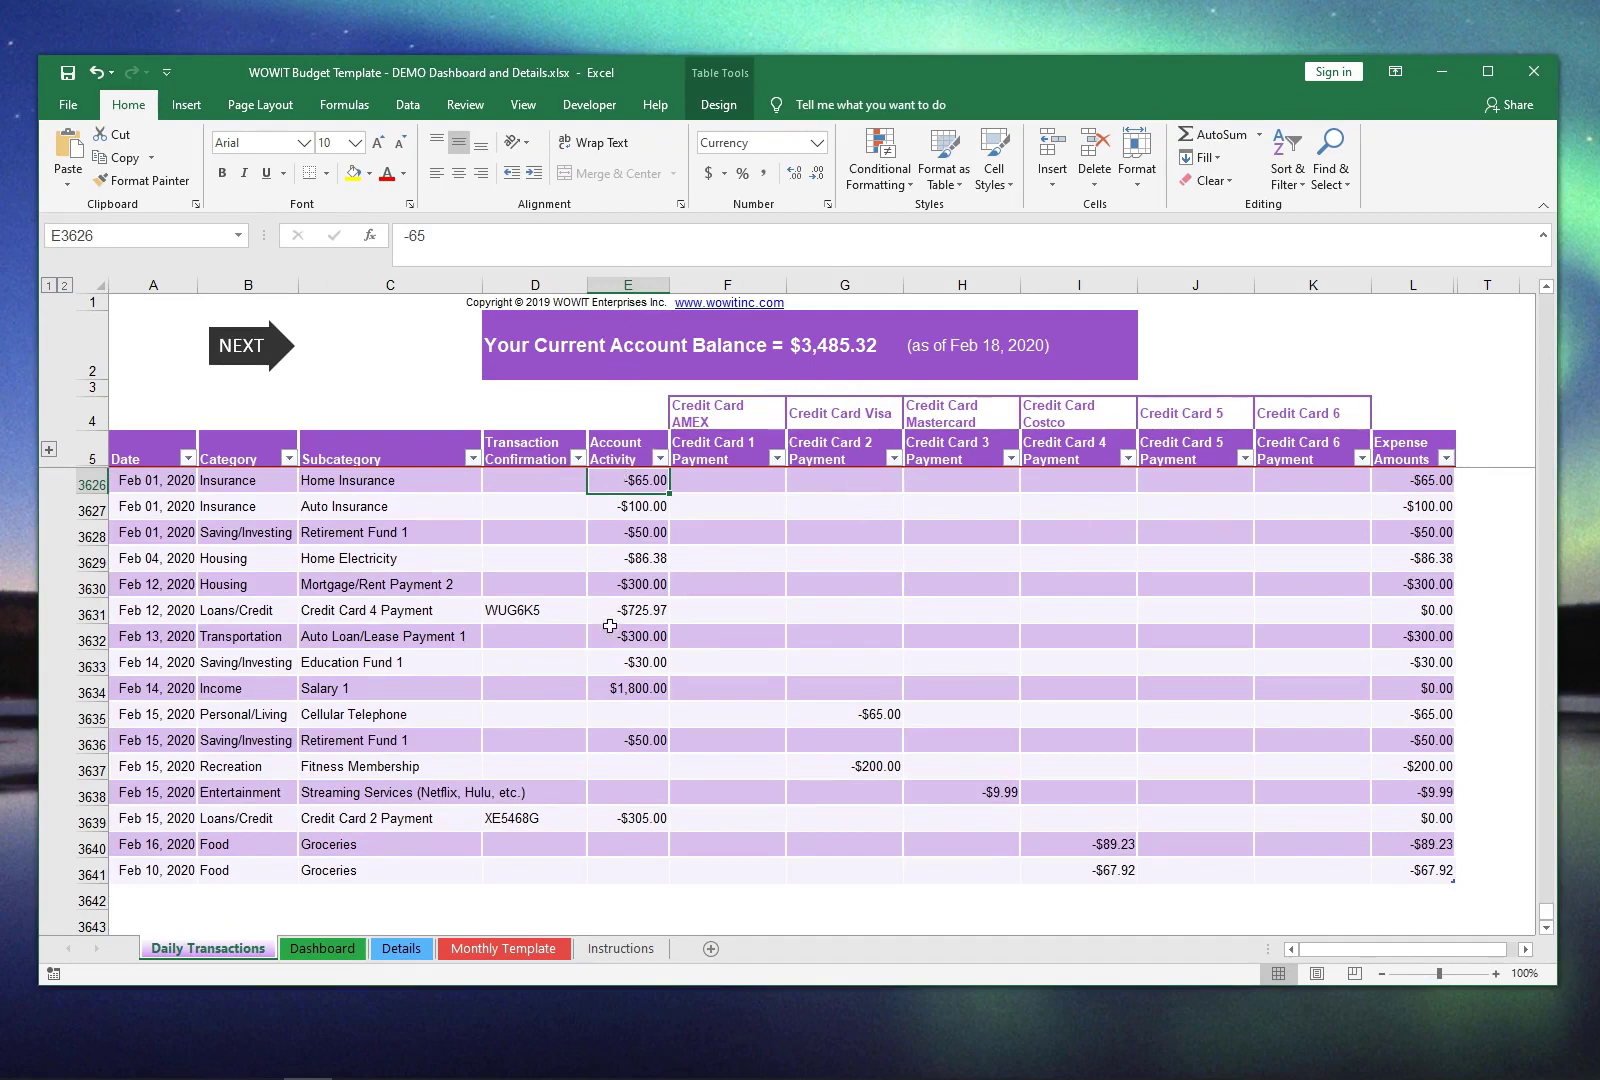
pyautogui.click(322, 948)
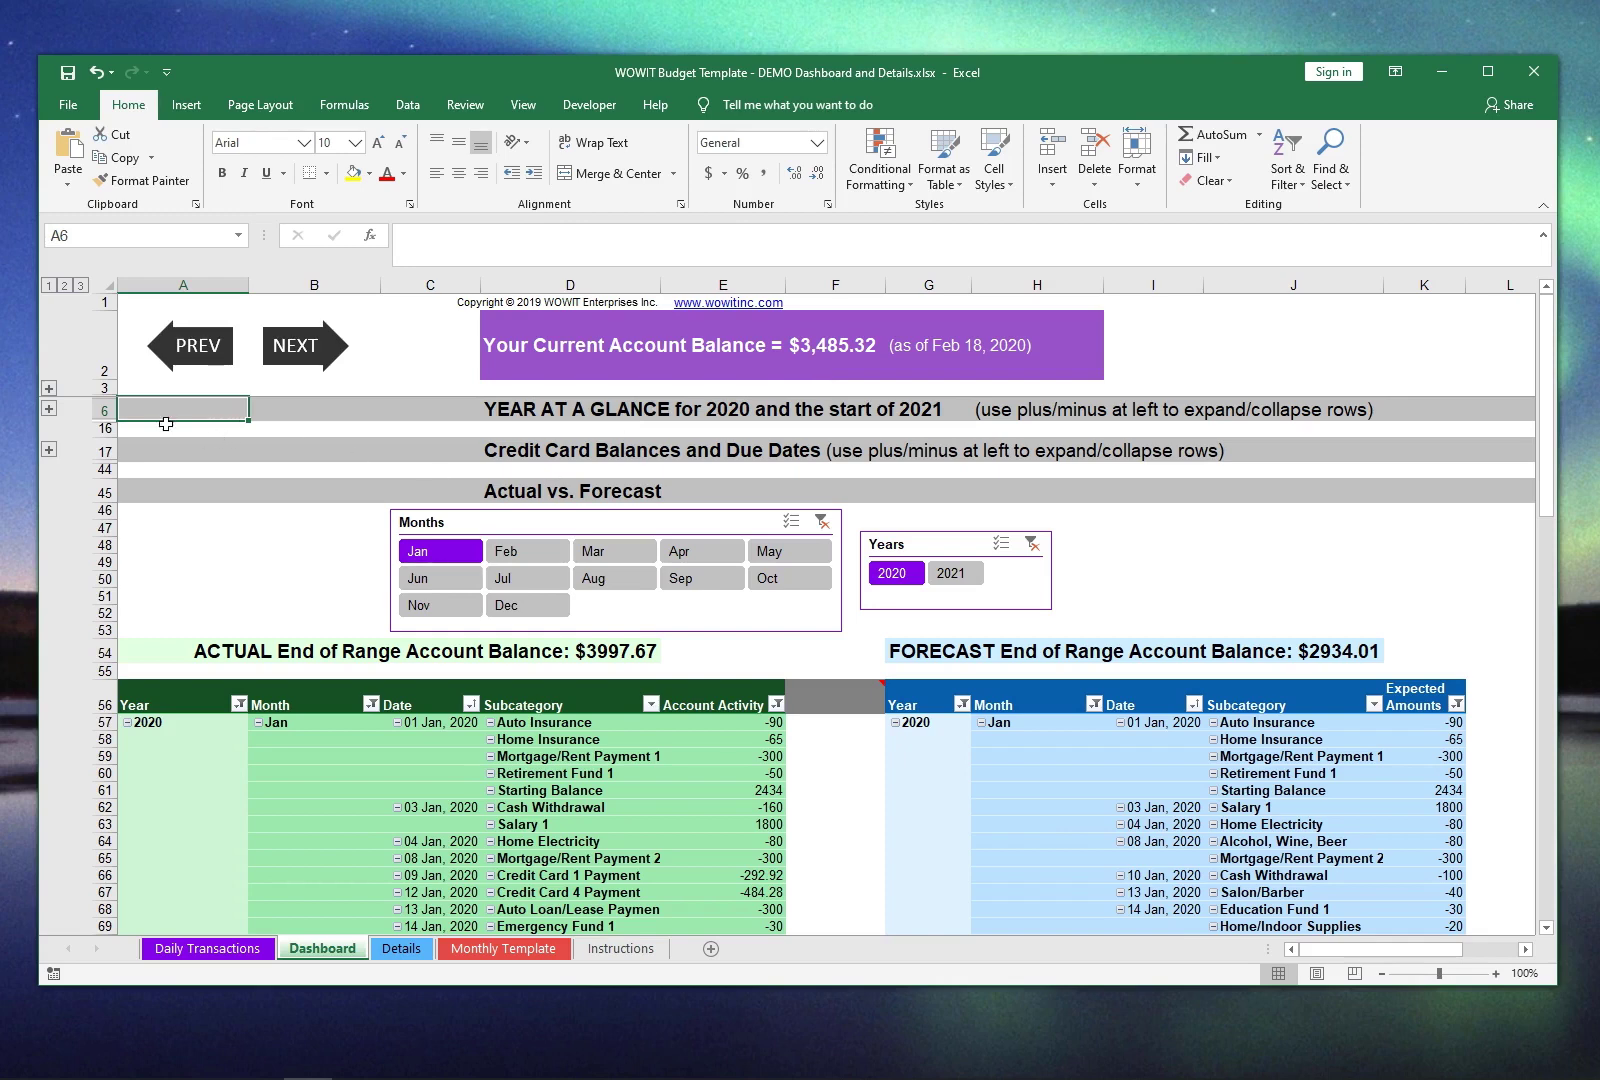
pyautogui.click(48, 389)
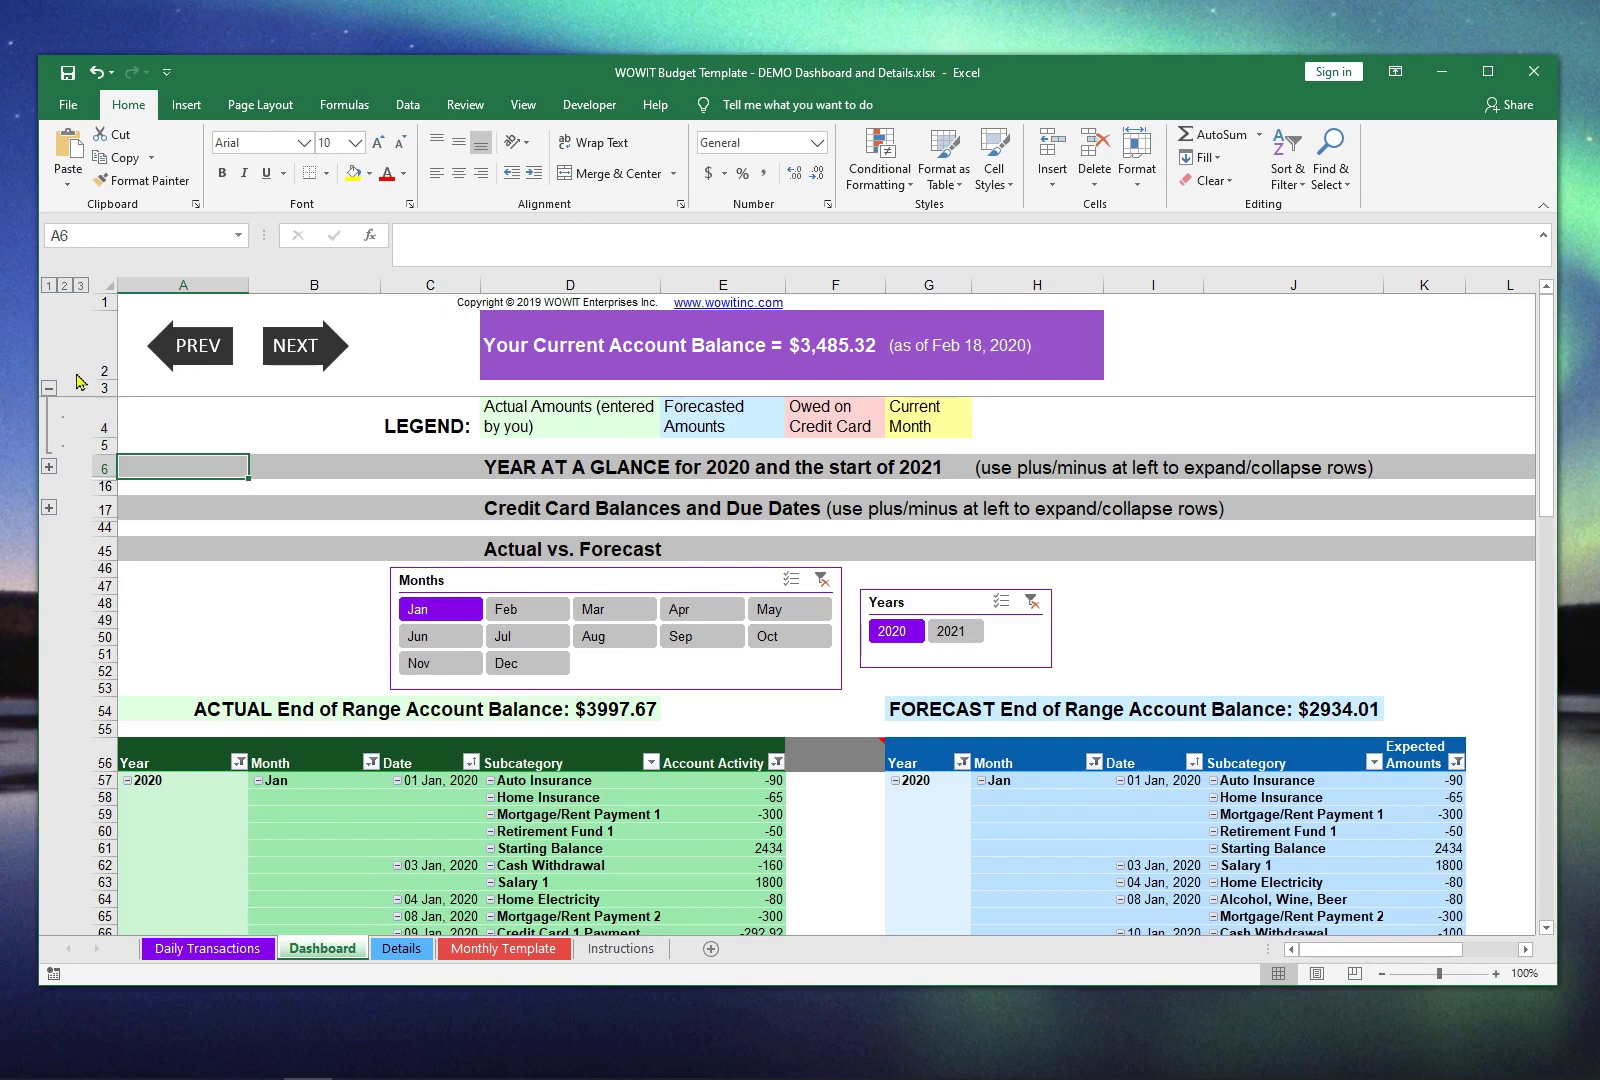
pyautogui.click(48, 387)
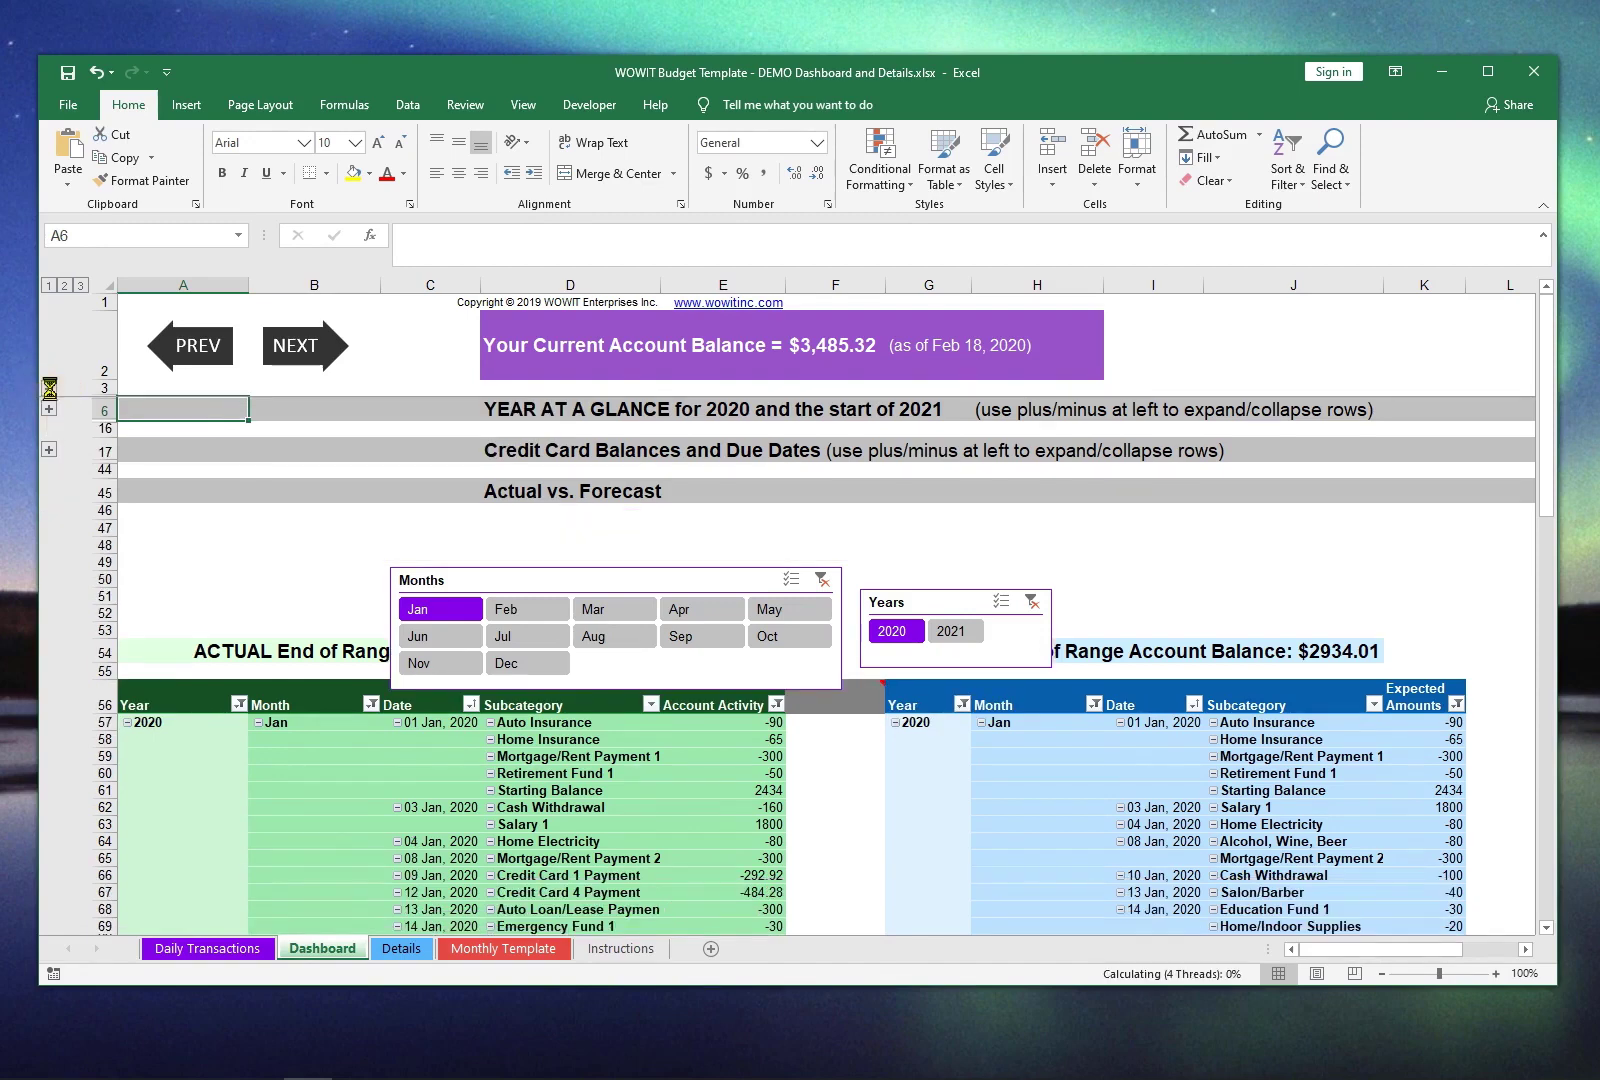
# Expand Year at a Glance and step through the row 8 month headers from Jan 2020
pyautogui.click(48, 408)
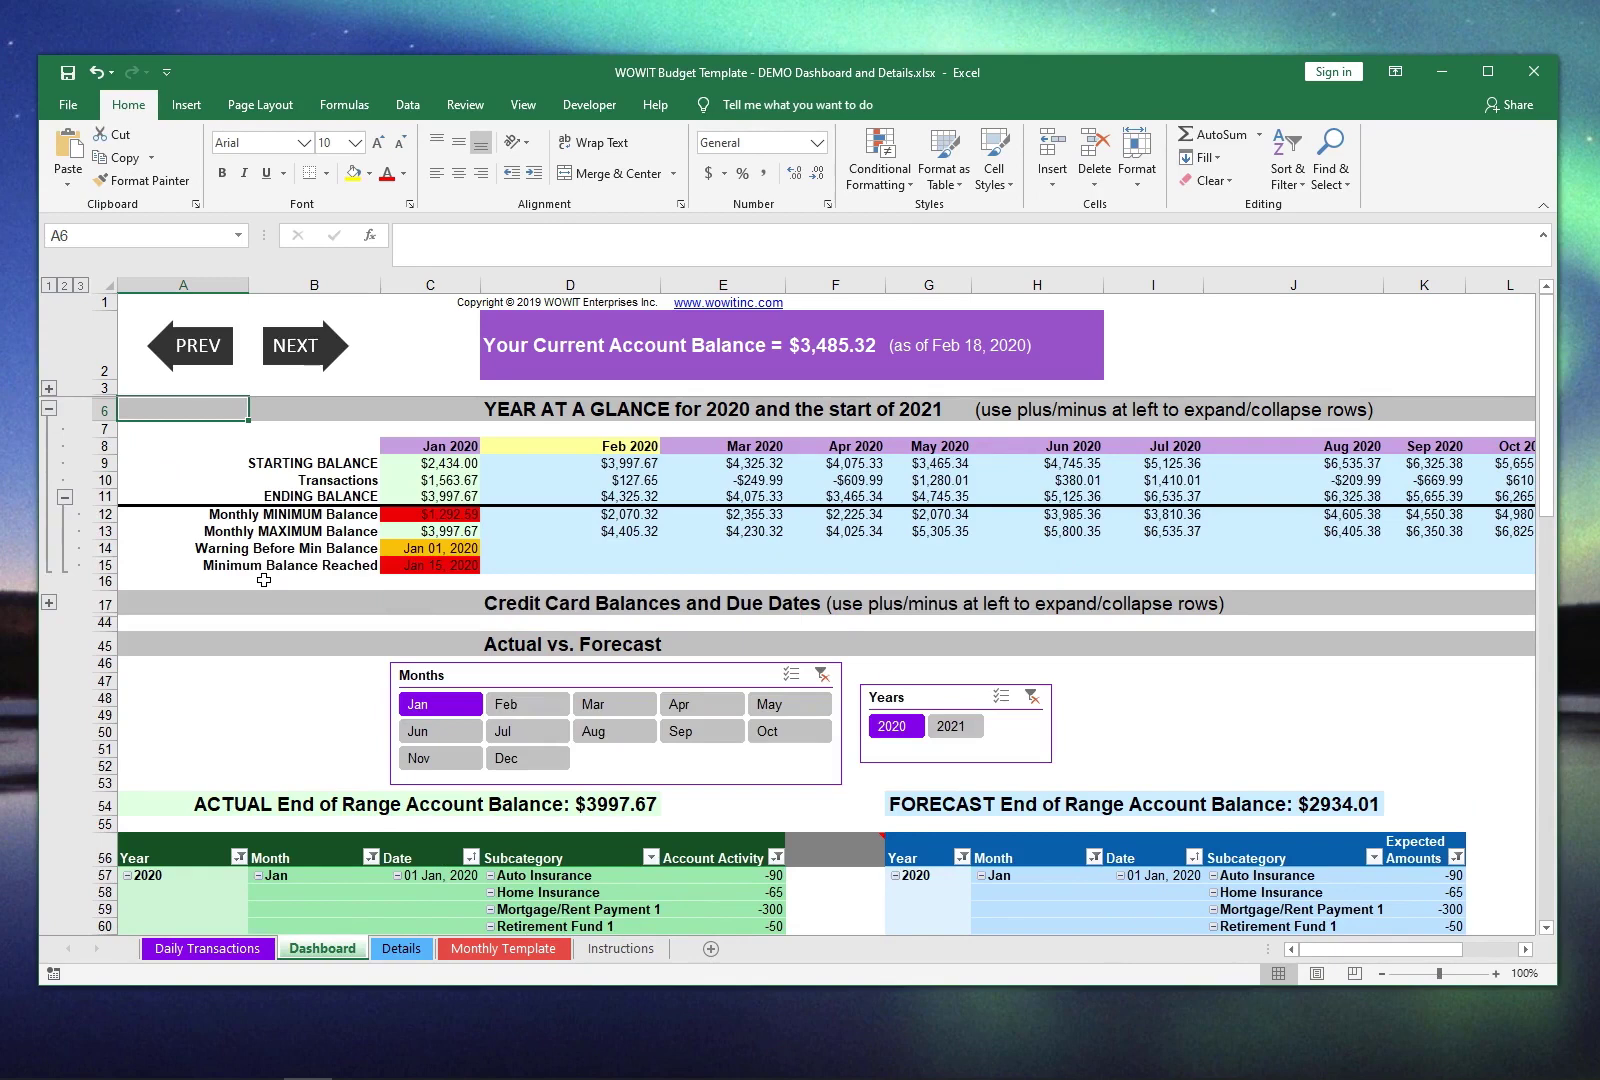
pyautogui.click(409, 444)
pyautogui.press('Right')
pyautogui.press('Right')
pyautogui.press('Right')
pyautogui.press('Right')
pyautogui.press('Right')
pyautogui.press('Right')
pyautogui.press('Right')
pyautogui.press('Right')
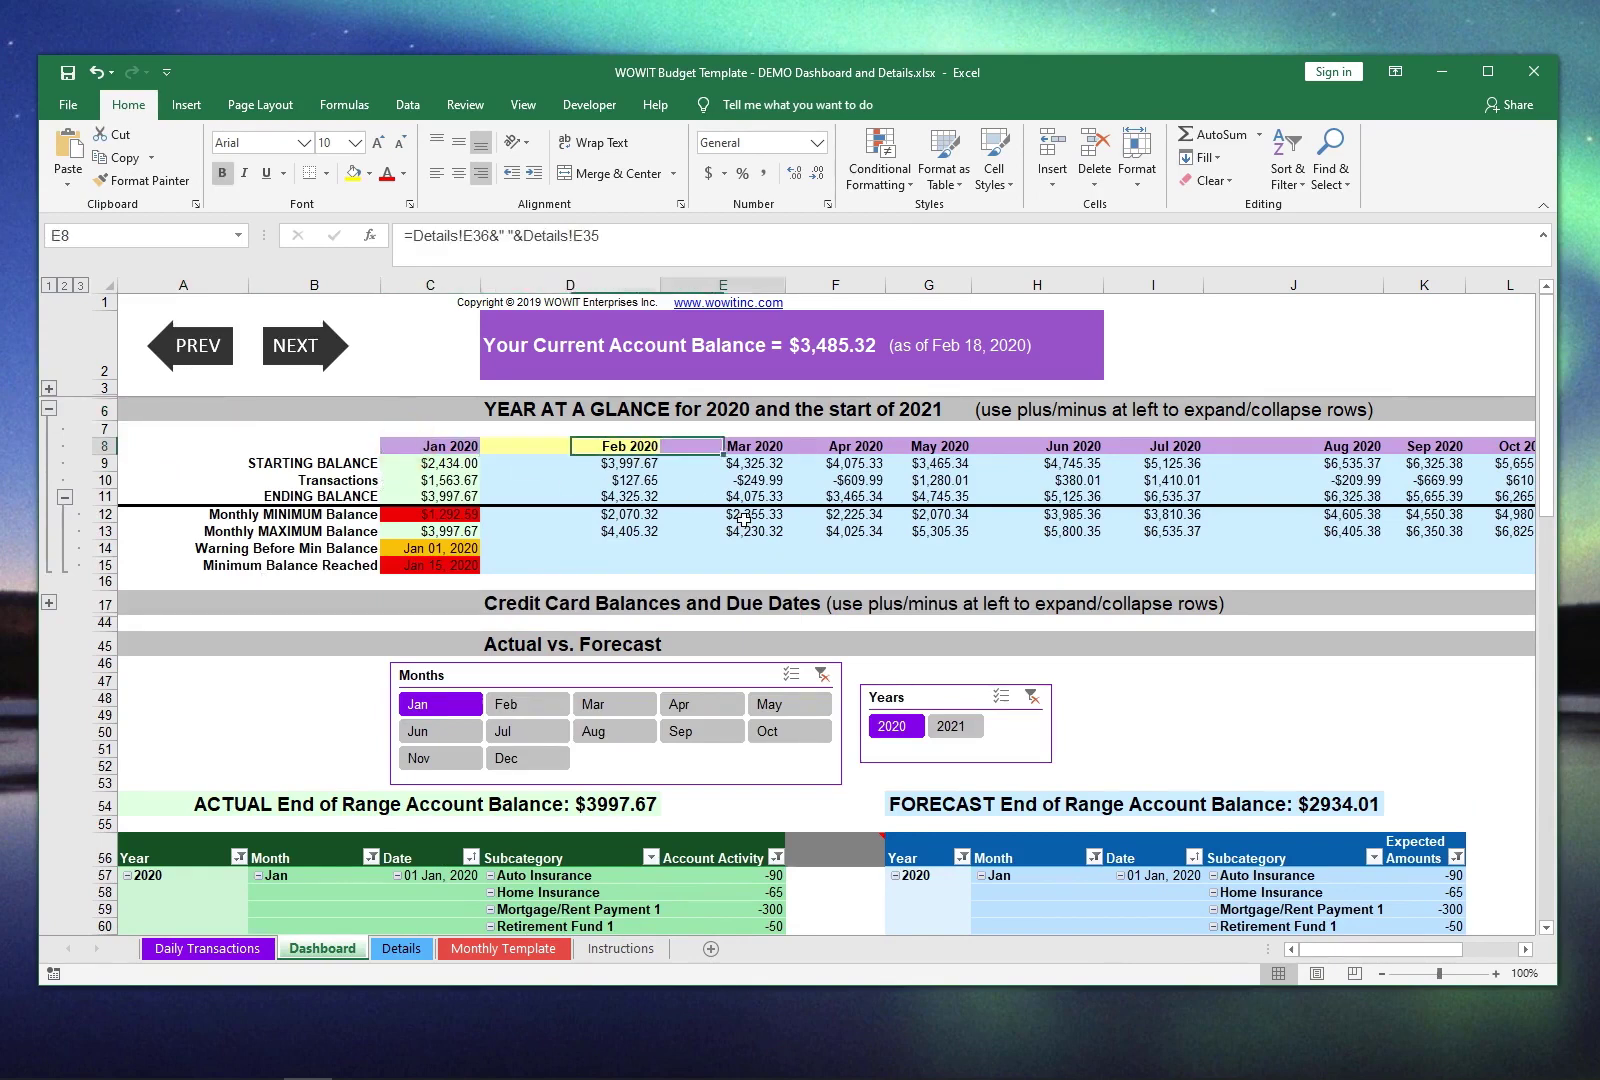
pyautogui.press('Right')
pyautogui.press('Right')
pyautogui.press('Right')
pyautogui.press('Right')
pyautogui.press('Right')
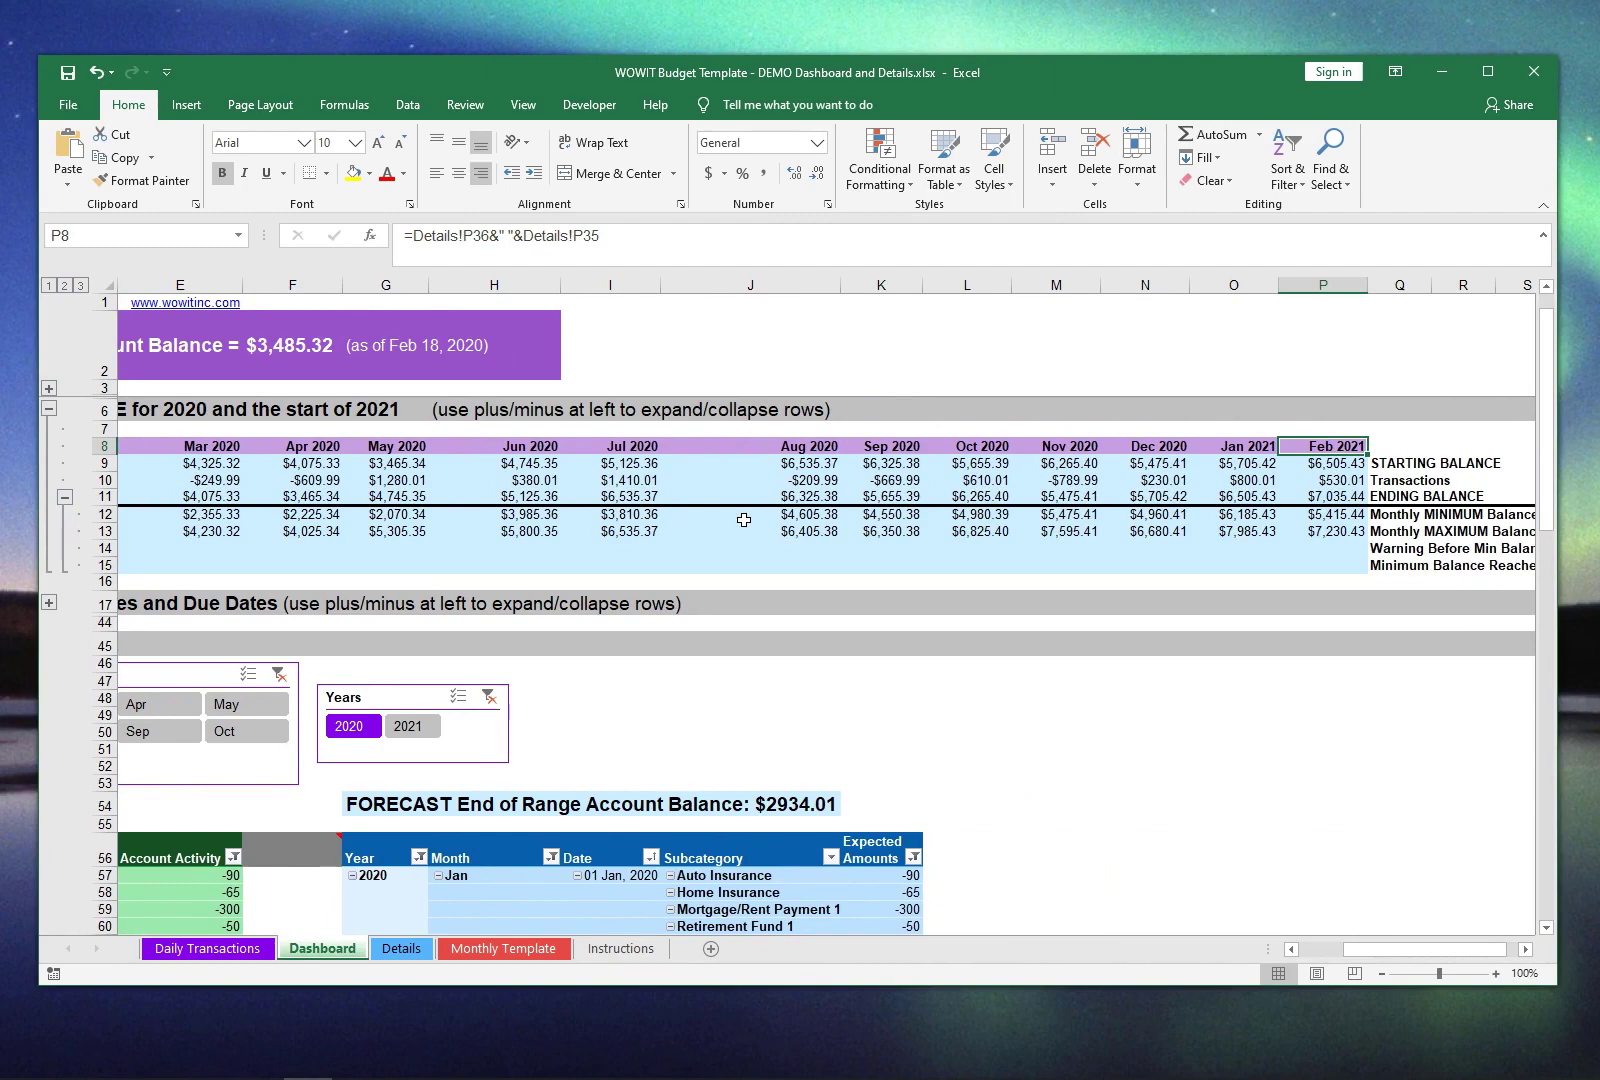
pyautogui.press('Left')
pyautogui.press('Left')
pyautogui.press('Left')
pyautogui.press('Left')
pyautogui.press('Left')
pyautogui.press('Left')
pyautogui.press('Left')
pyautogui.press('Left')
pyautogui.press('Left')
pyautogui.press('Left')
pyautogui.press('Left')
pyautogui.press('Left')
pyautogui.press('Left')
pyautogui.press('Left')
pyautogui.press('Left')
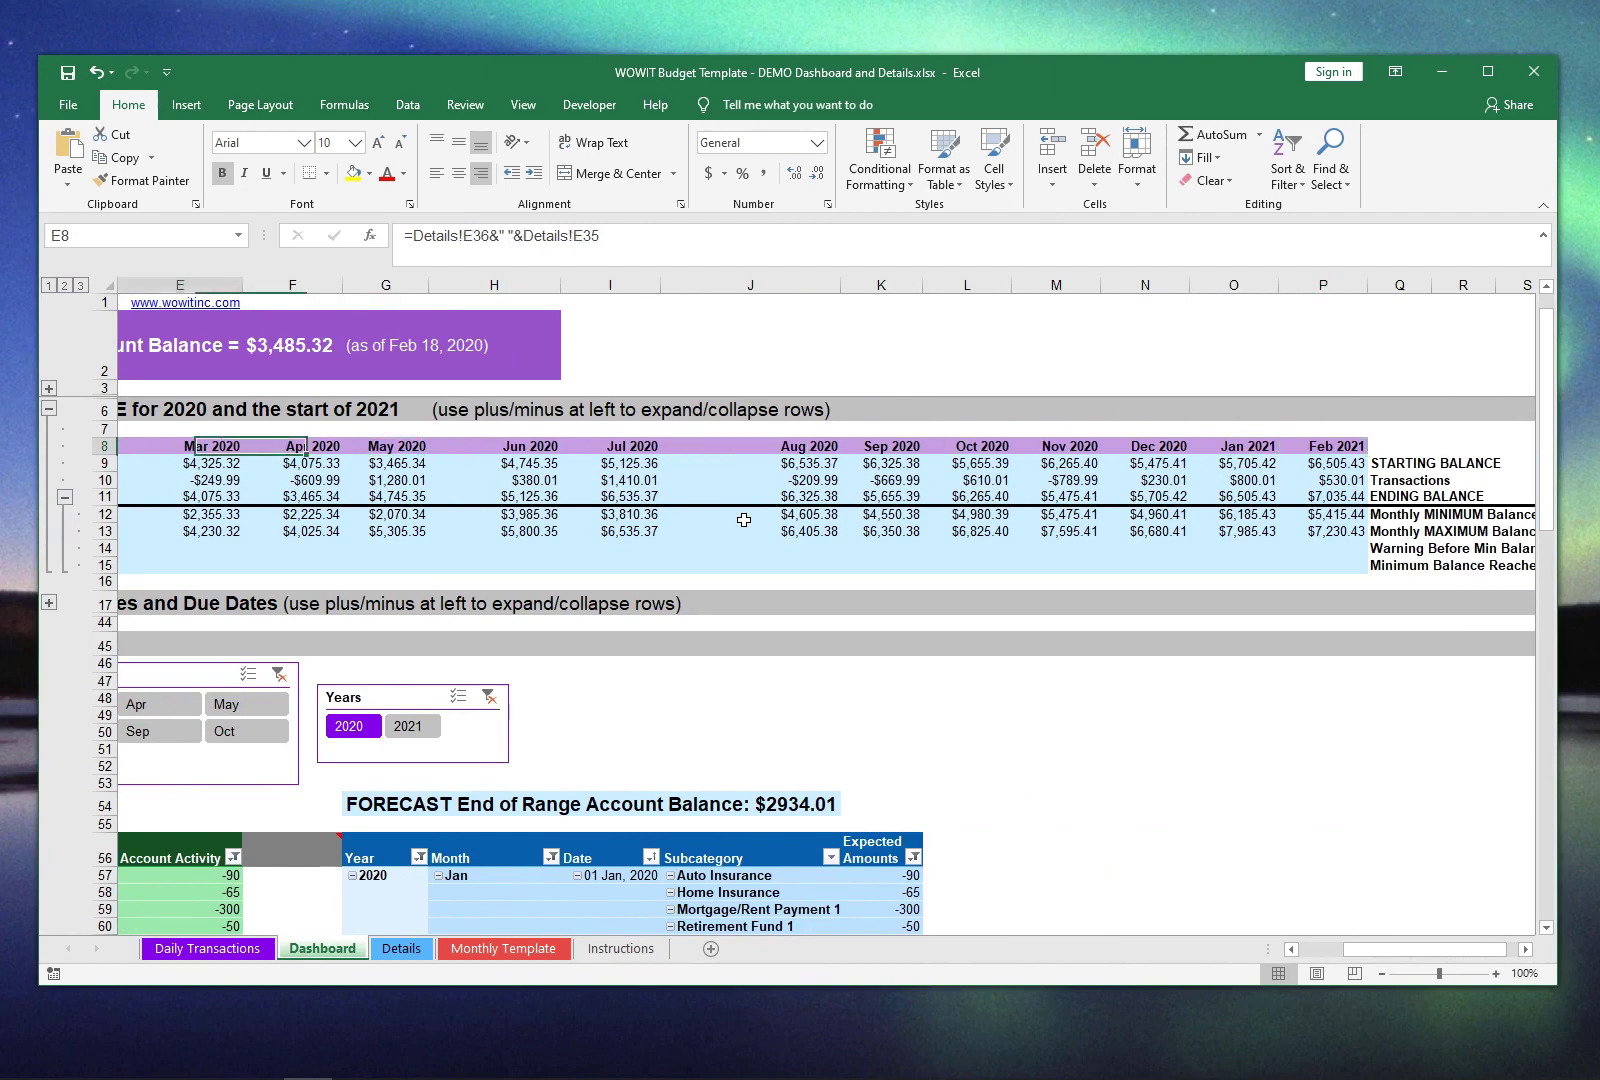
# Check the STARTING BALANCE row values for Jan and Feb 2020
pyautogui.press('Down')
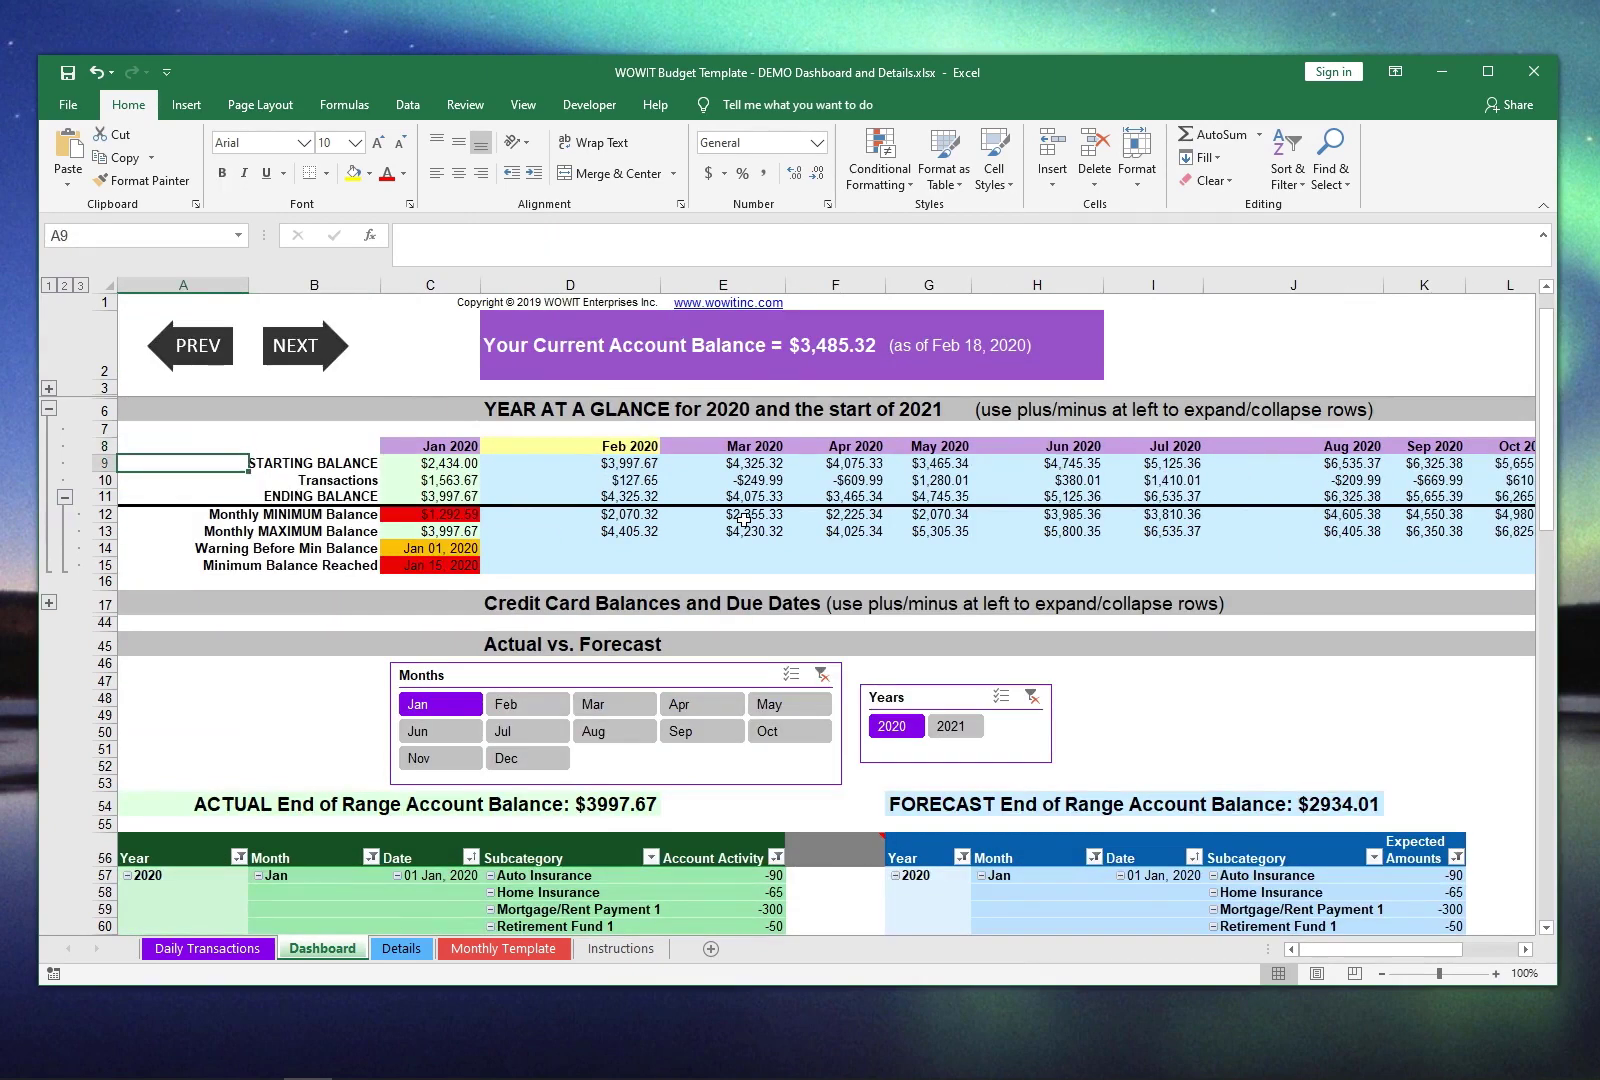
pyautogui.press('Right')
pyautogui.press('Right')
pyautogui.press('Right')
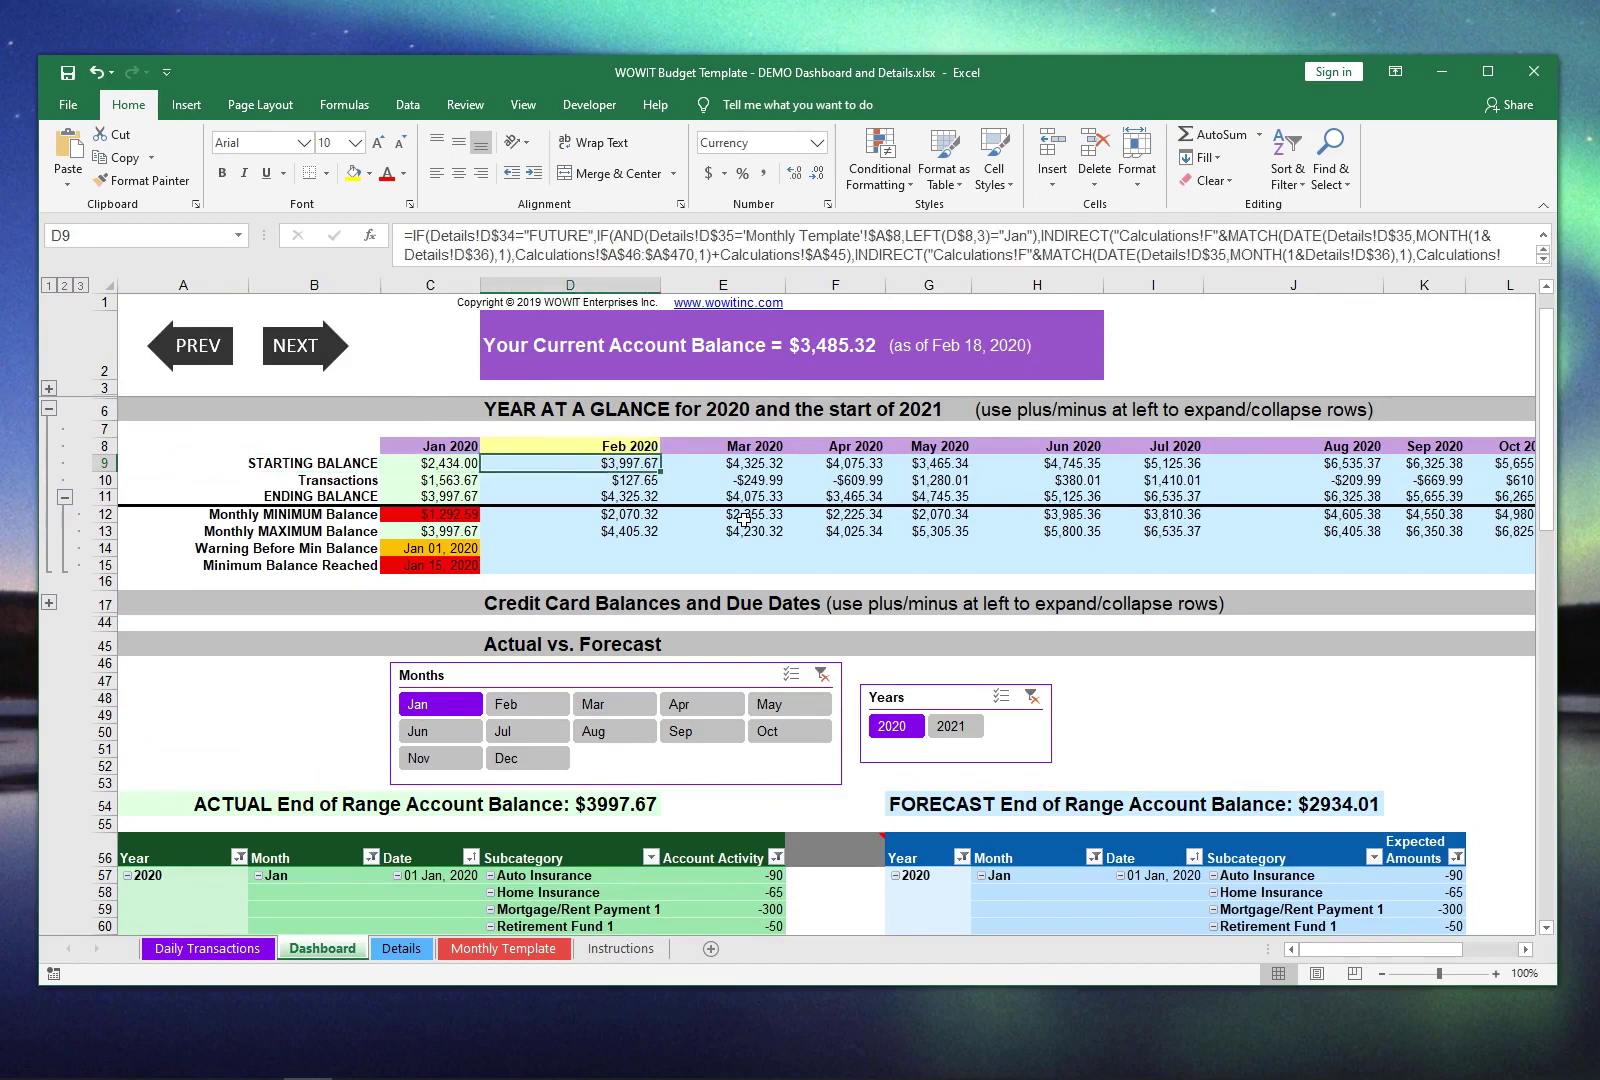
pyautogui.press('Left')
pyautogui.press('Left')
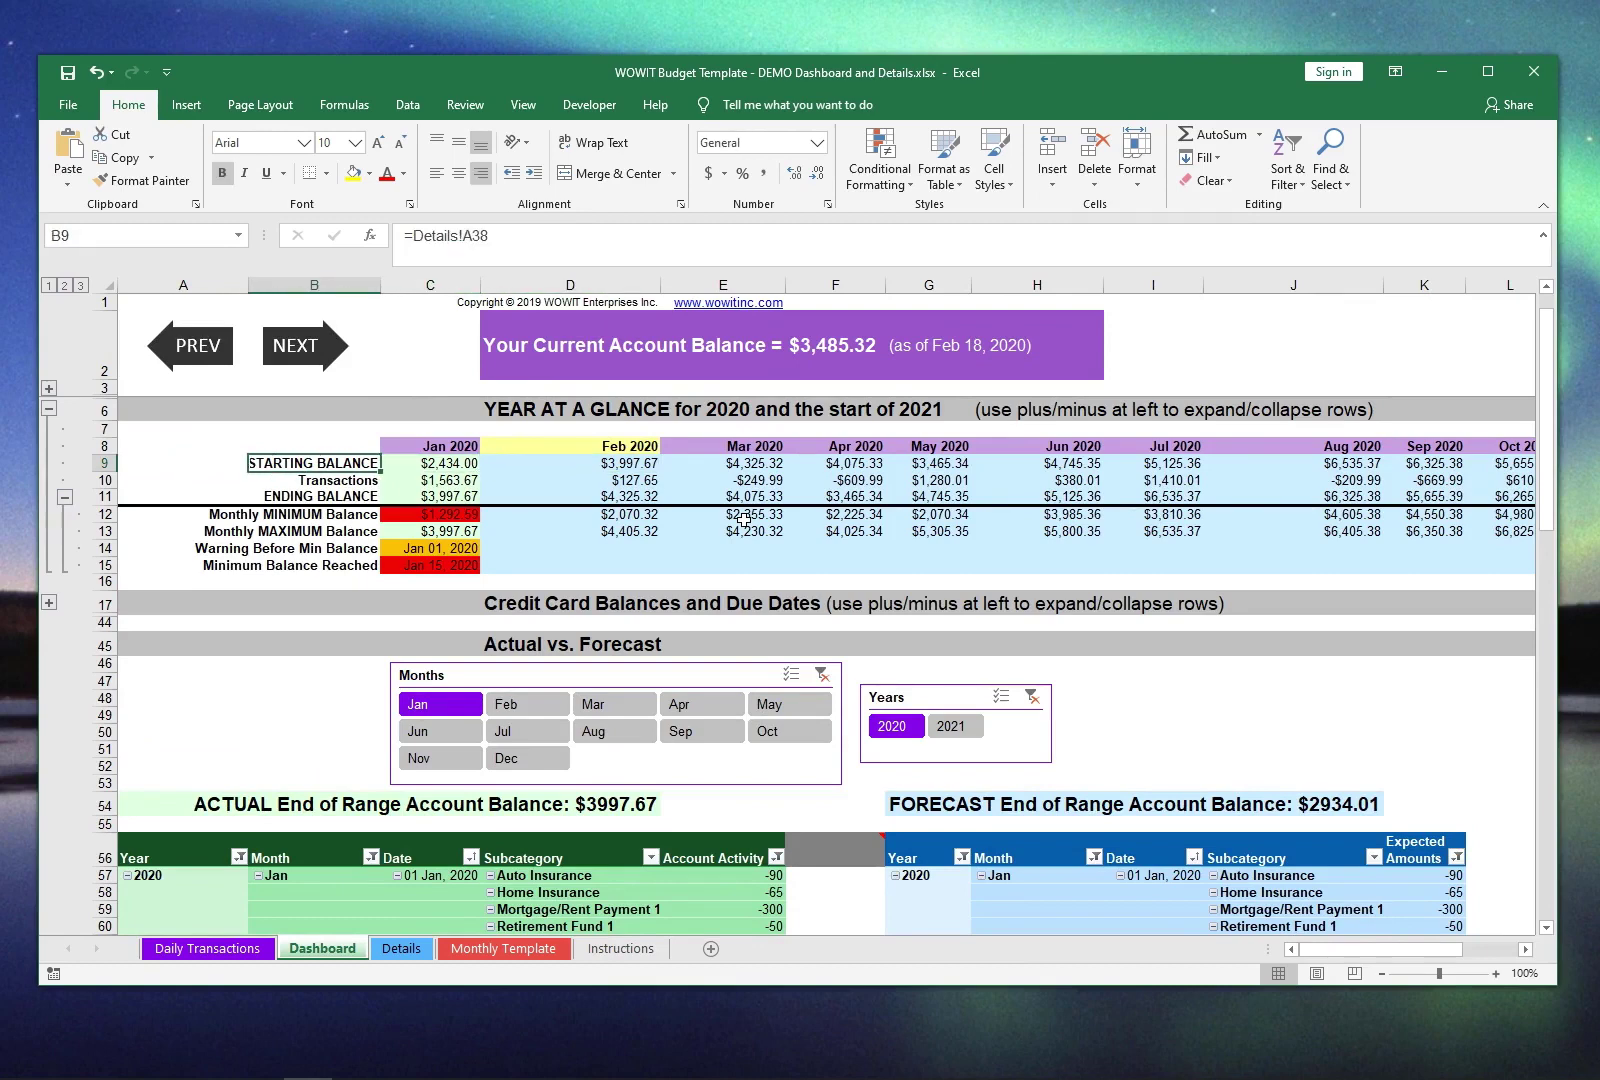
pyautogui.press('Up')
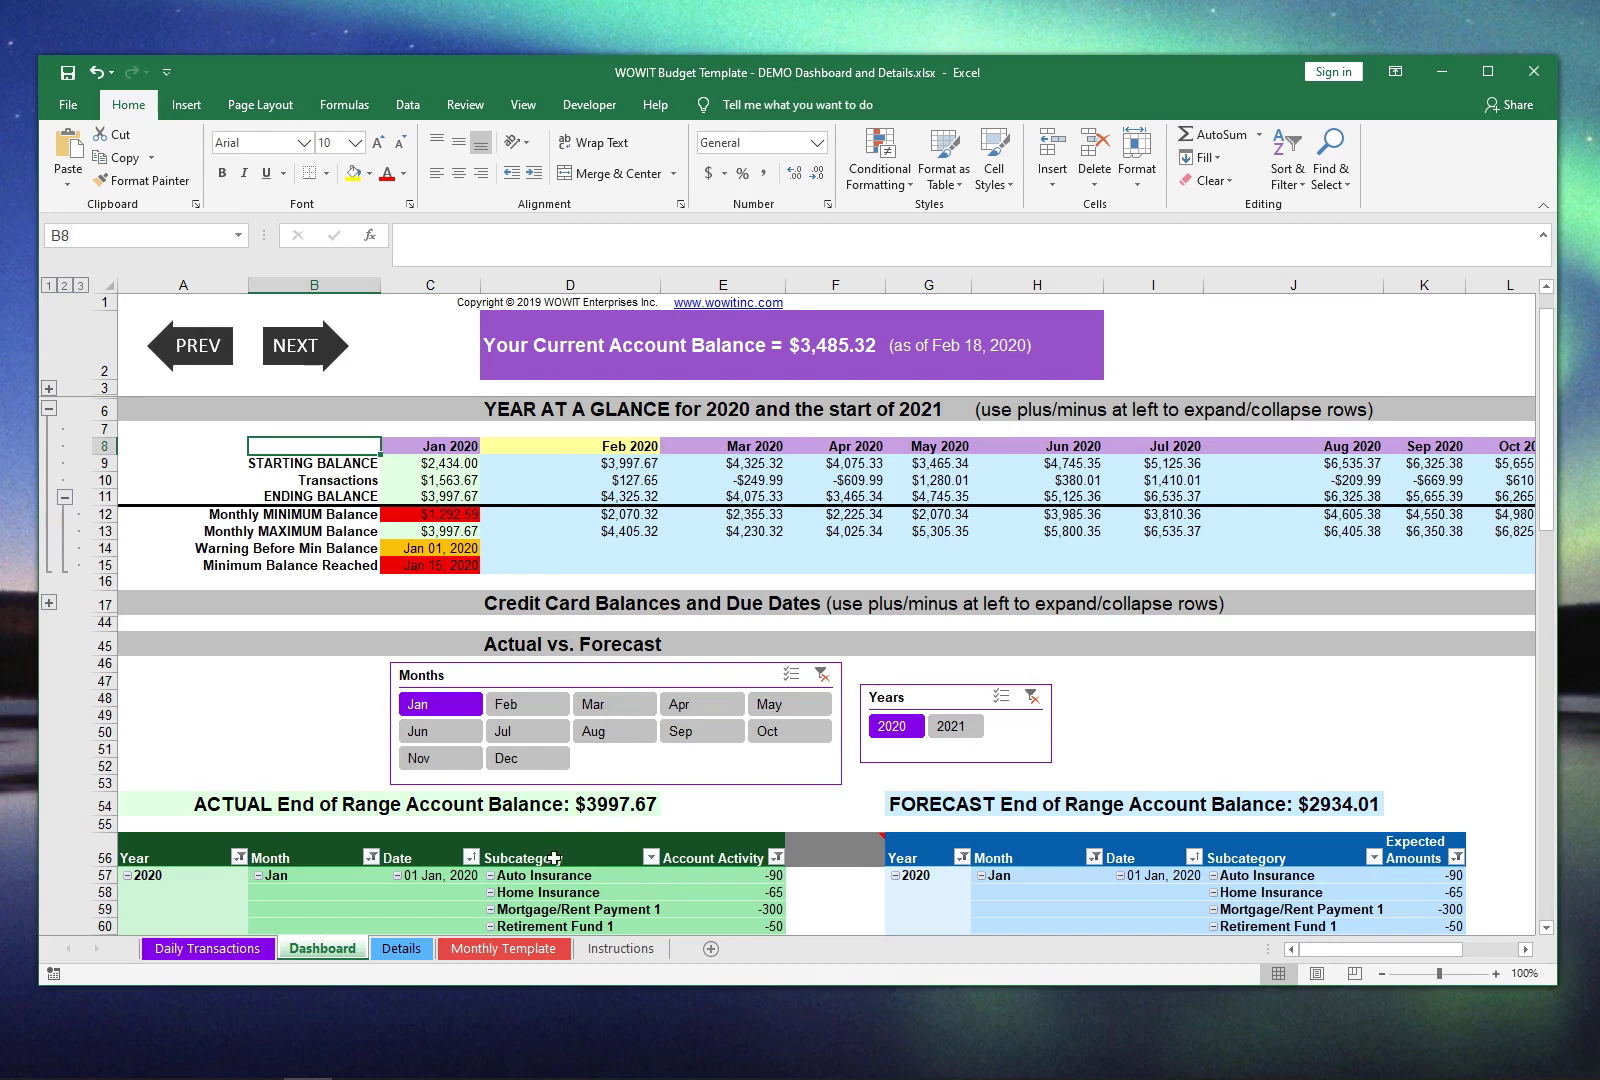
pyautogui.click(535, 958)
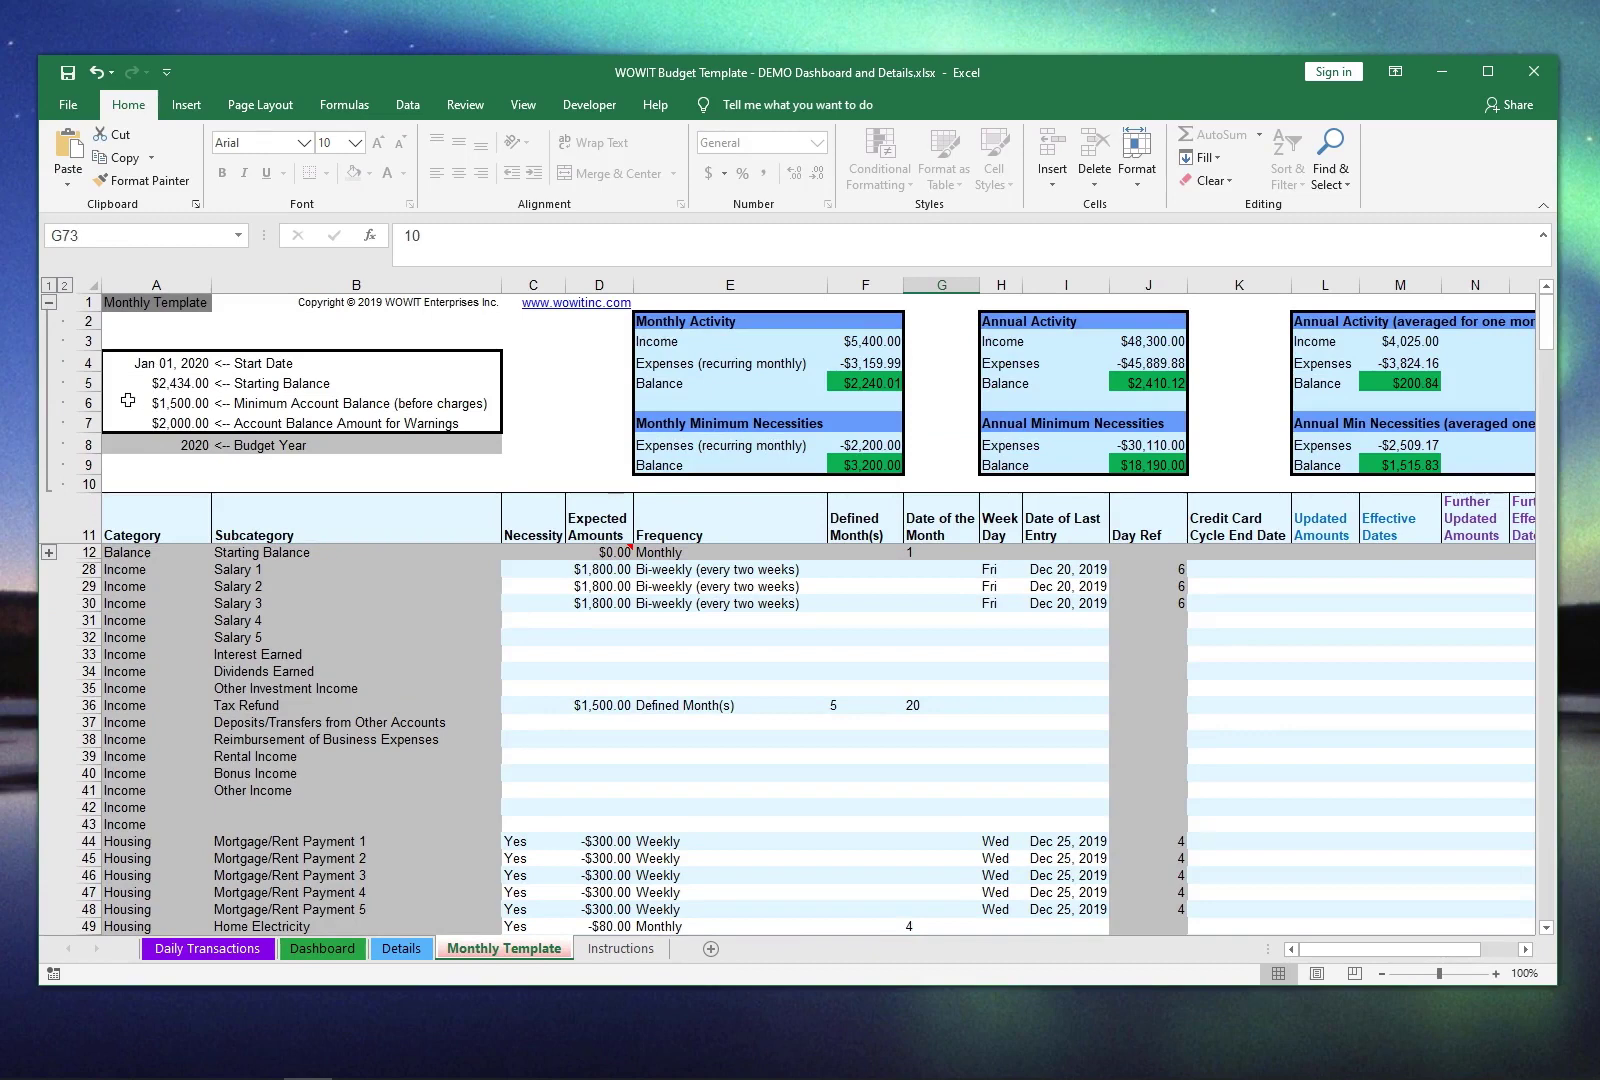
pyautogui.click(324, 950)
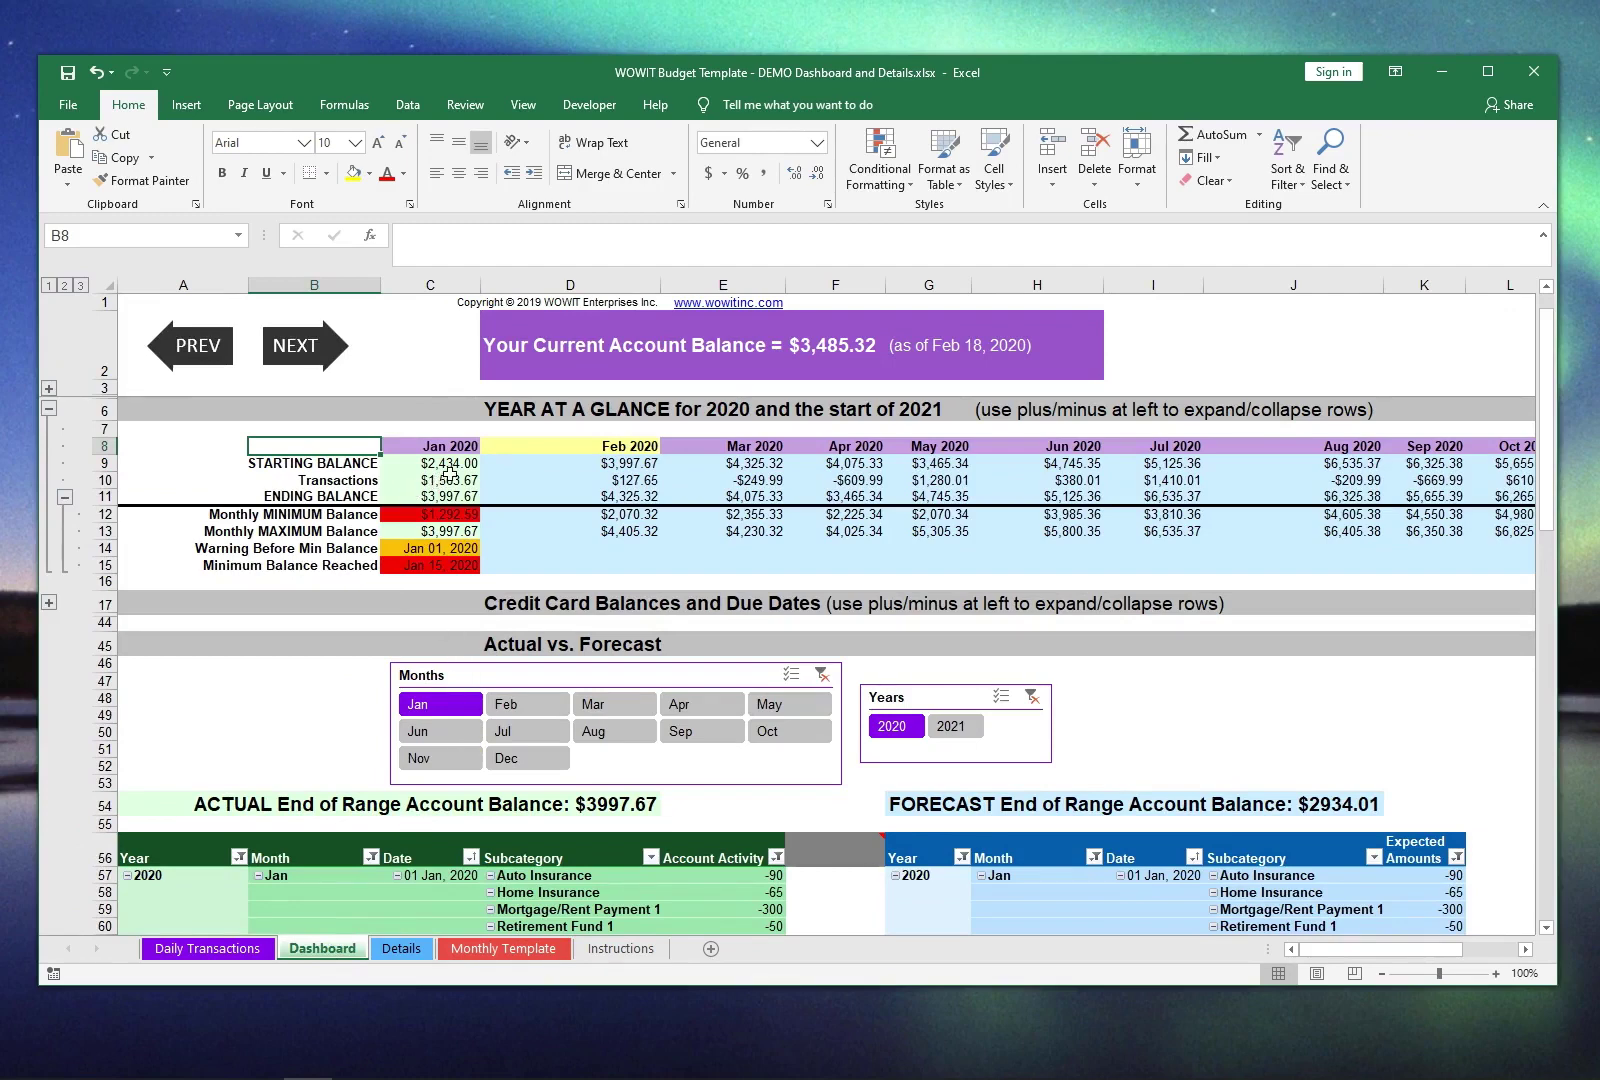
pyautogui.press('Right')
pyautogui.press('Right')
pyautogui.press('Right')
pyautogui.press('Right')
pyautogui.press('Right')
pyautogui.press('Right')
pyautogui.press('Right')
pyautogui.press('Right')
pyautogui.press('Right')
pyautogui.press('Right')
pyautogui.press('Right')
pyautogui.press('Right')
pyautogui.press('Right')
pyautogui.press('Right')
pyautogui.press('Right')
pyautogui.press('Right')
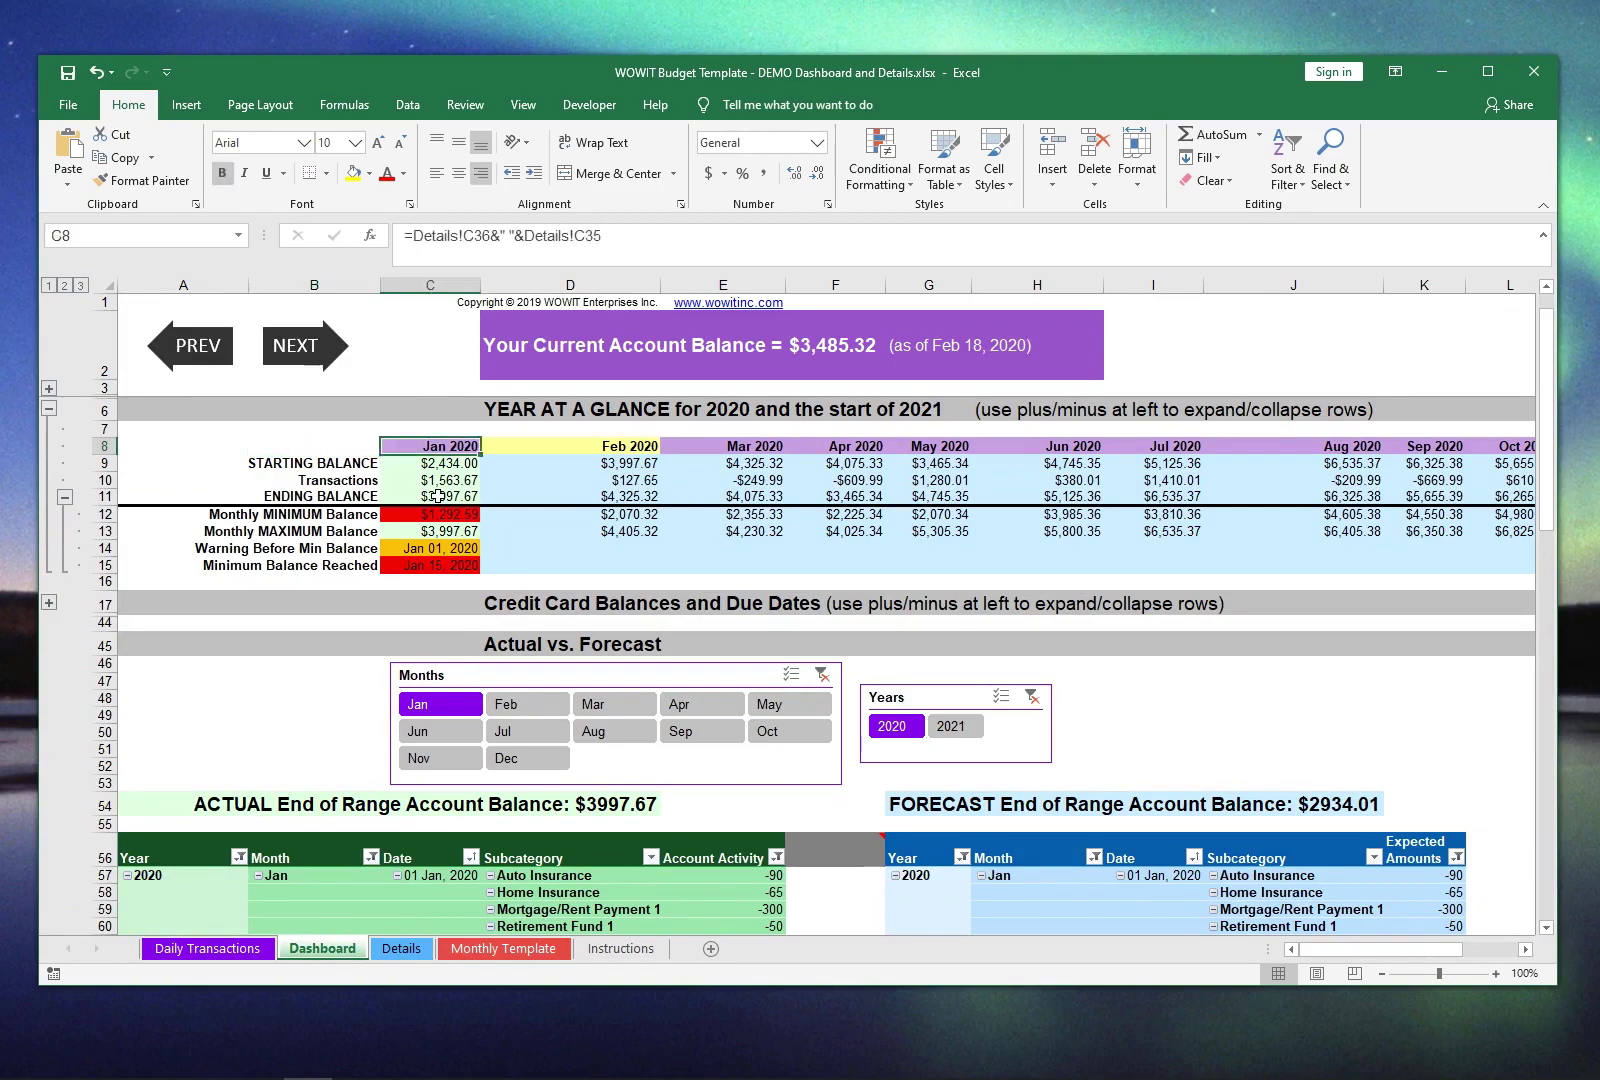
pyautogui.press('Down')
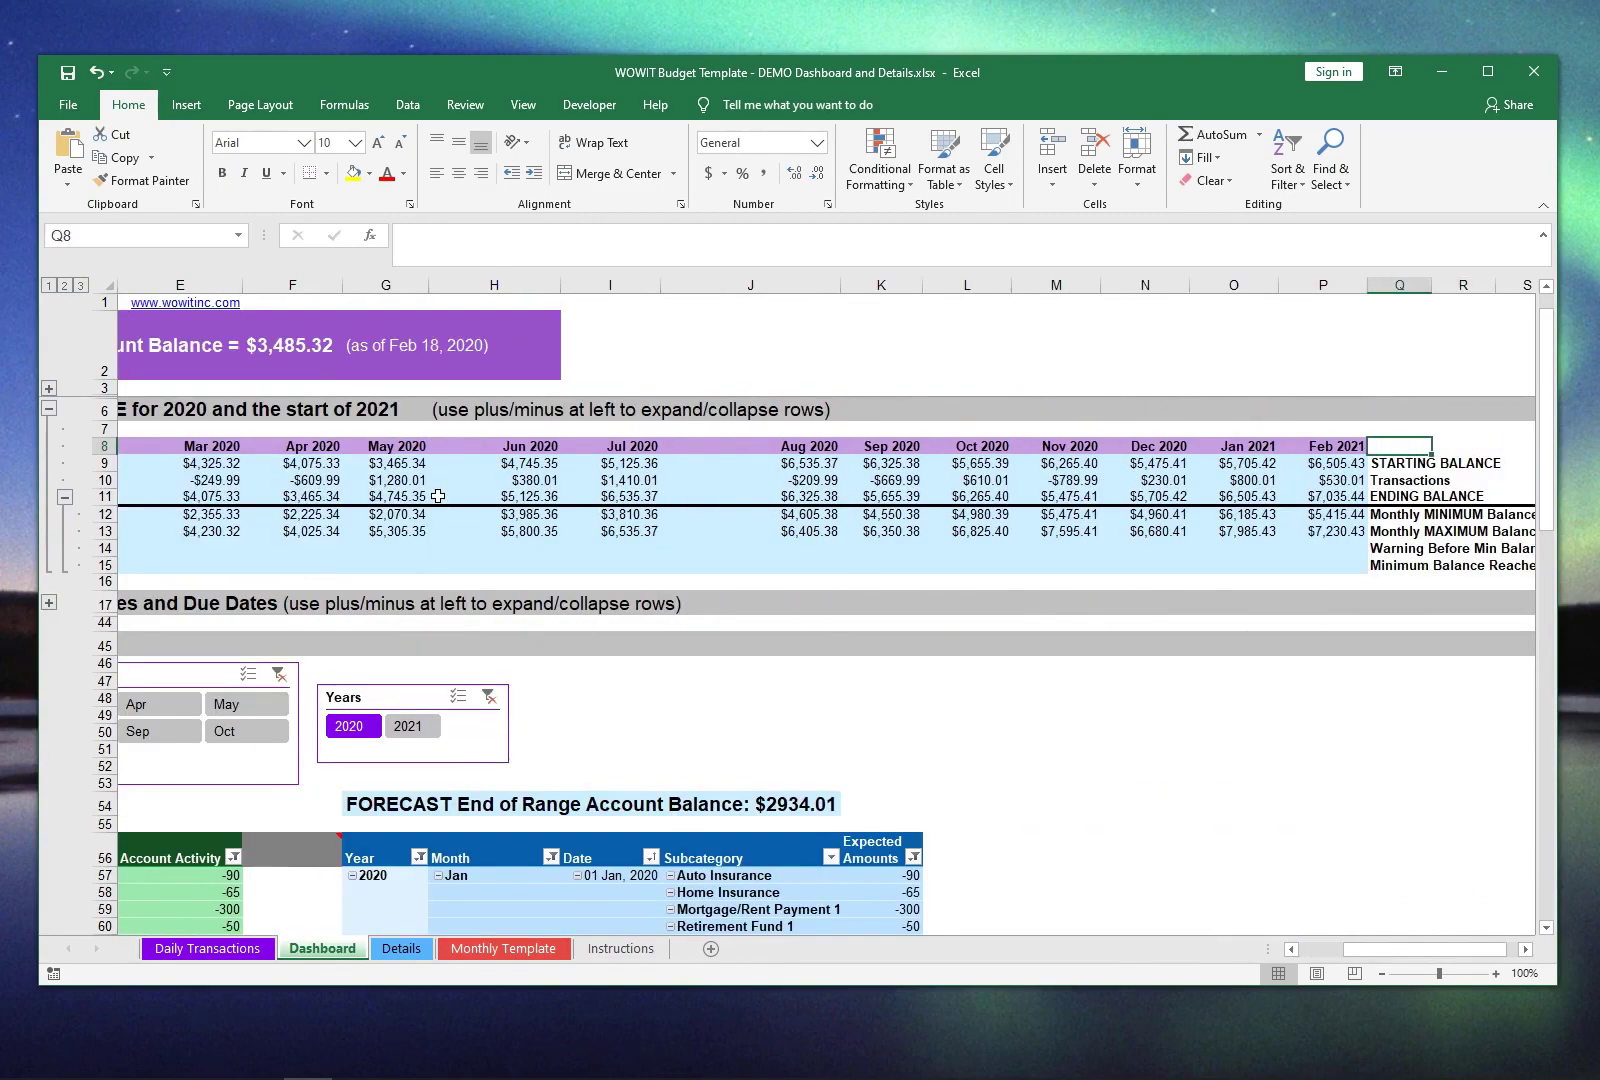
pyautogui.press('Home')
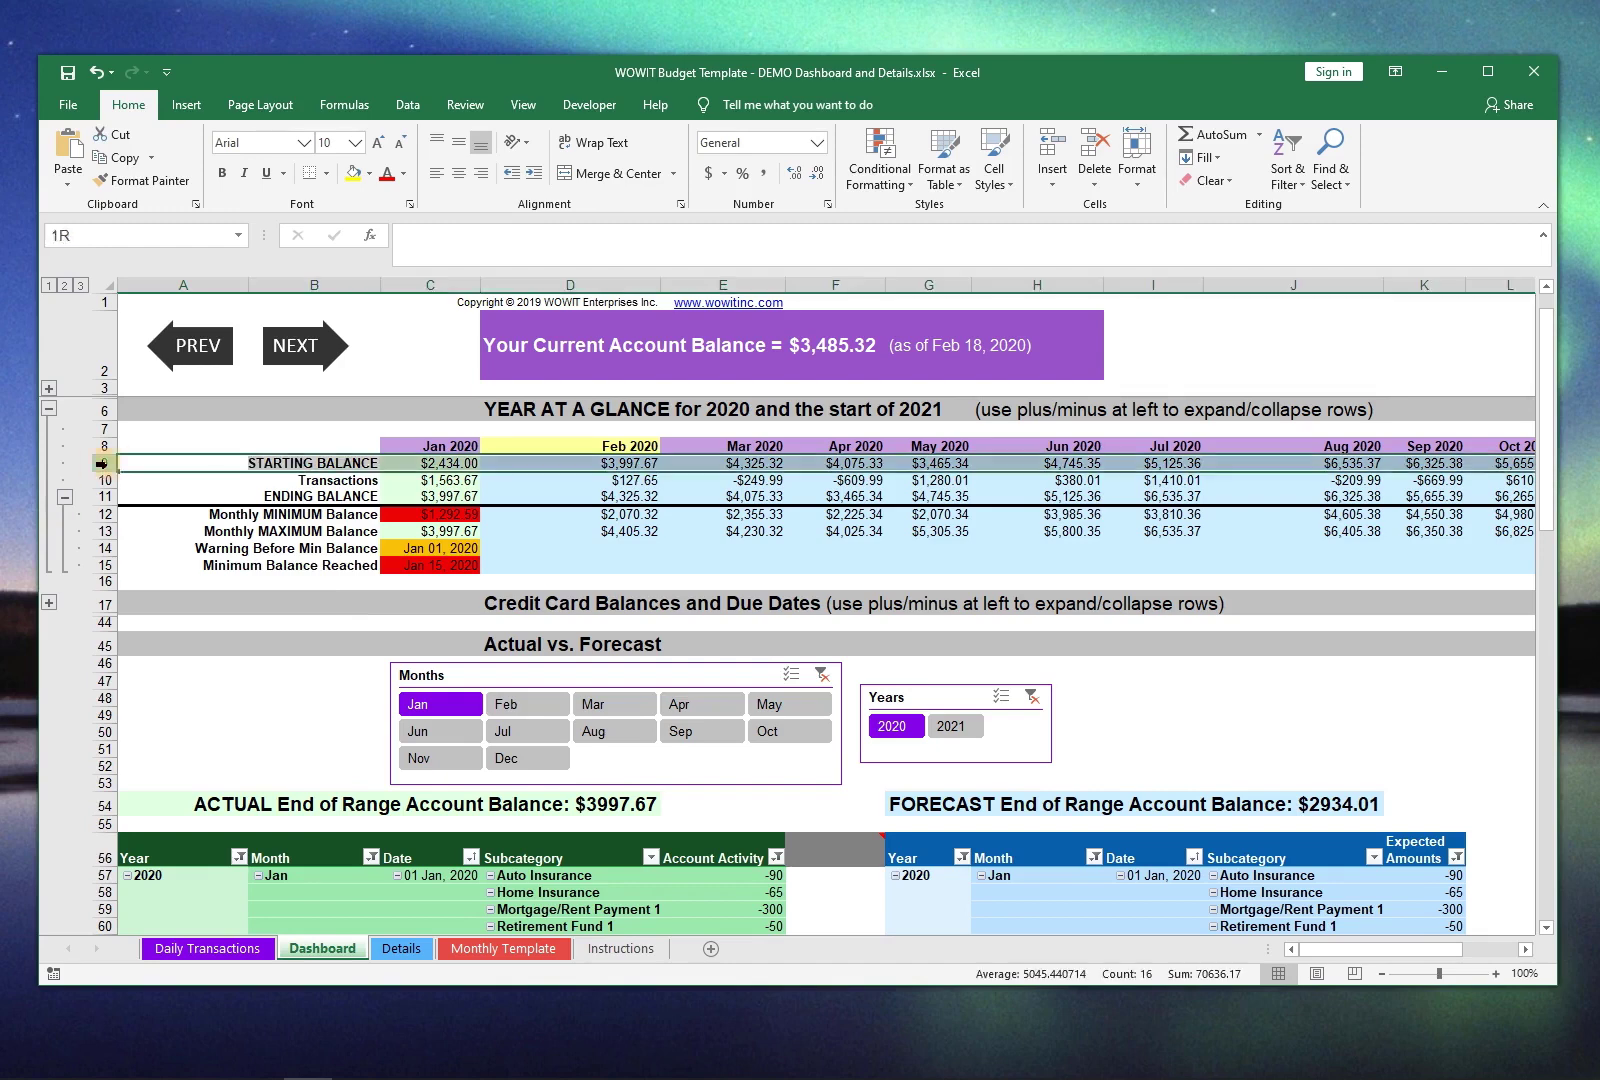
pyautogui.click(104, 463)
pyautogui.click(106, 497)
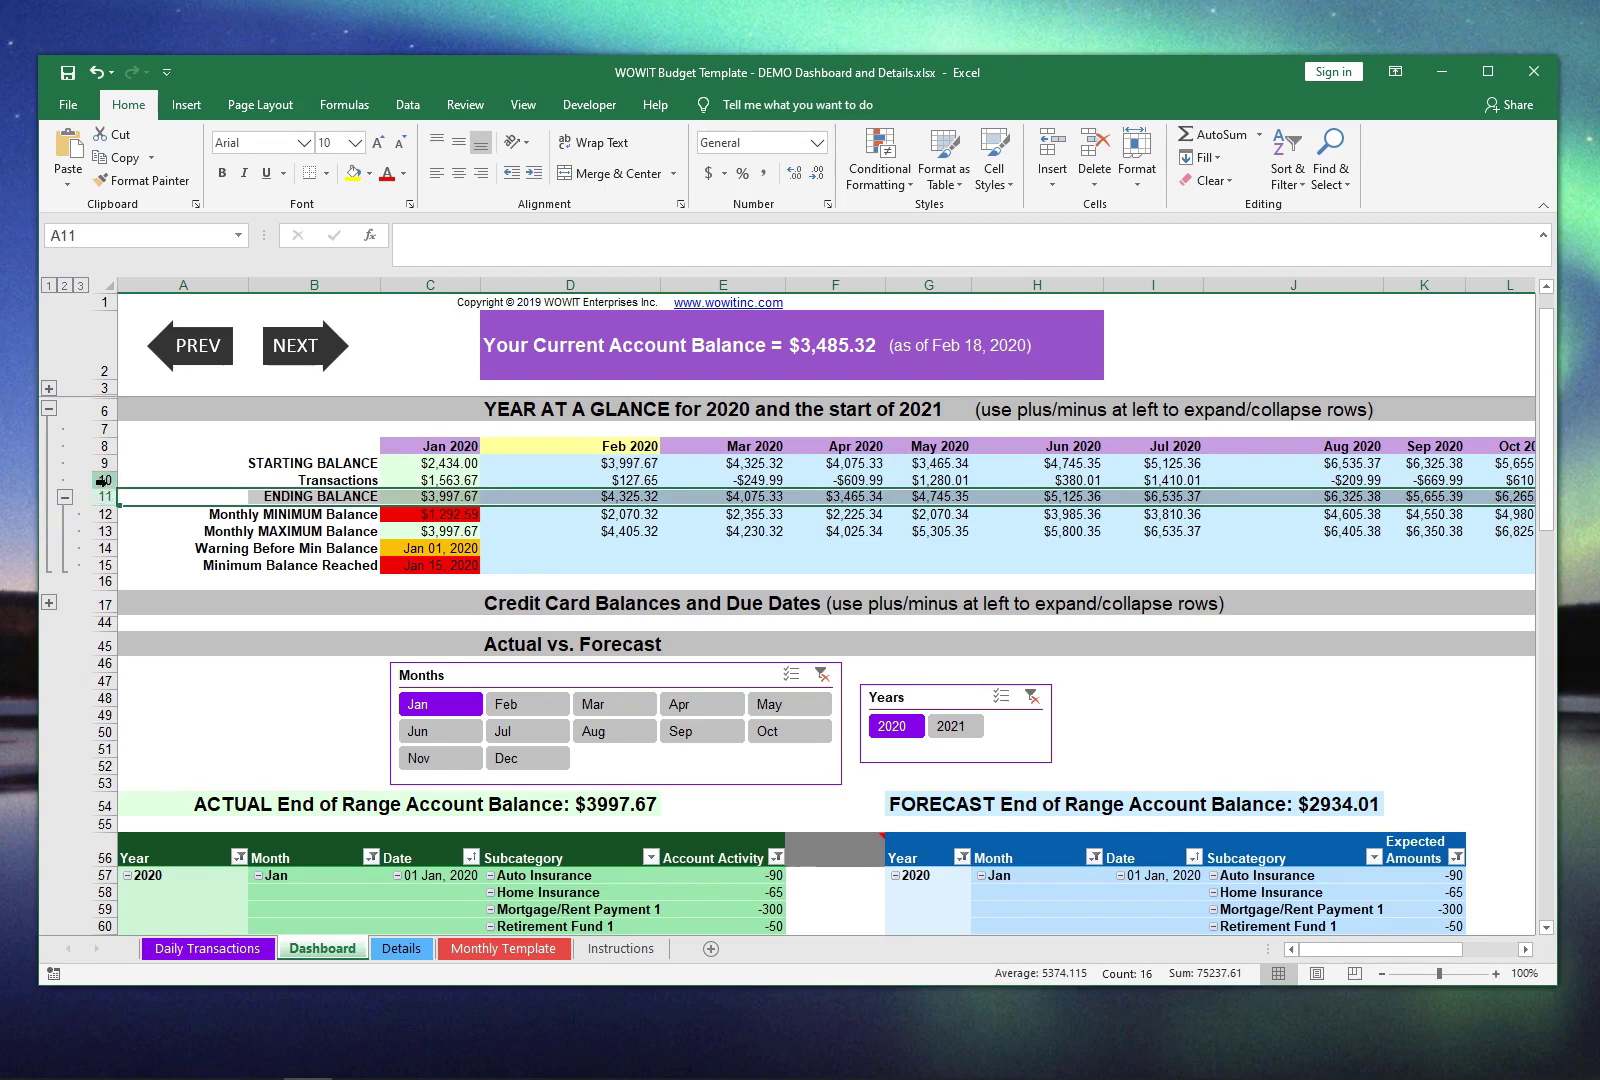
pyautogui.click(101, 481)
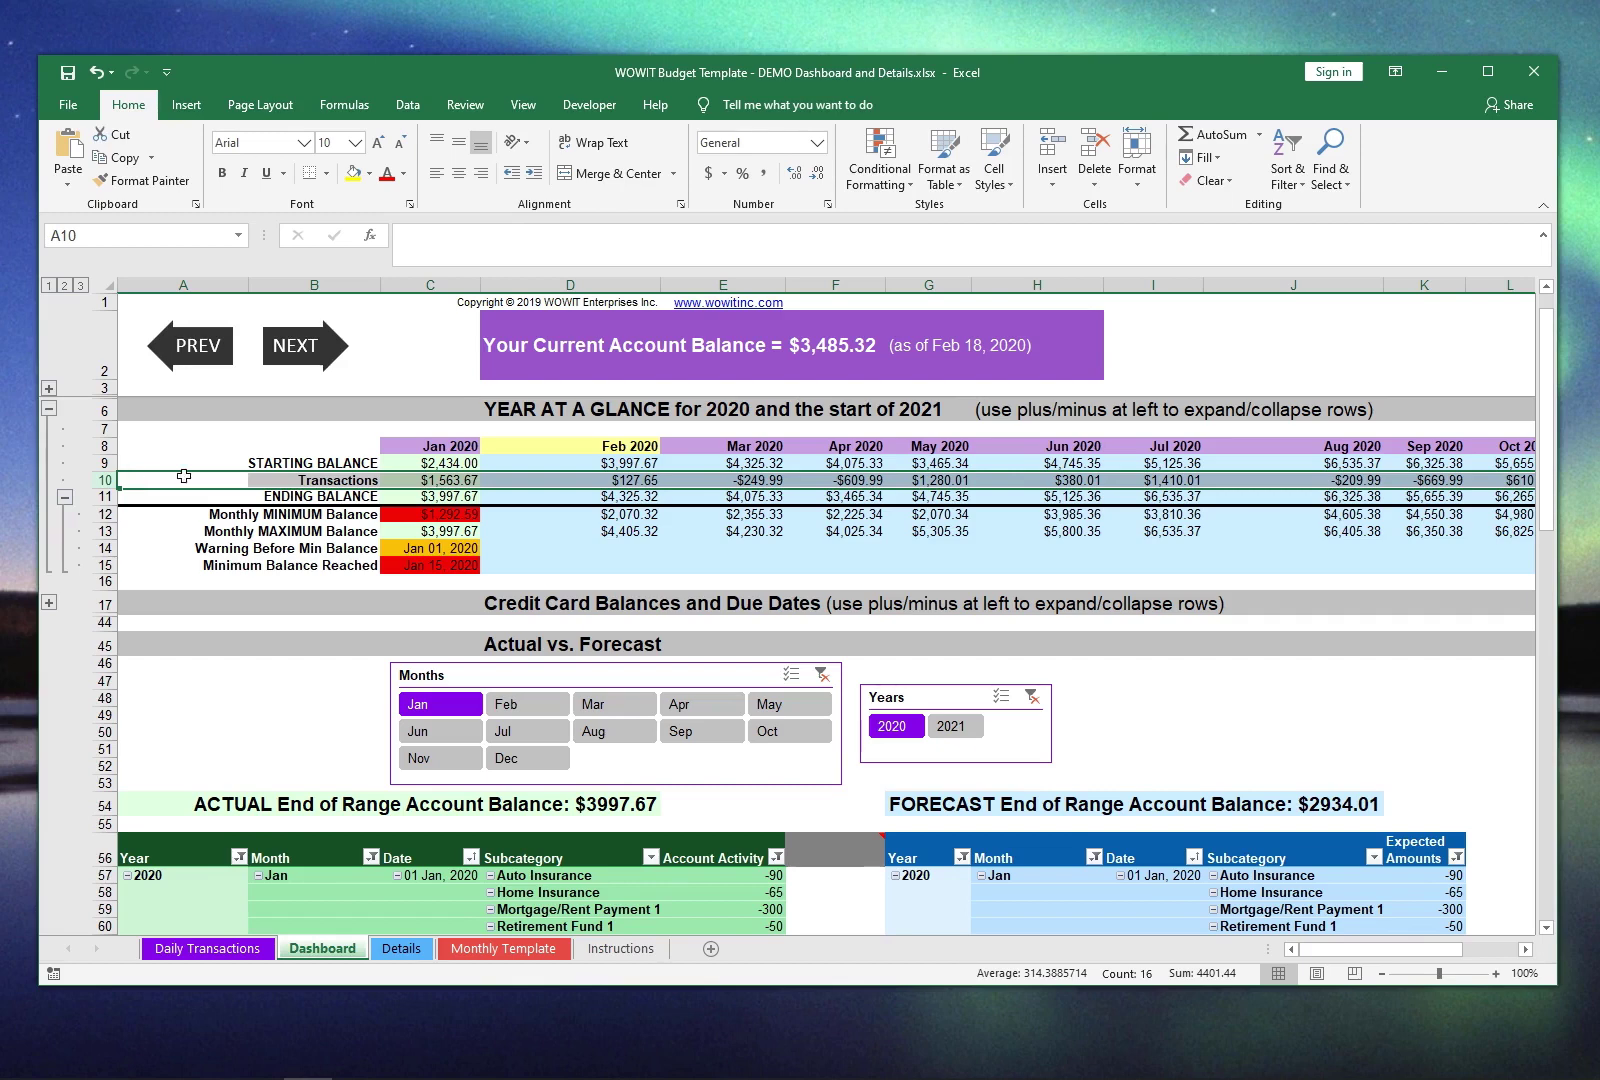
pyautogui.click(406, 426)
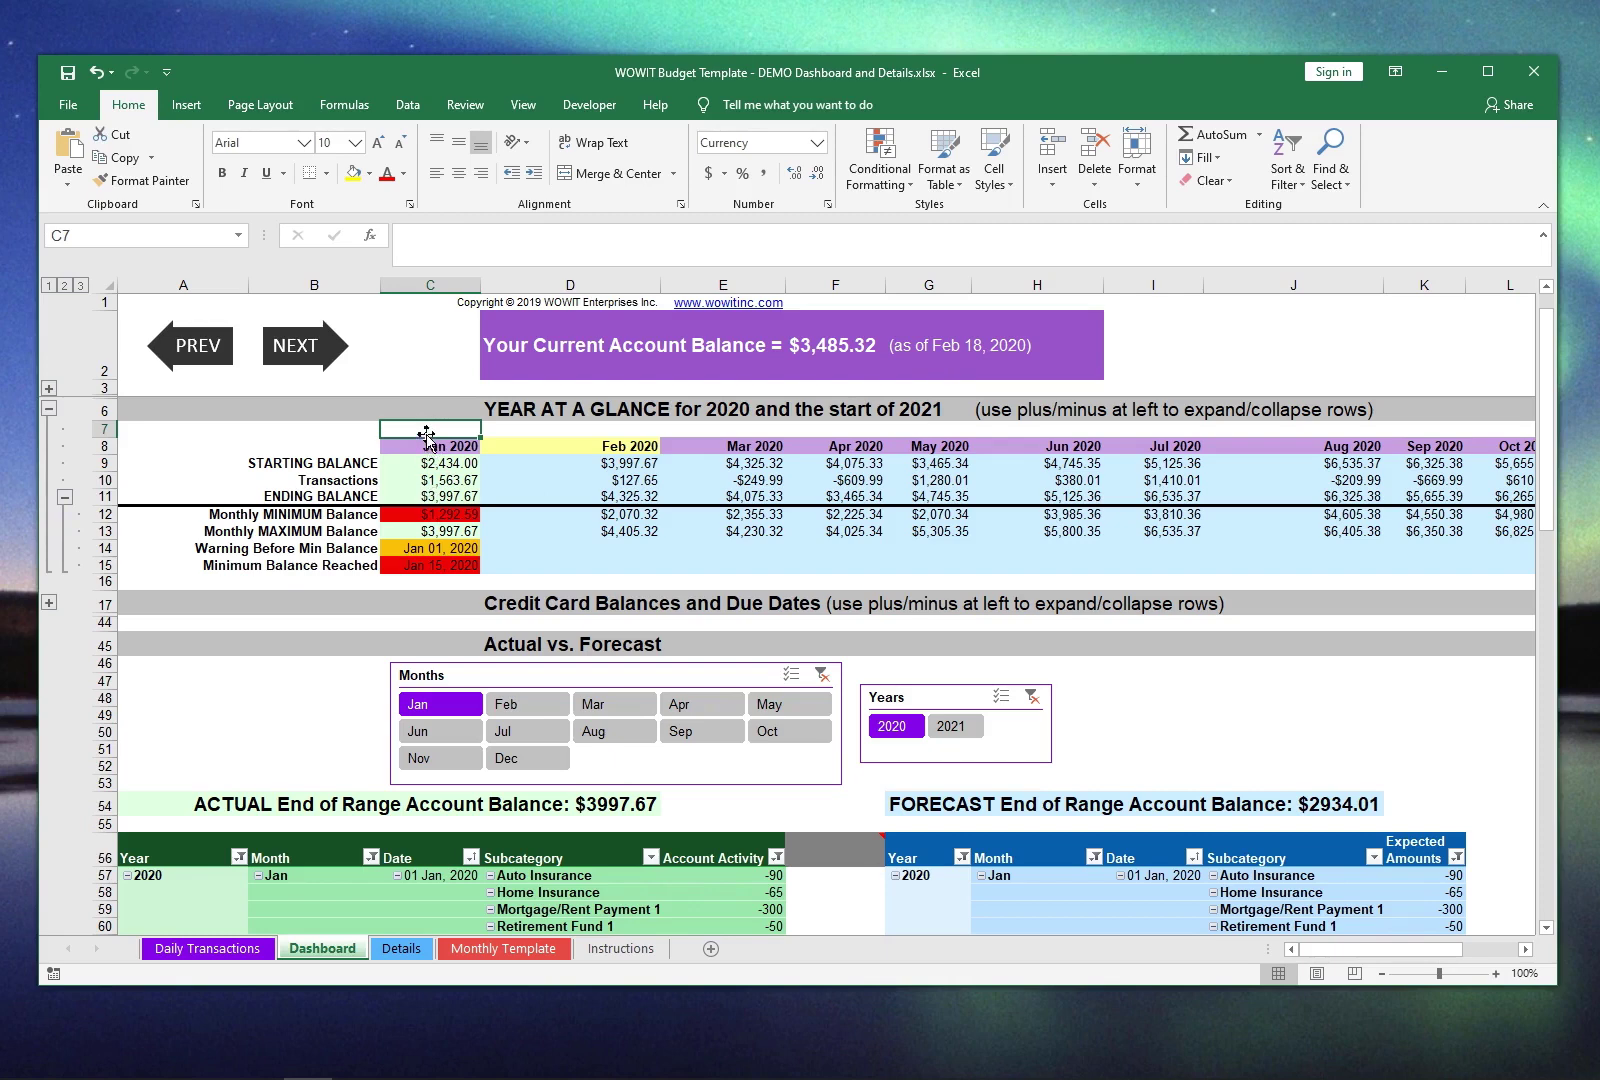
pyautogui.click(732, 431)
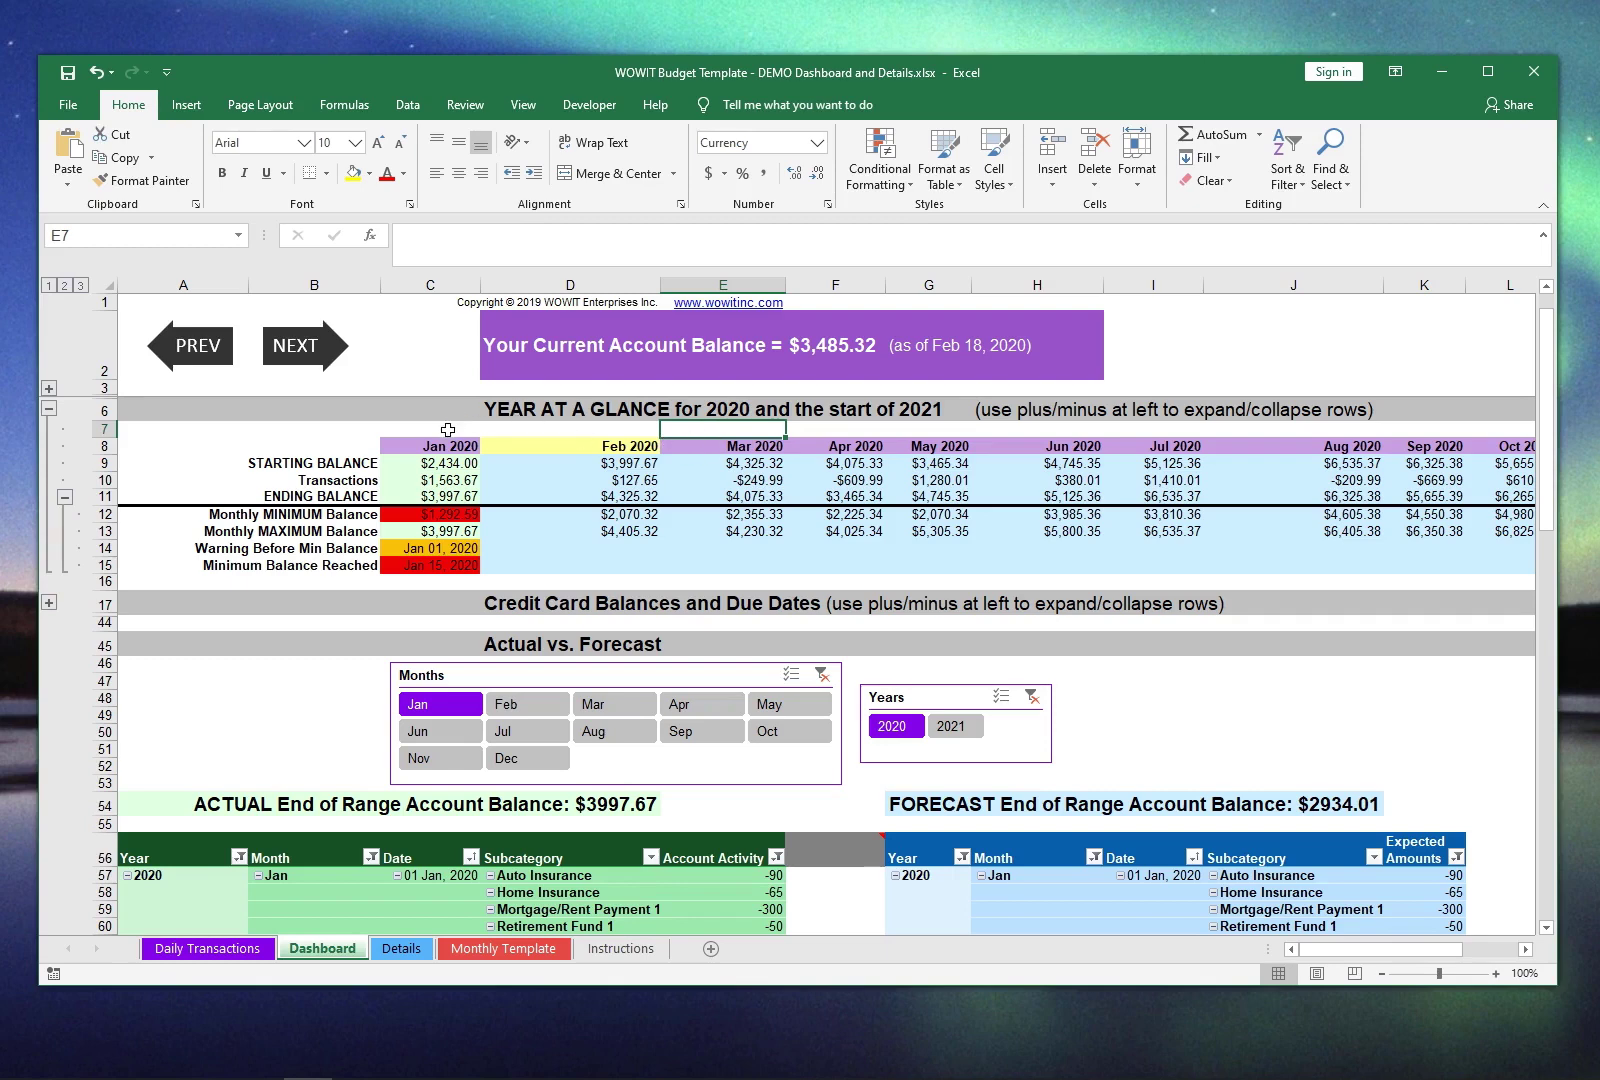
pyautogui.click(105, 481)
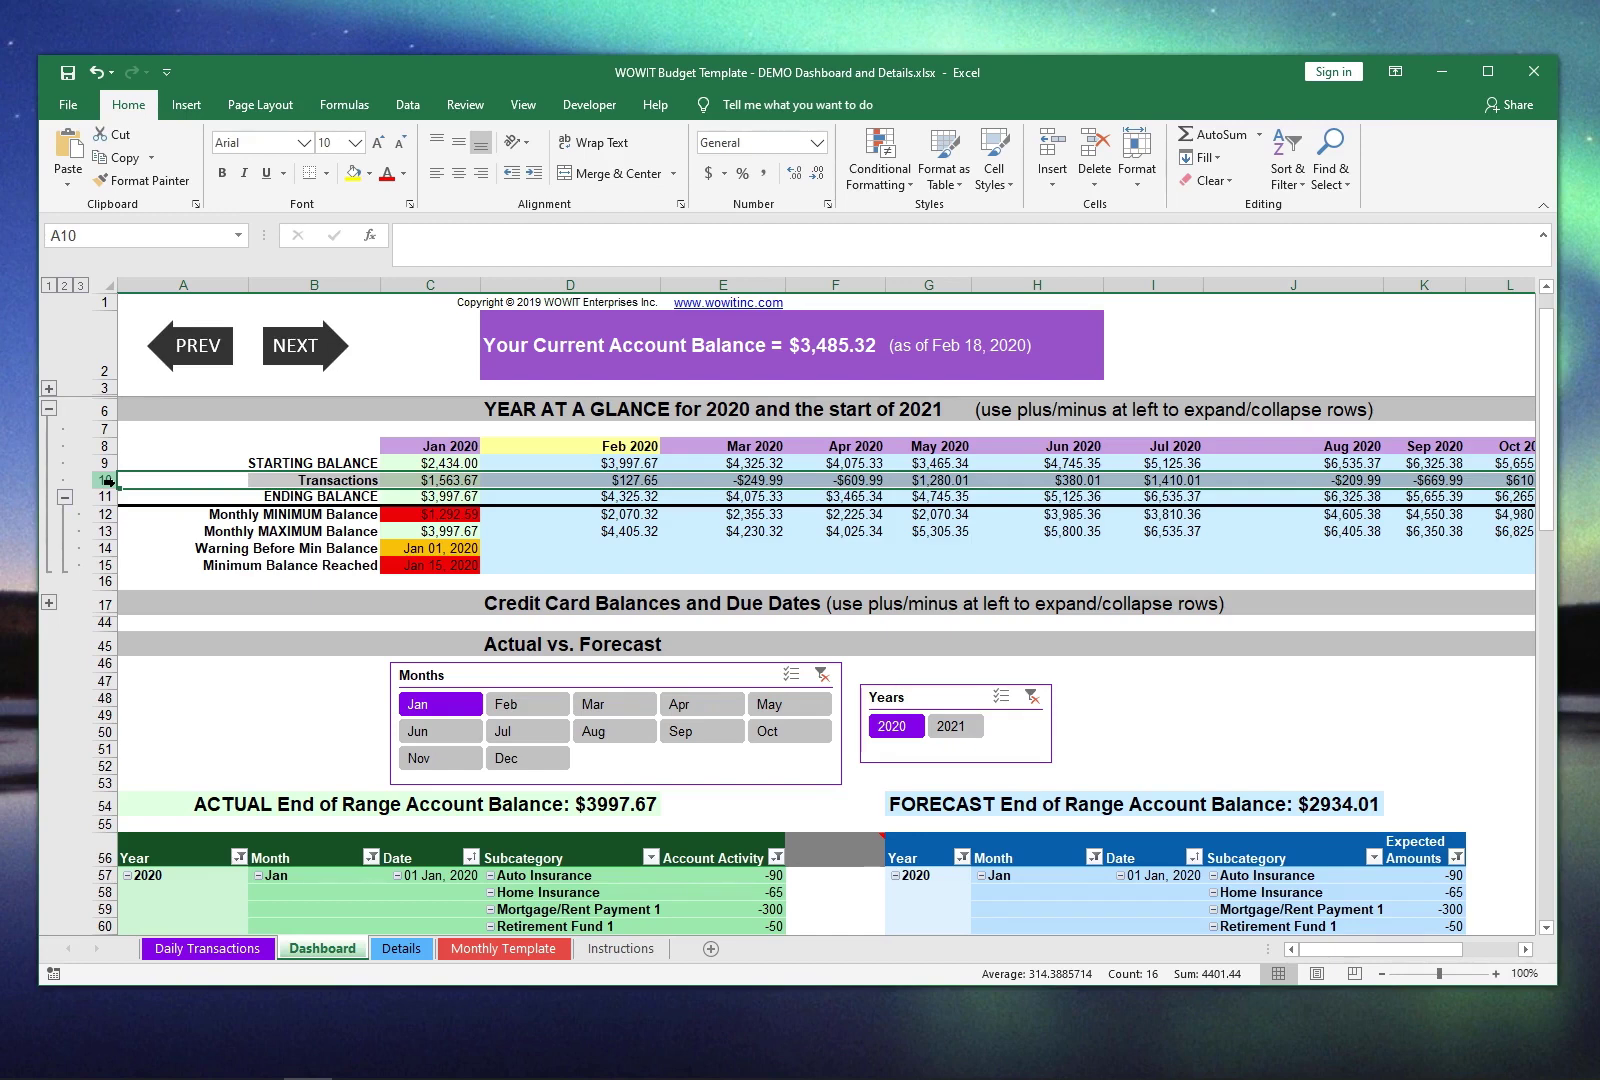
pyautogui.click(764, 433)
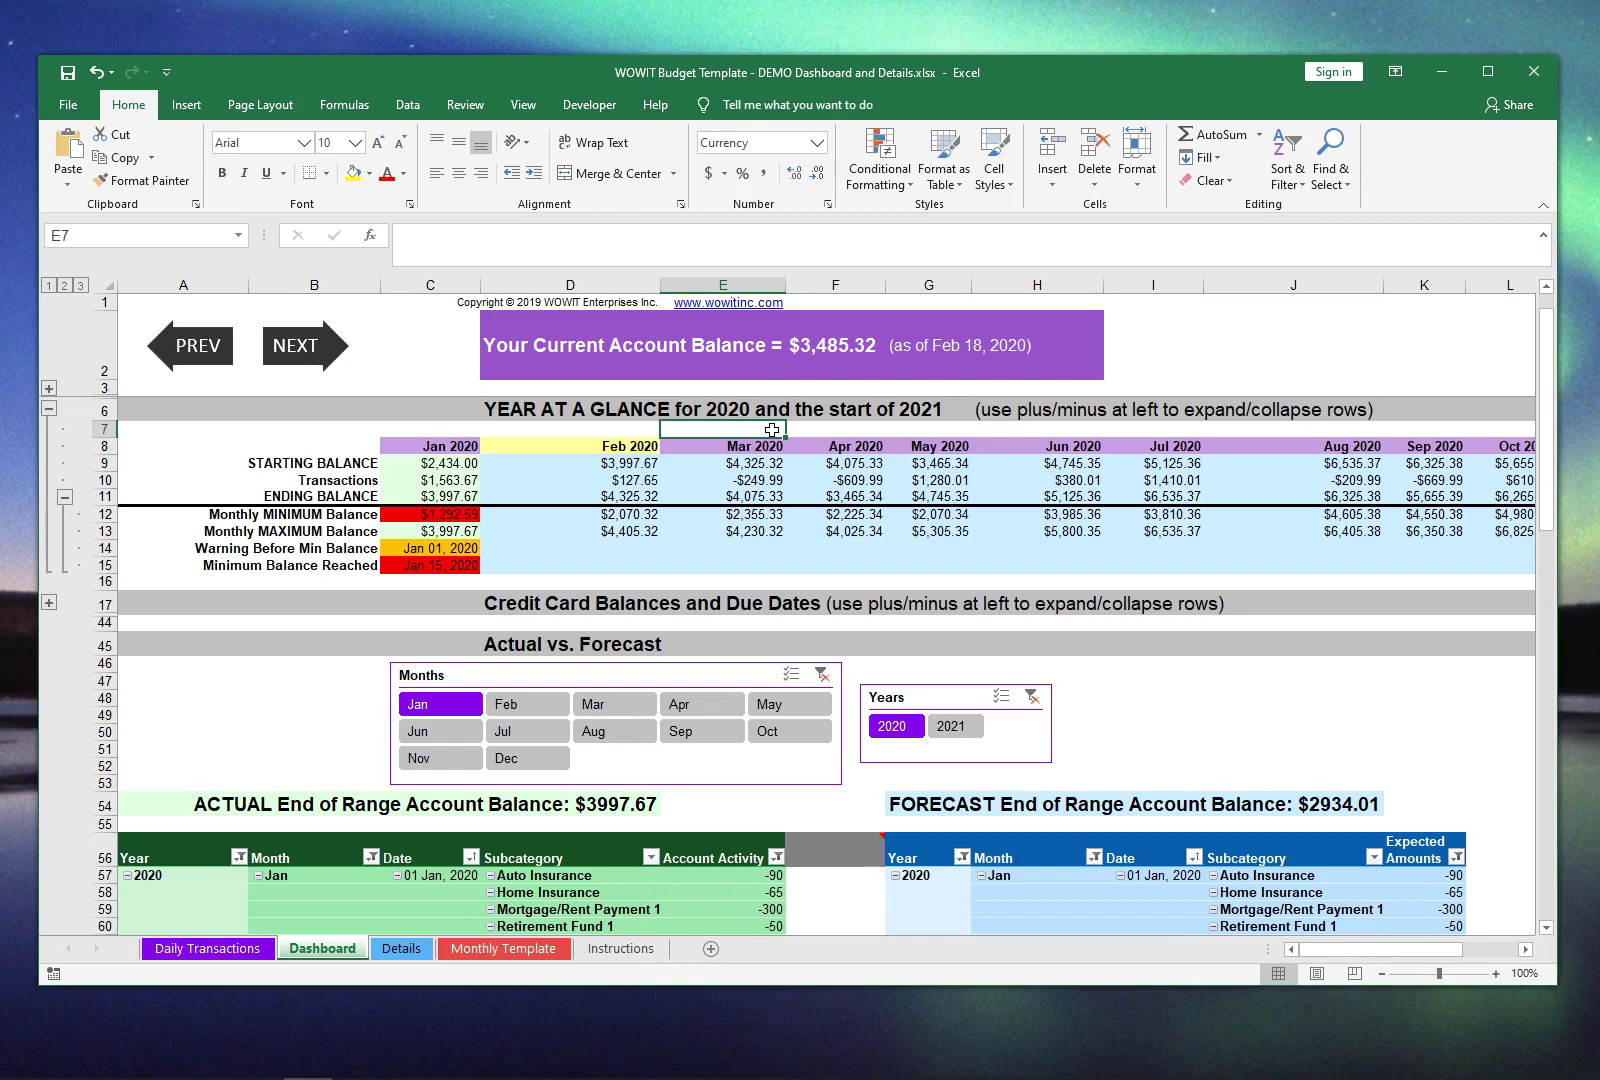
pyautogui.click(613, 427)
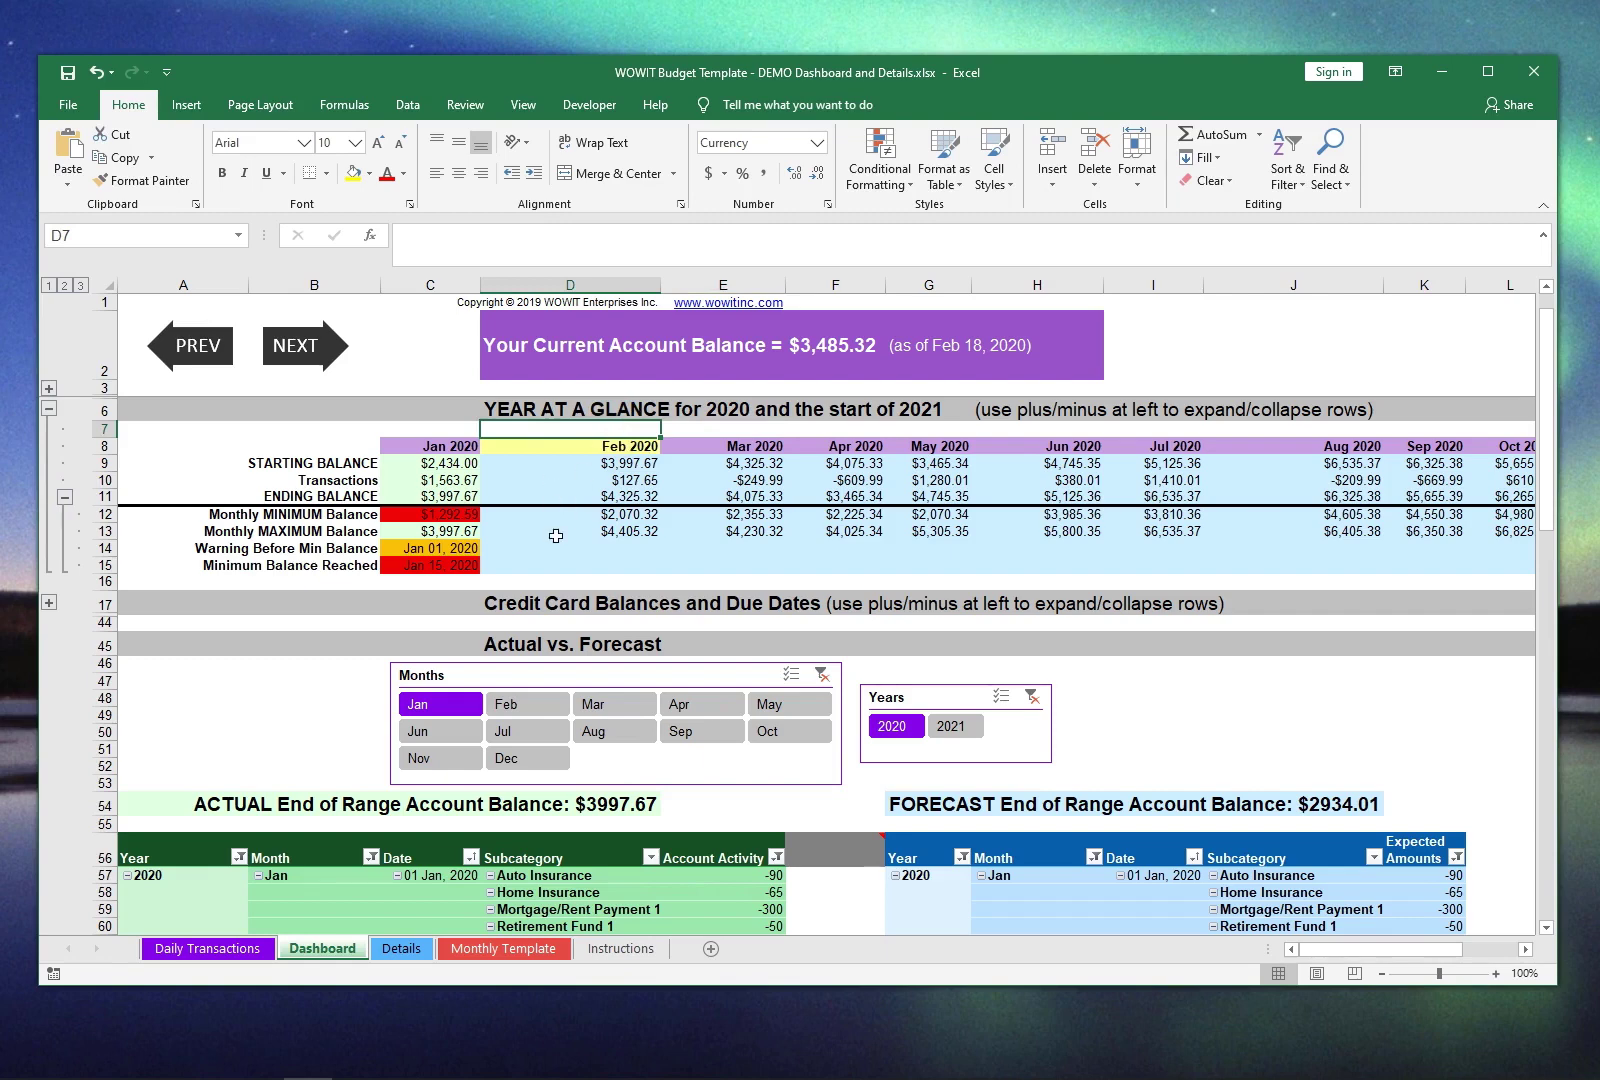
pyautogui.click(584, 446)
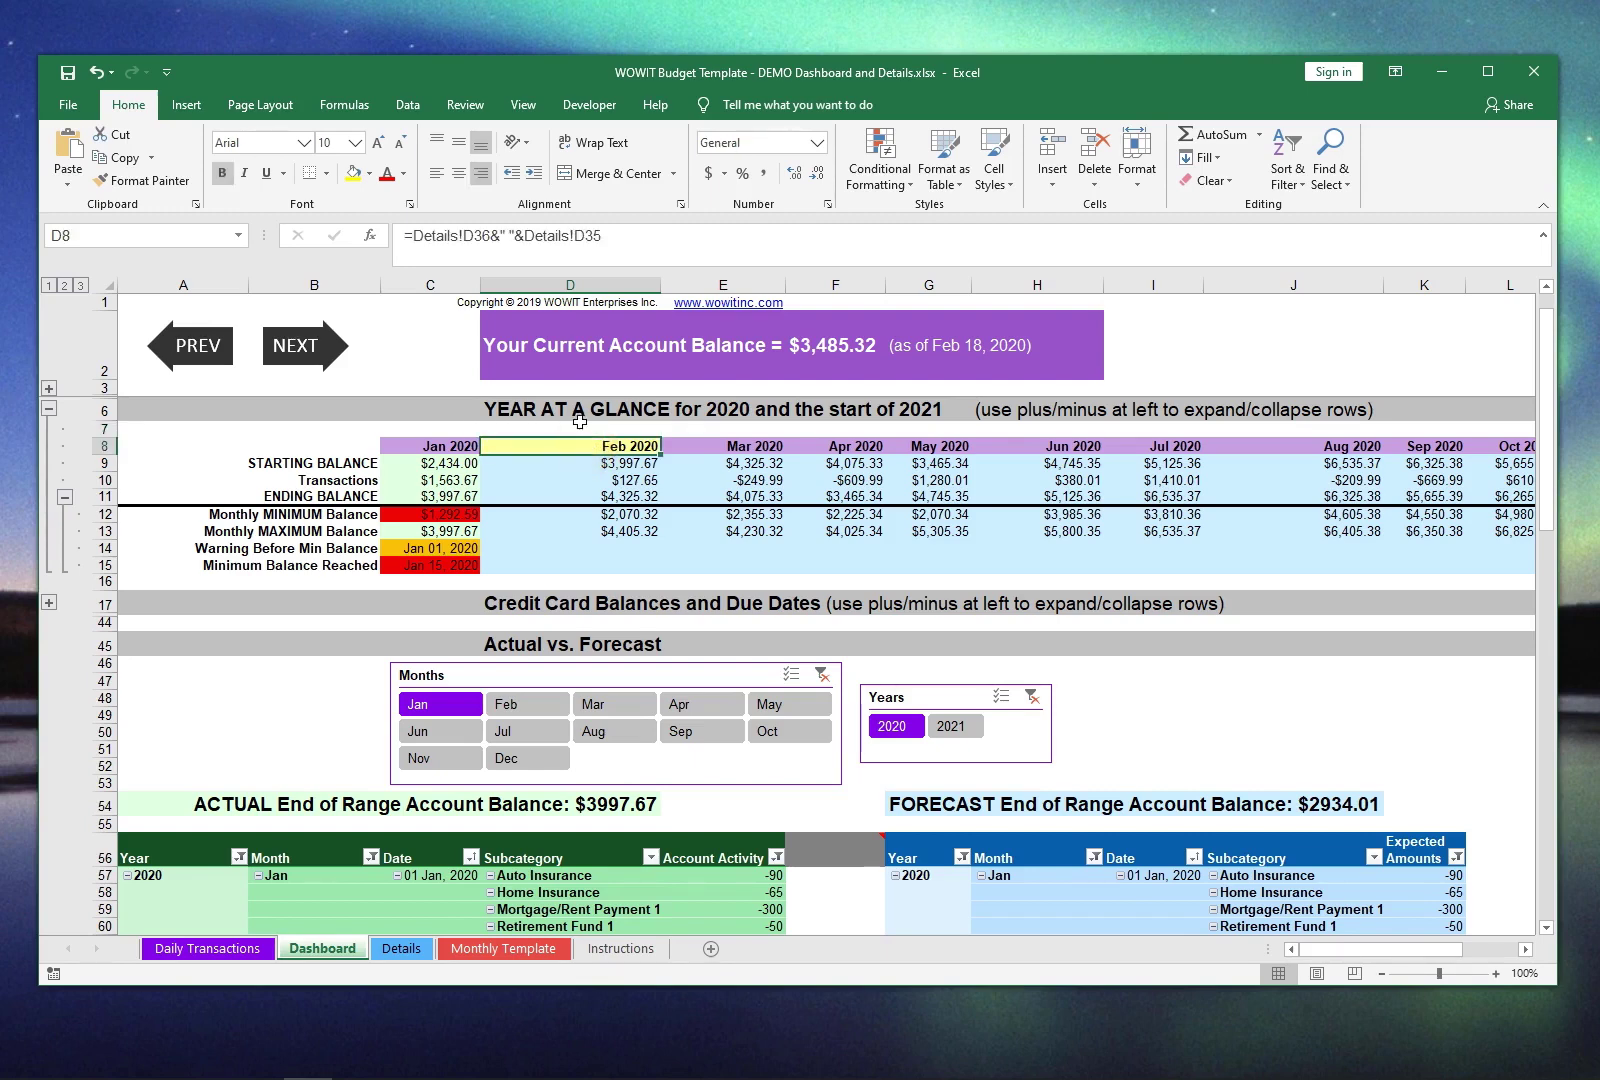
pyautogui.click(593, 428)
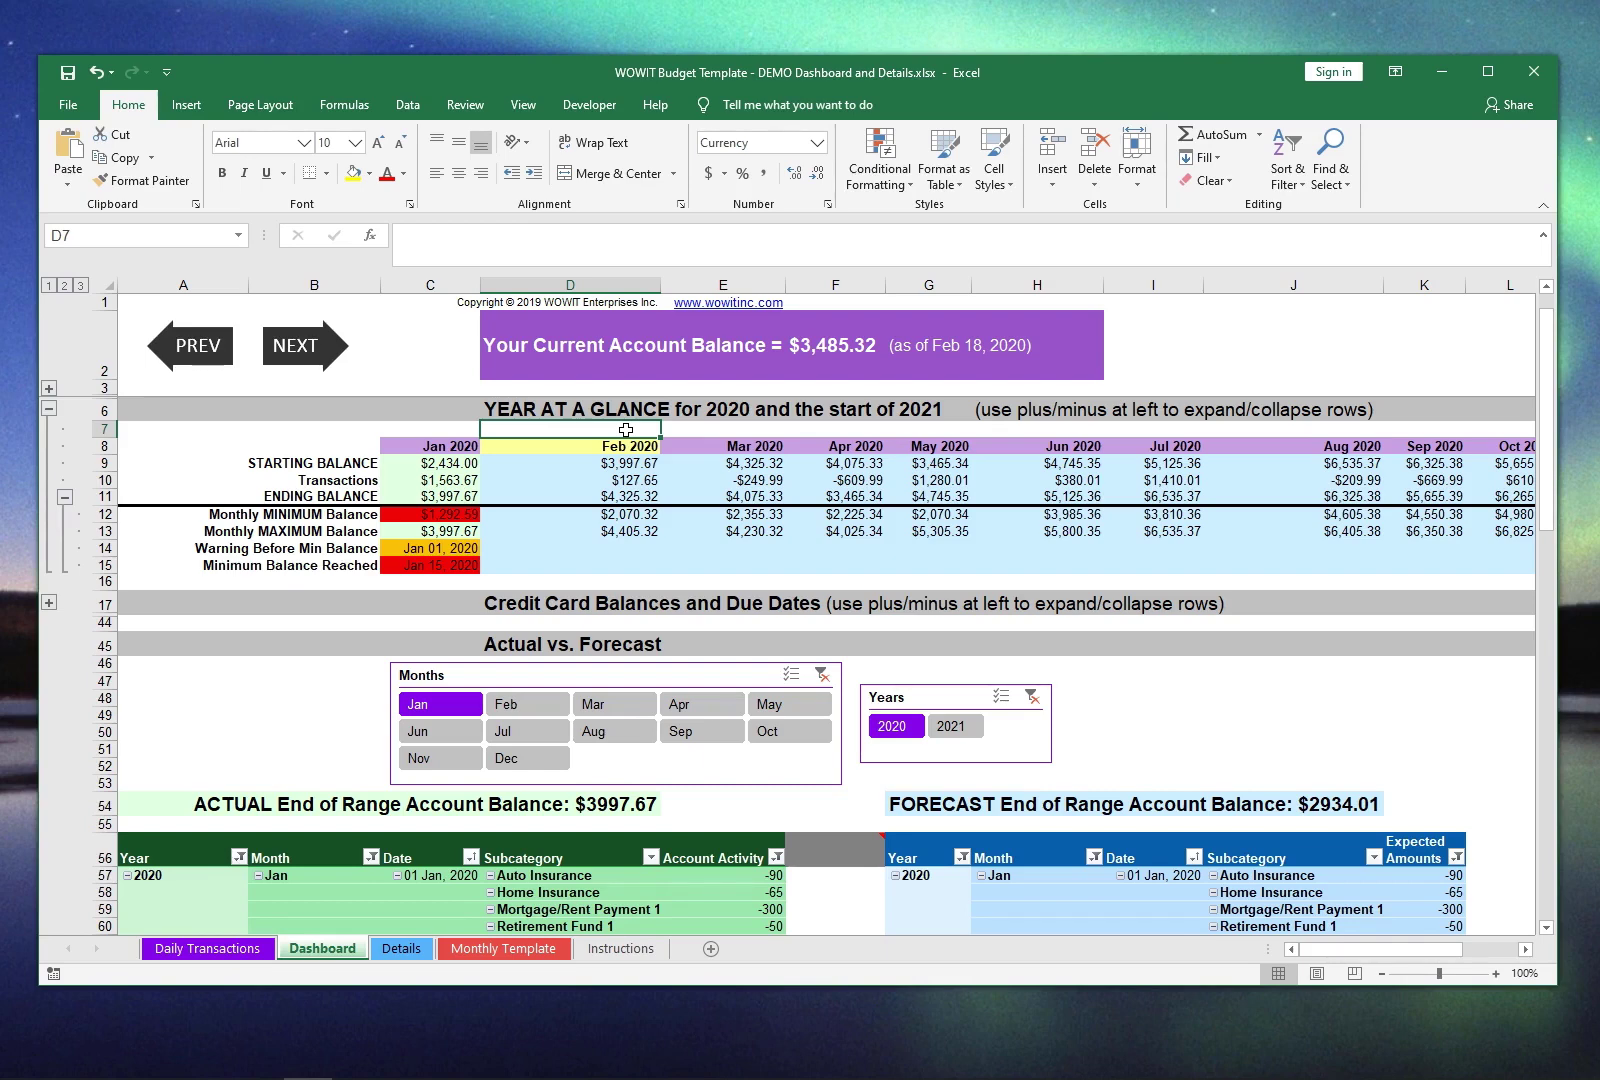
pyautogui.click(108, 515)
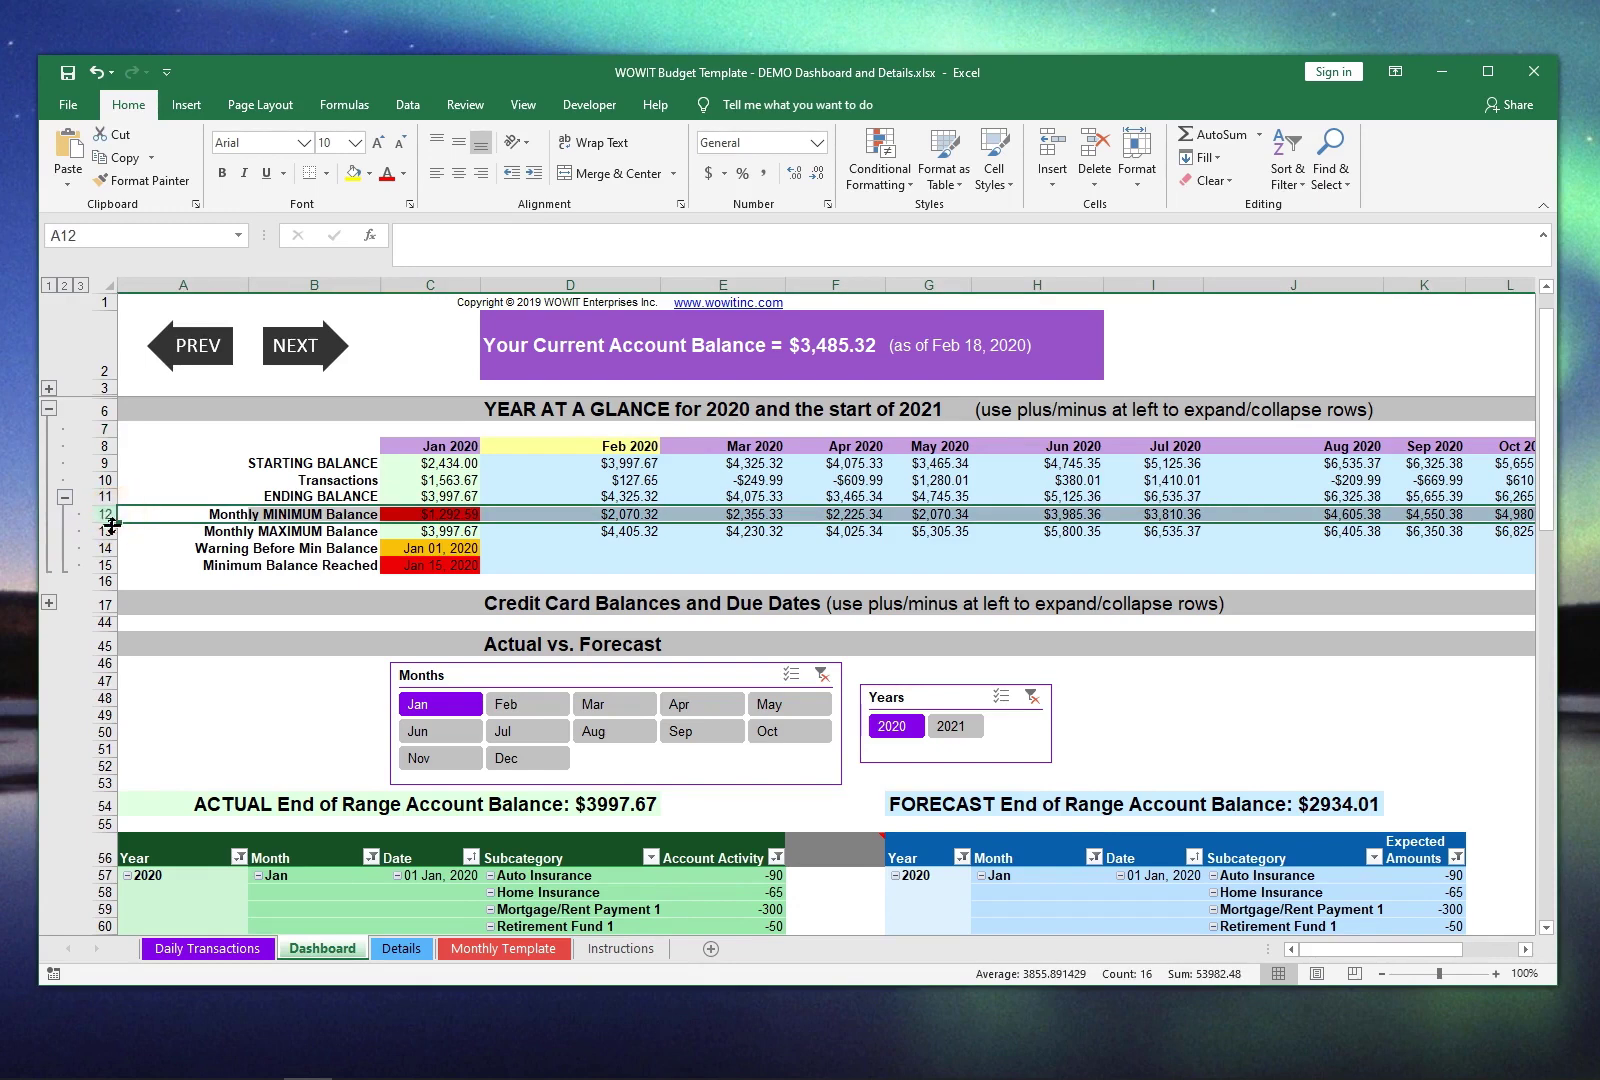
pyautogui.click(105, 532)
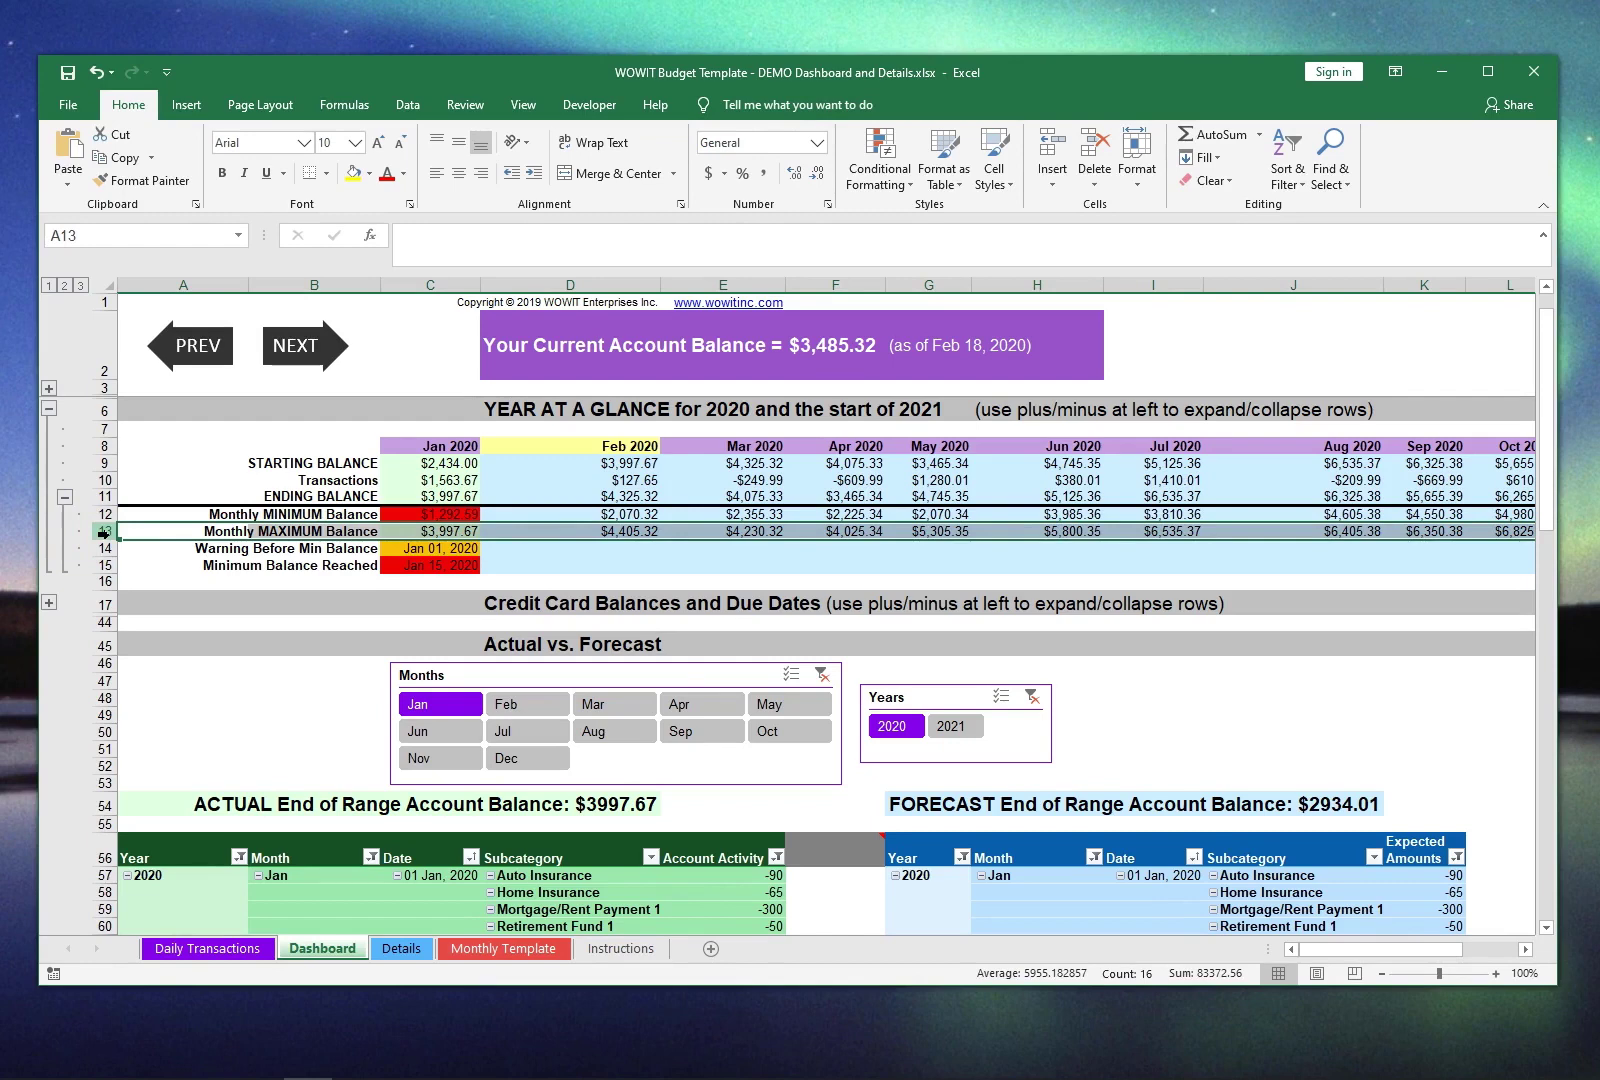
pyautogui.click(142, 432)
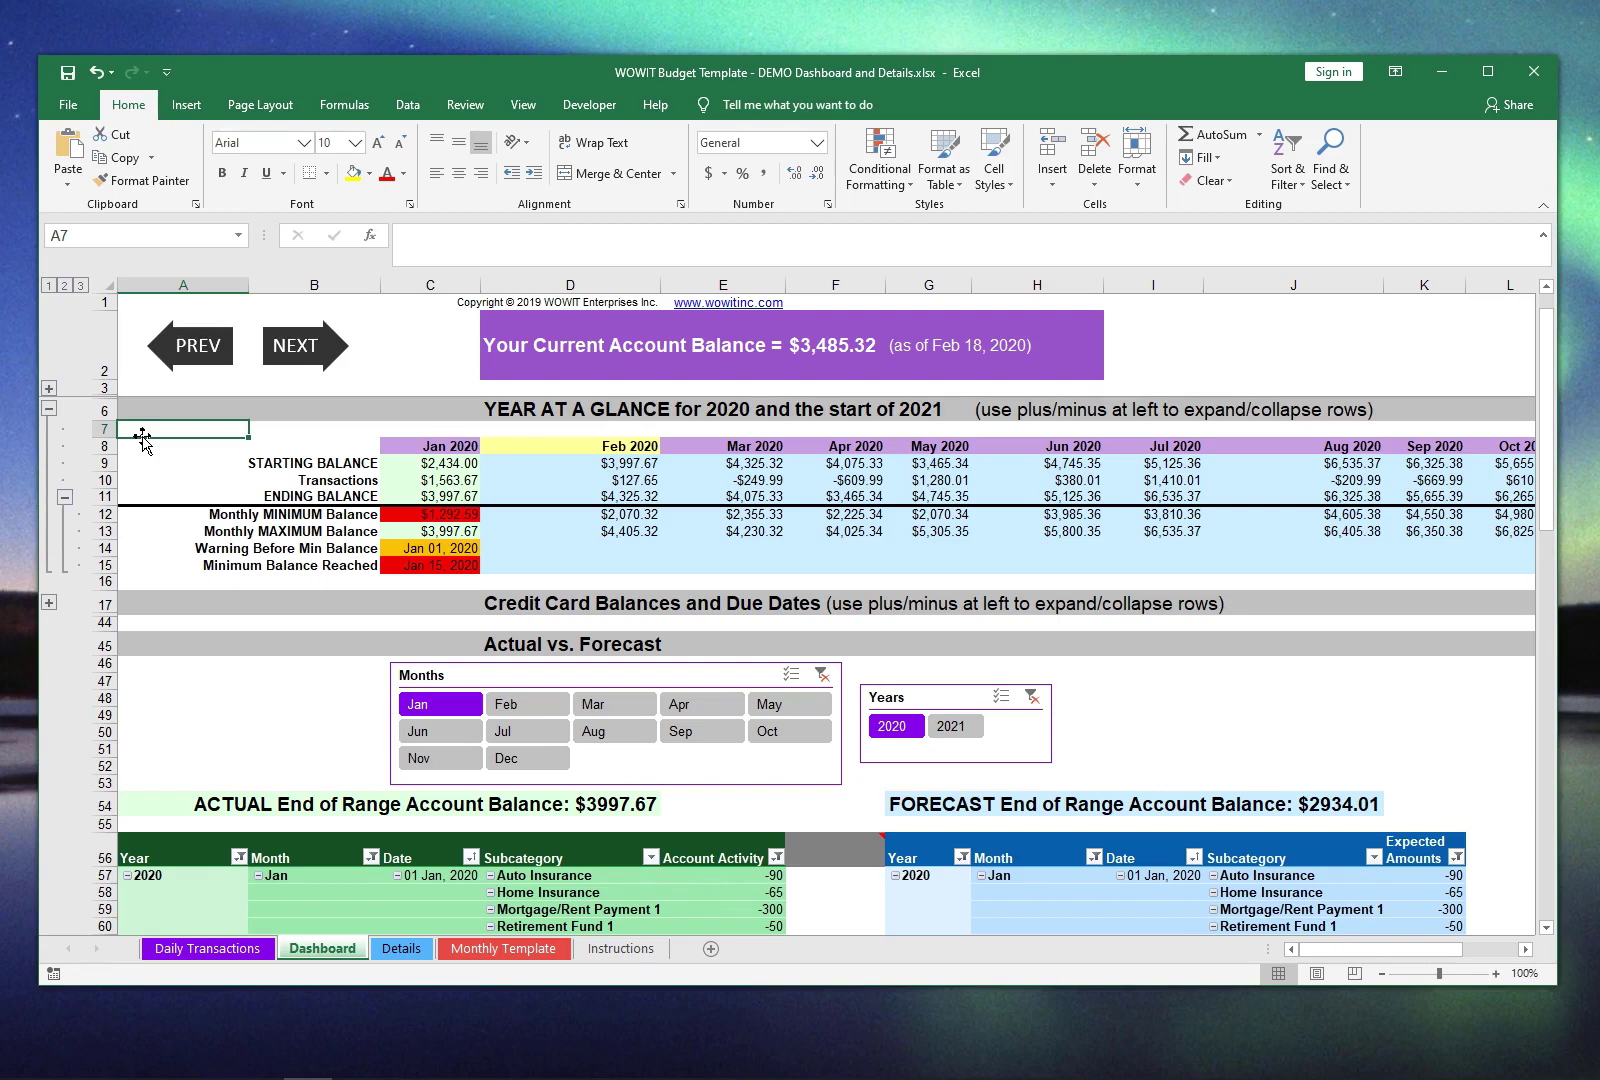
pyautogui.click(475, 950)
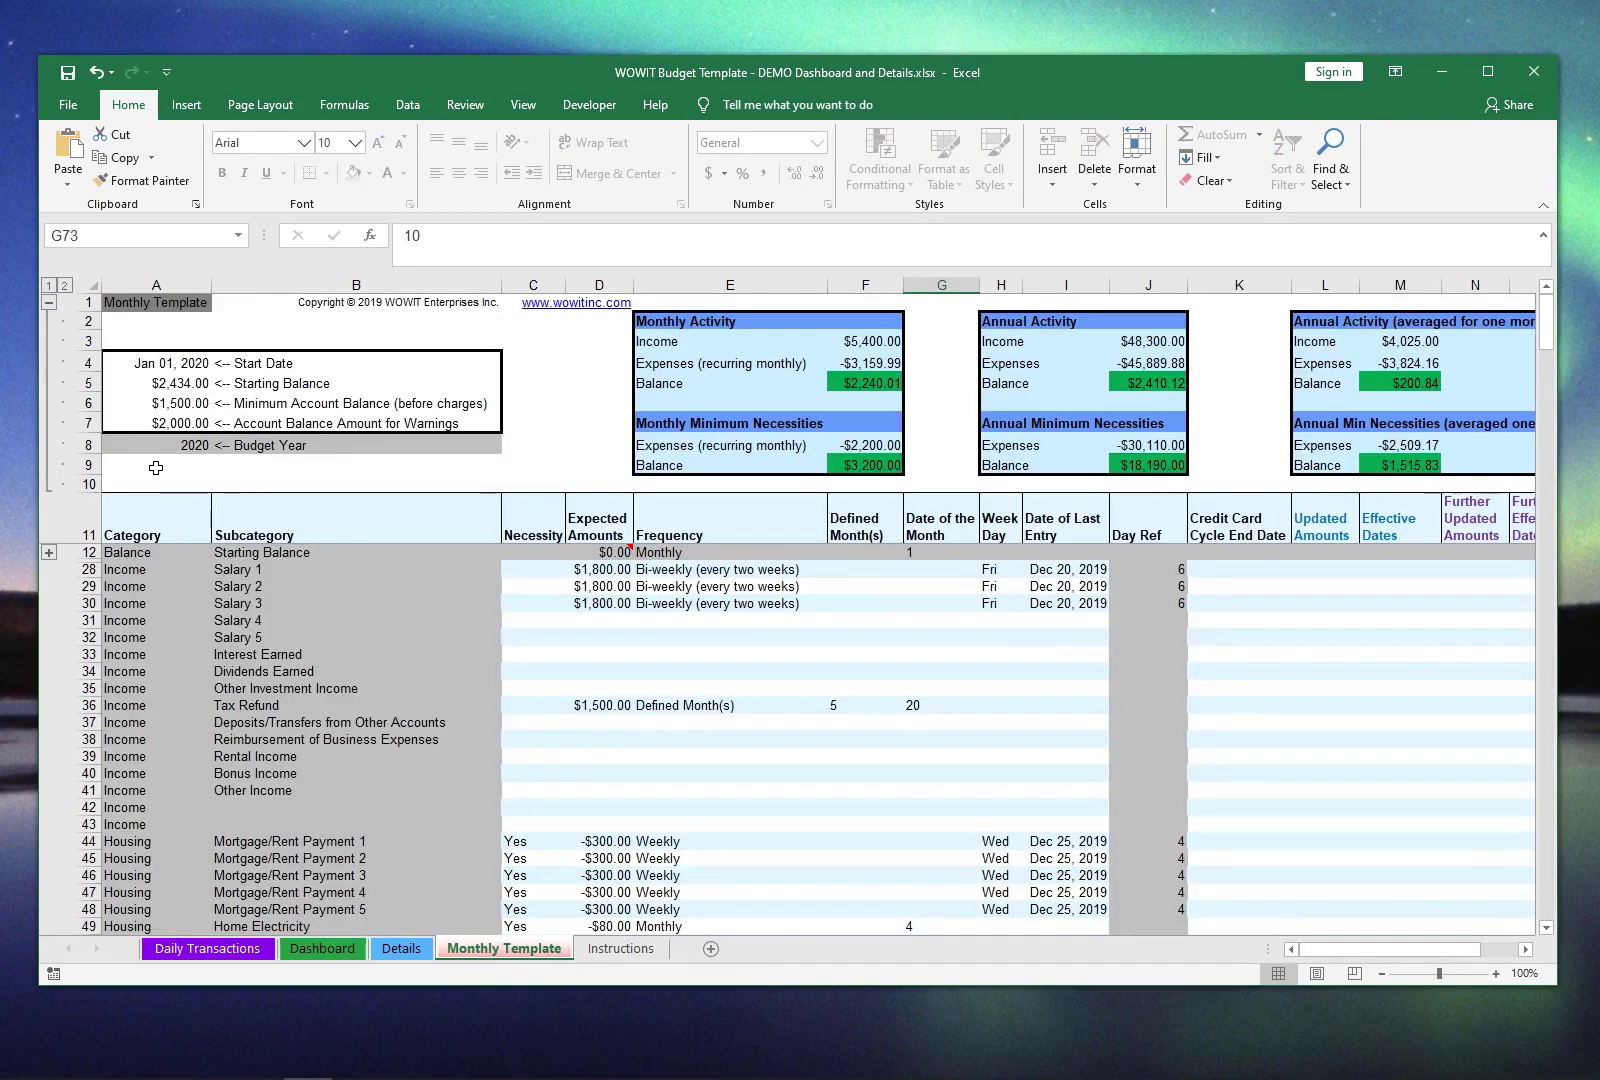
pyautogui.click(124, 403)
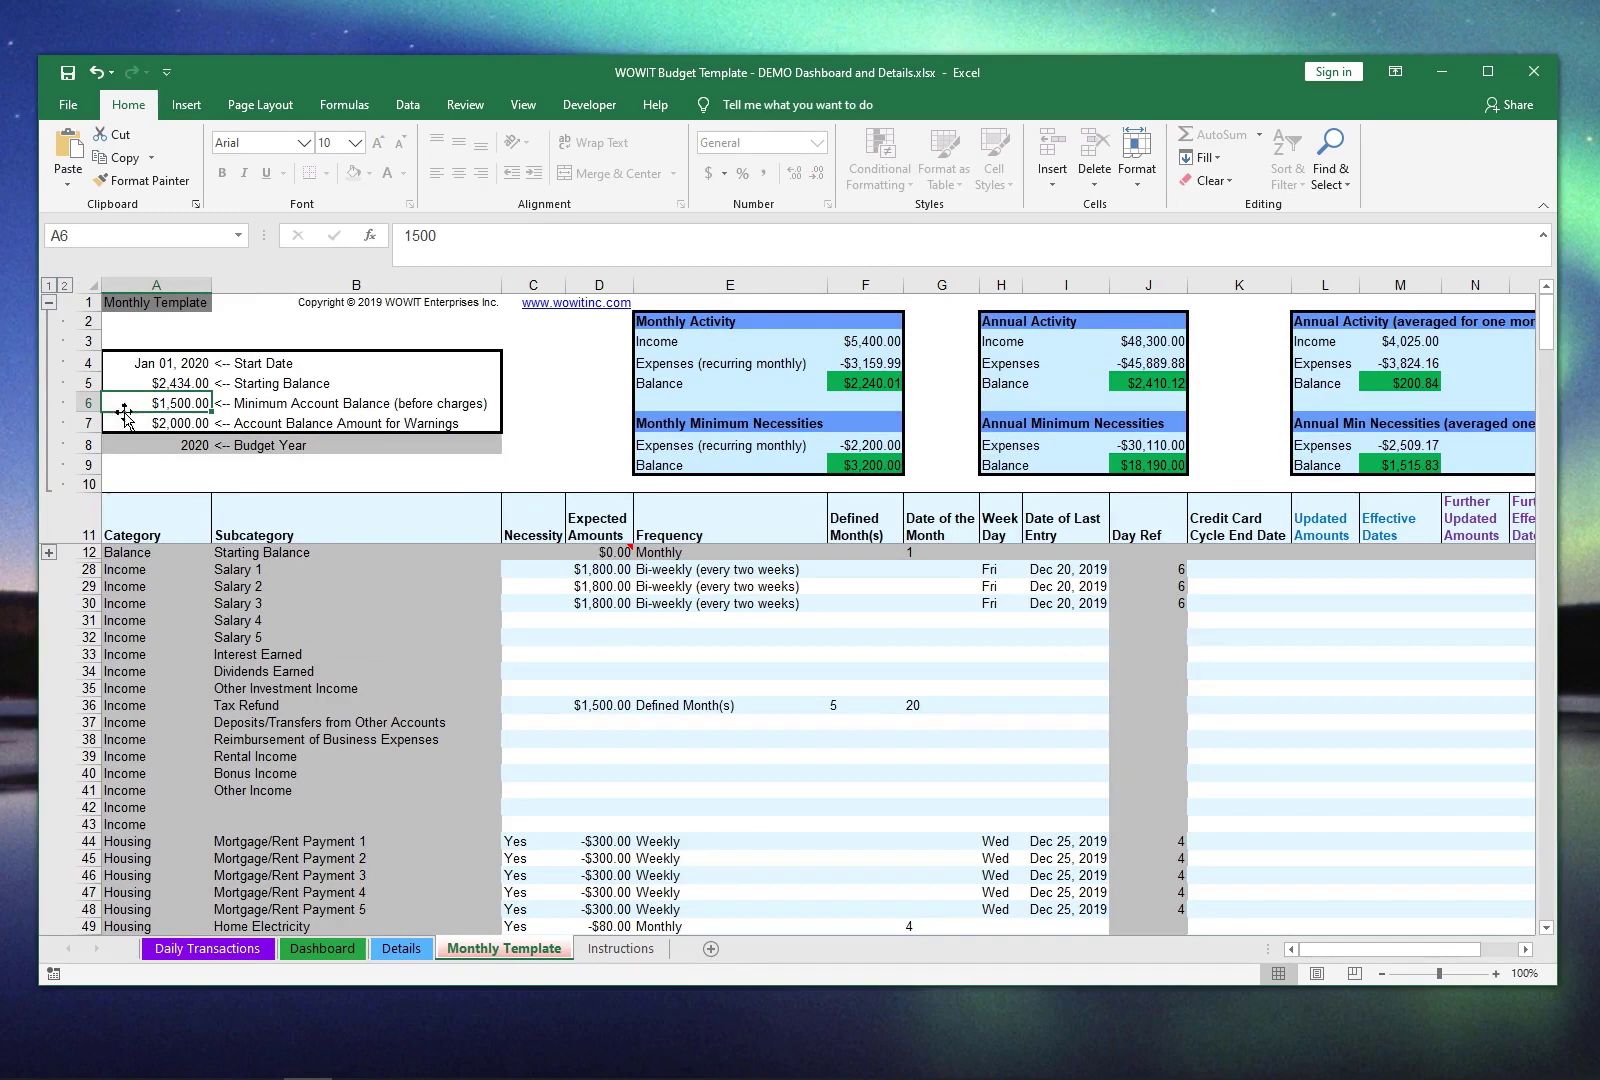
pyautogui.click(124, 423)
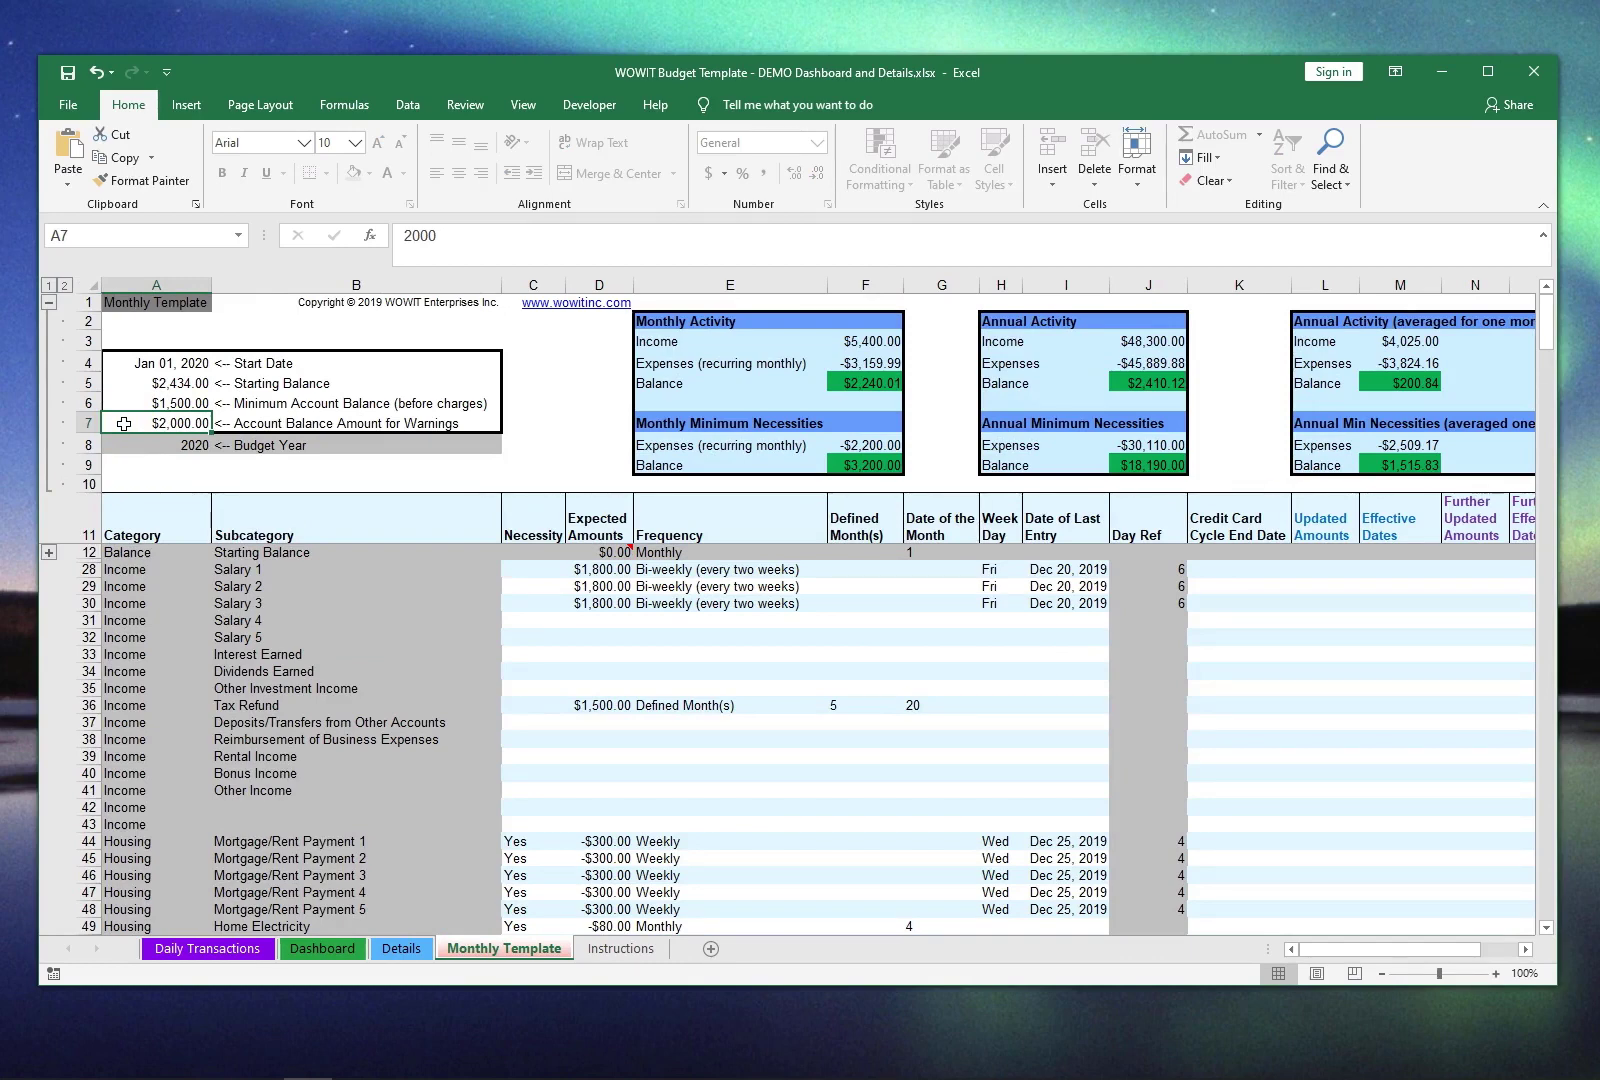
pyautogui.click(322, 948)
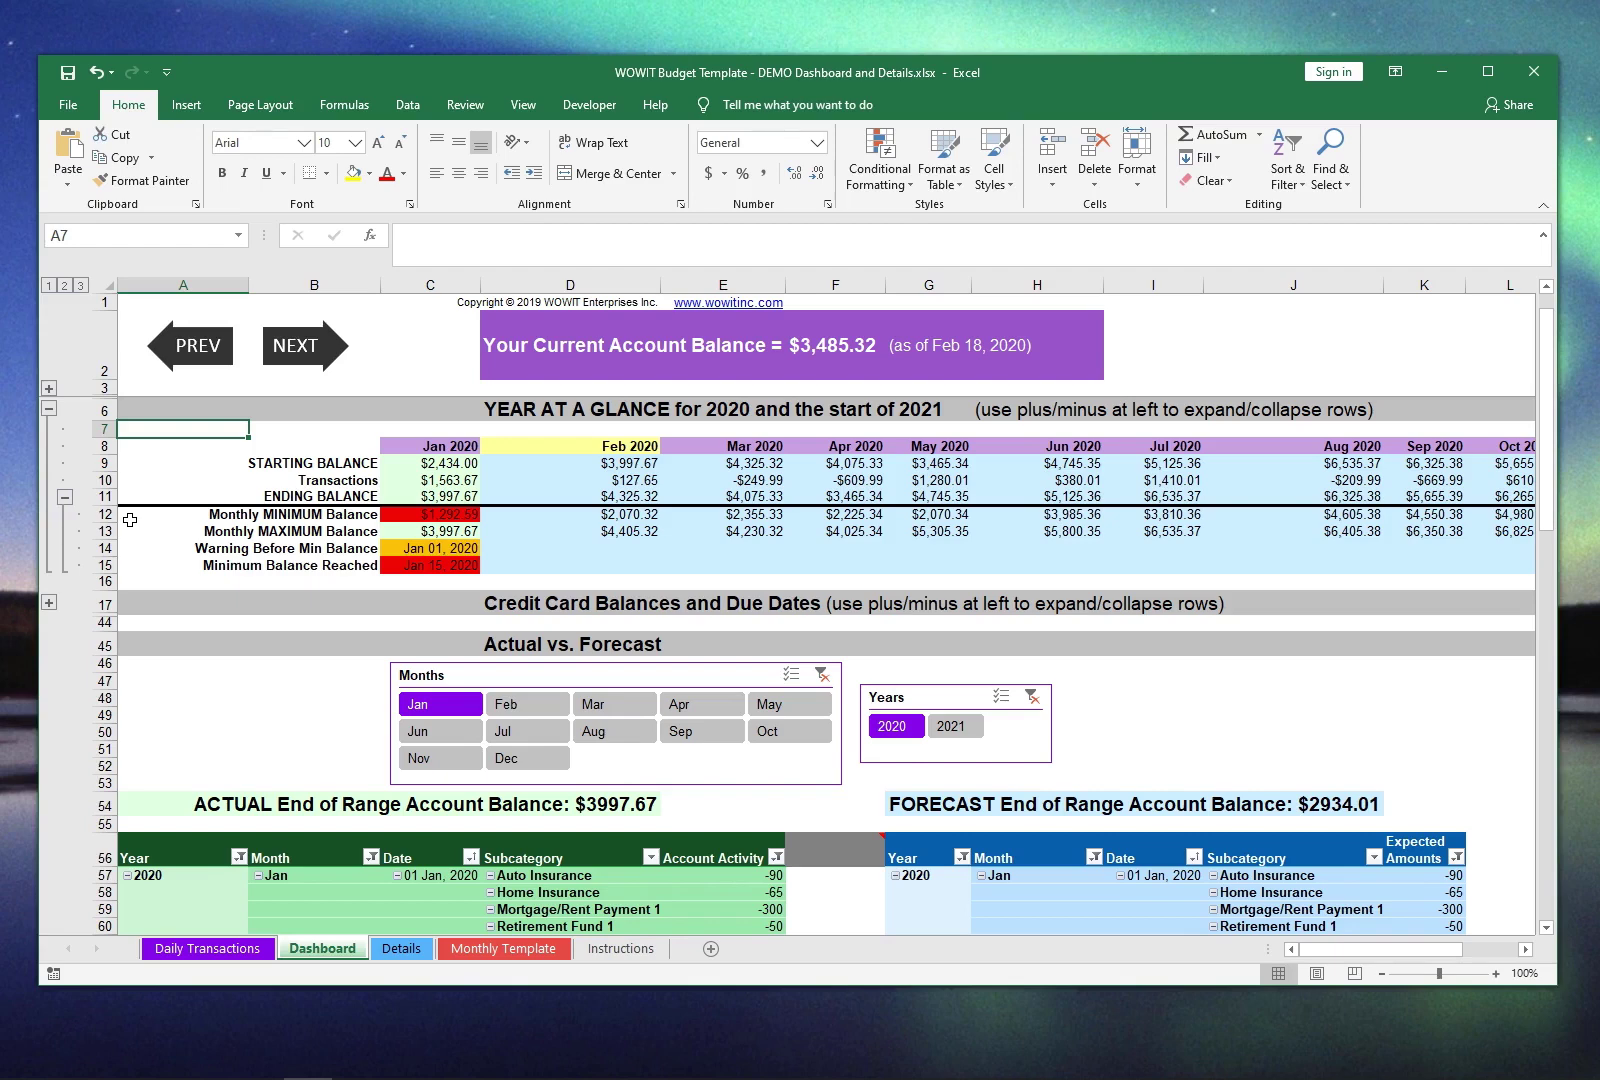
pyautogui.click(426, 433)
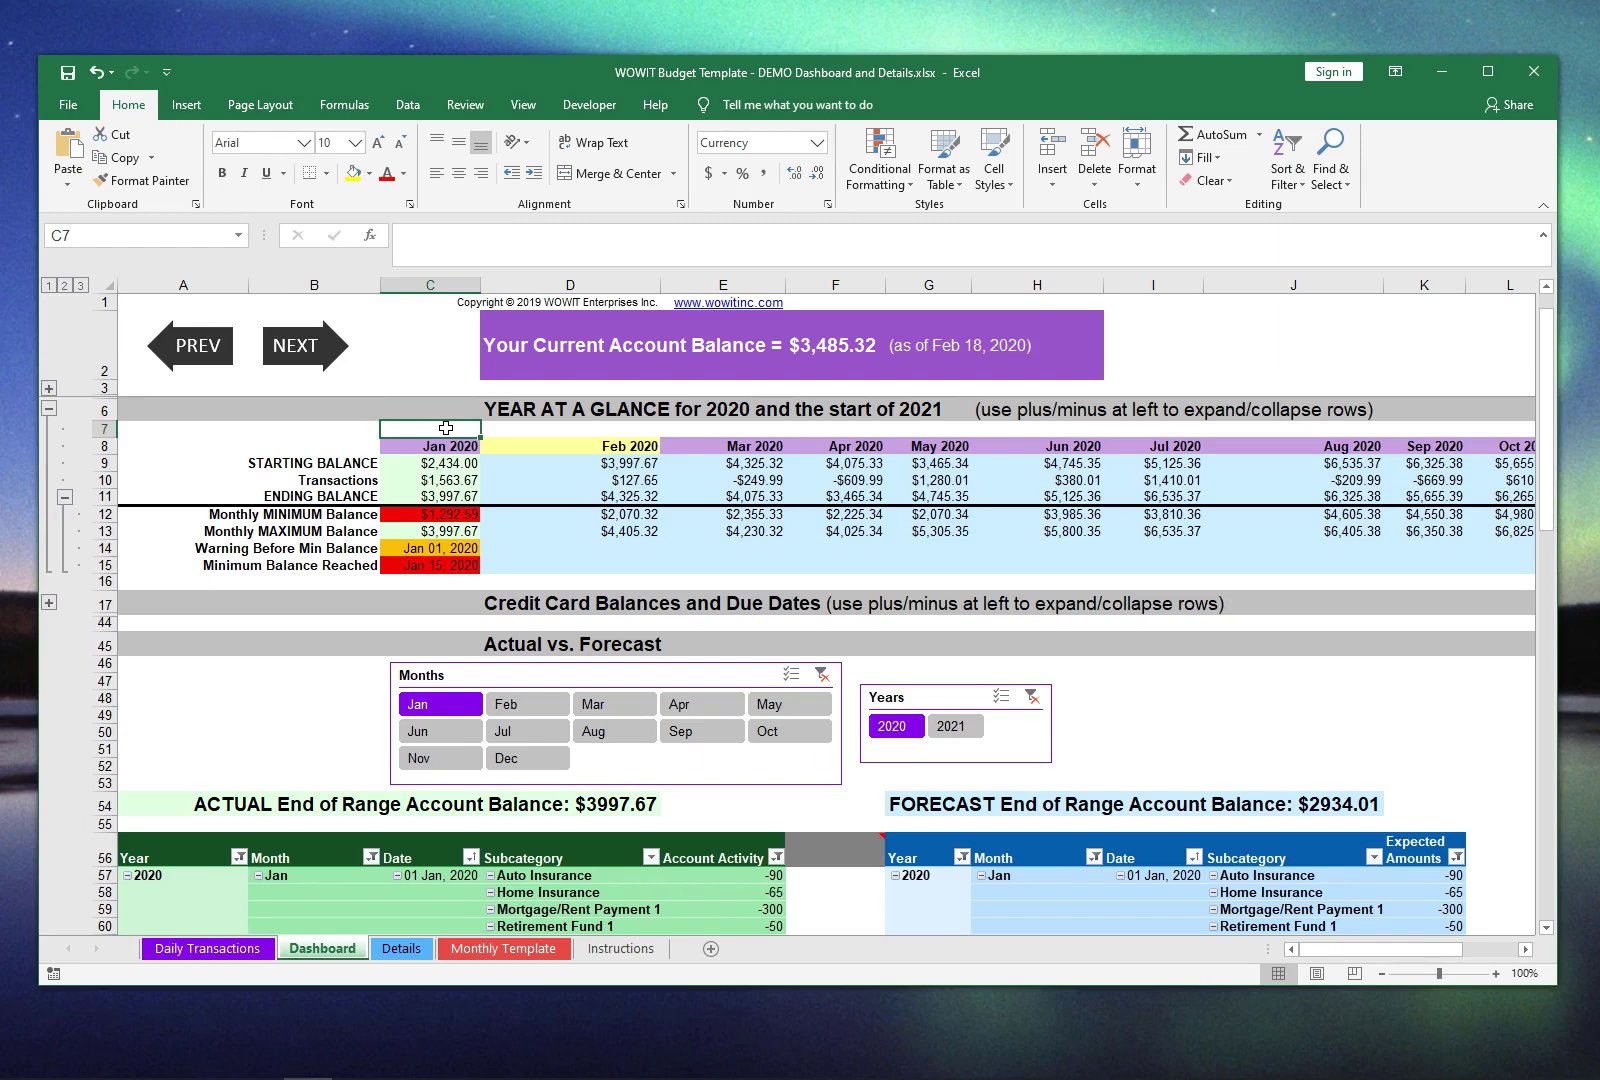
pyautogui.press('Home')
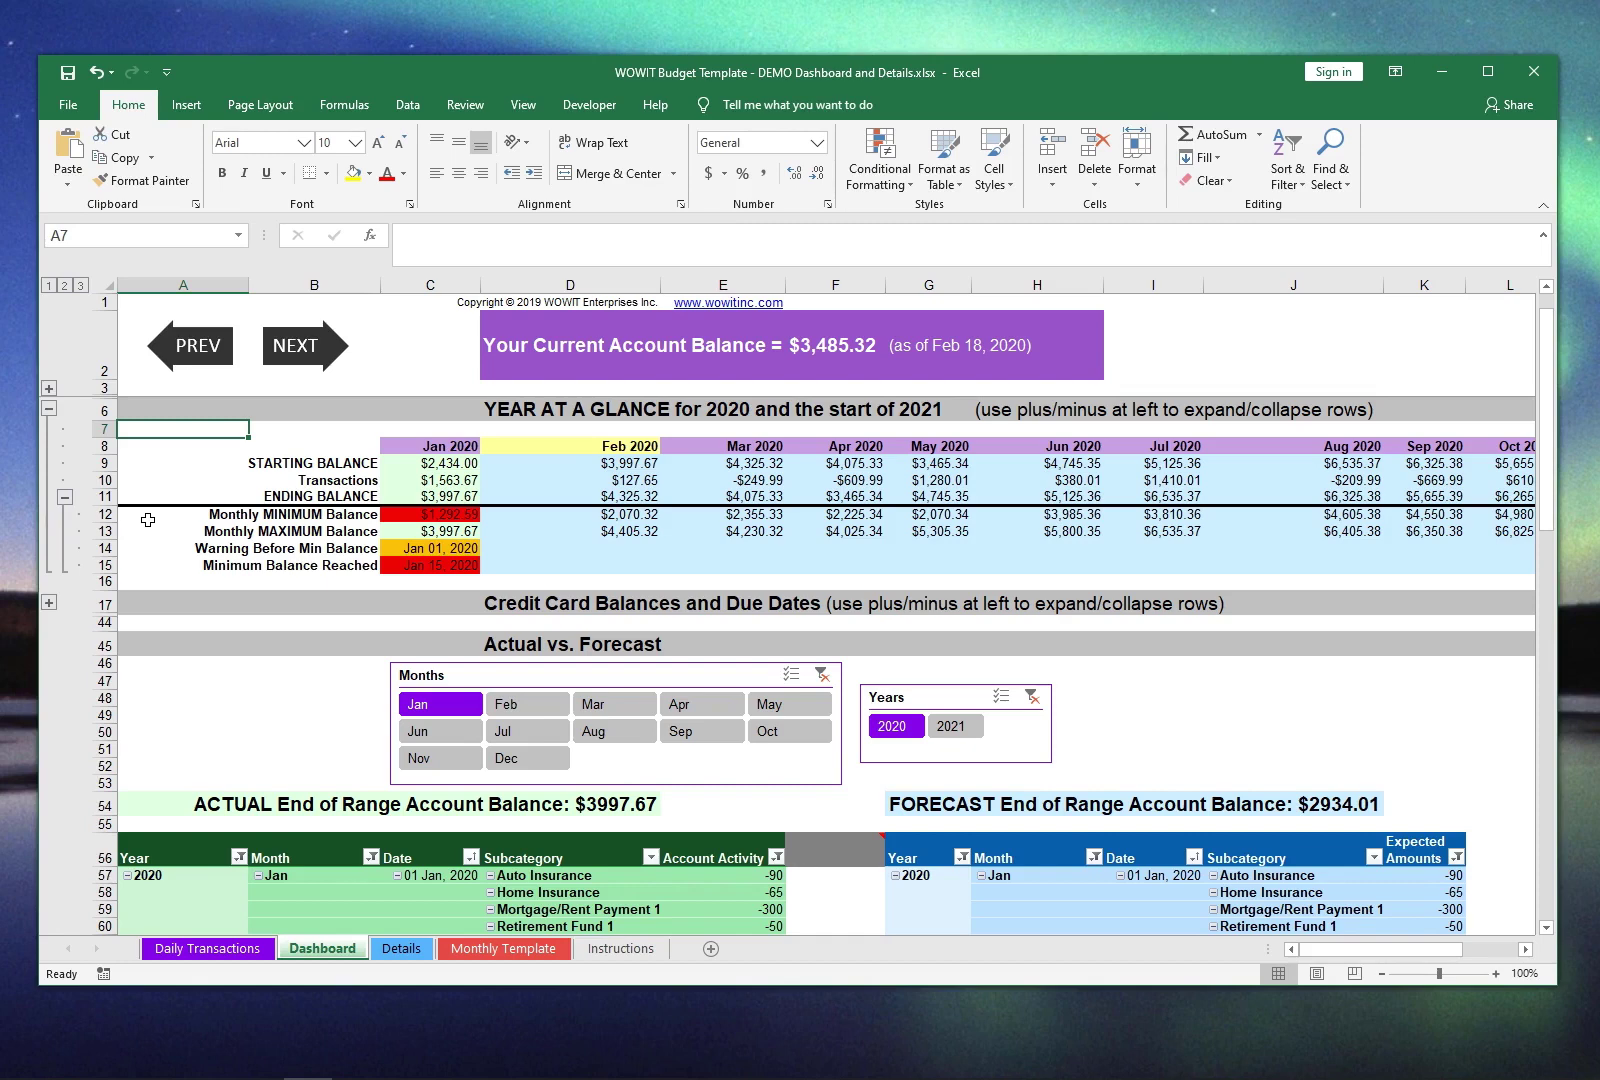
pyautogui.click(406, 429)
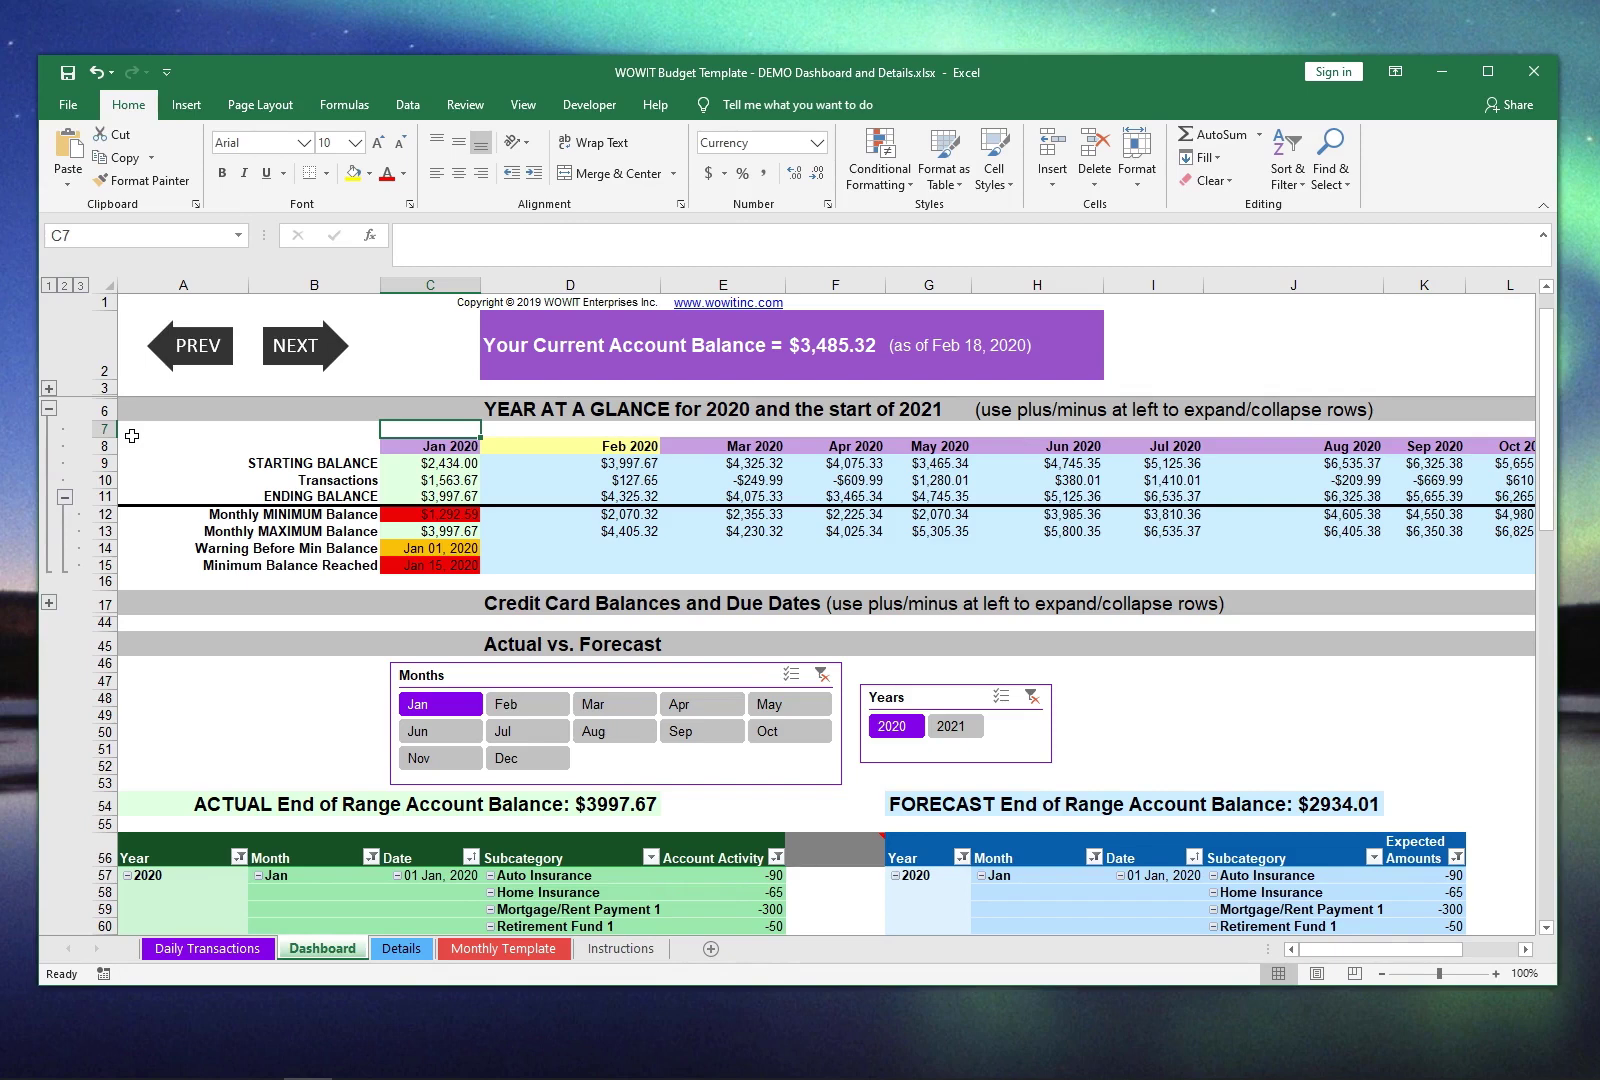
pyautogui.click(430, 548)
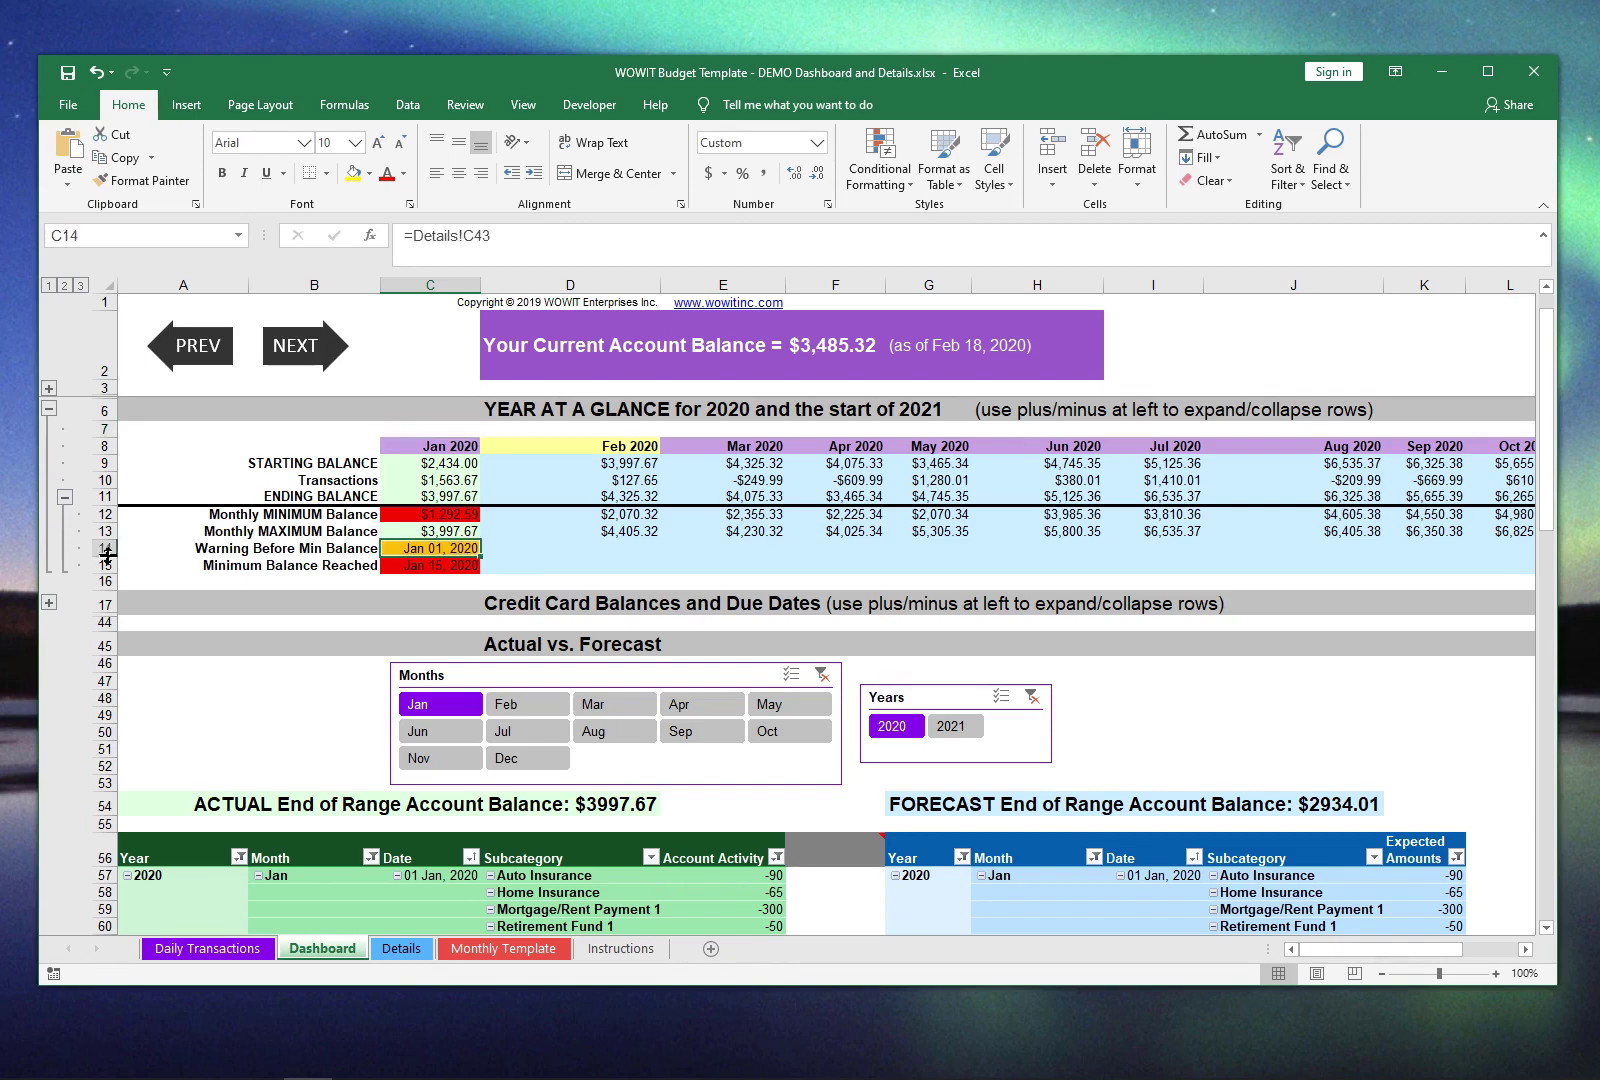
pyautogui.moveTo(104, 548); pyautogui.dragTo(104, 561)
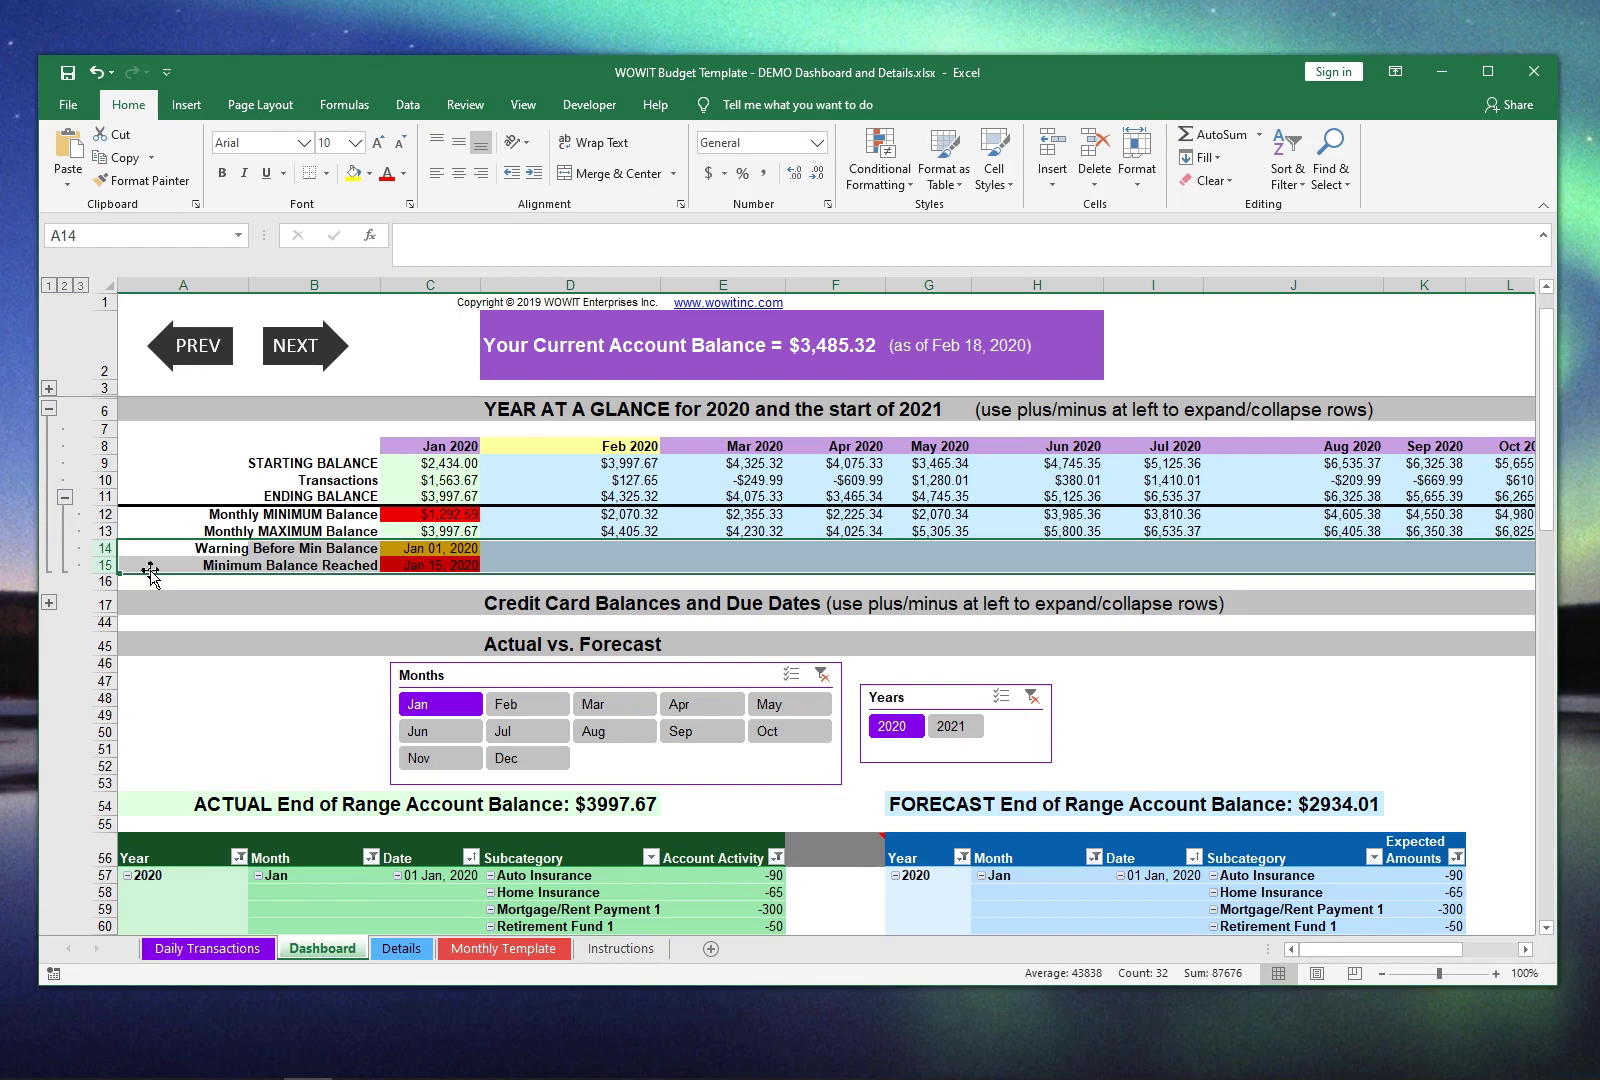
pyautogui.click(134, 551)
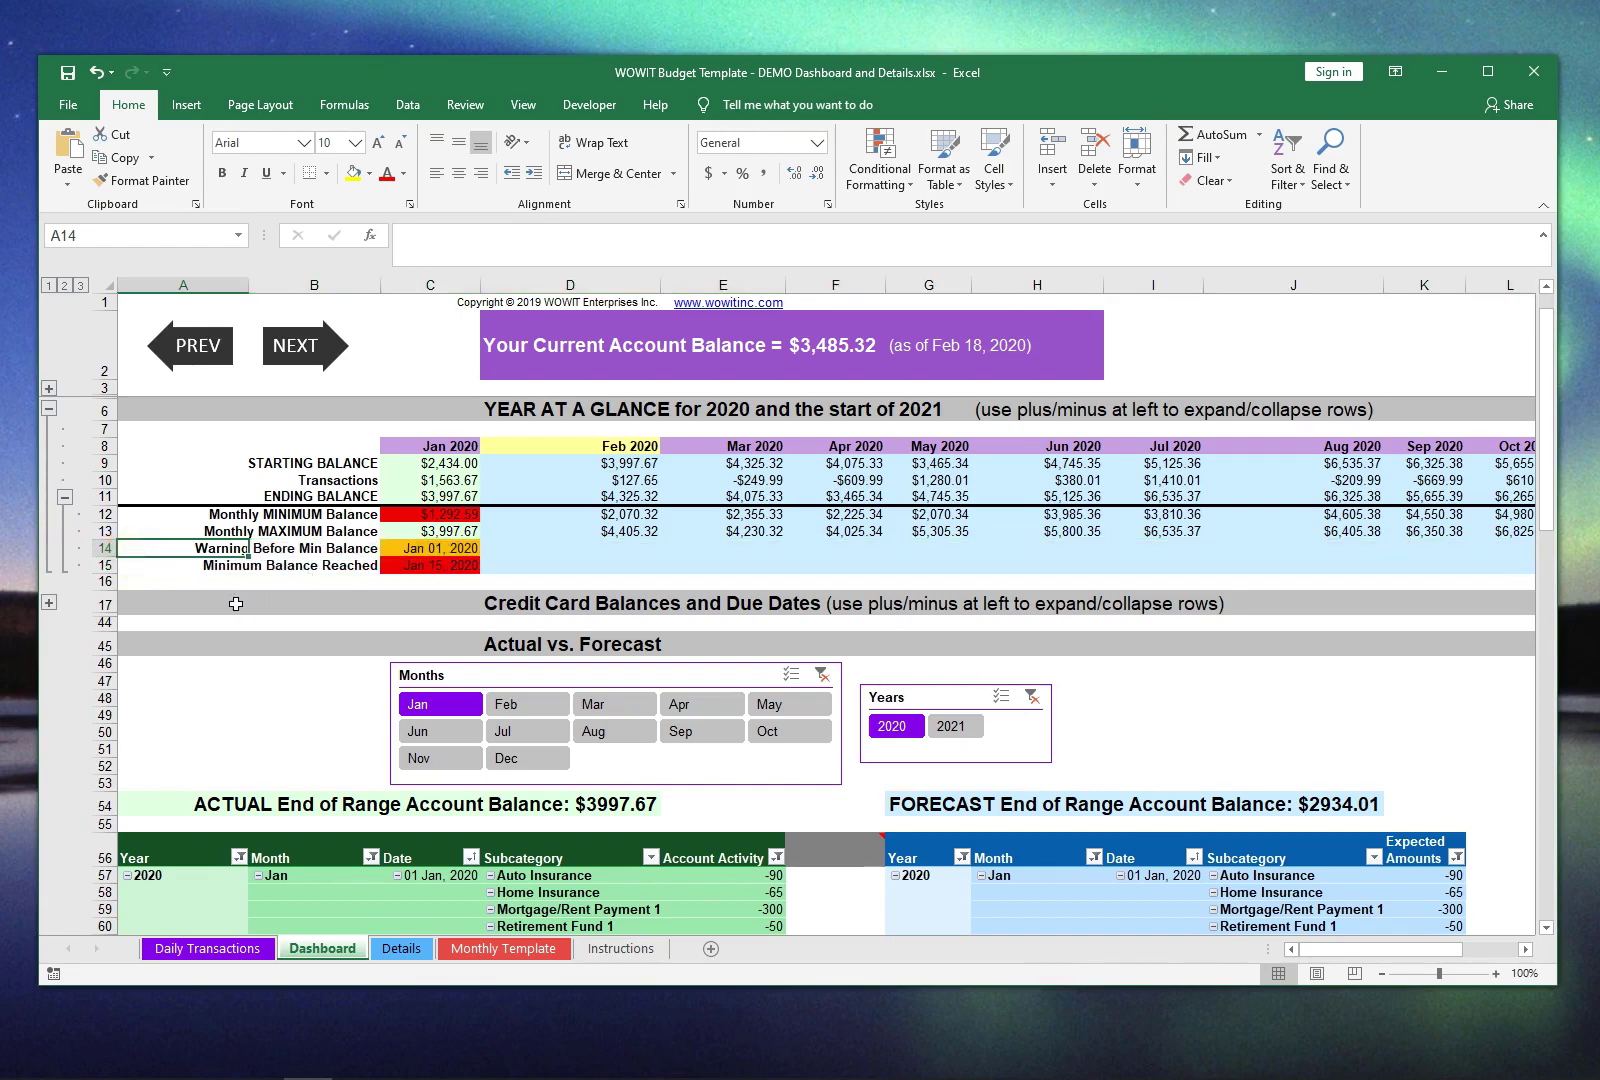
pyautogui.click(150, 436)
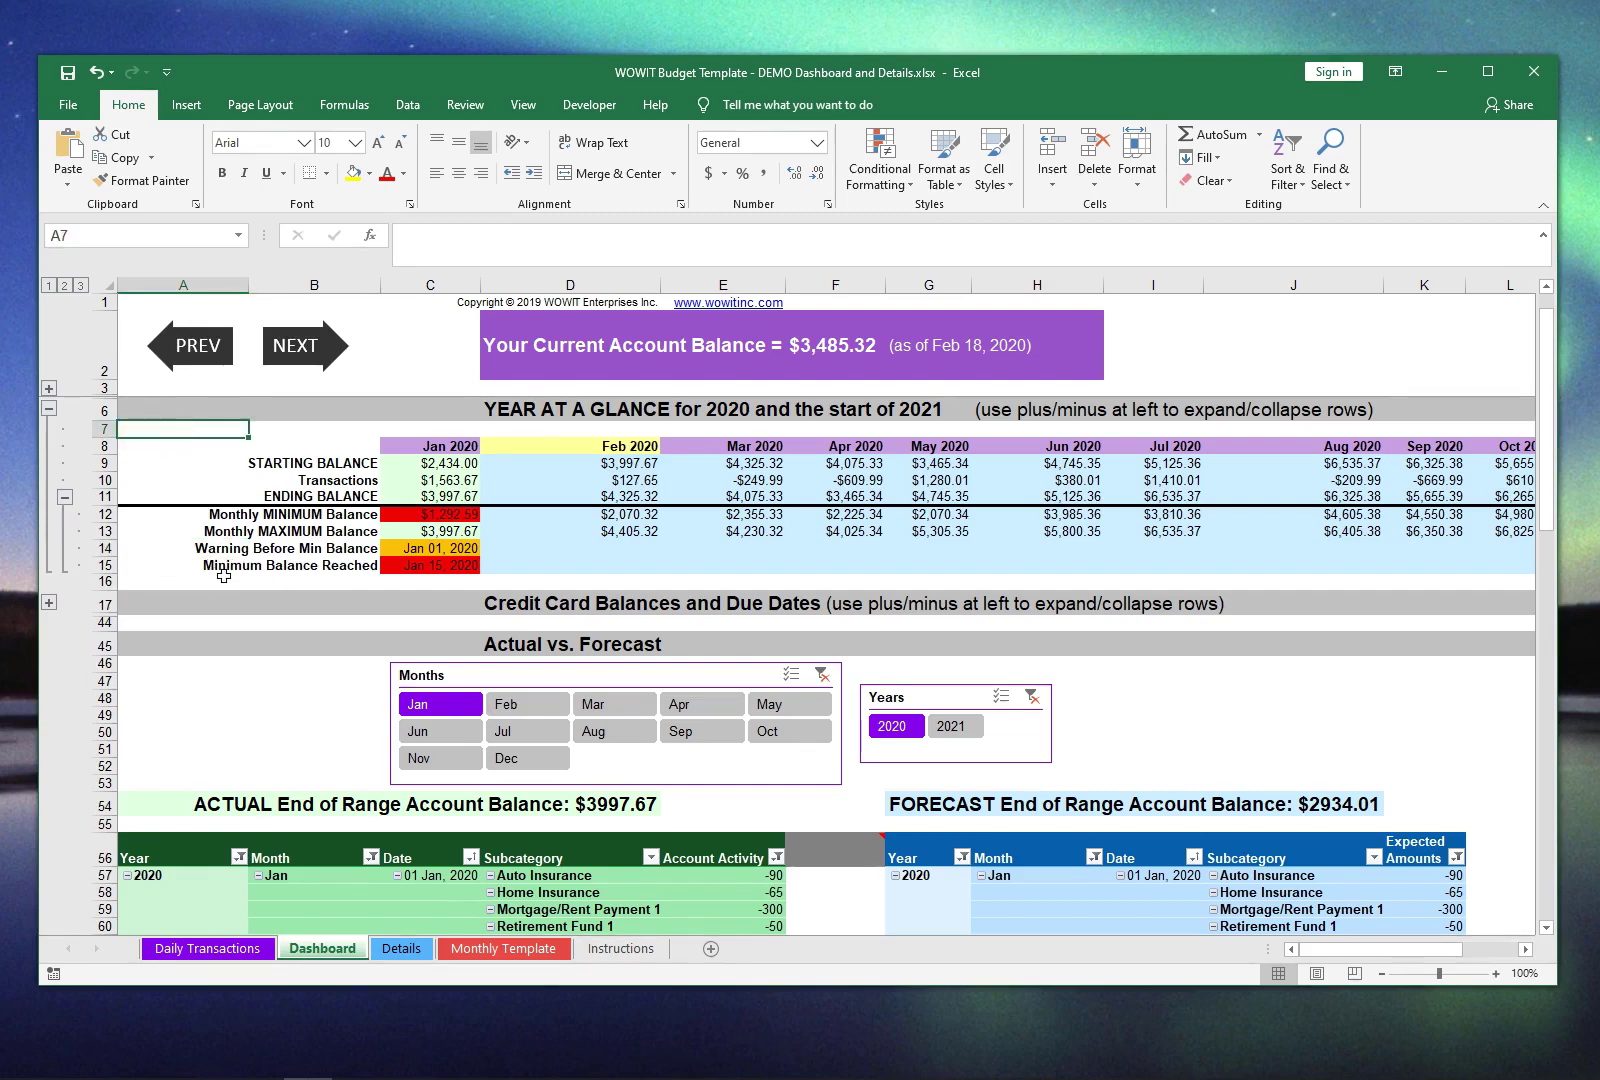
pyautogui.click(503, 948)
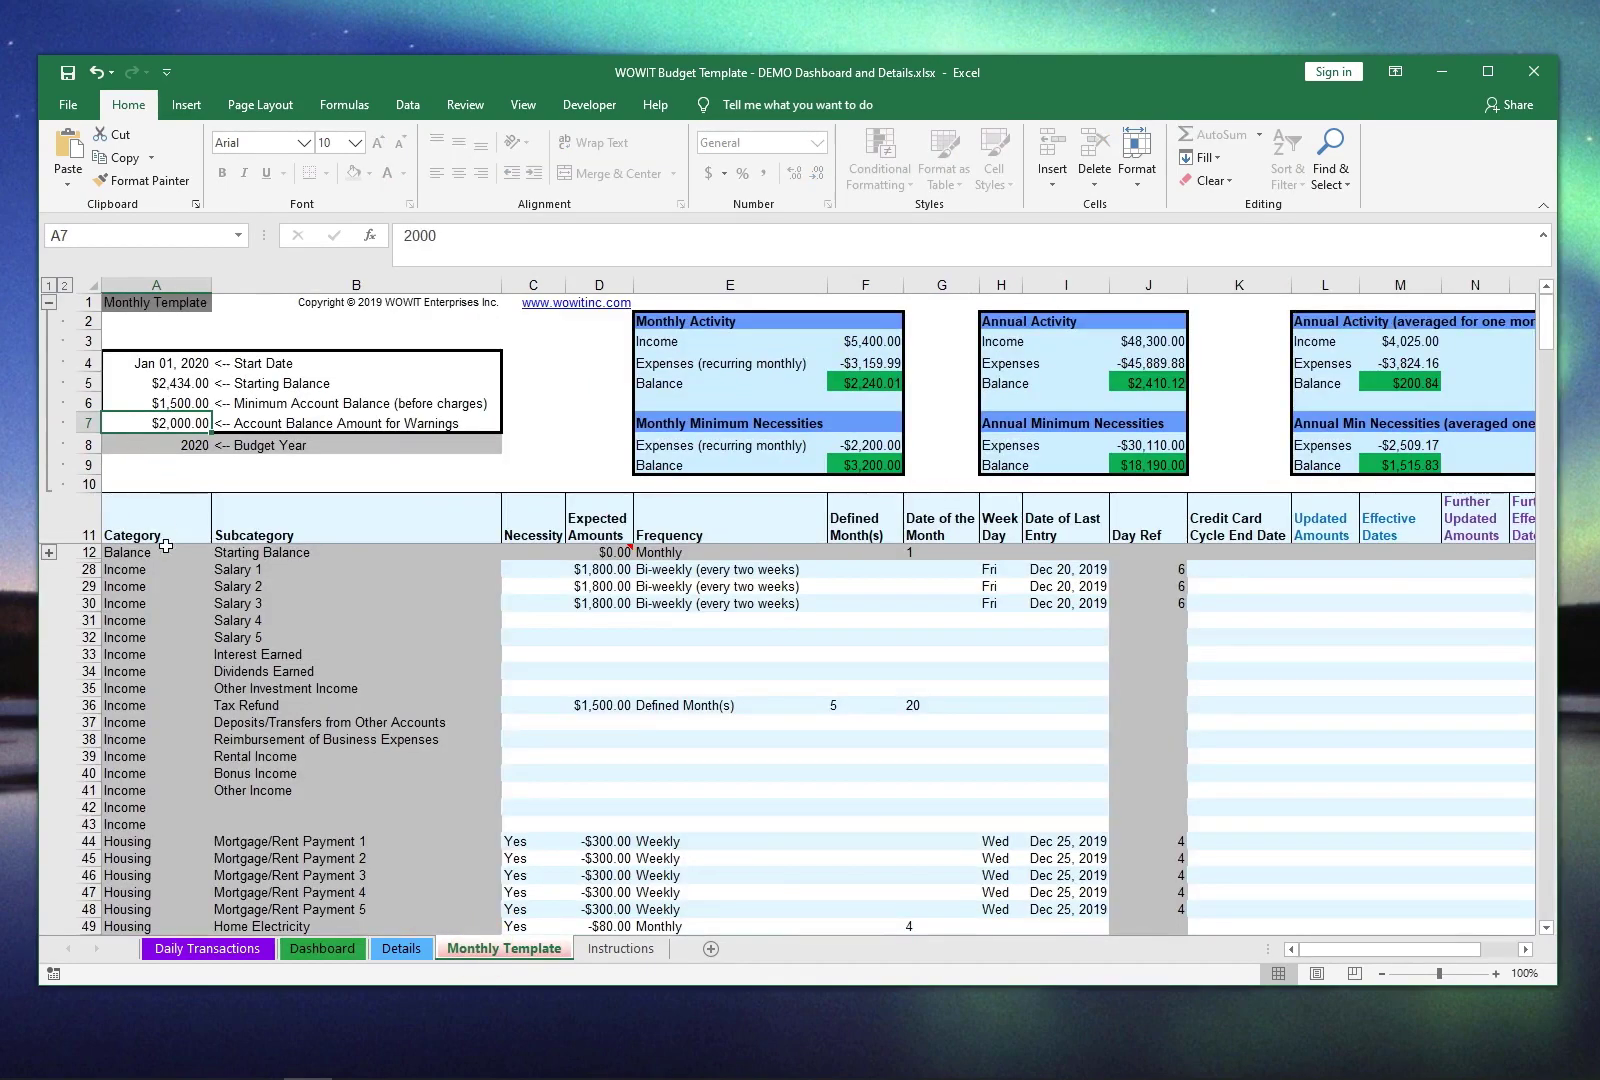
pyautogui.click(322, 948)
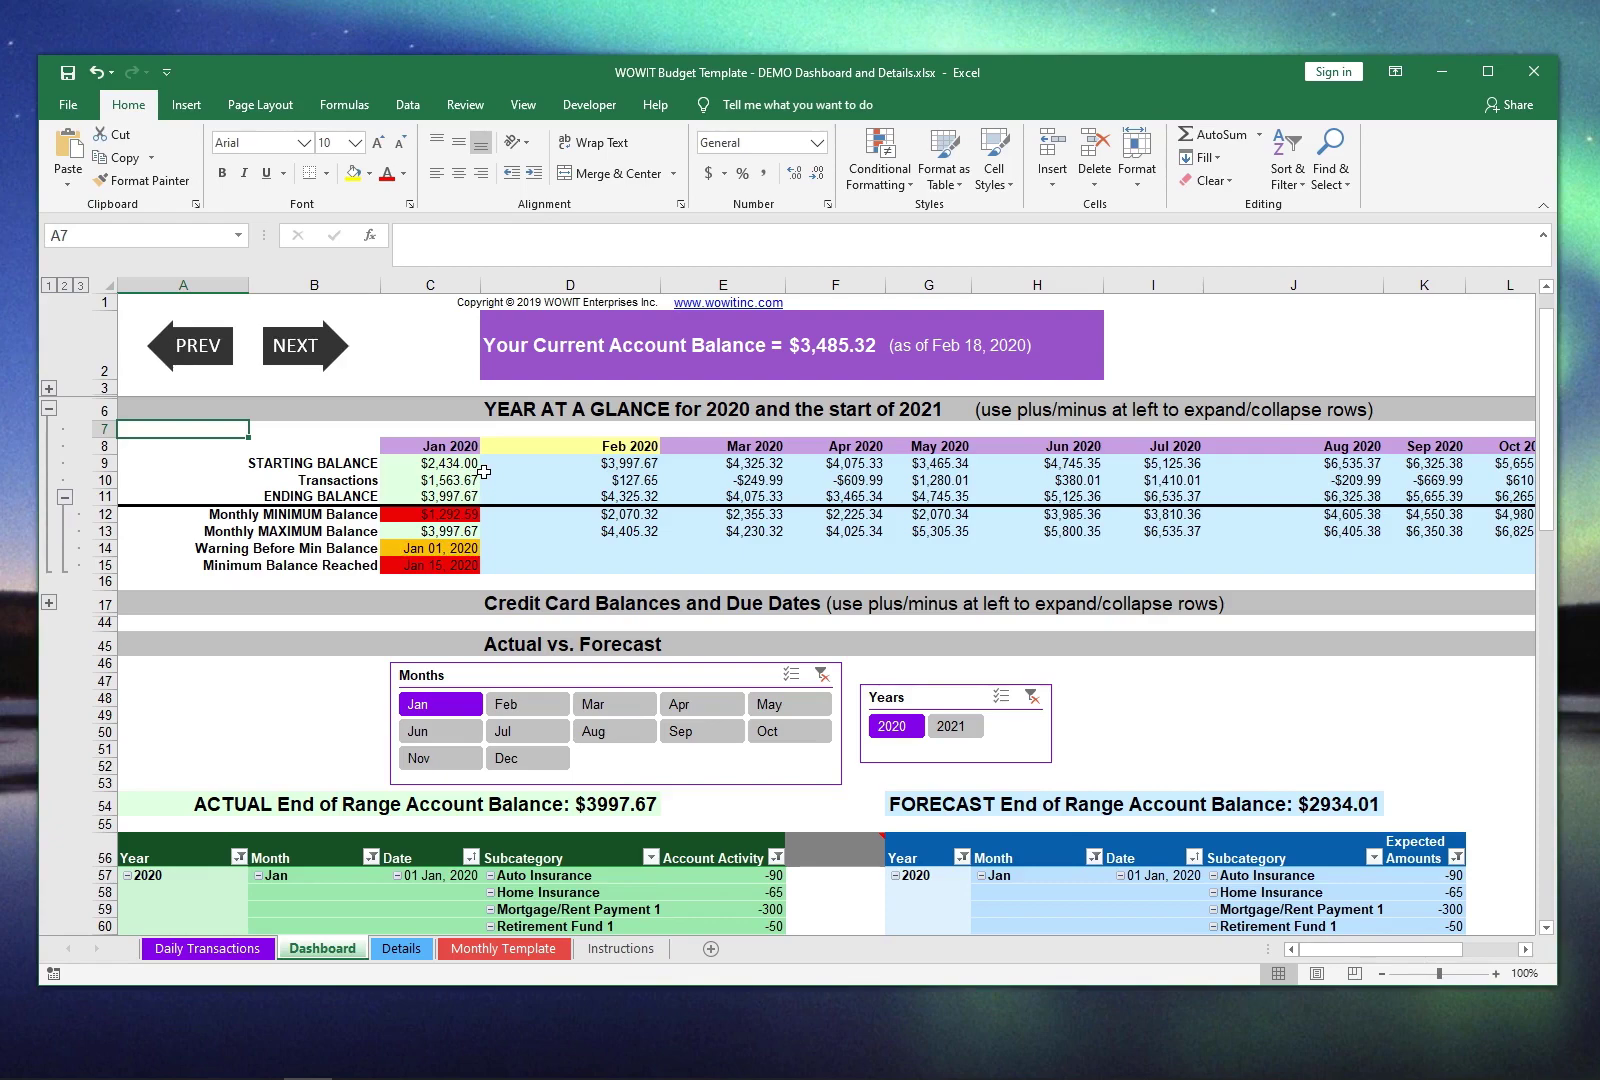
pyautogui.click(251, 951)
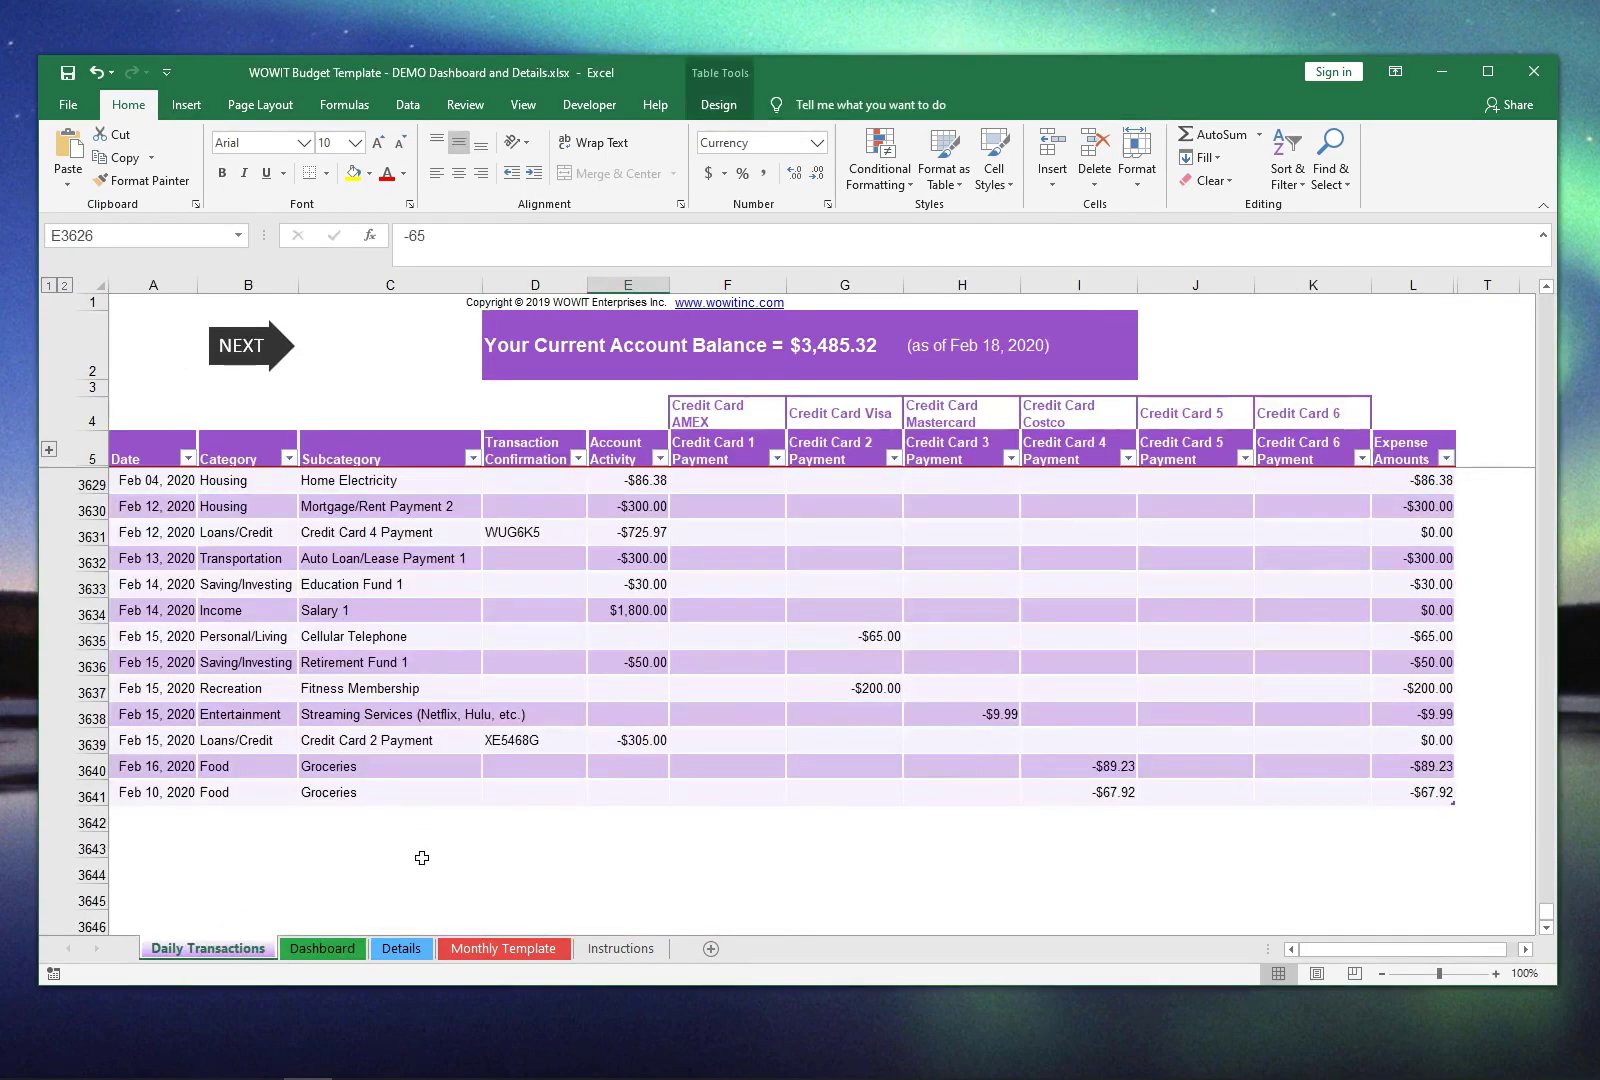
pyautogui.scroll(4, 426, 858)
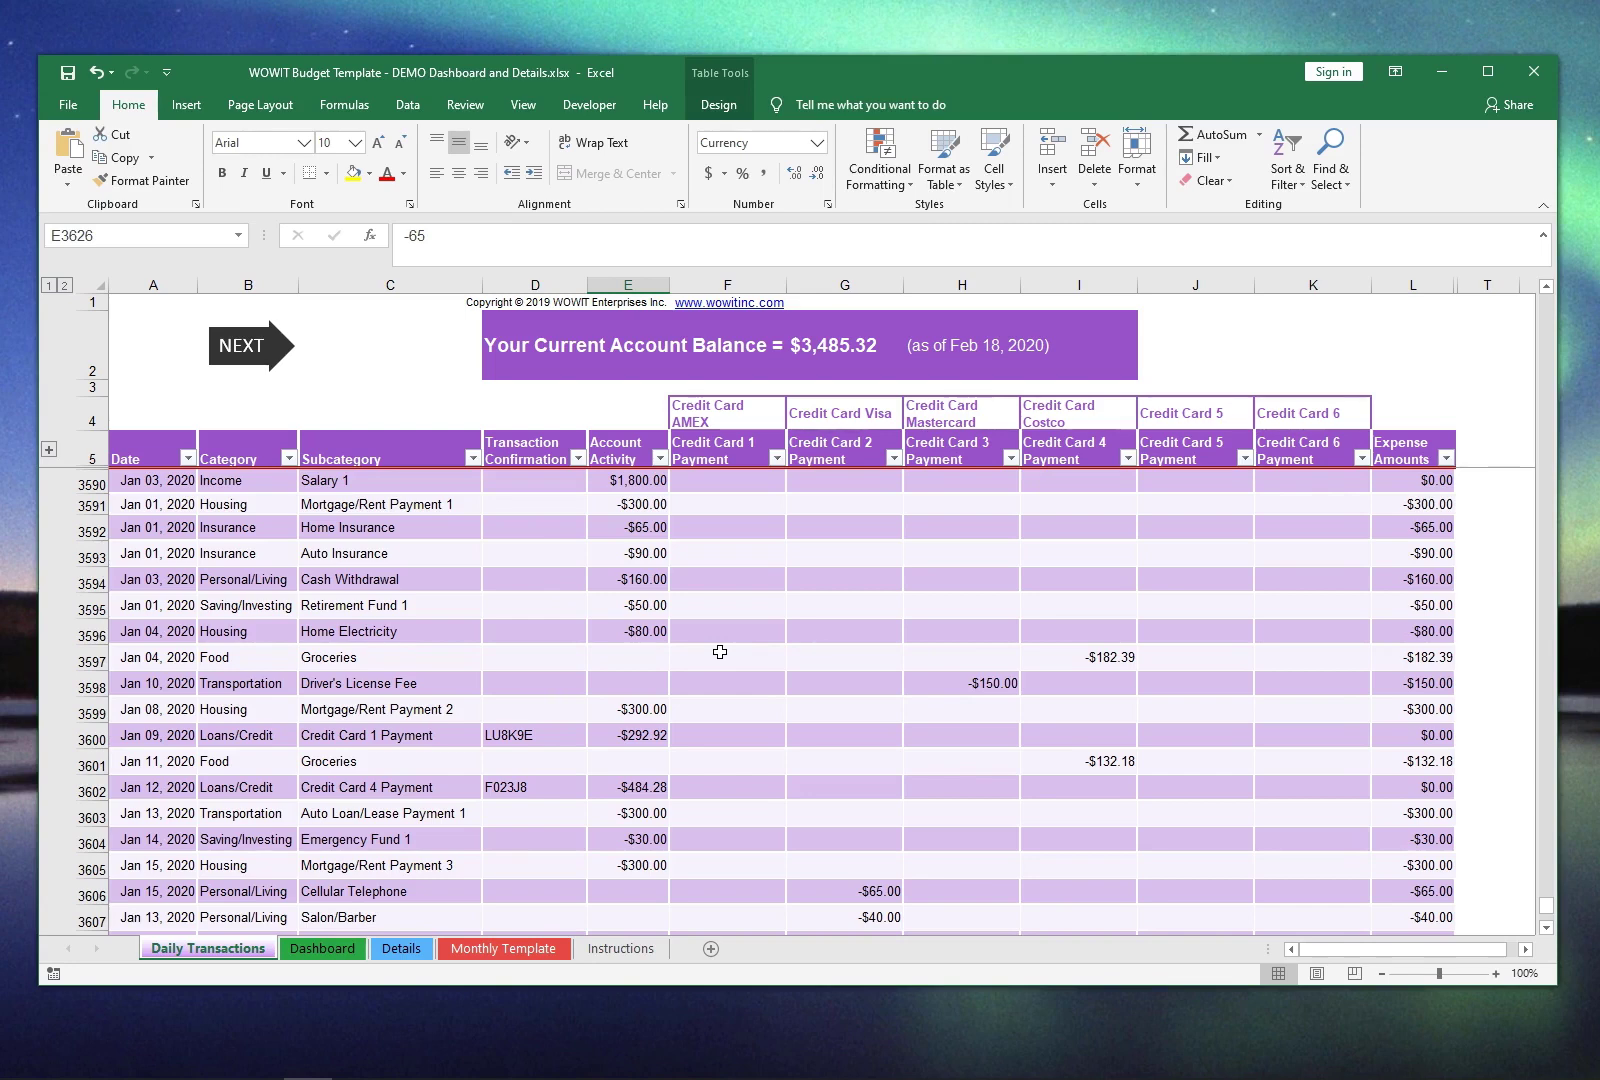
pyautogui.click(327, 948)
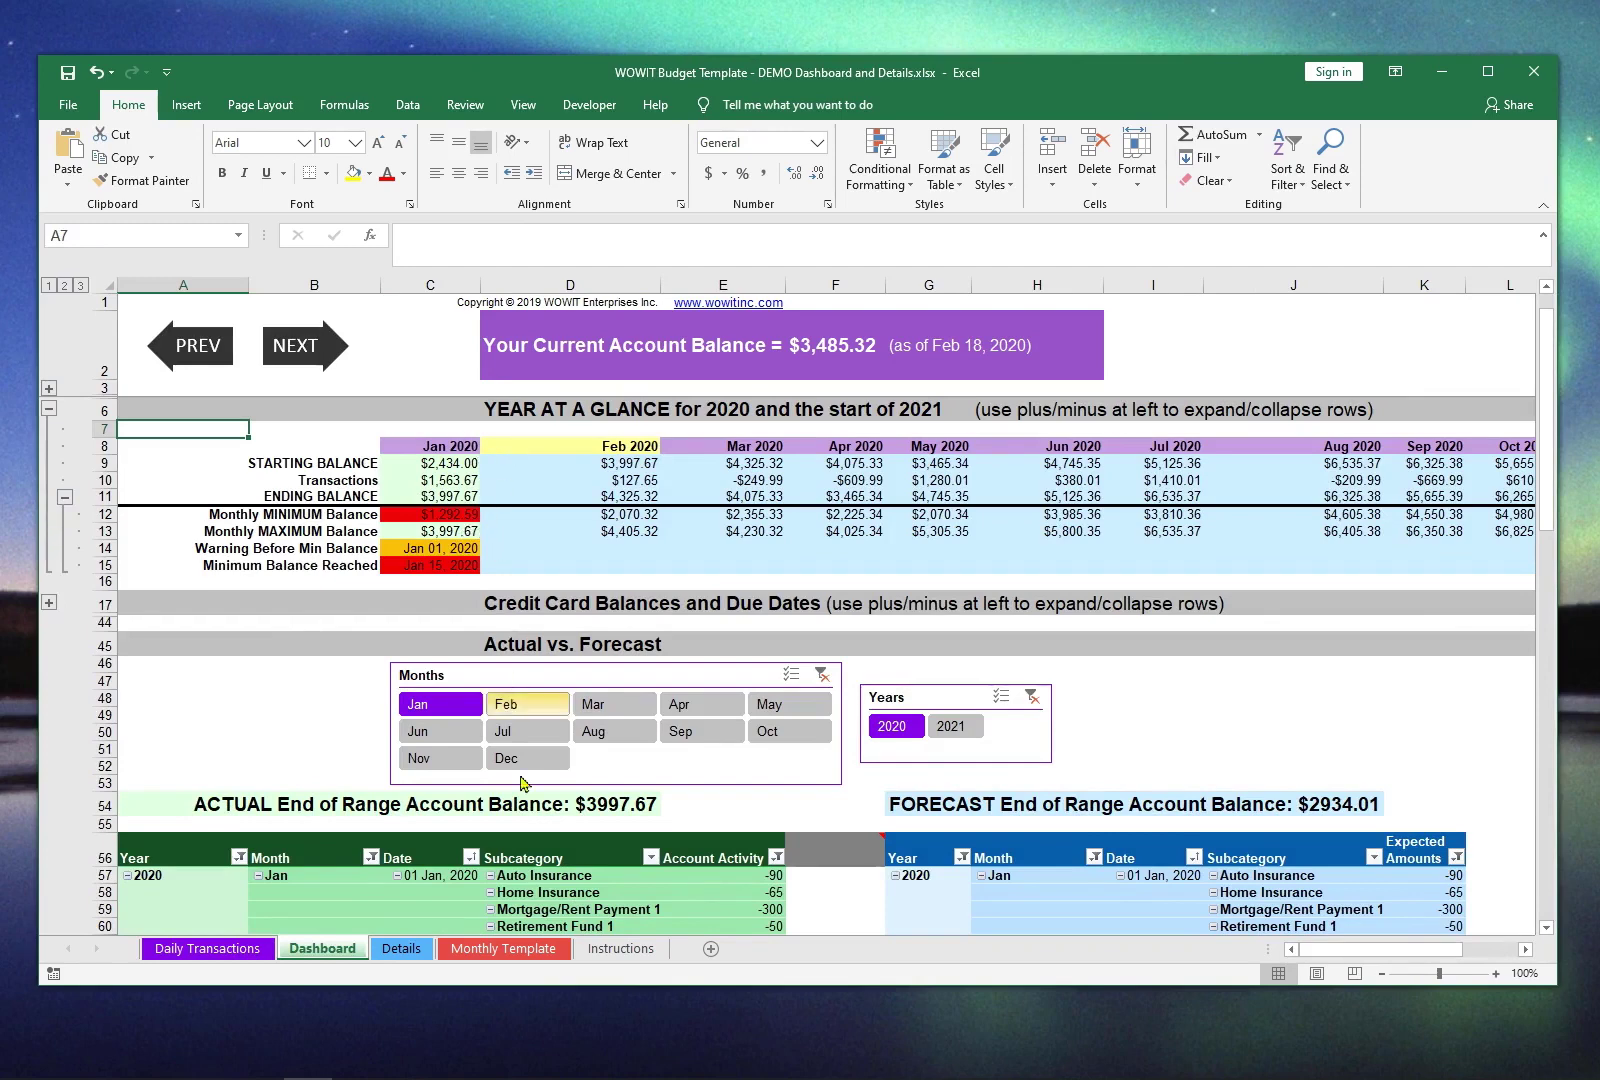
pyautogui.click(519, 948)
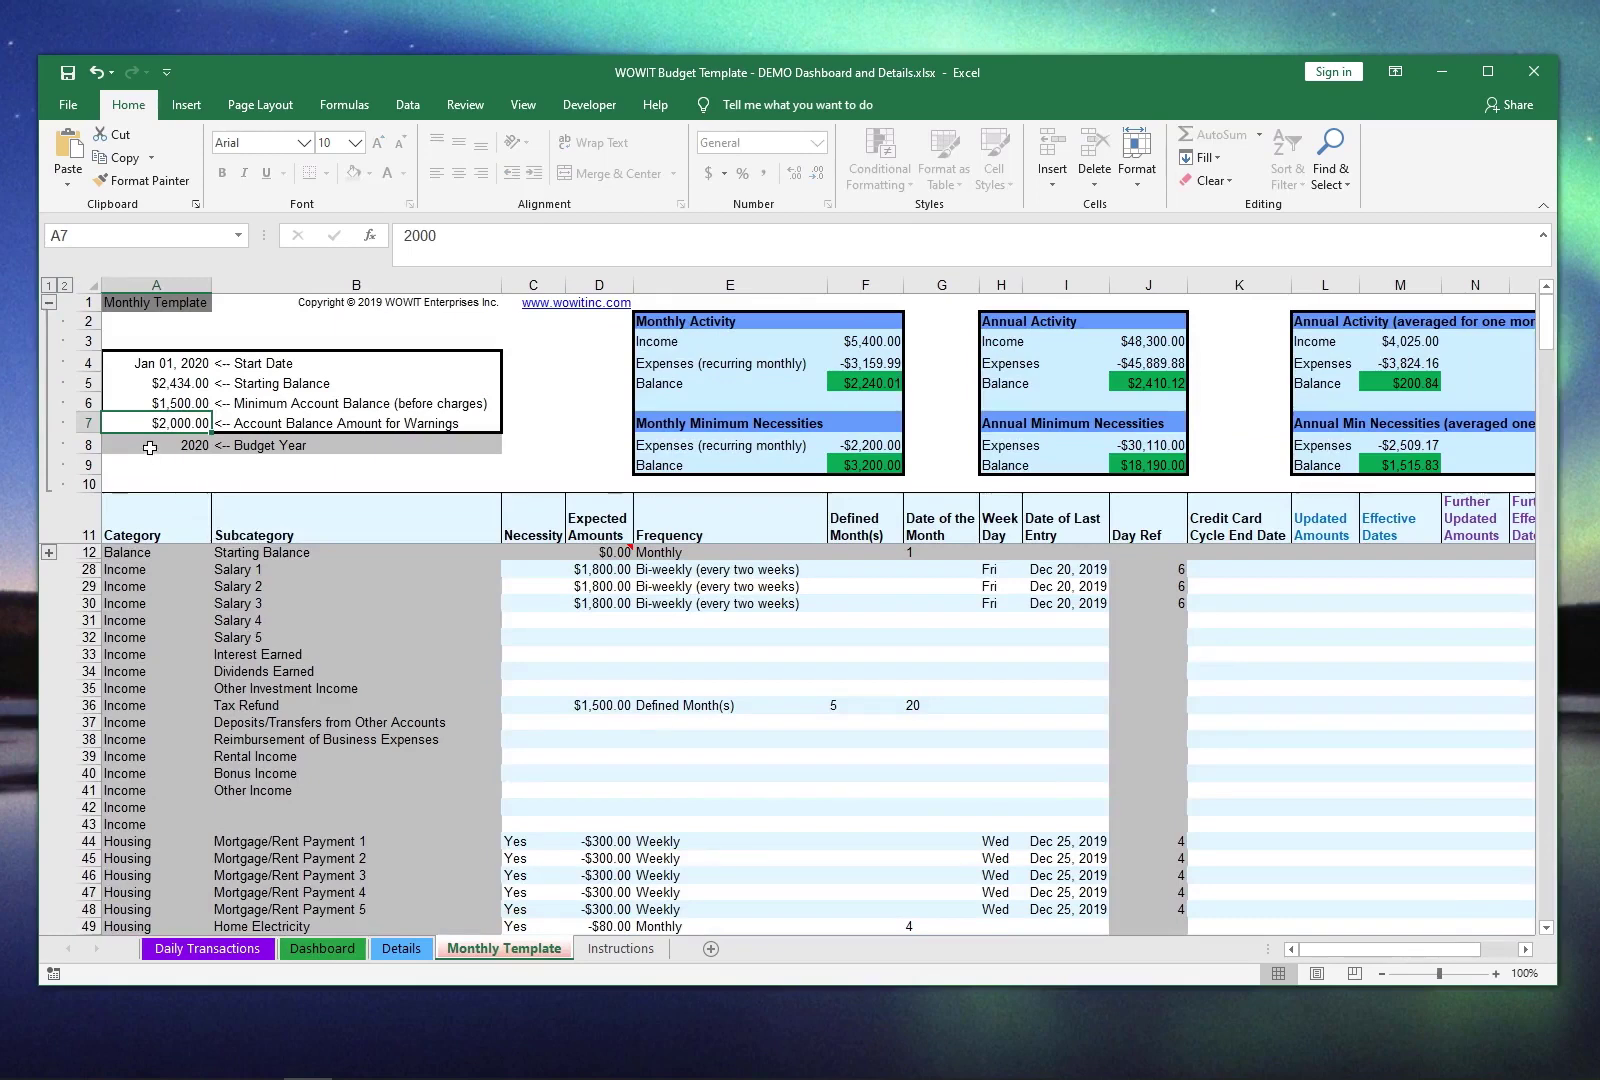
pyautogui.click(303, 960)
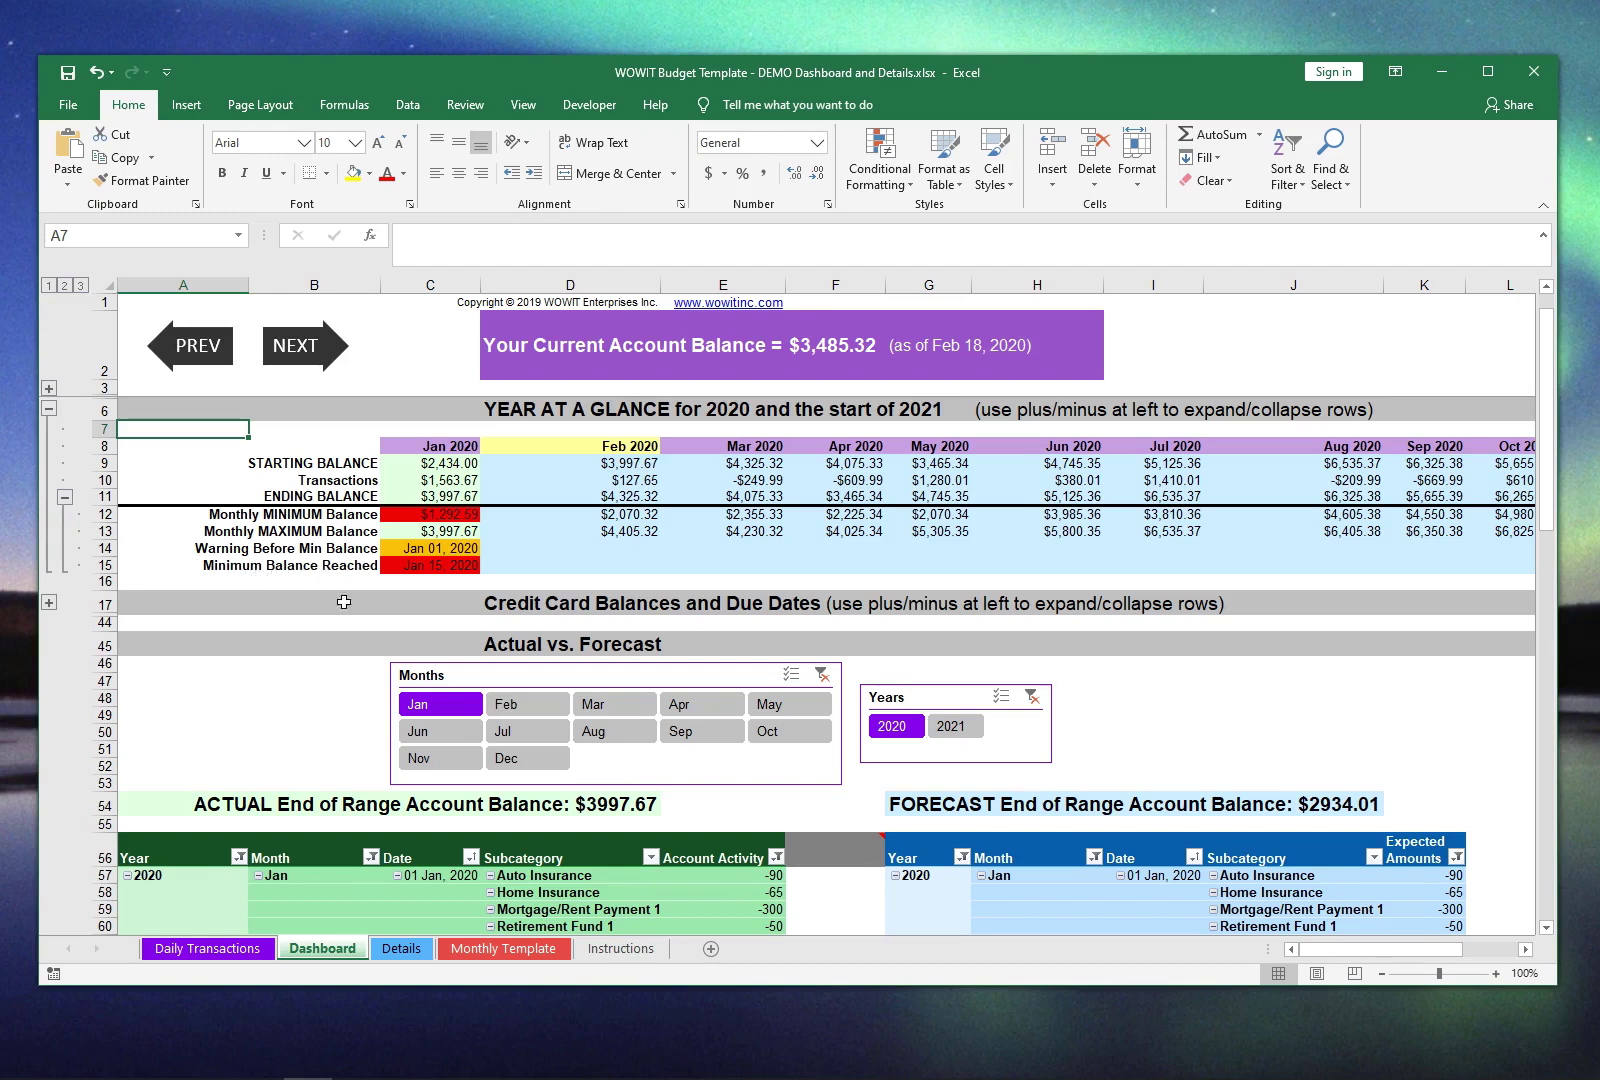
pyautogui.click(215, 956)
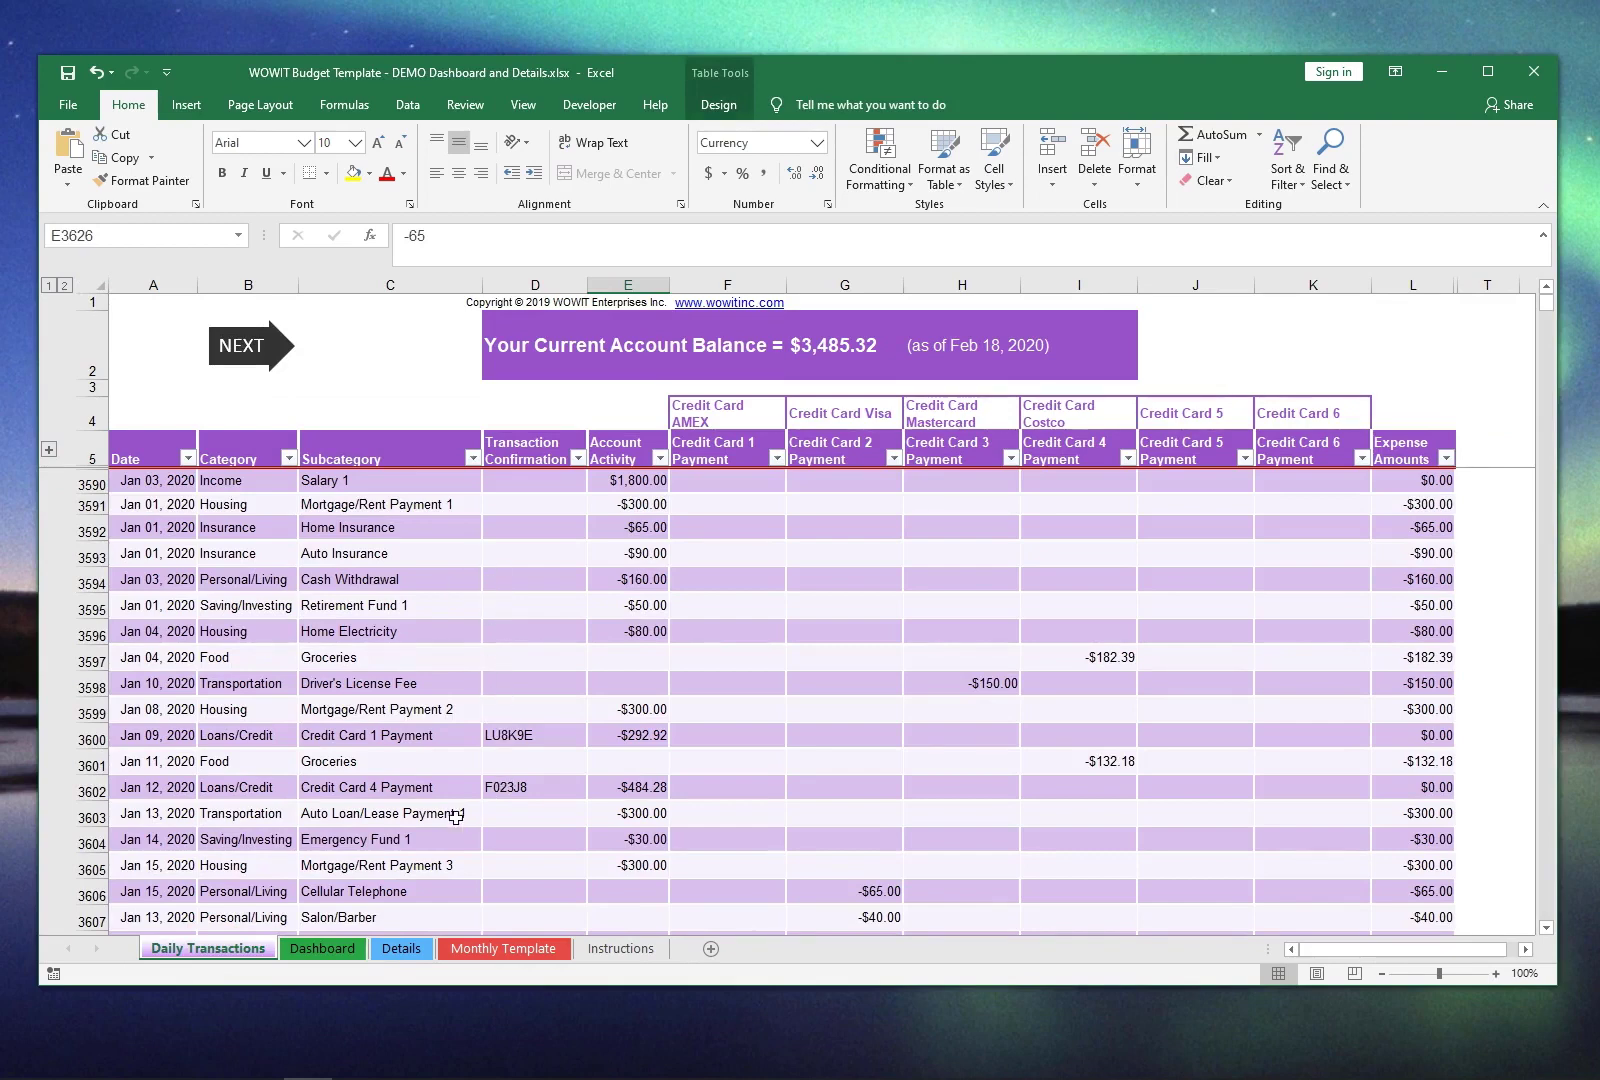
pyautogui.click(328, 950)
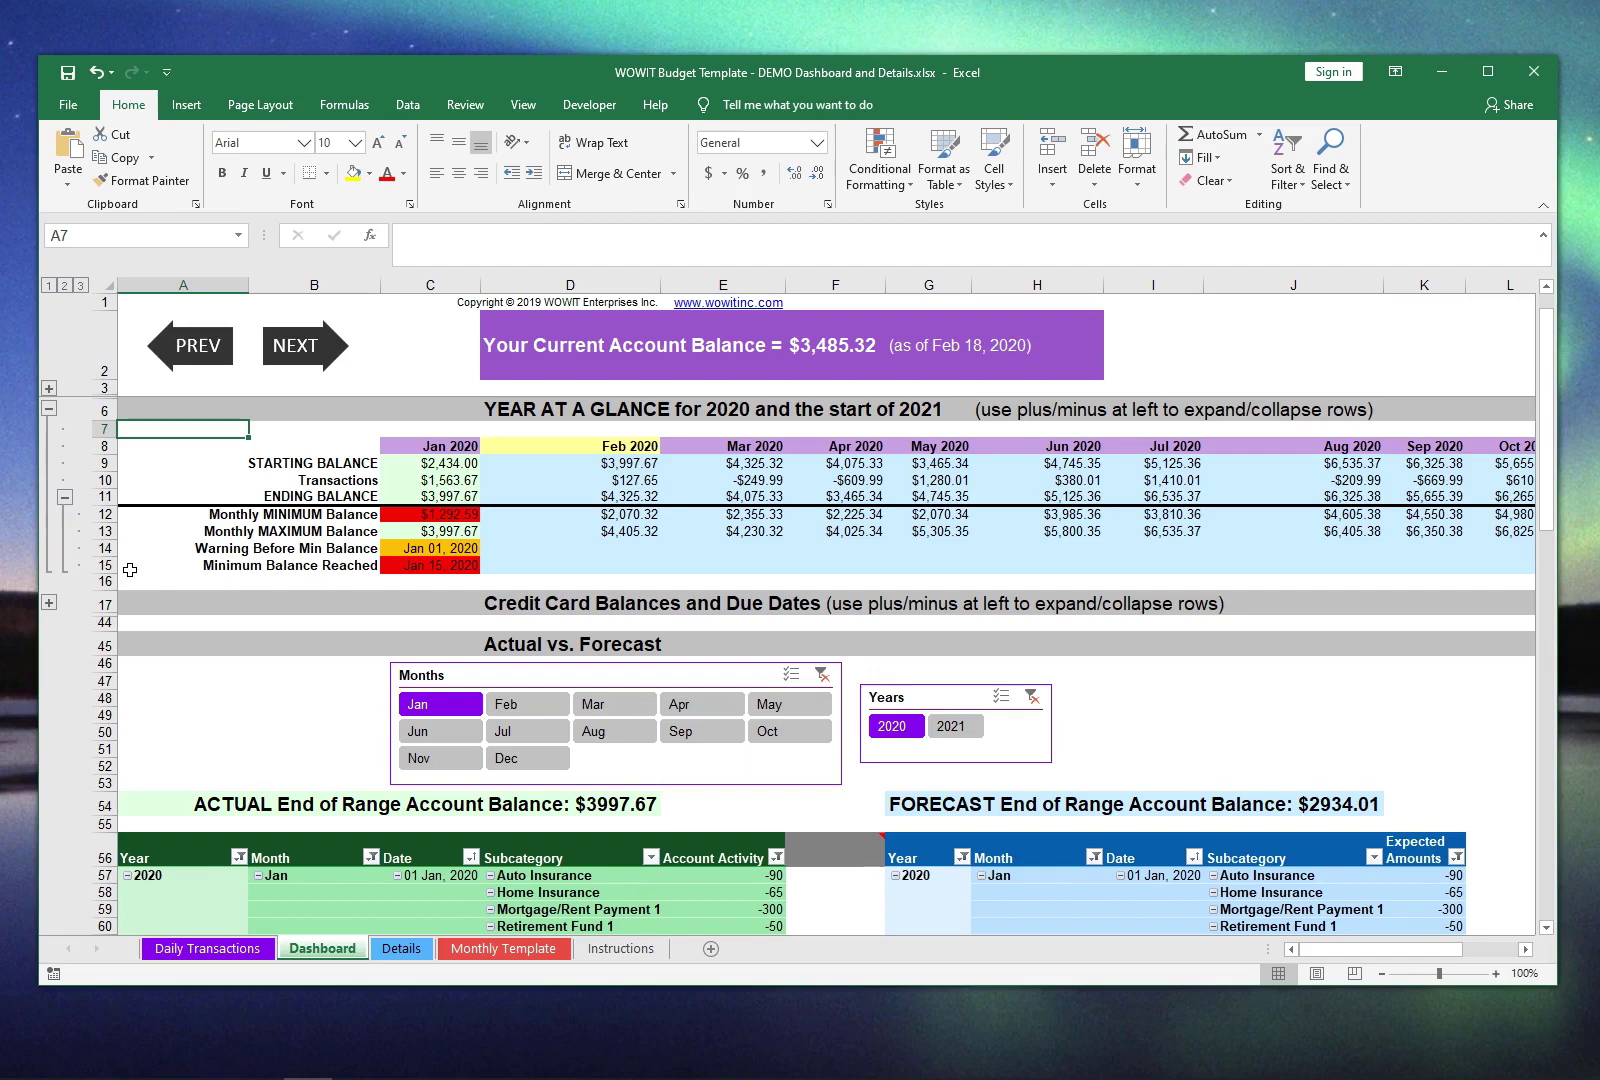
pyautogui.click(47, 409)
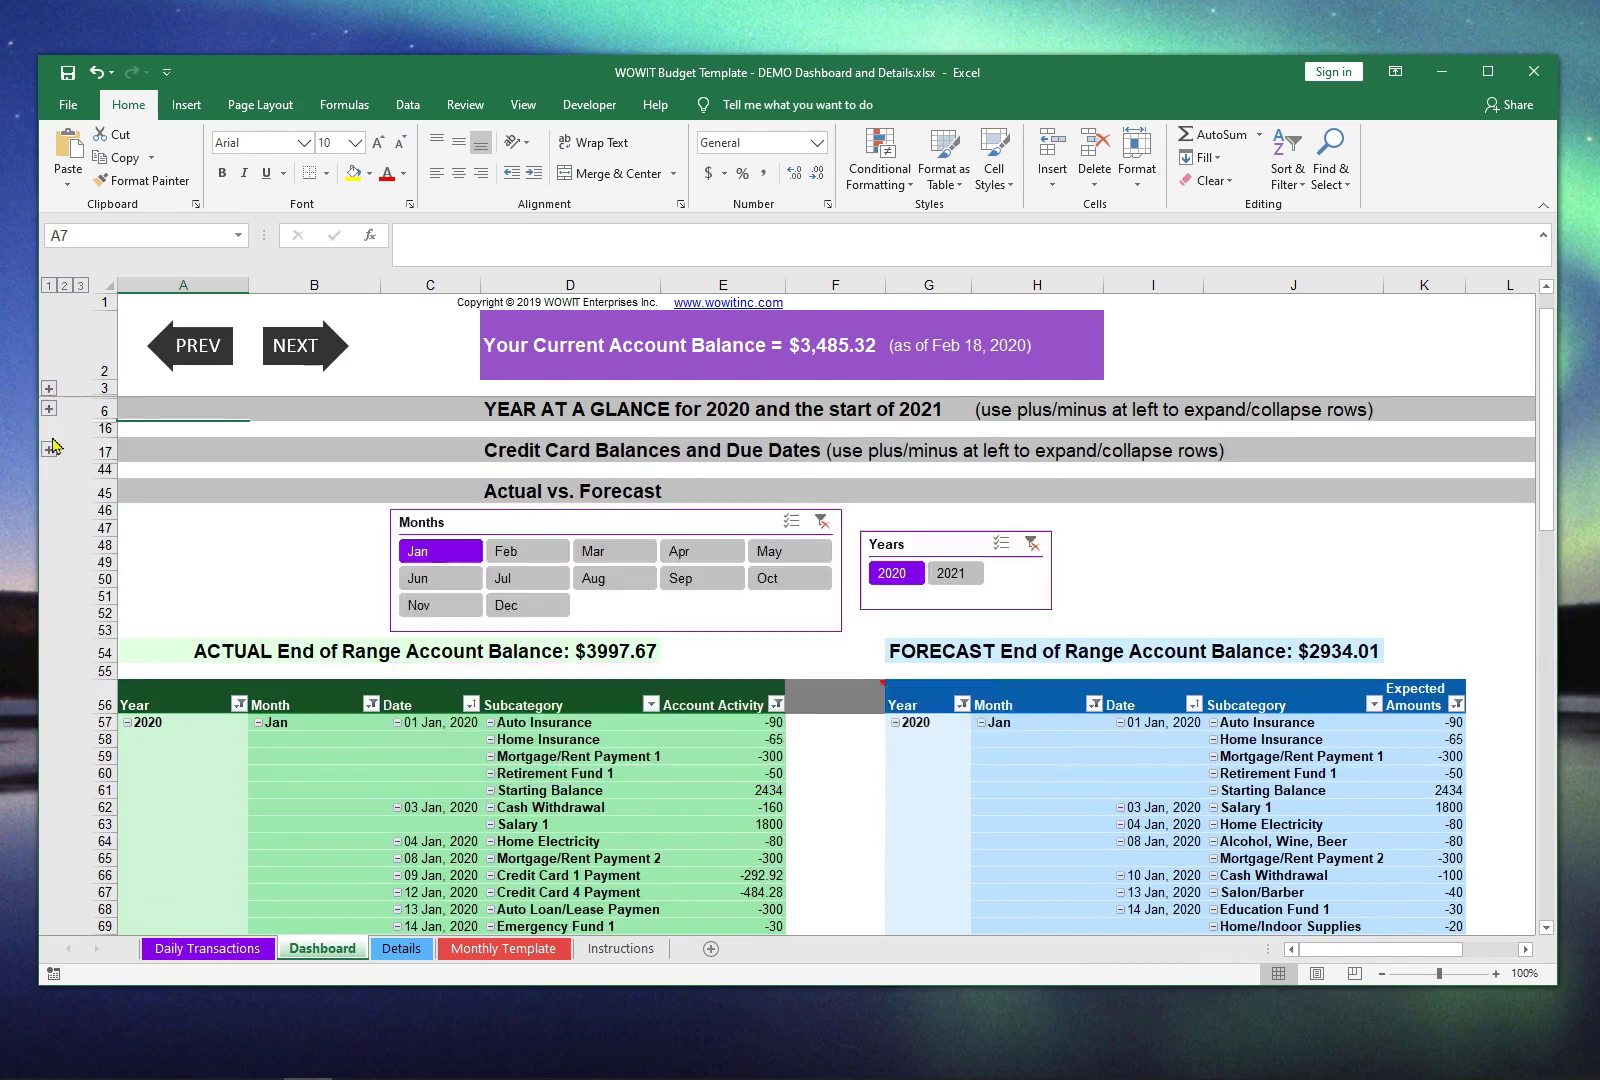
pyautogui.click(48, 447)
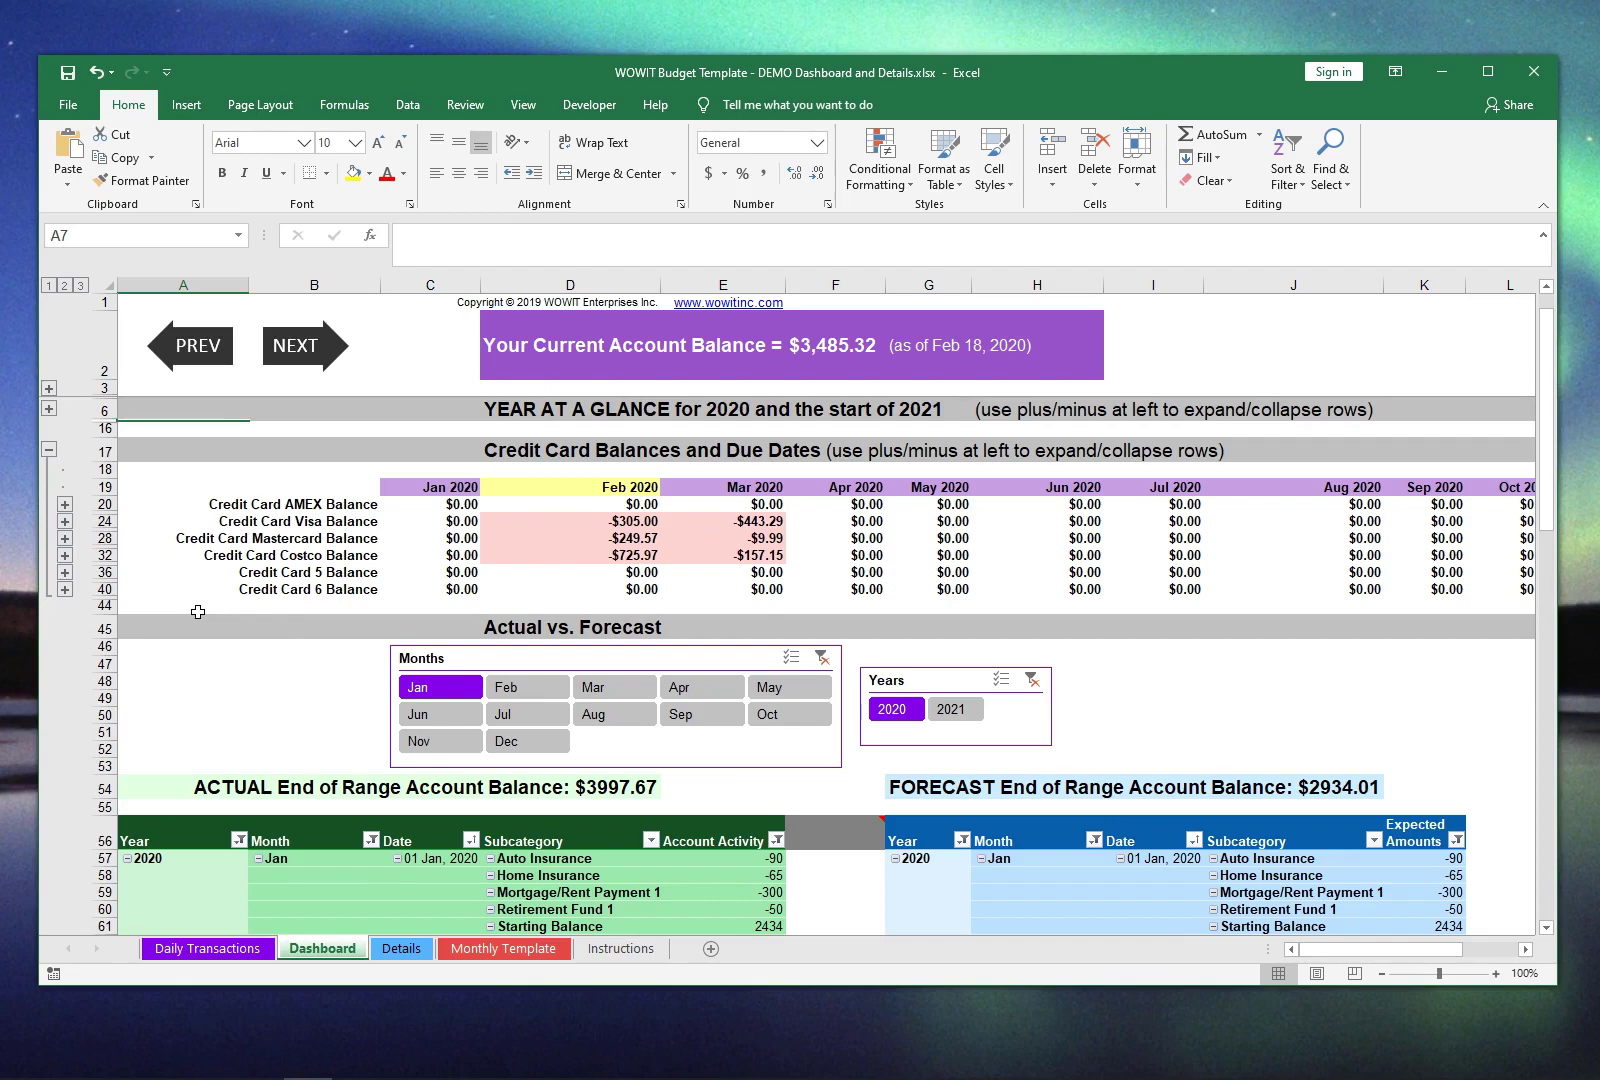
pyautogui.click(65, 521)
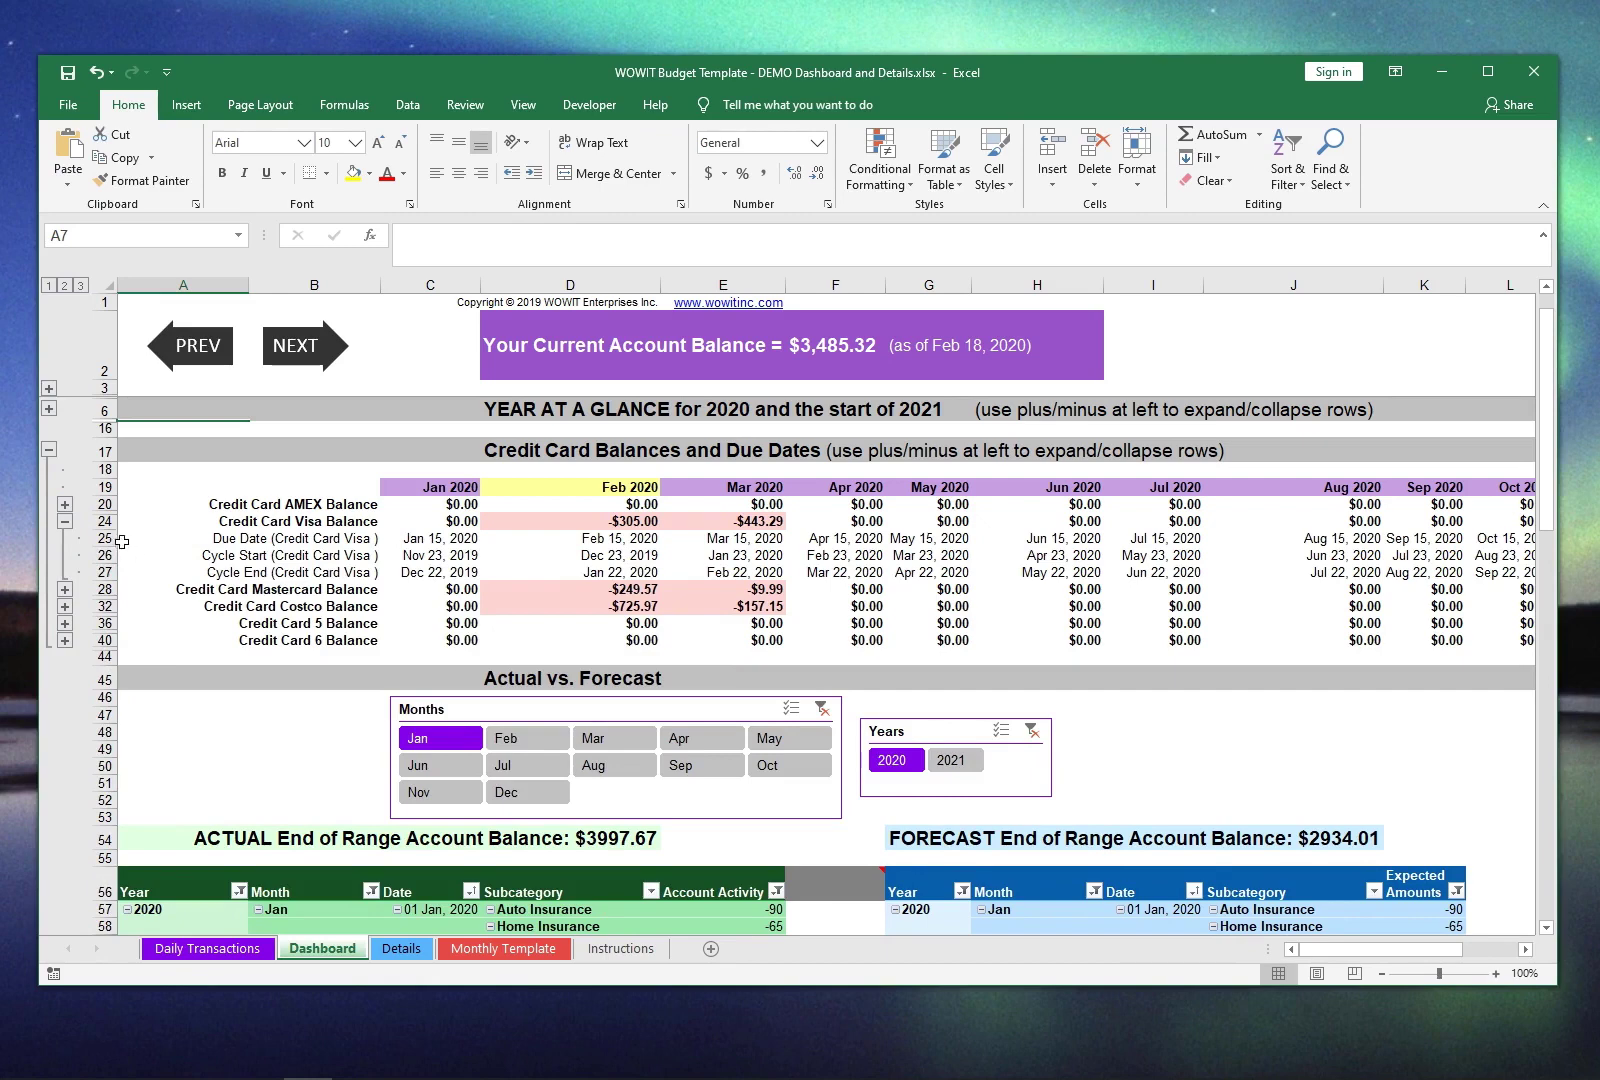
pyautogui.moveTo(104, 521); pyautogui.dragTo(120, 572)
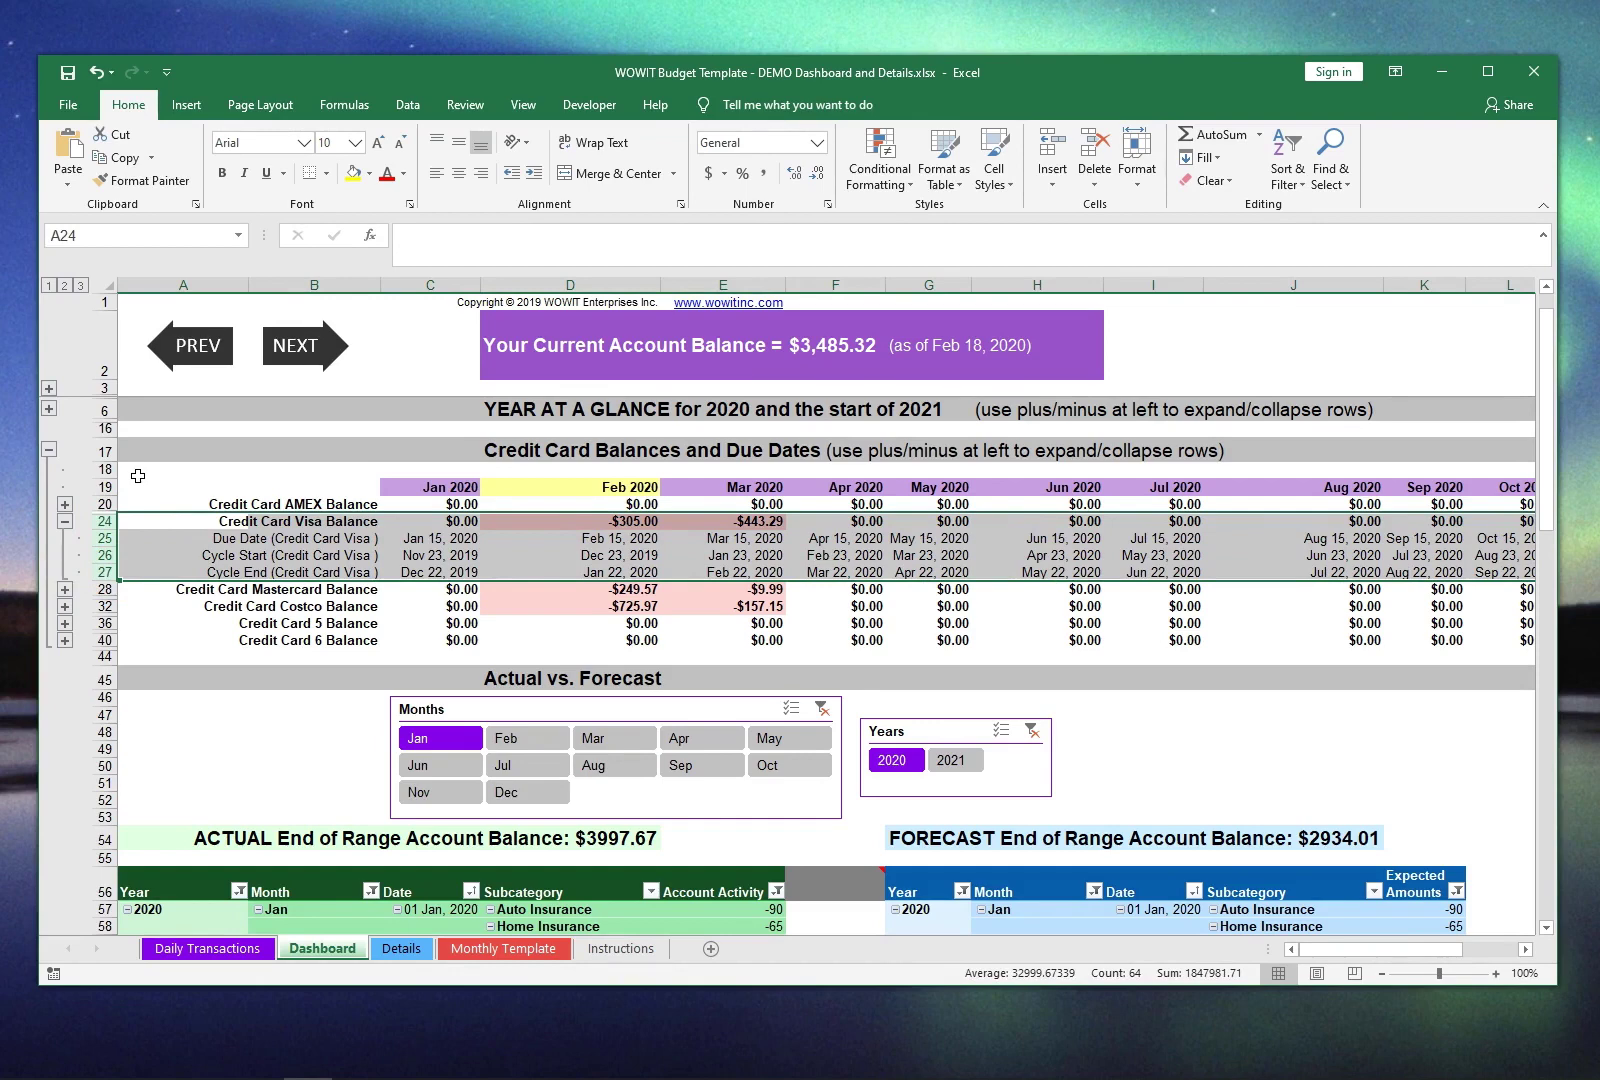
pyautogui.click(138, 474)
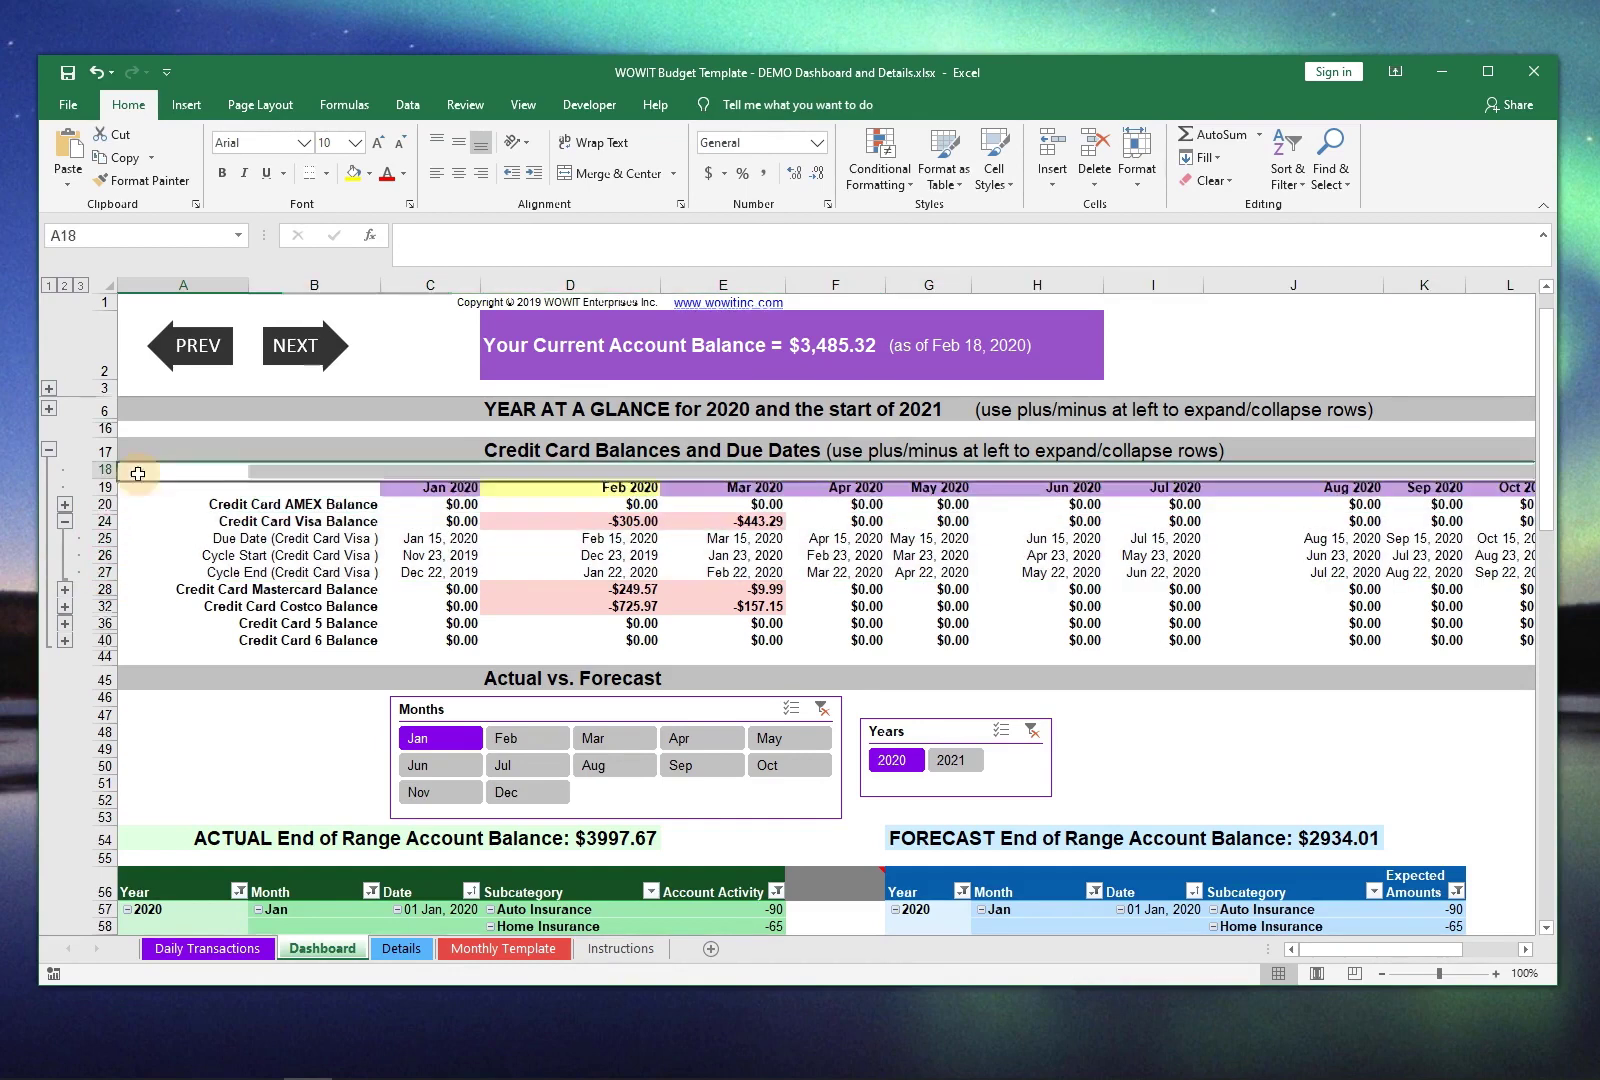
pyautogui.click(142, 540)
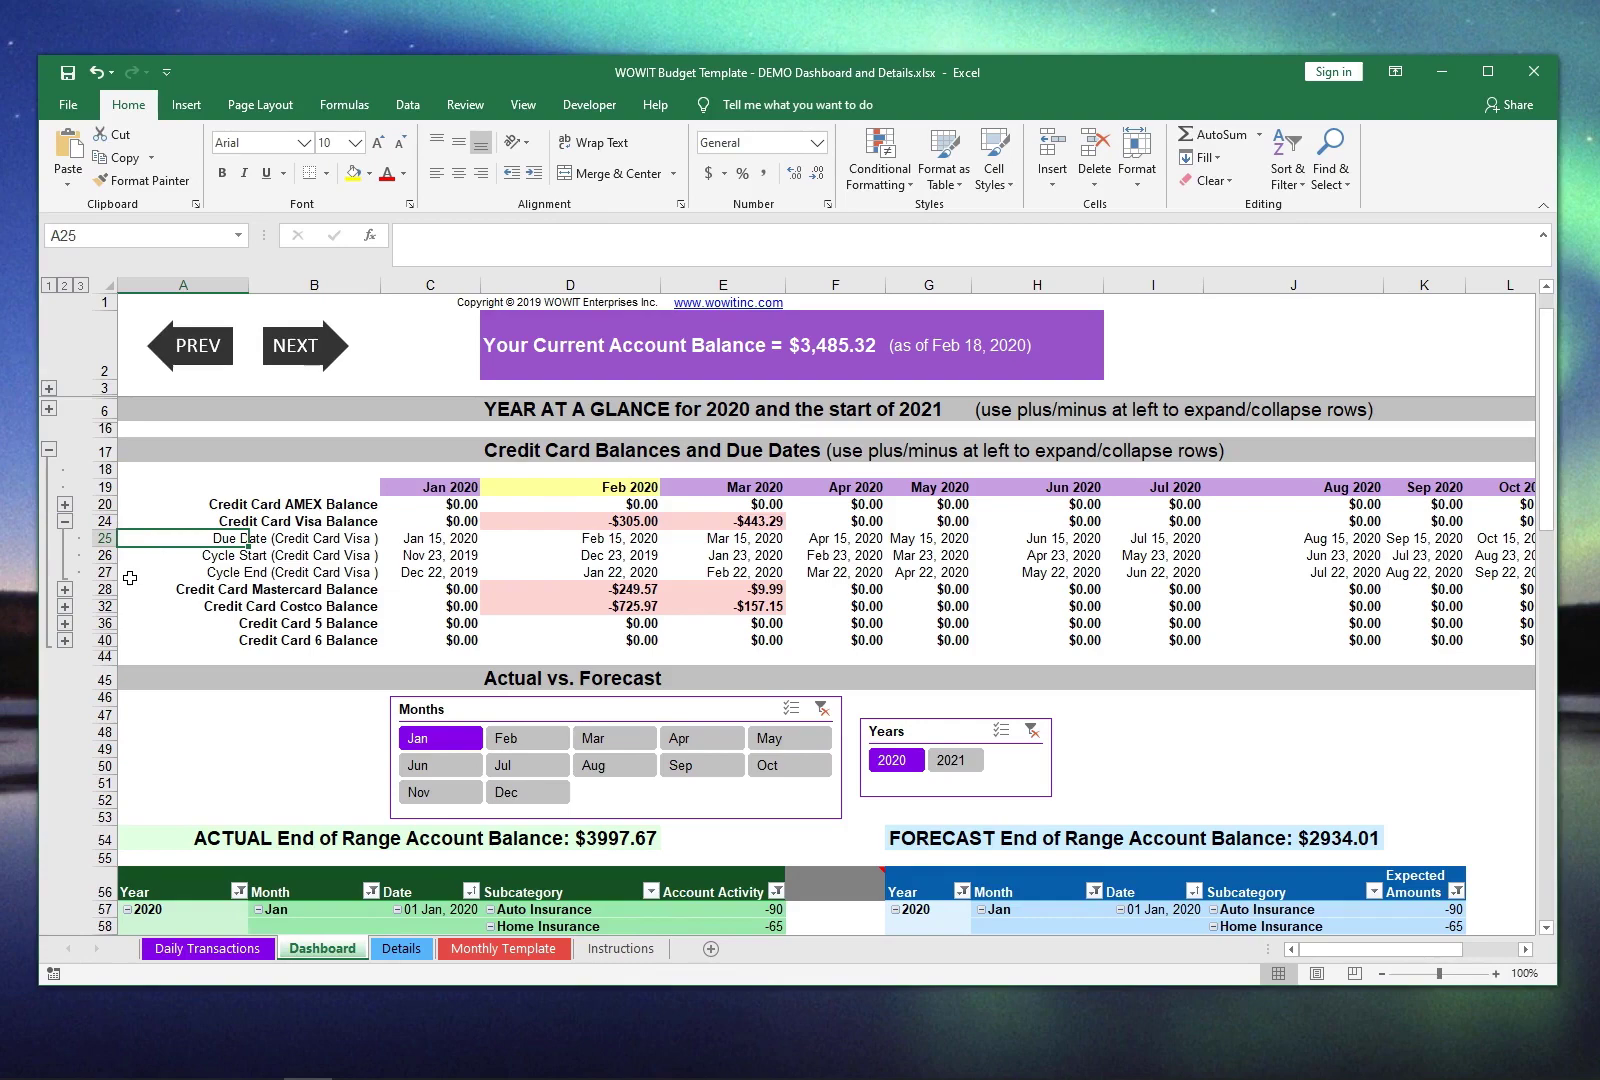
pyautogui.click(131, 578)
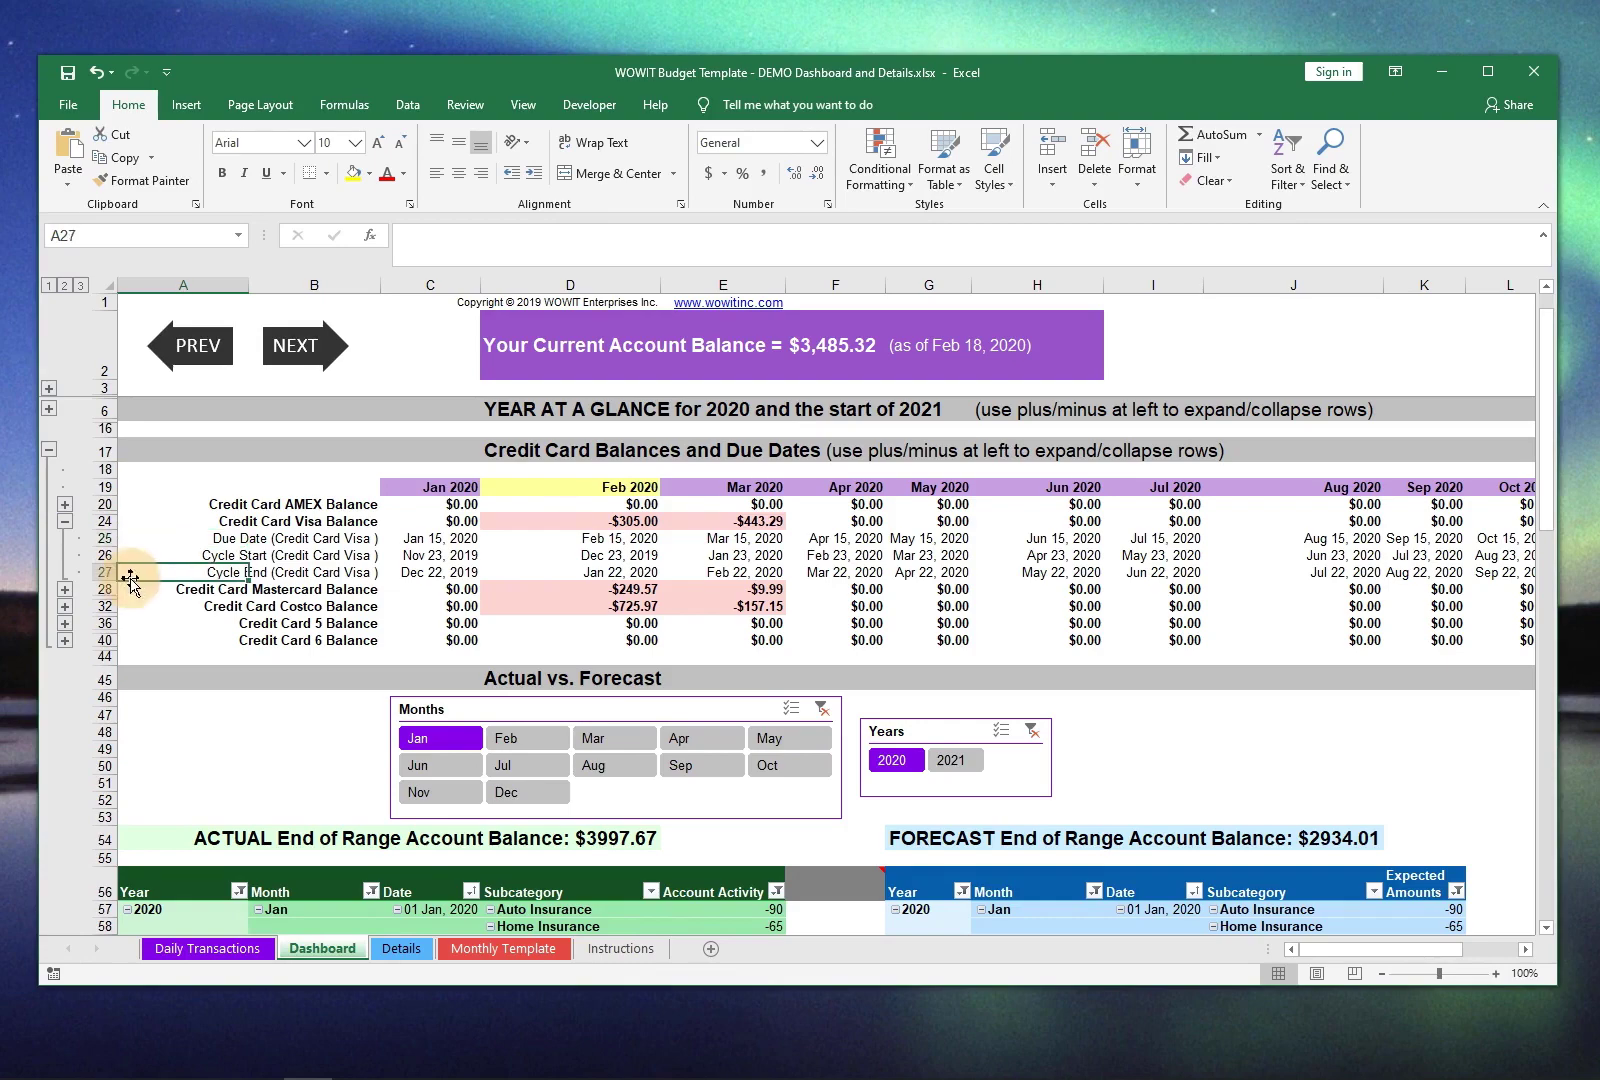
# In Monthly Template's Loans/Credit rows, check Credit Card 1 payment and cycle-end days and Credit Card 2 cycle end
pyautogui.click(507, 950)
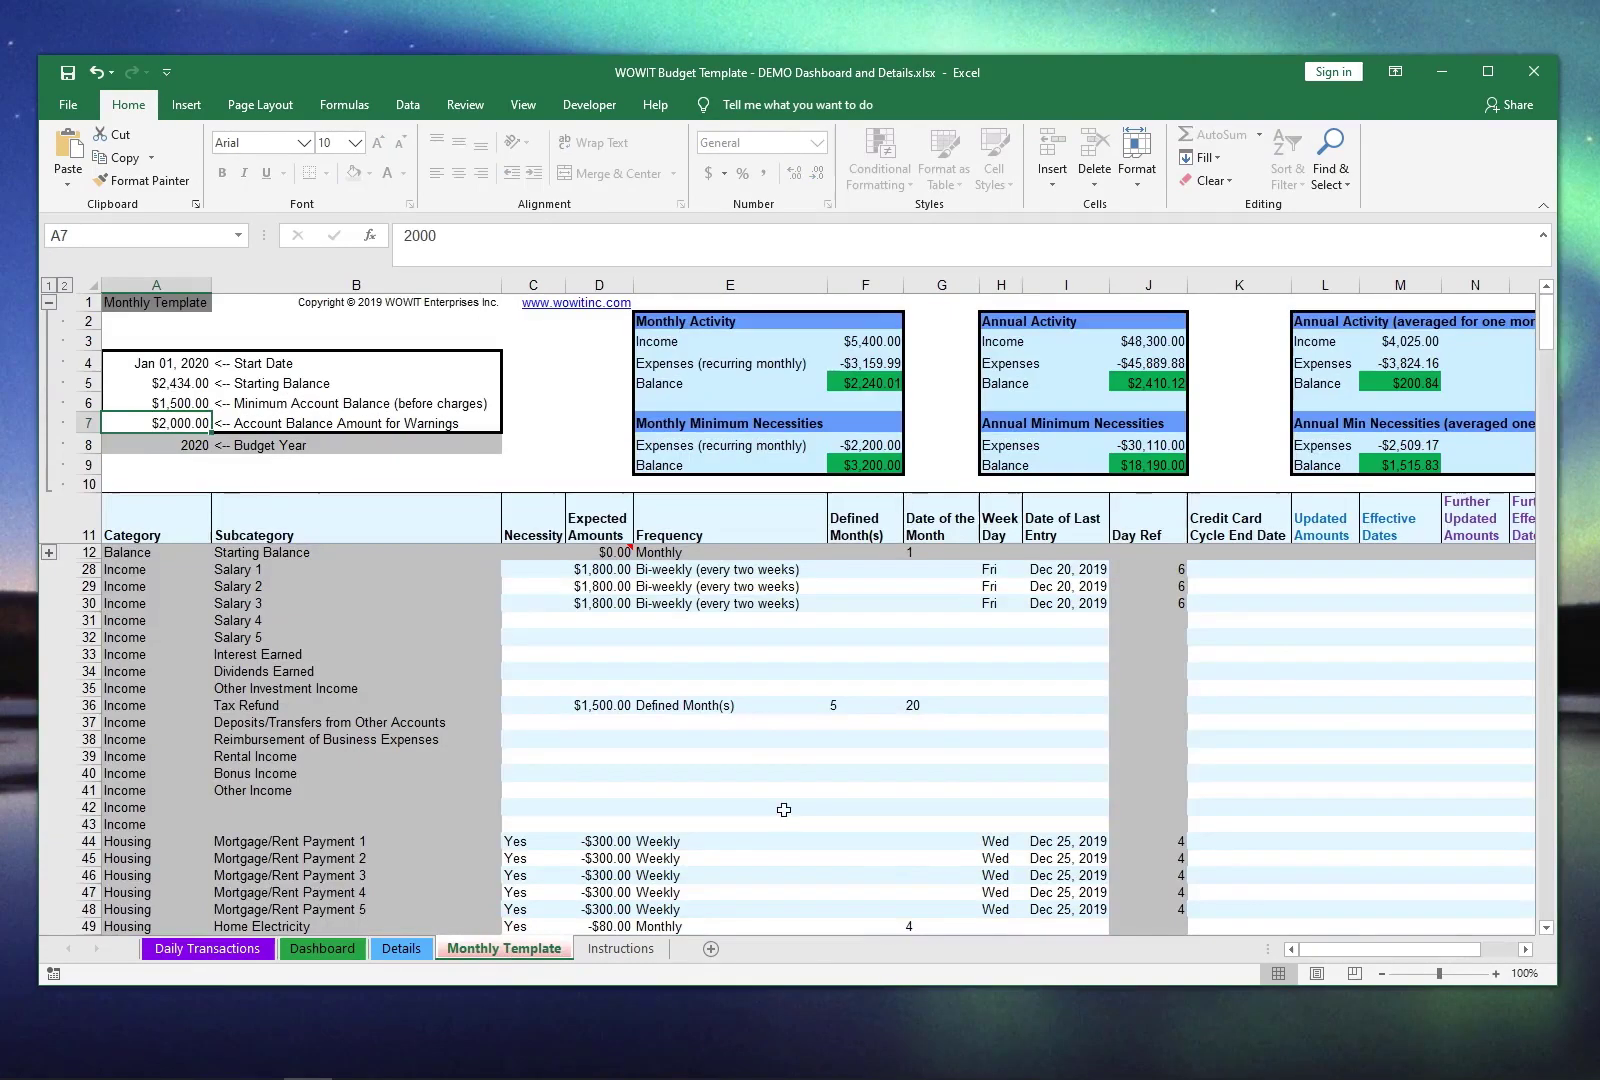
pyautogui.press('Down')
pyautogui.press('Down')
pyautogui.press('Down')
pyautogui.press('Down')
pyautogui.press('Down')
pyautogui.press('Down')
pyautogui.press('Down')
pyautogui.press('Down')
pyautogui.press('Down')
pyautogui.press('Down')
pyautogui.press('Down')
pyautogui.press('Down')
pyautogui.press('Down')
pyautogui.press('Down')
pyautogui.press('Down')
pyautogui.press('Down')
pyautogui.press('Down')
pyautogui.press('Down')
pyautogui.press('Down')
pyautogui.press('Down')
pyautogui.press('Down')
pyautogui.press('Down')
pyautogui.press('Down')
pyautogui.press('Down')
pyautogui.press('Down')
pyautogui.press('Down')
pyautogui.press('Down')
pyautogui.press('Down')
pyautogui.press('Down')
pyautogui.press('Down')
pyautogui.press('Down')
pyautogui.press('Down')
pyautogui.press('Down')
pyautogui.press('Down')
pyautogui.press('Down')
pyautogui.press('Down')
pyautogui.press('Down')
pyautogui.press('Down')
pyautogui.press('Down')
pyautogui.press('Down')
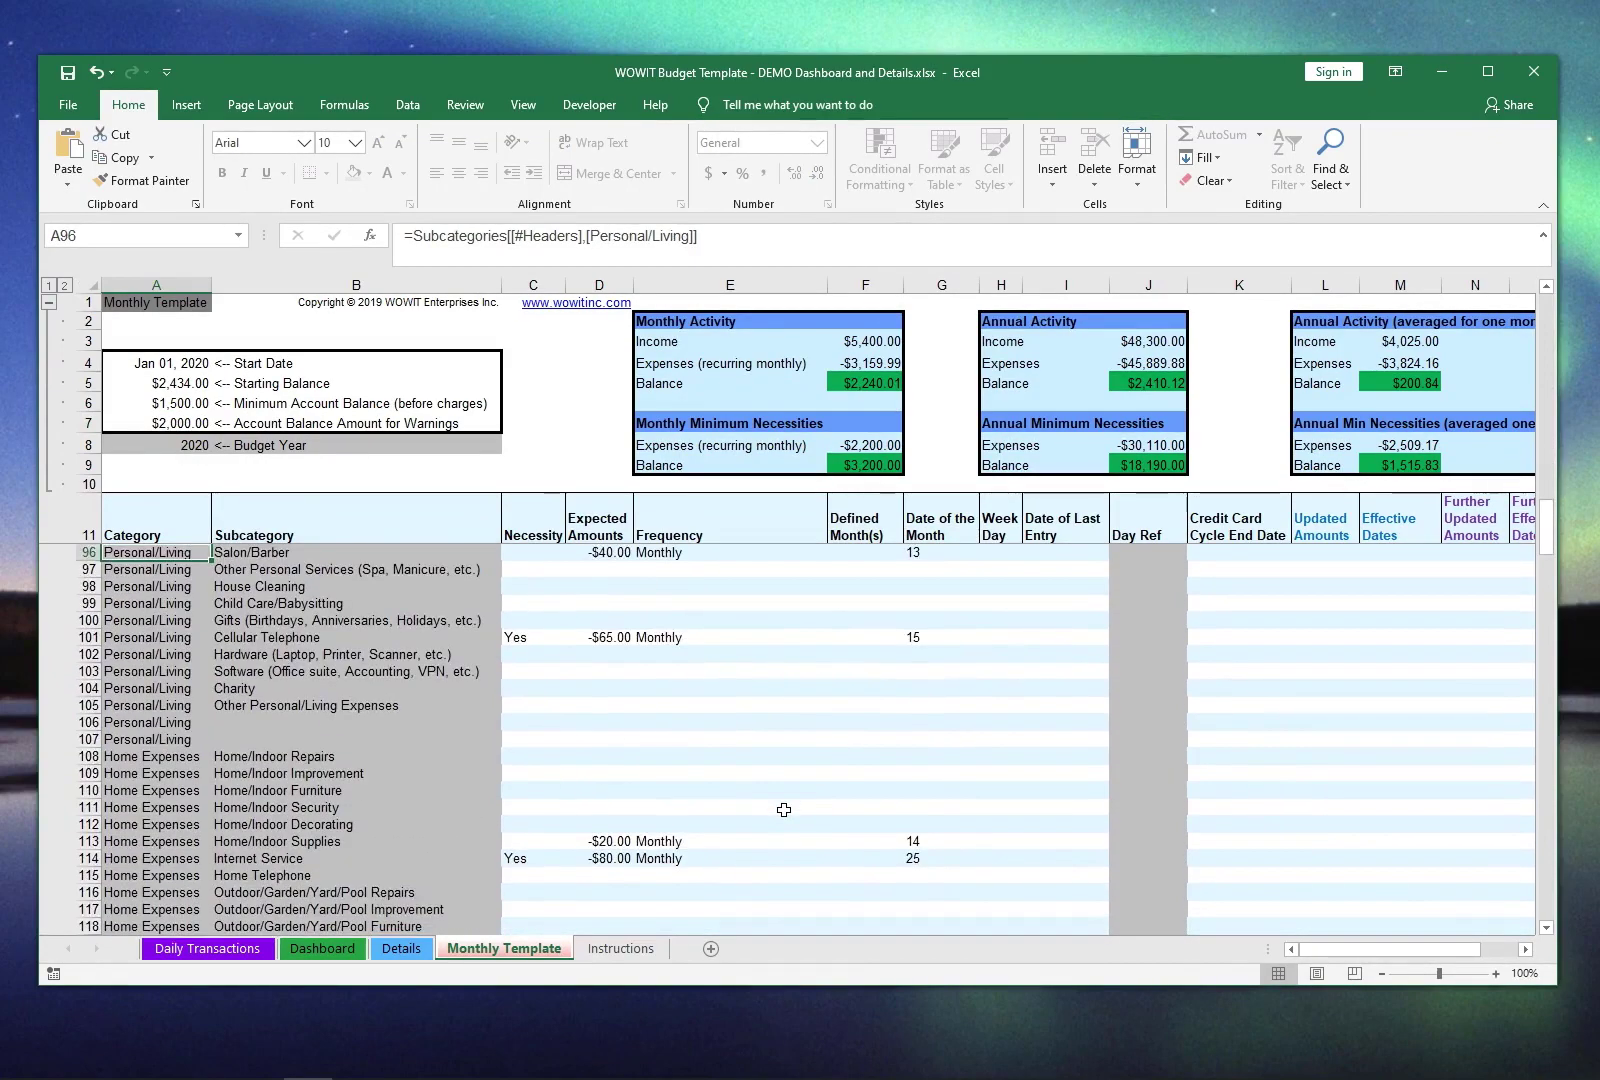
pyautogui.press('Down')
pyautogui.press('Down')
pyautogui.press('Down')
pyautogui.press('Down')
pyautogui.press('Down')
pyautogui.press('Down')
pyautogui.press('Down')
pyautogui.press('Down')
pyautogui.press('Down')
pyautogui.press('Down')
pyautogui.press('Down')
pyautogui.press('Down')
pyautogui.press('Down')
pyautogui.press('Down')
pyautogui.press('Down')
pyautogui.press('Down')
pyautogui.press('Down')
pyautogui.press('Down')
pyautogui.press('Down')
pyautogui.press('Down')
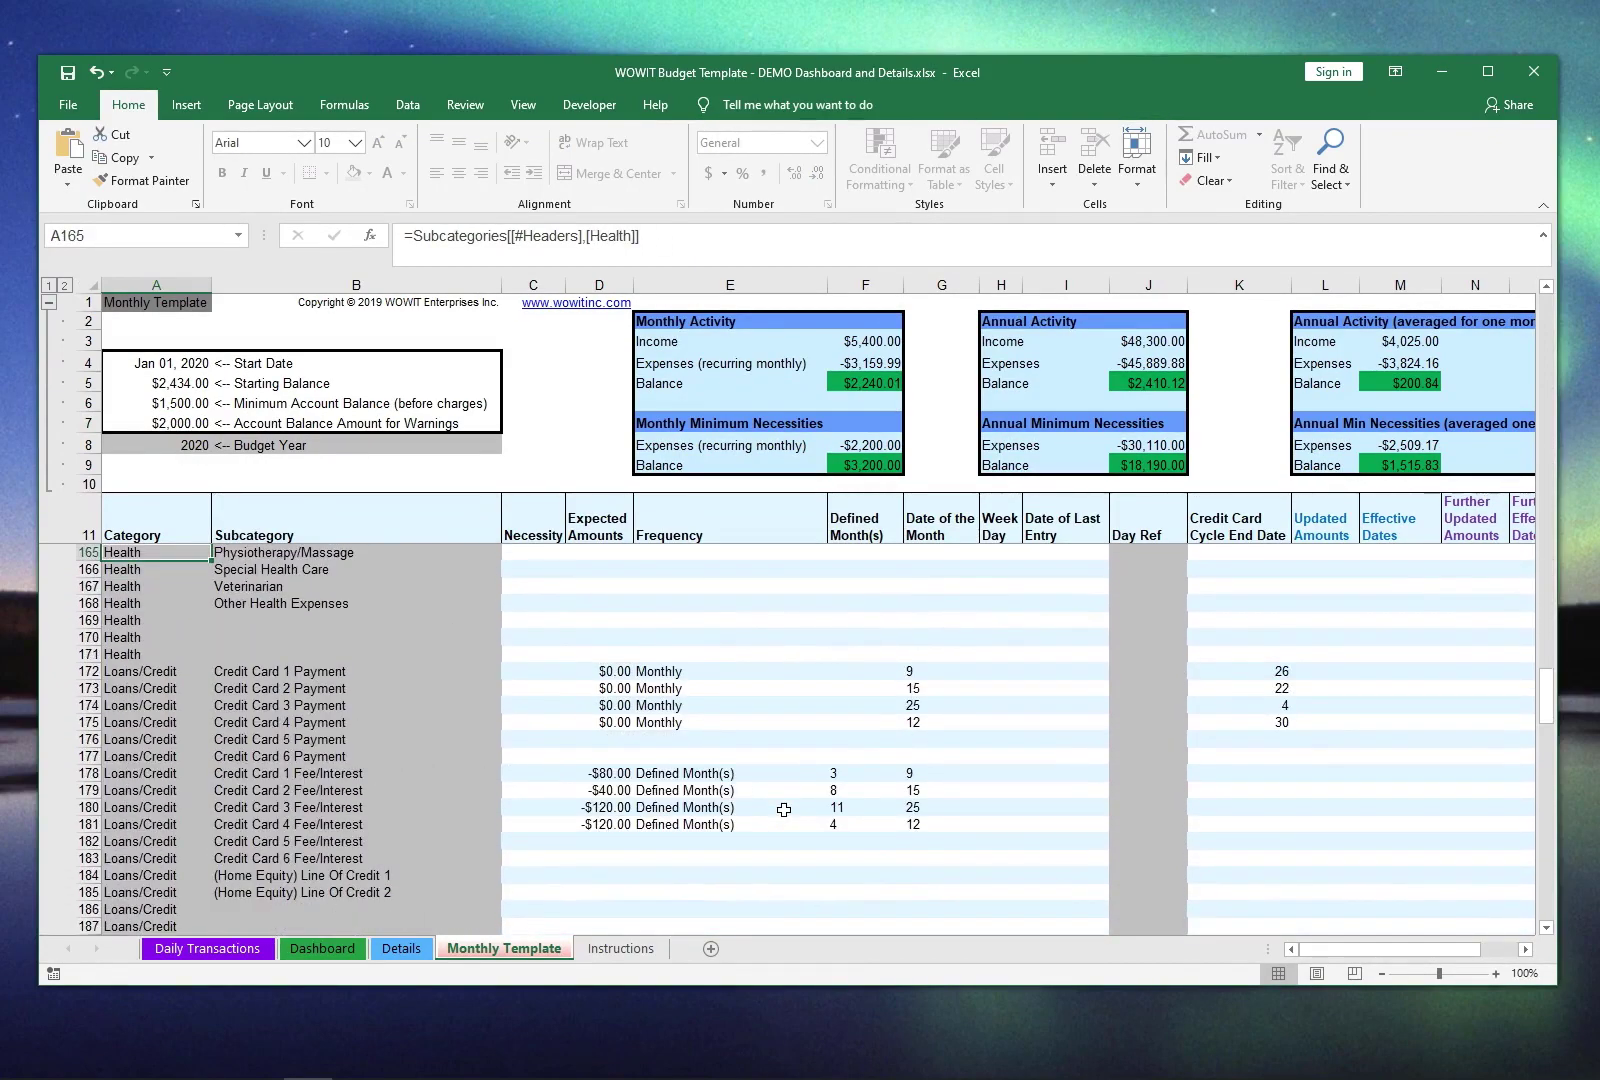
pyautogui.click(941, 672)
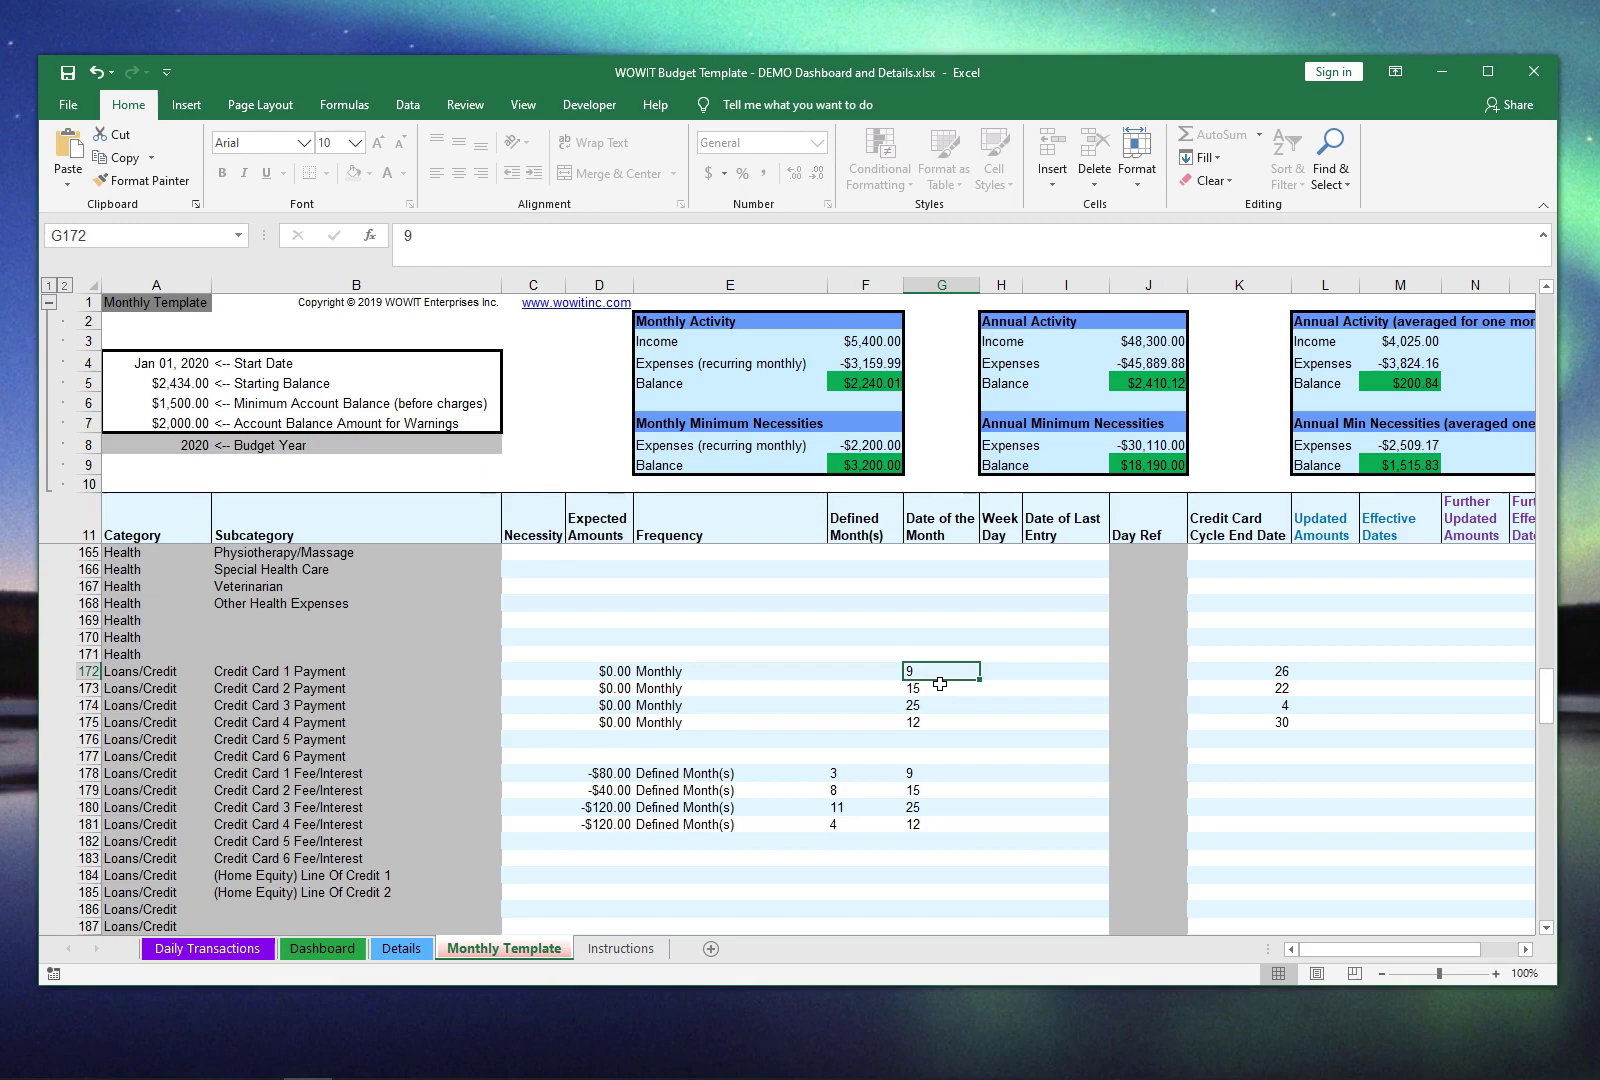
pyautogui.click(1222, 673)
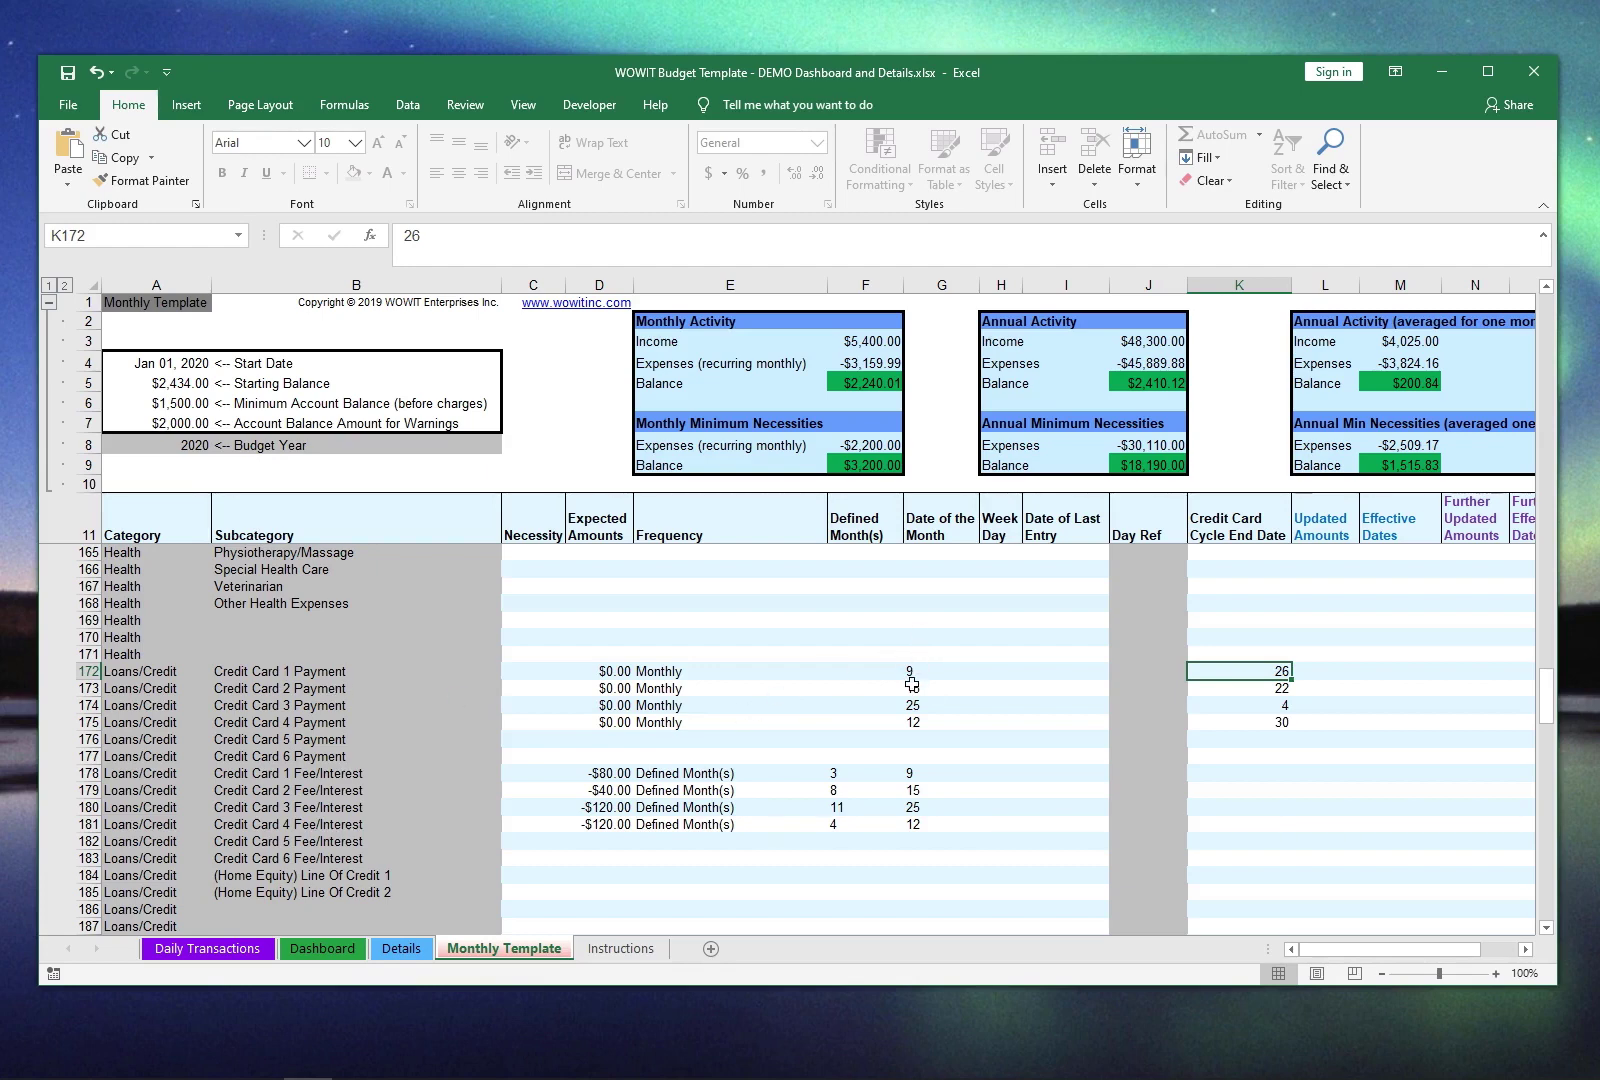
pyautogui.click(1230, 684)
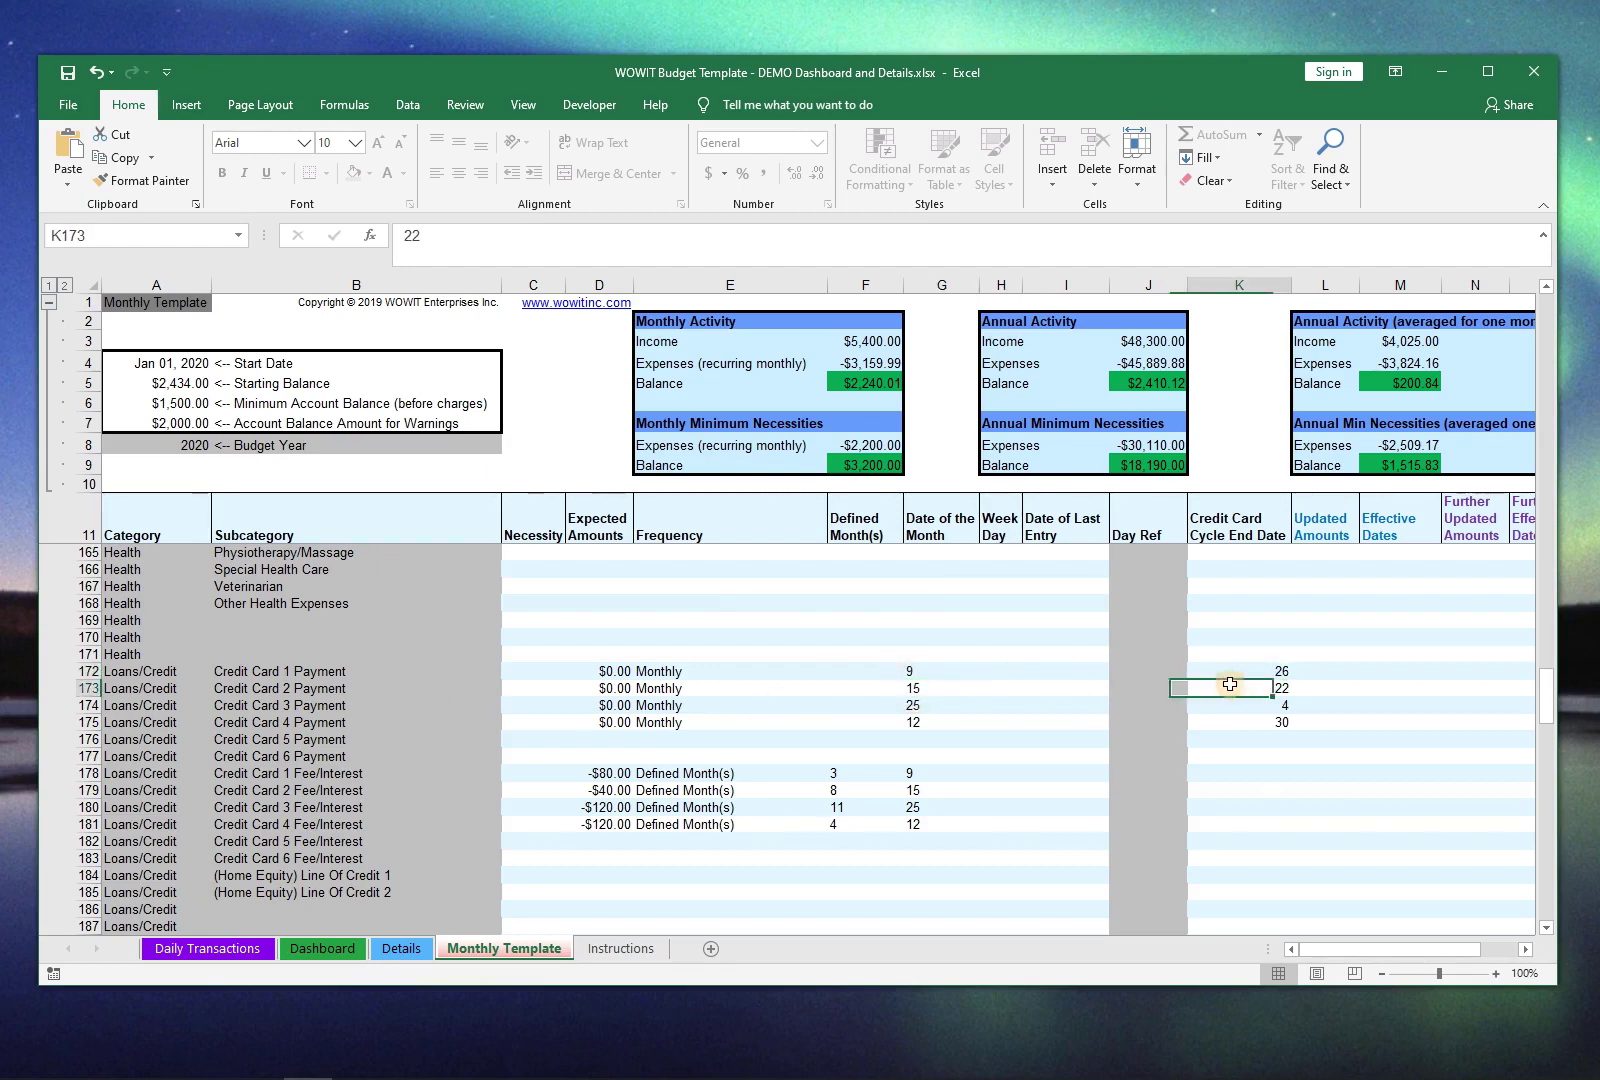
pyautogui.click(322, 950)
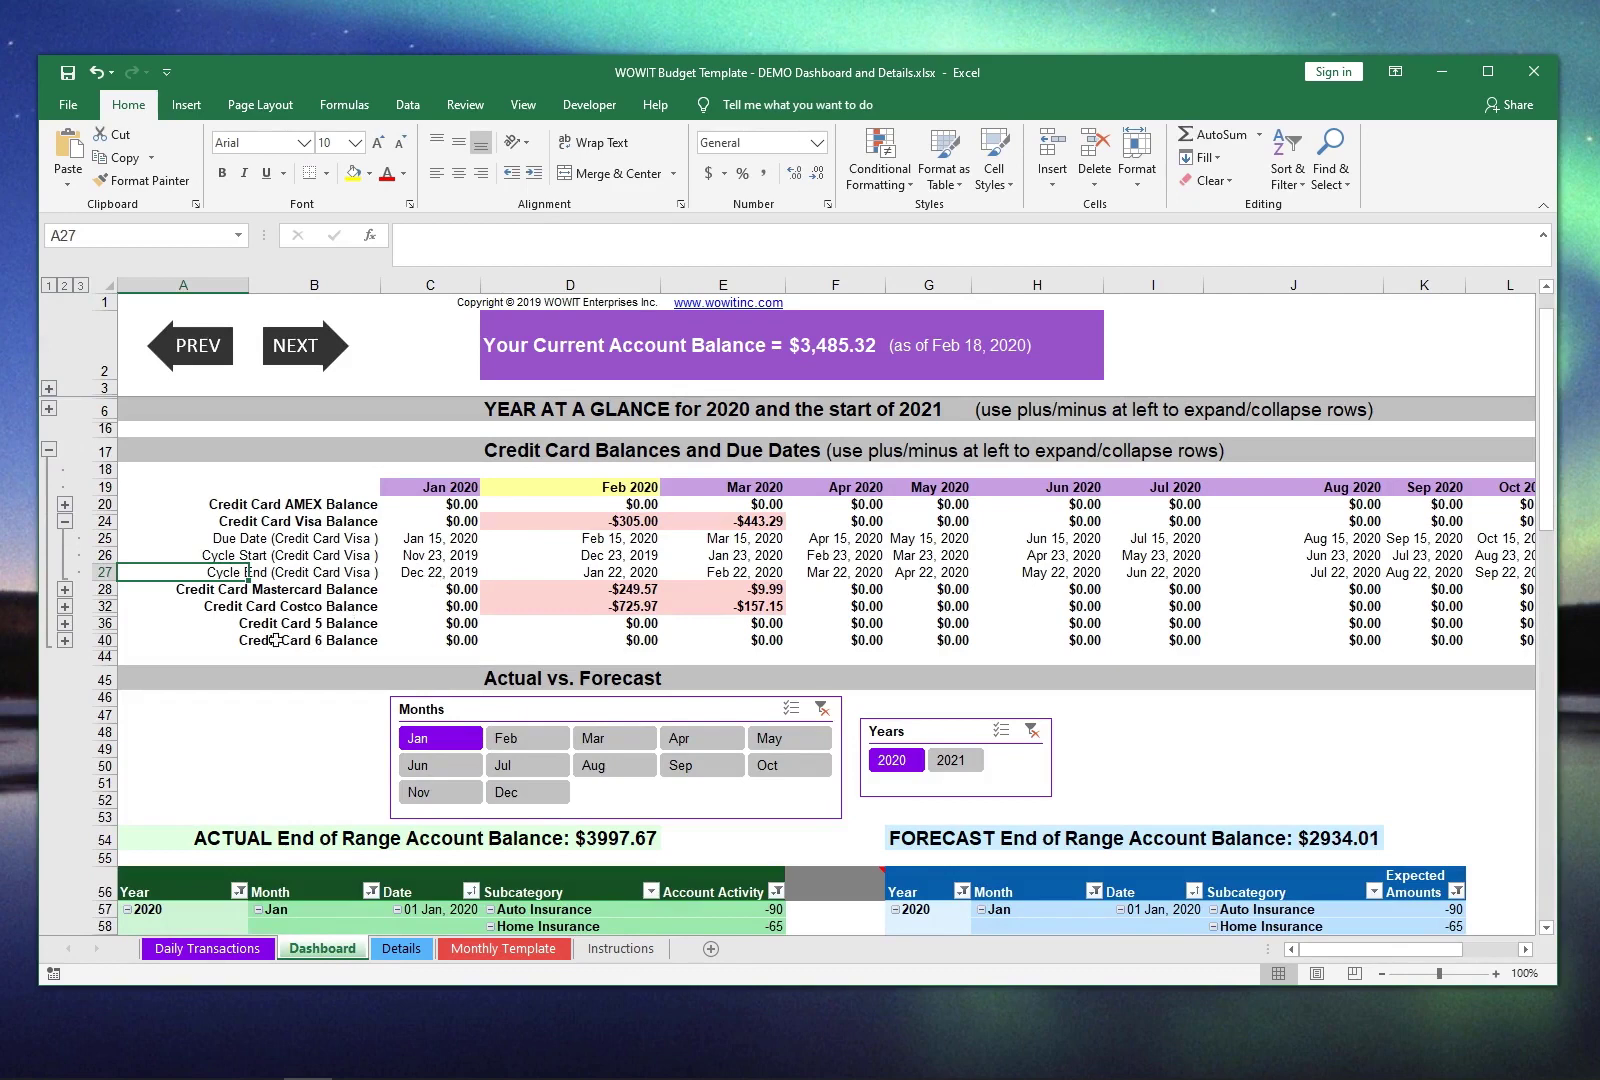
pyautogui.click(131, 557)
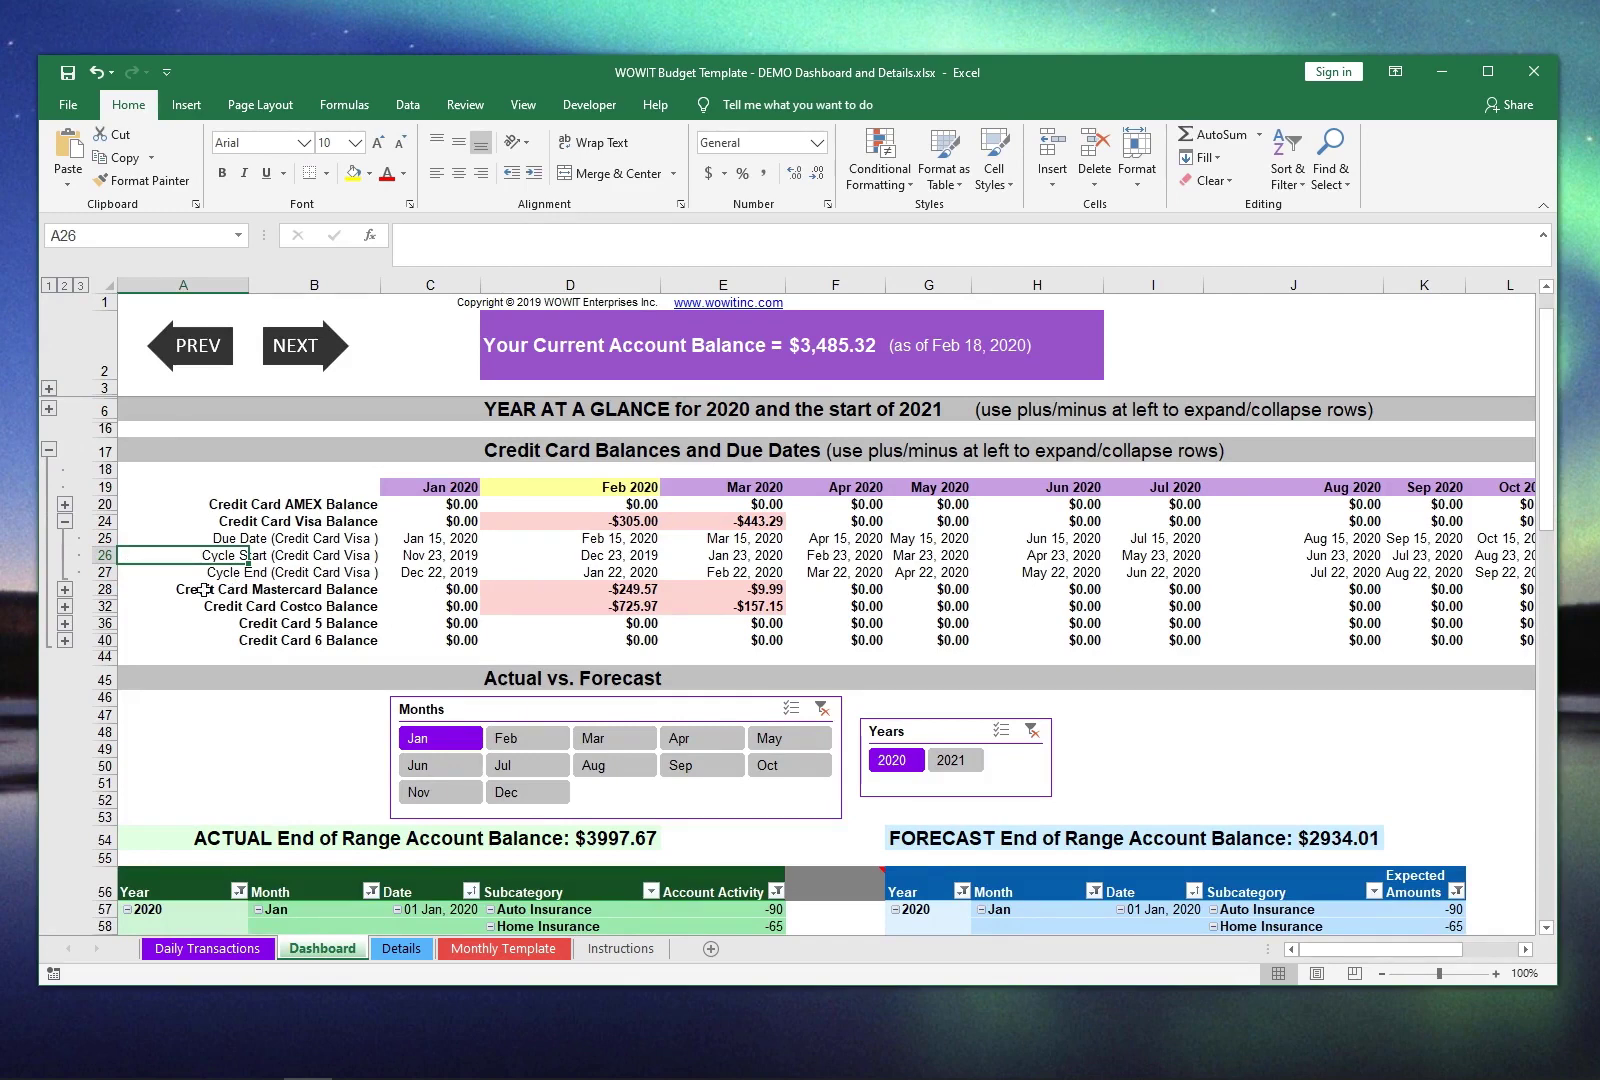
pyautogui.click(124, 520)
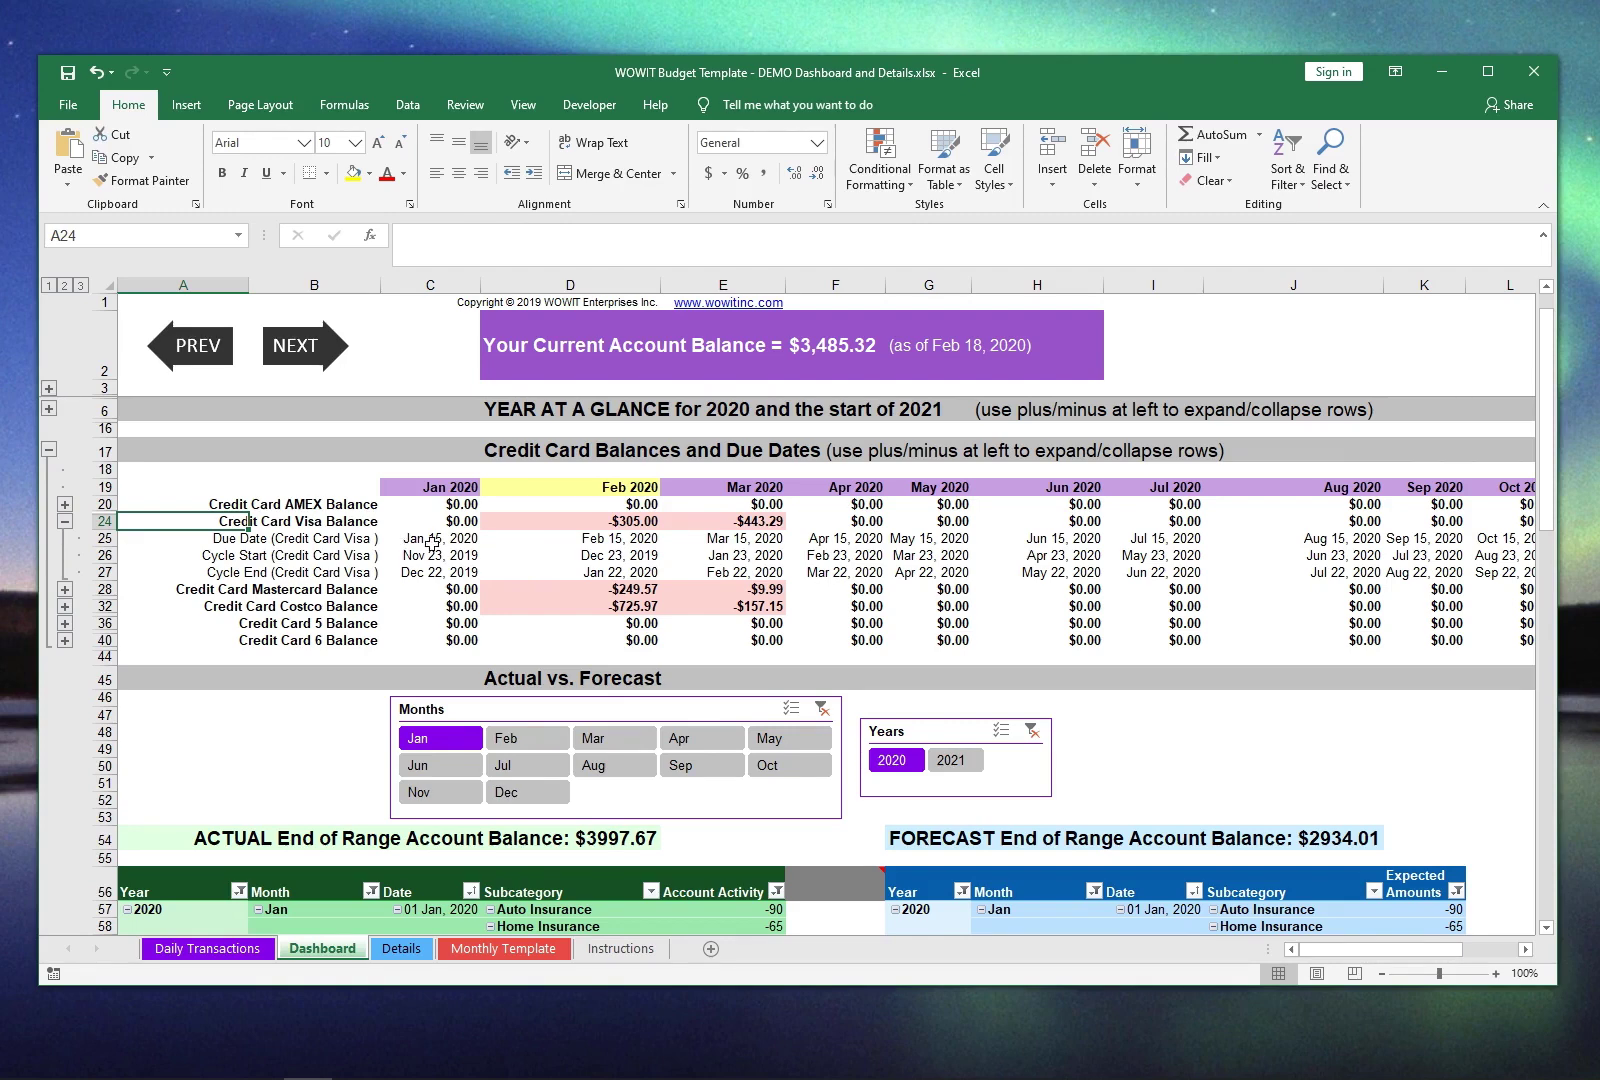
pyautogui.click(622, 543)
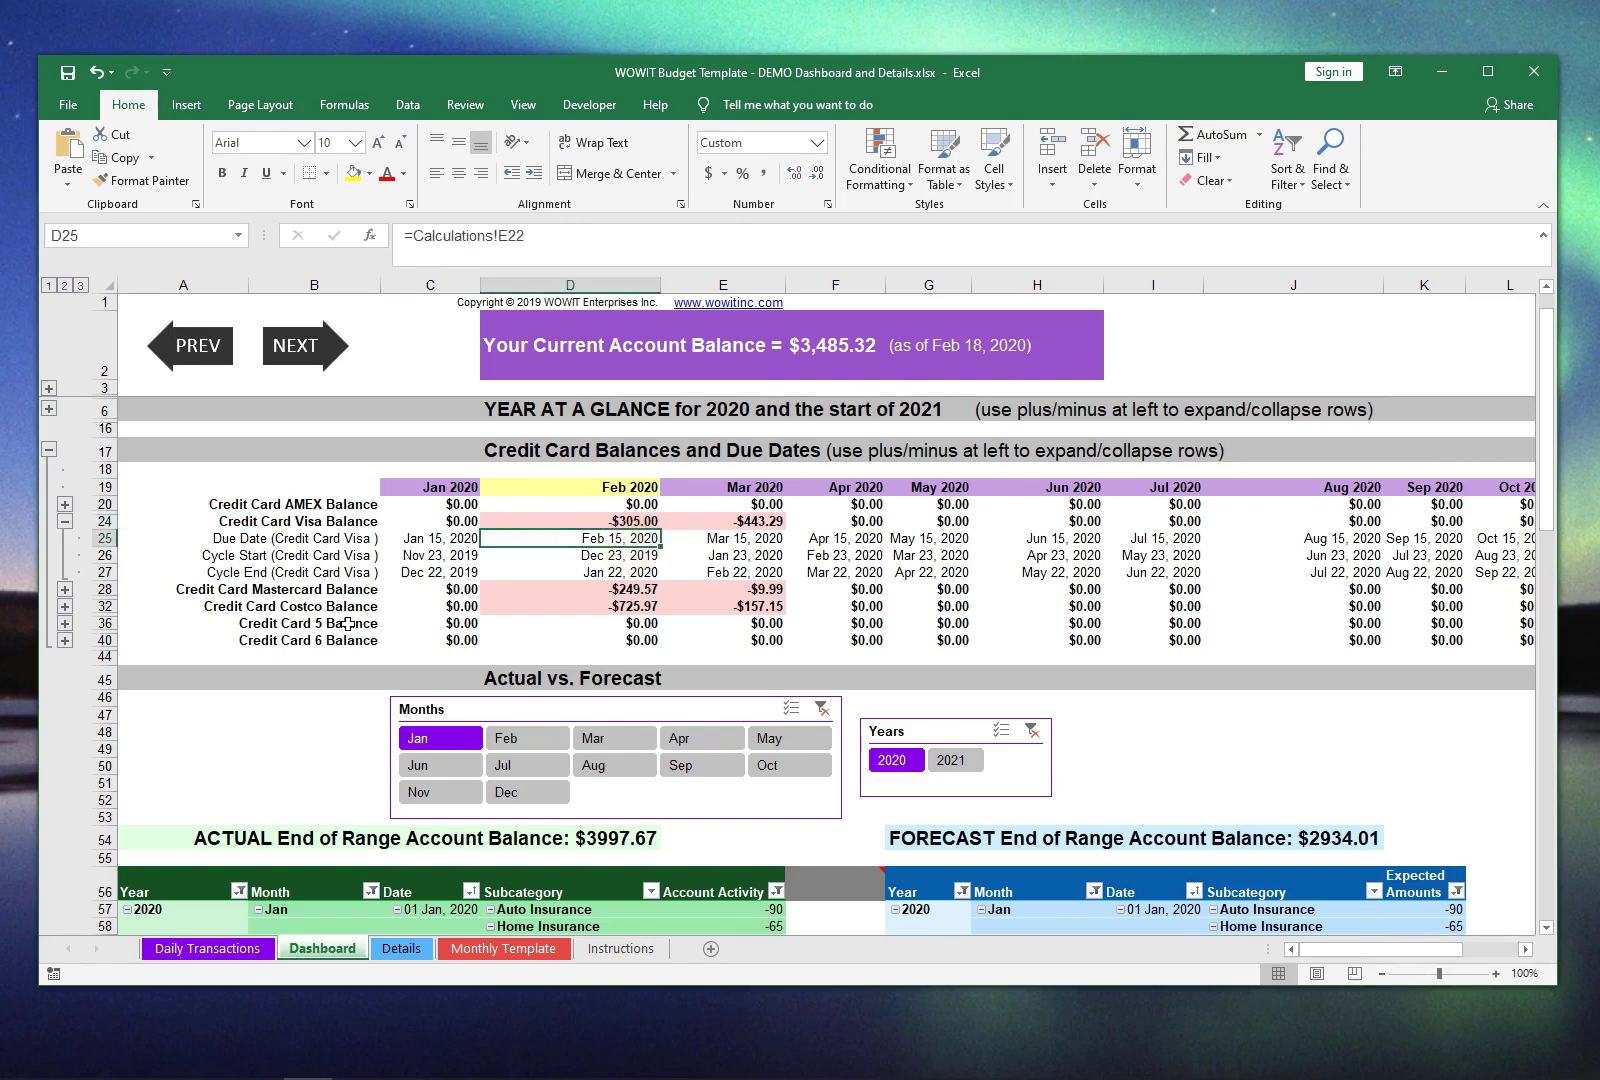
pyautogui.click(140, 541)
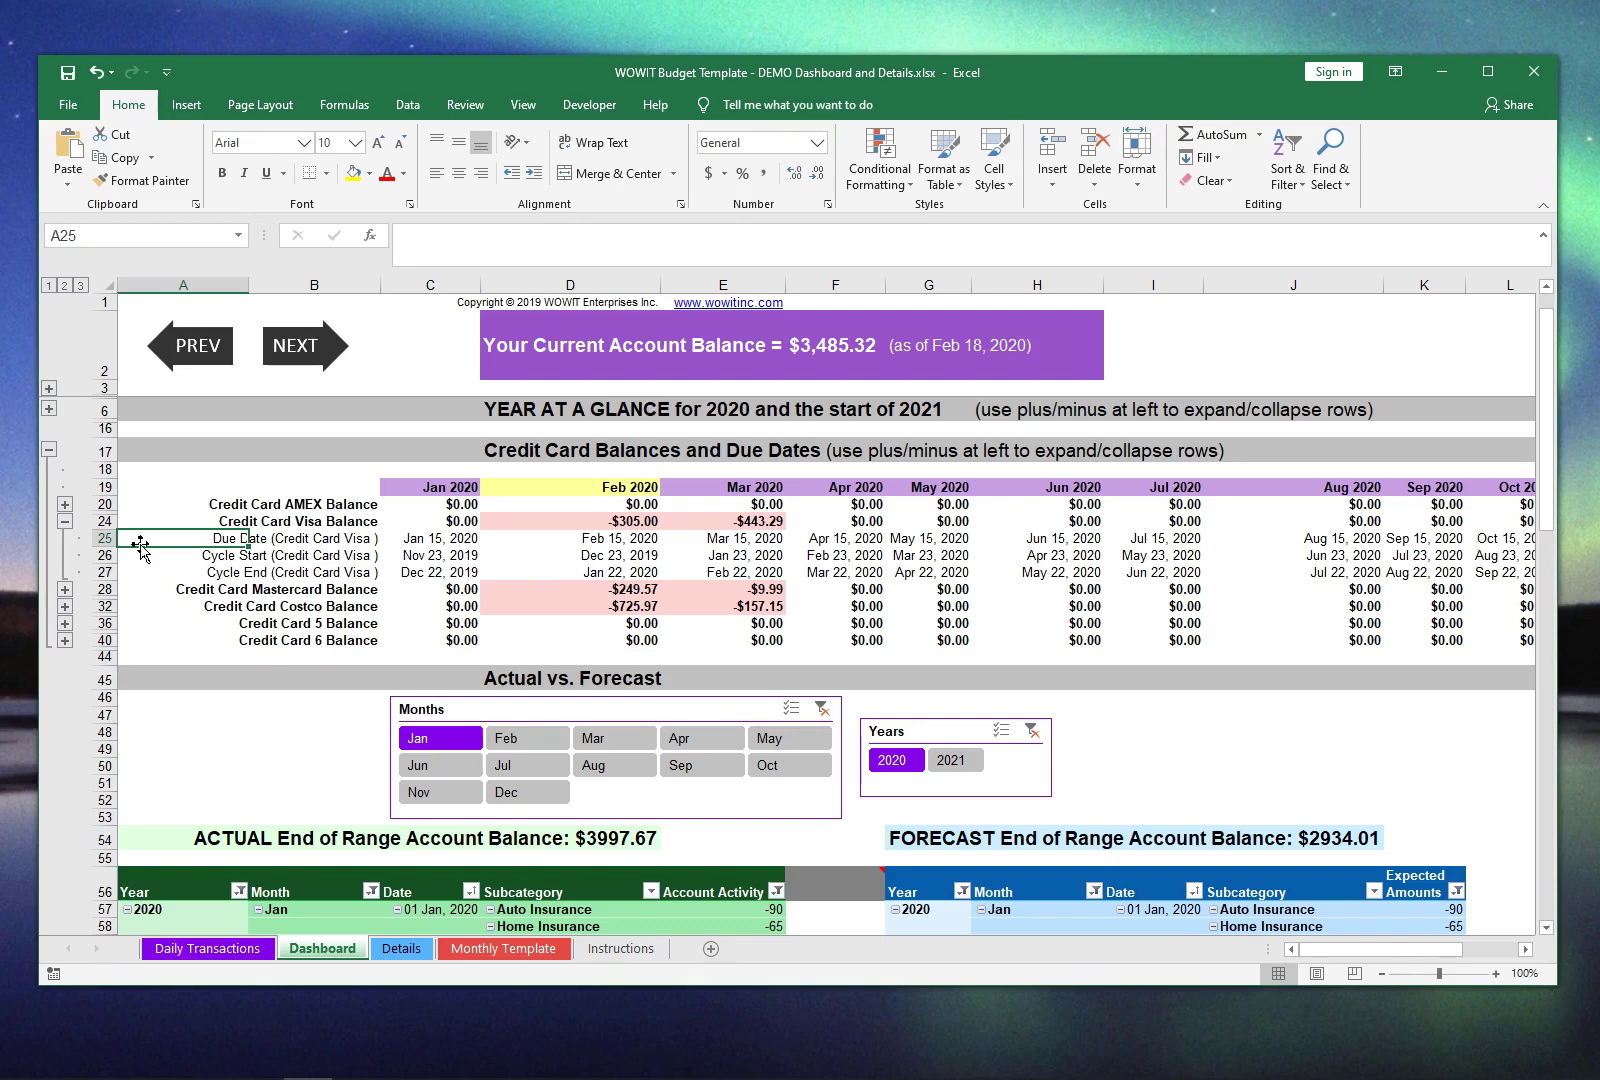
# Collapse the Visa date rows (row 24) and the credit card section (row 17), then select A46
pyautogui.click(65, 523)
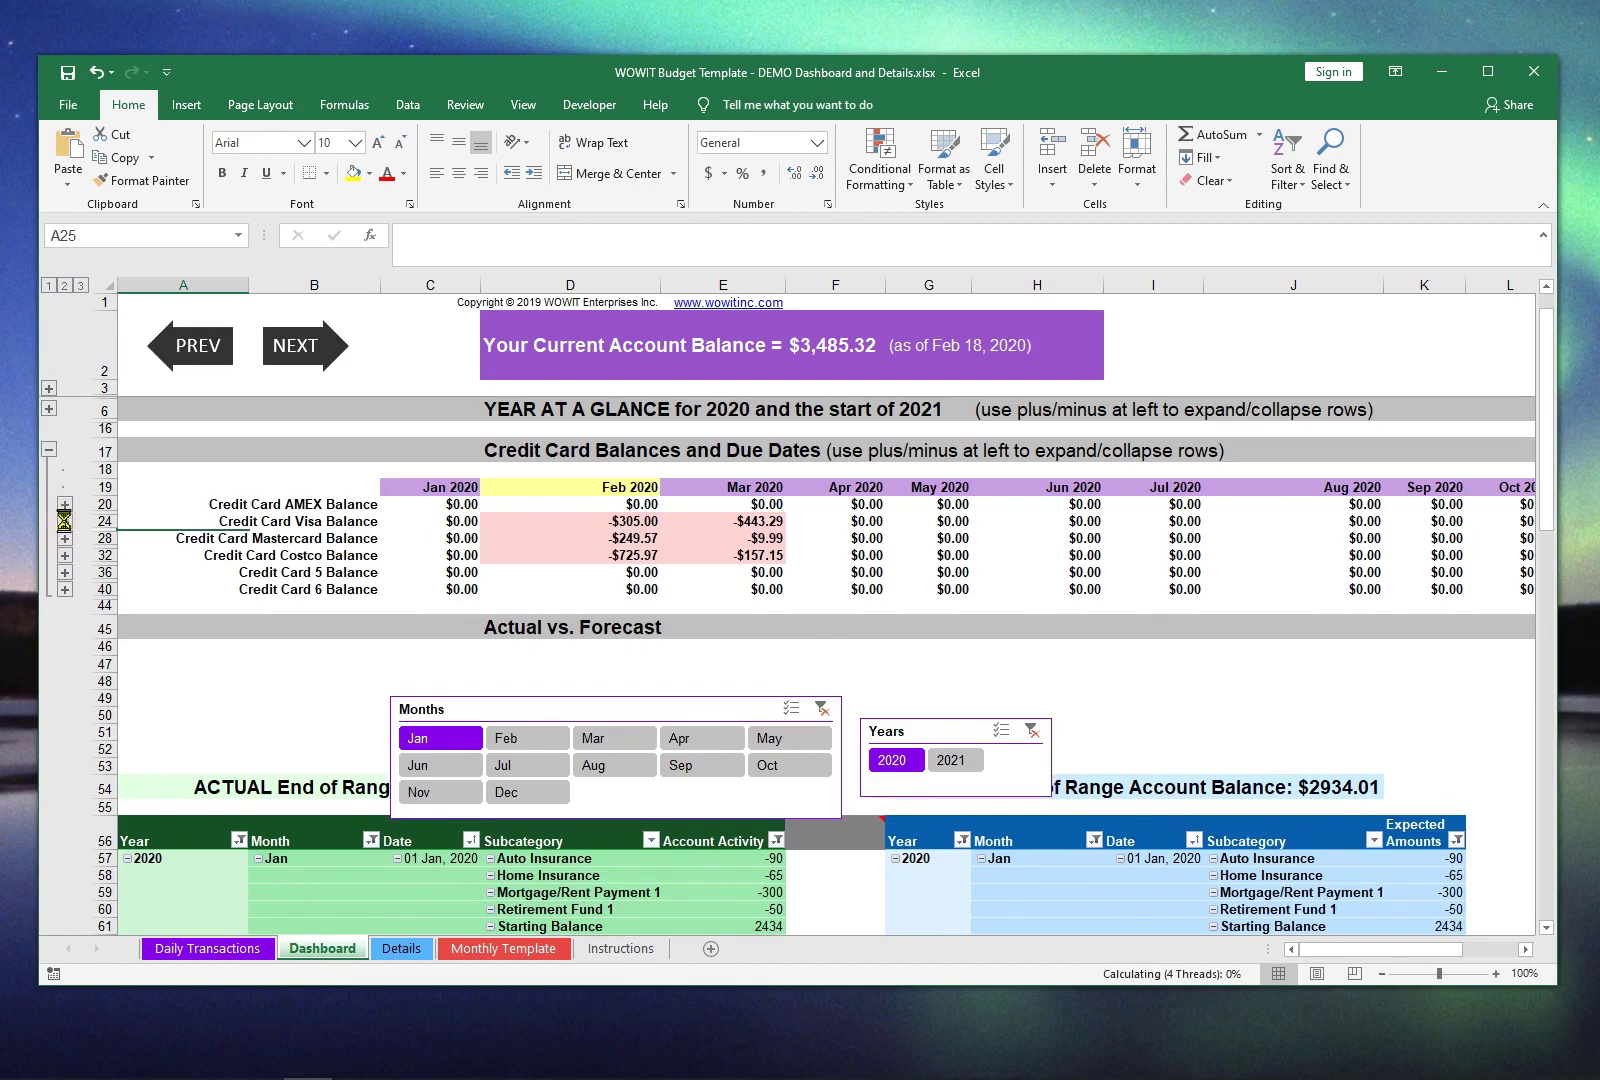
pyautogui.click(49, 450)
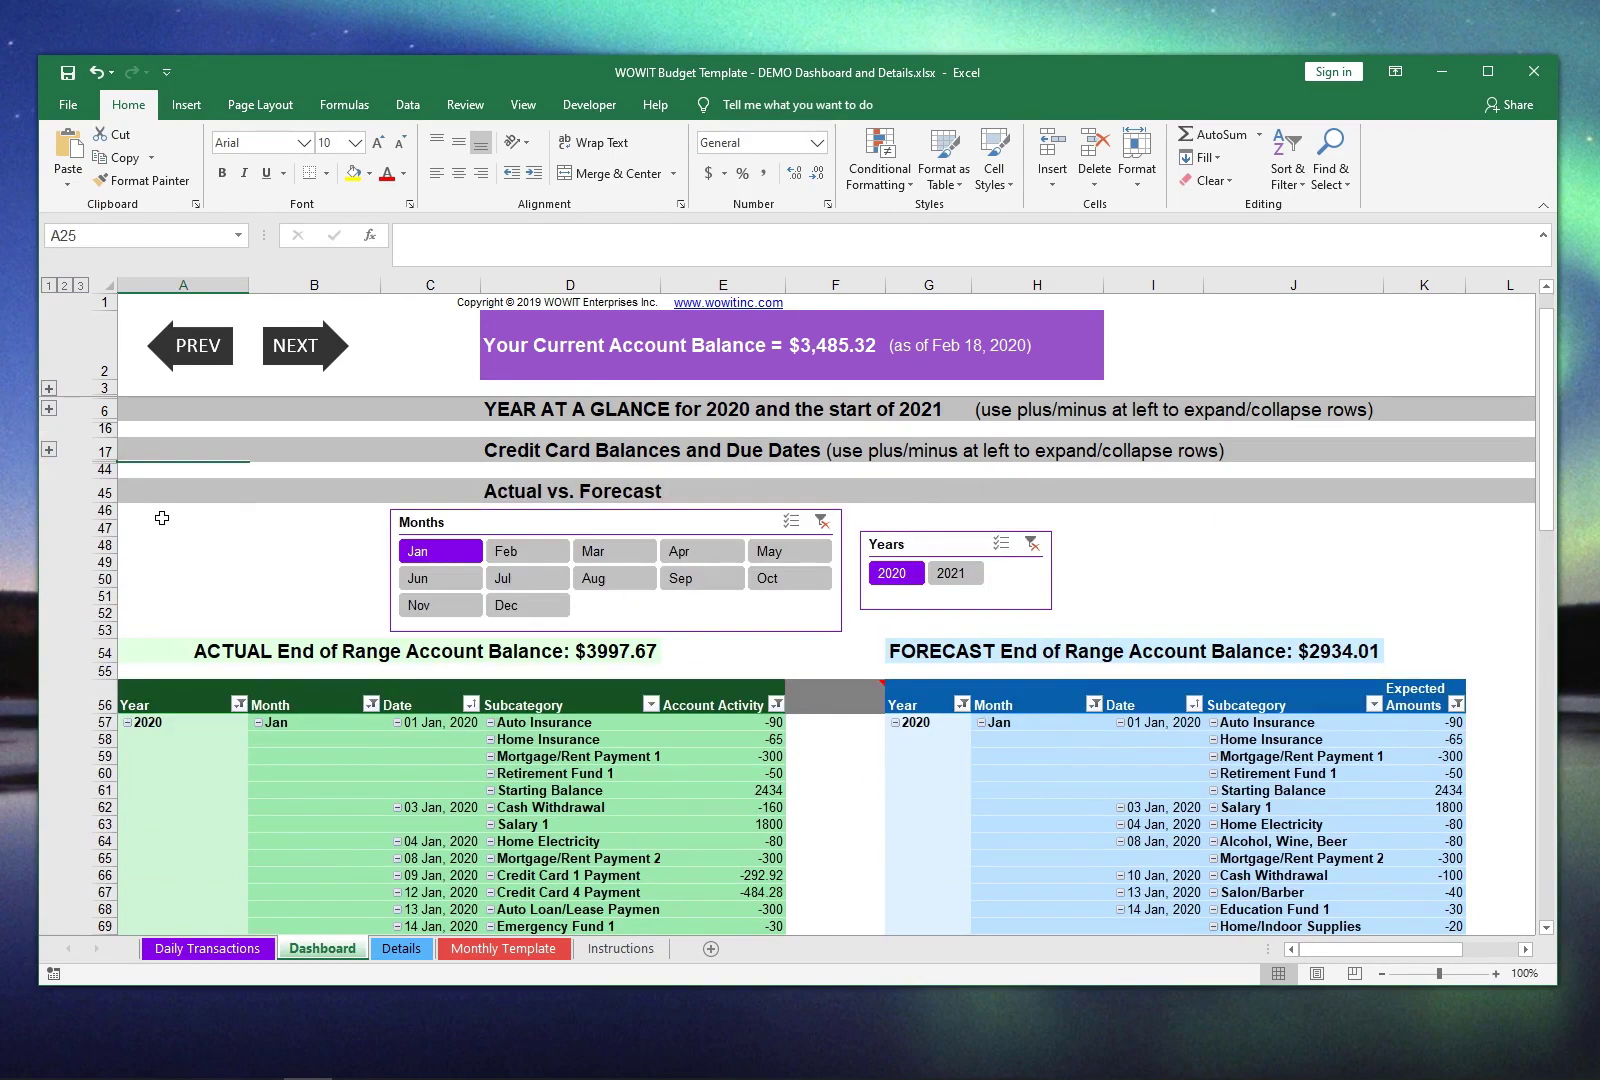
pyautogui.click(162, 514)
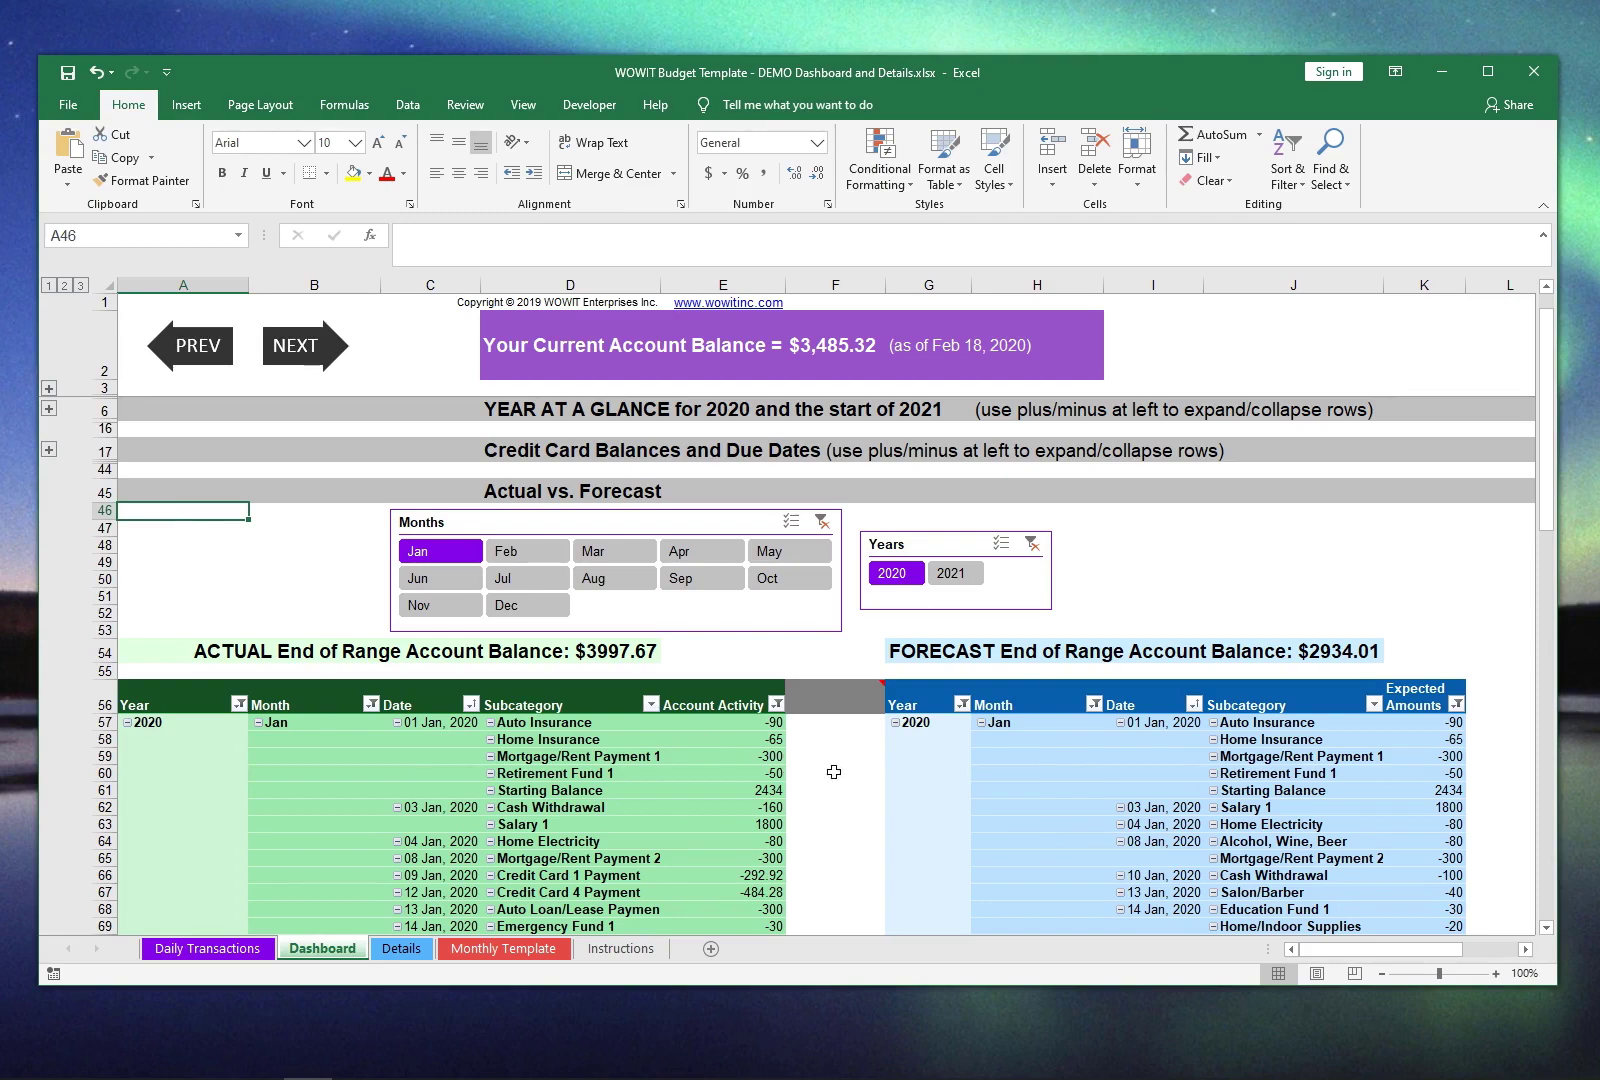
pyautogui.scroll(-5, 834, 772)
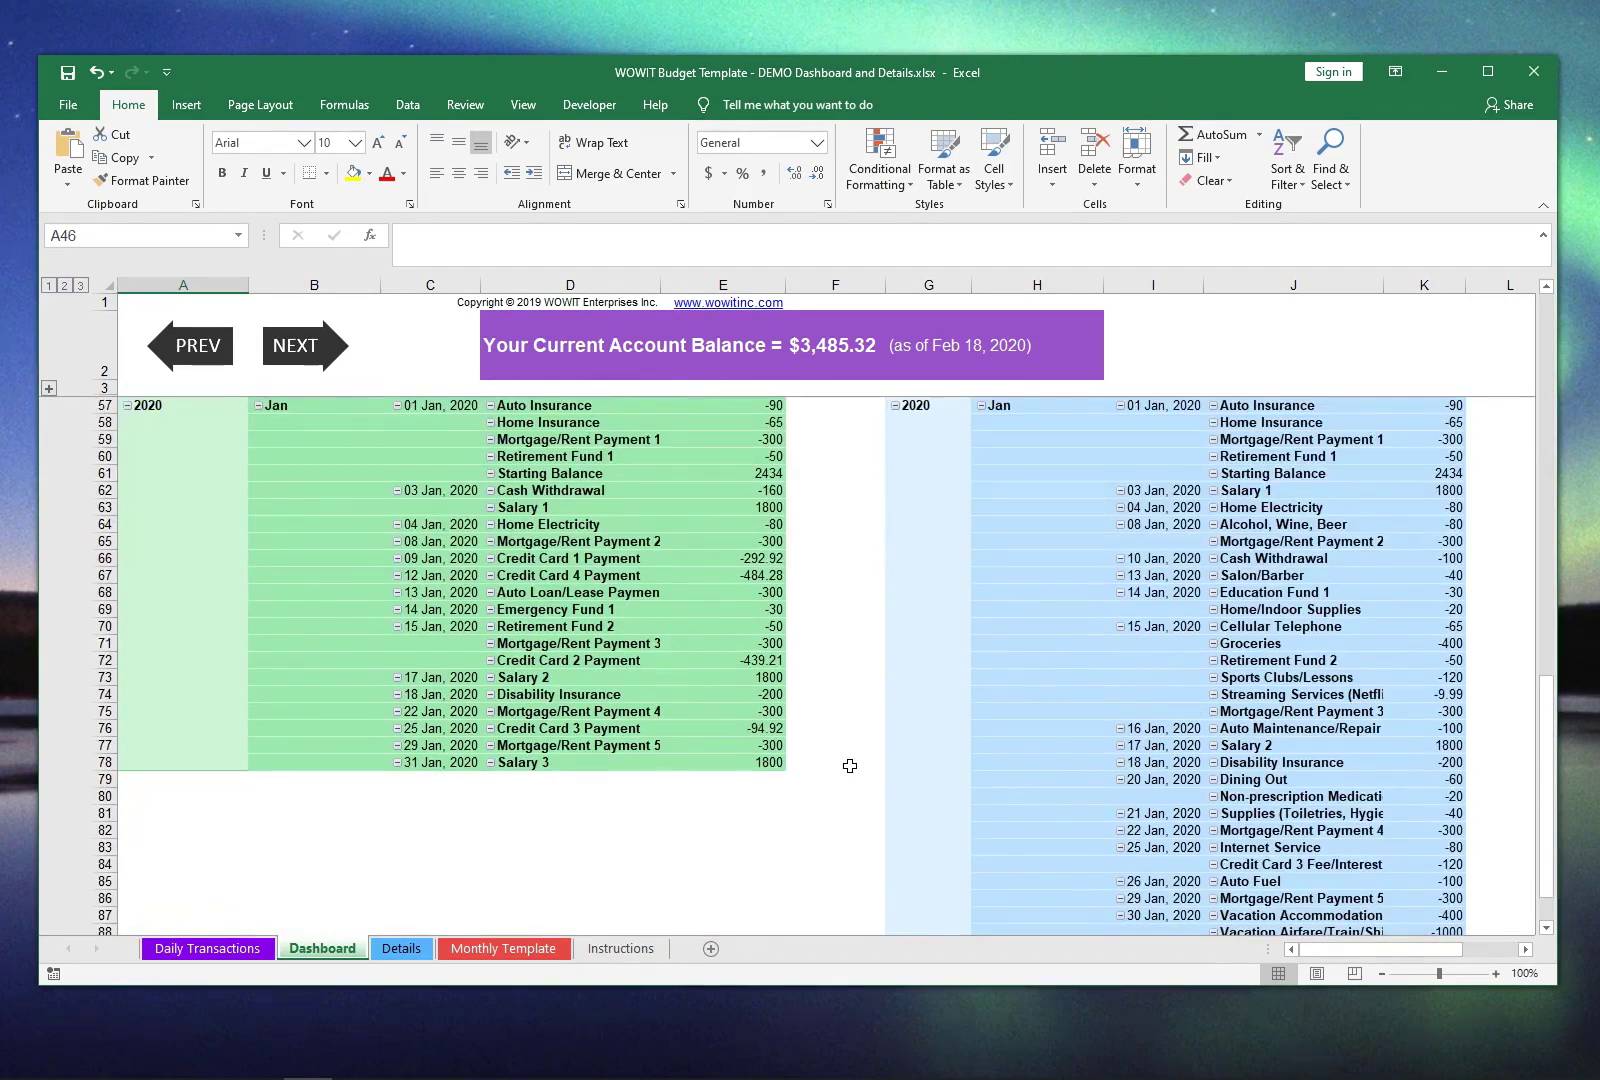
pyautogui.scroll(4, 836, 758)
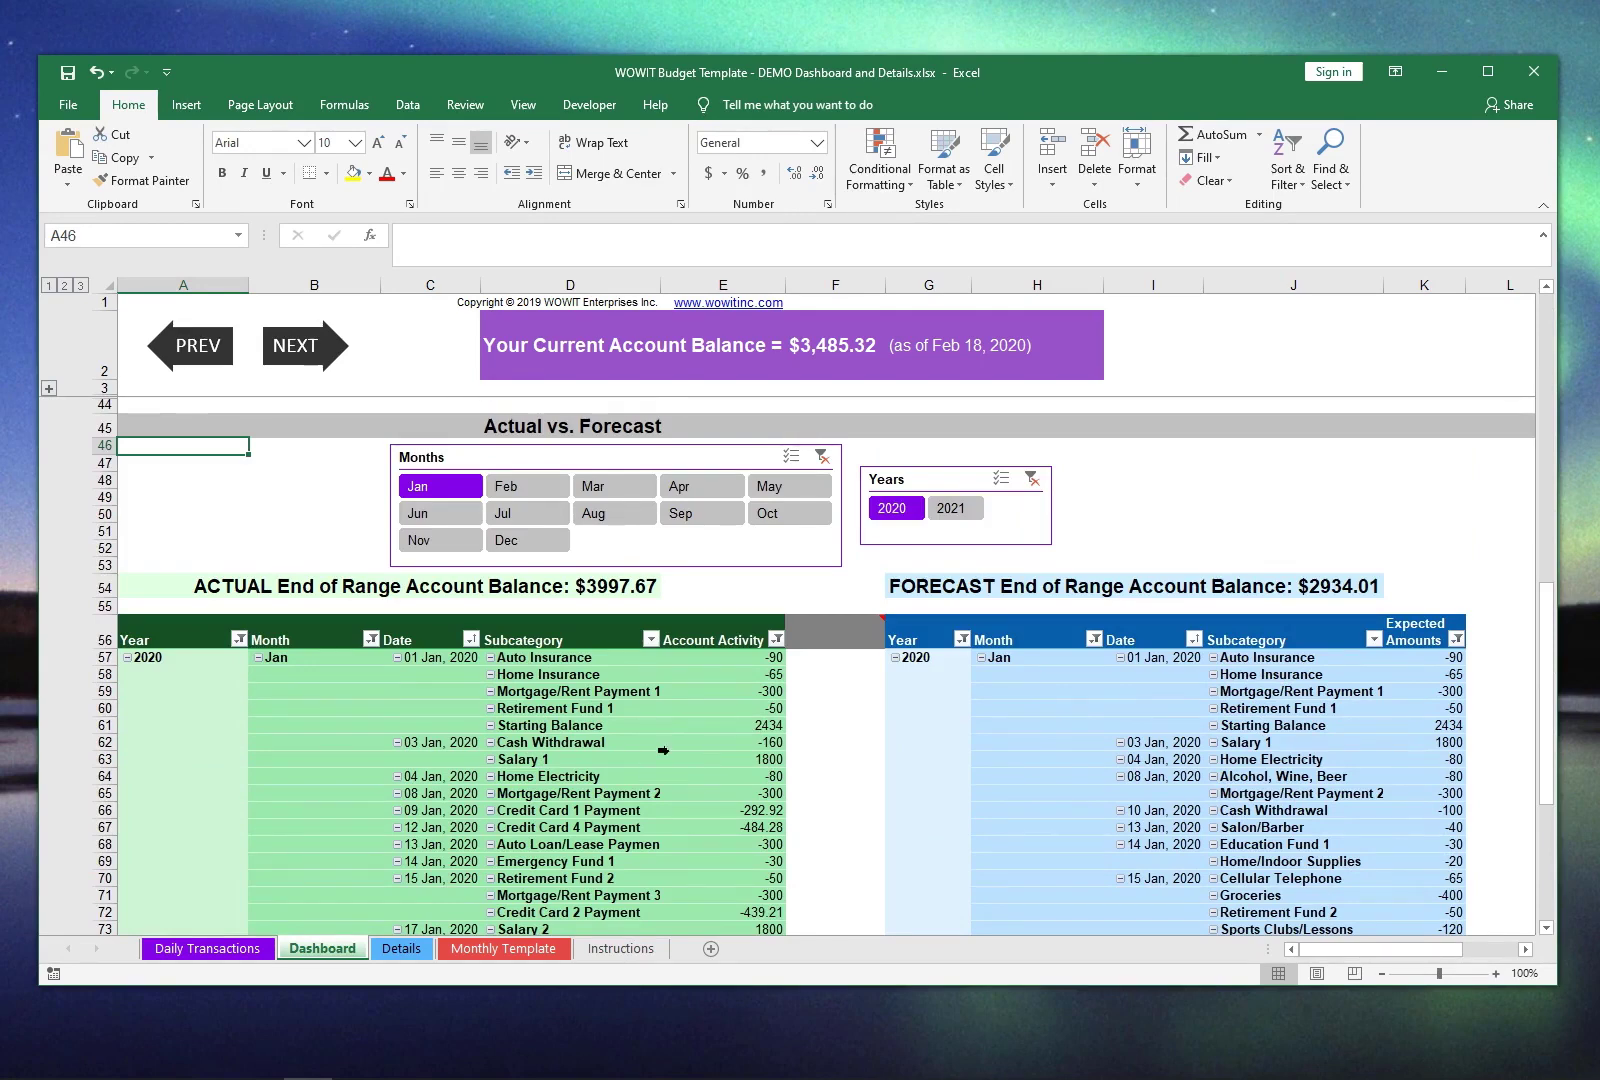
pyautogui.scroll(-4, 830, 764)
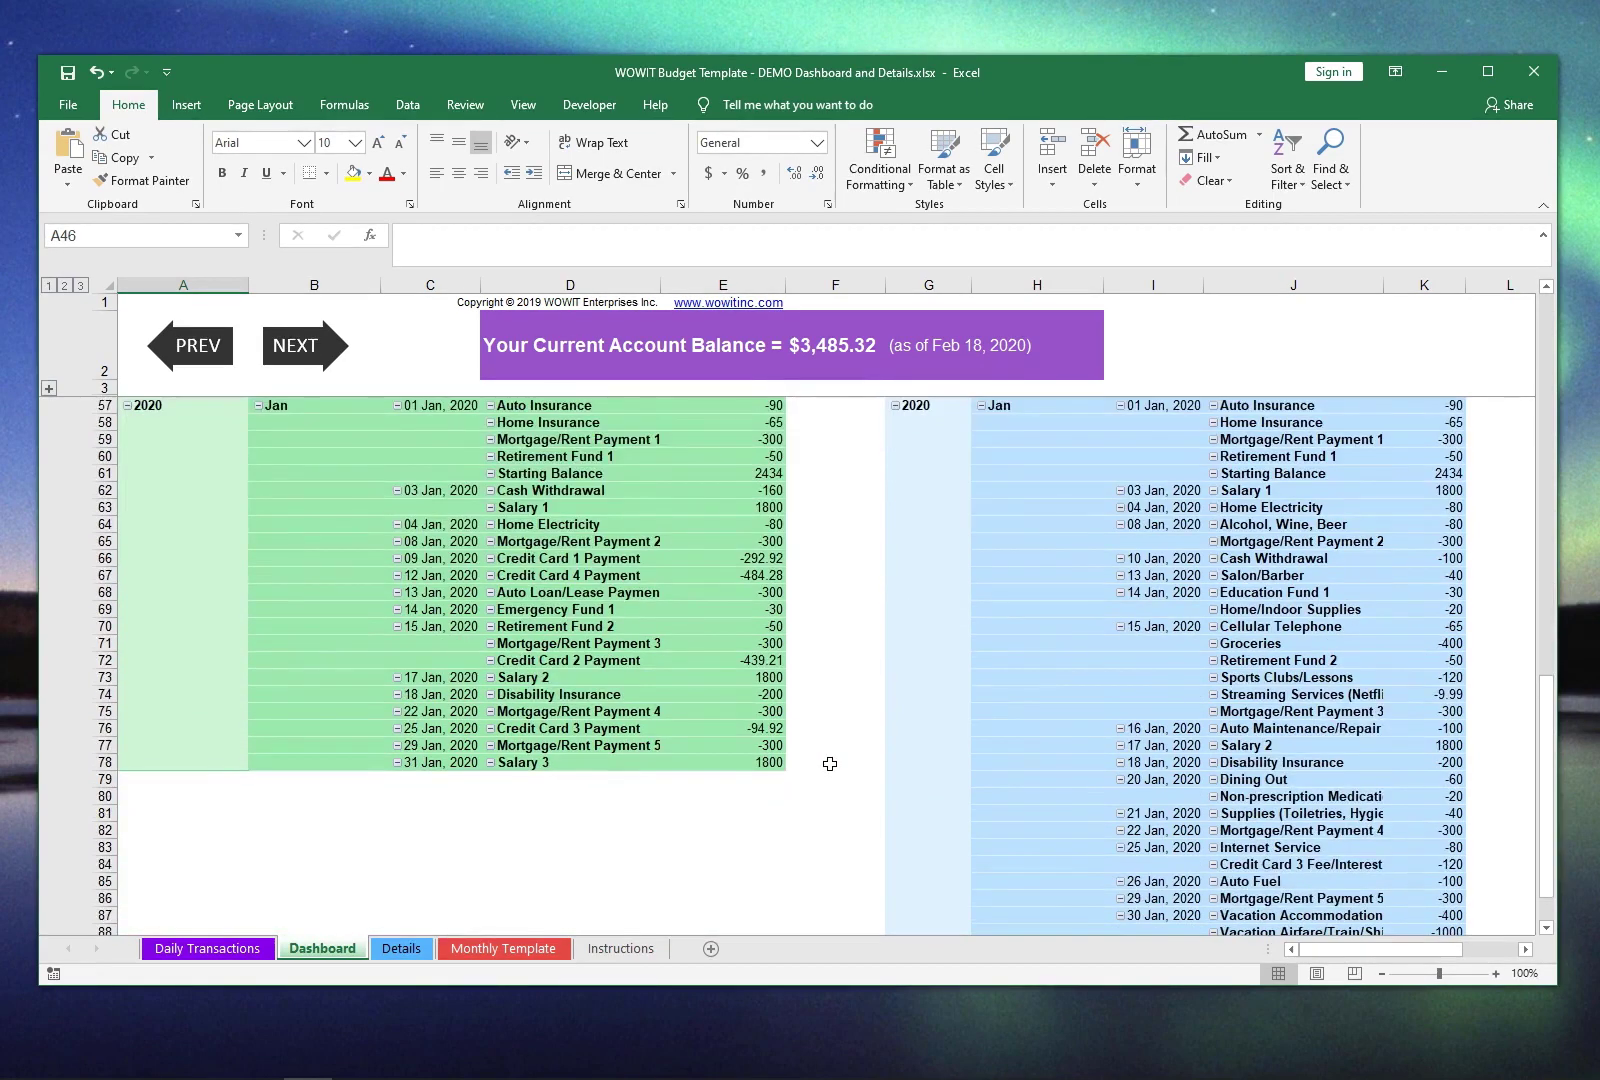
pyautogui.click(1546, 288)
pyautogui.click(1546, 288)
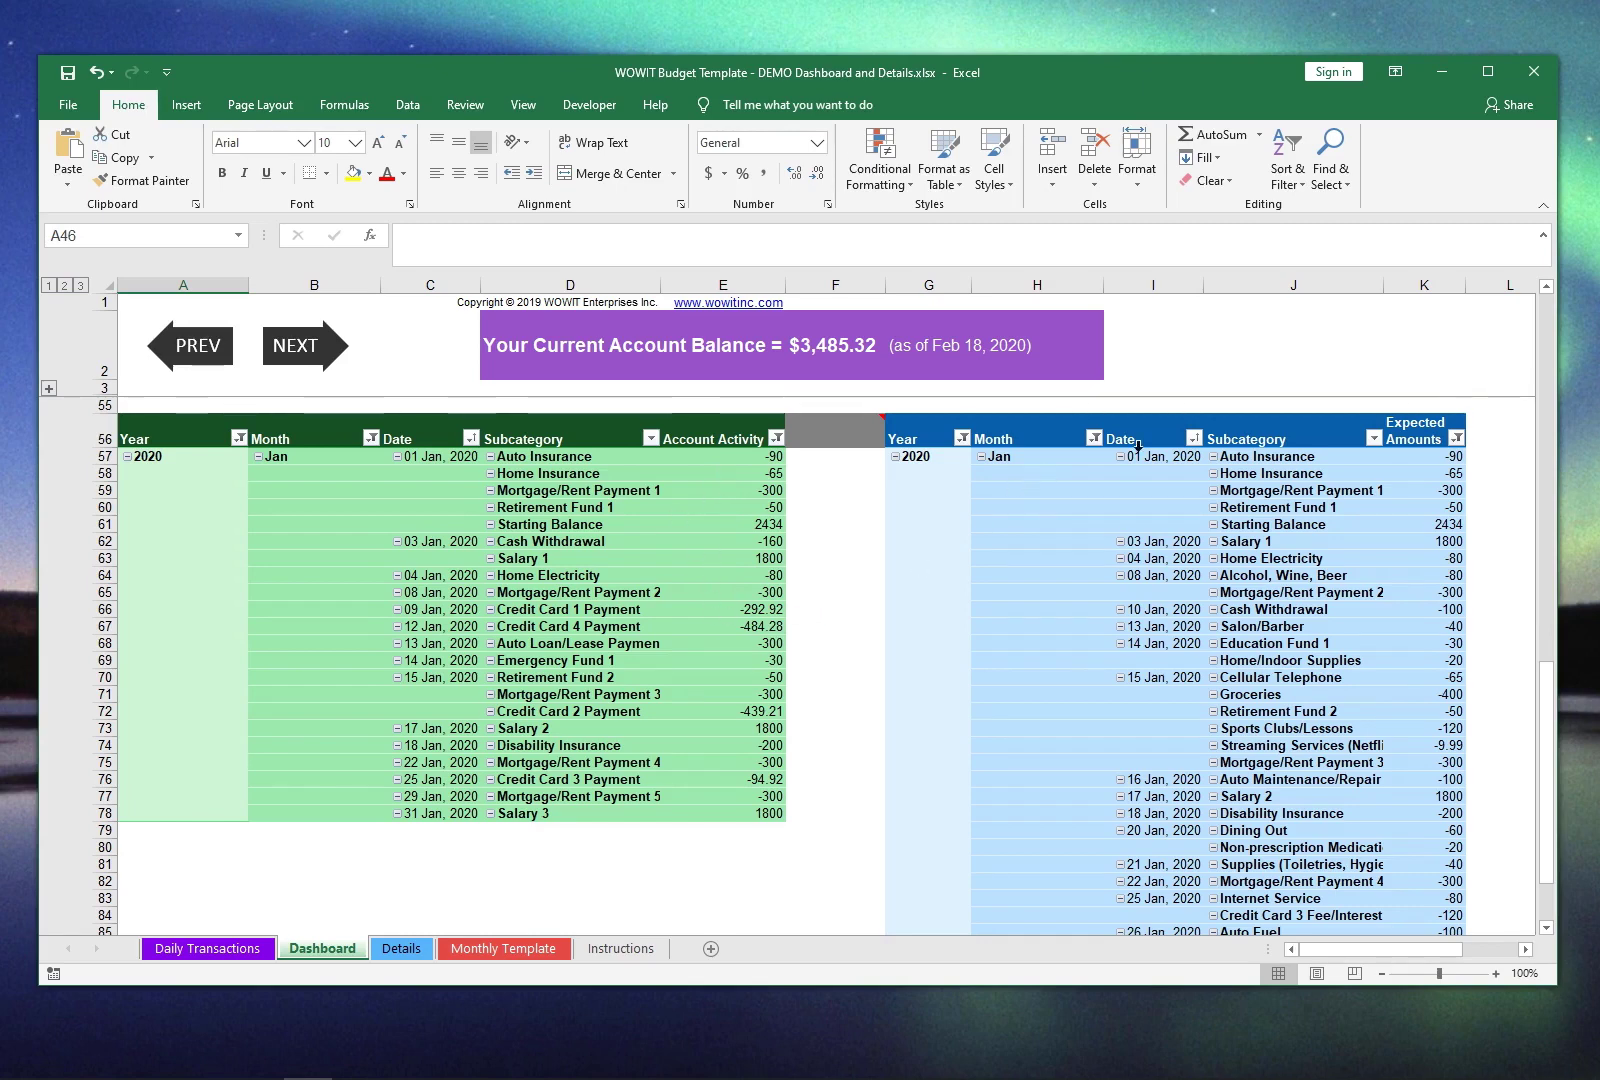
pyautogui.click(1546, 287)
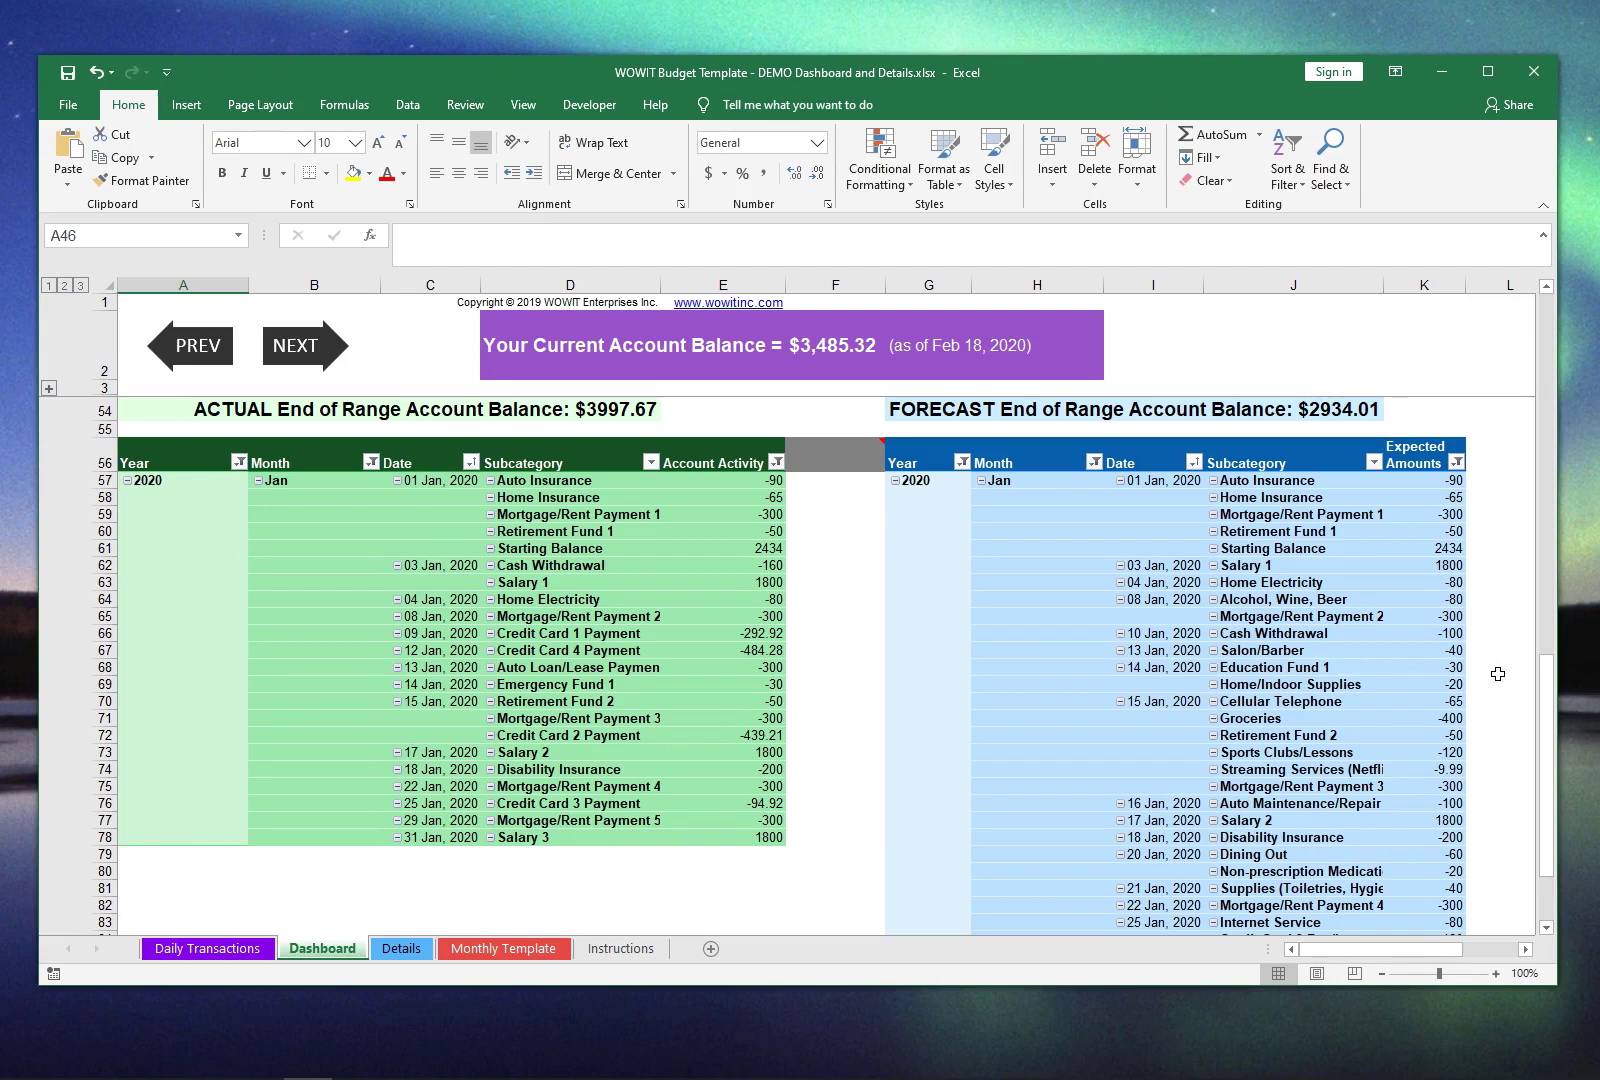
pyautogui.scroll(-4, 1497, 675)
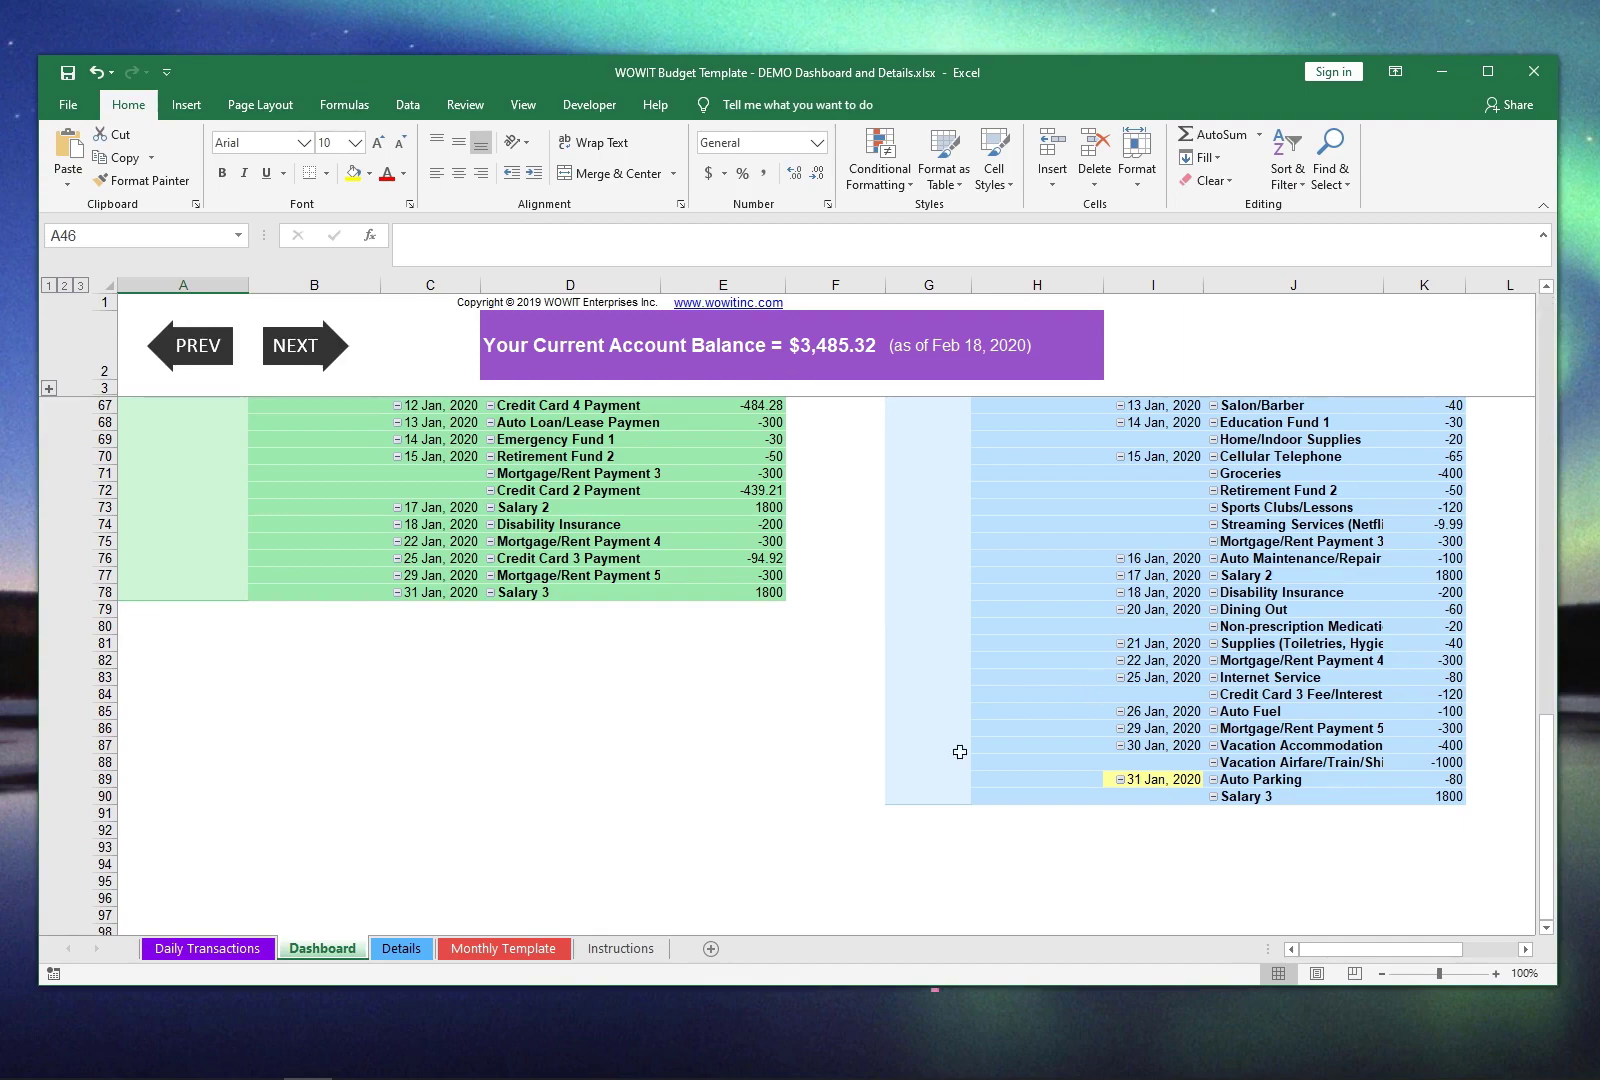
pyautogui.scroll(7, 812, 790)
pyautogui.scroll(1, 818, 790)
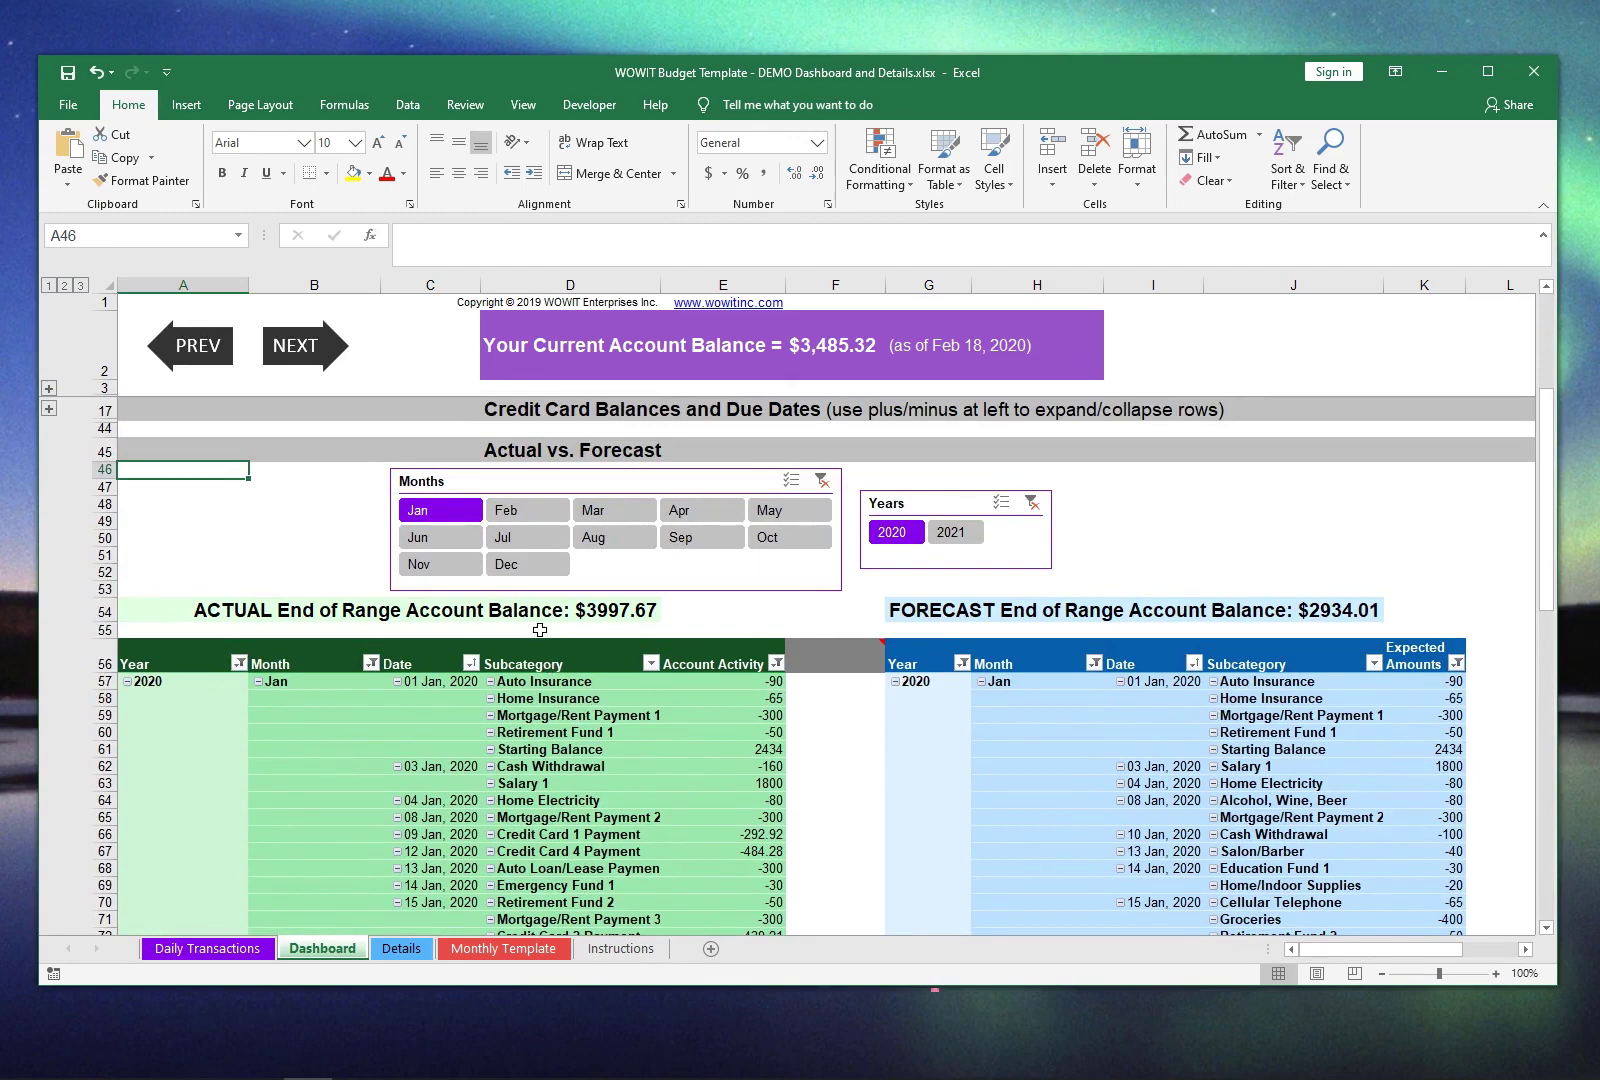
pyautogui.click(560, 482)
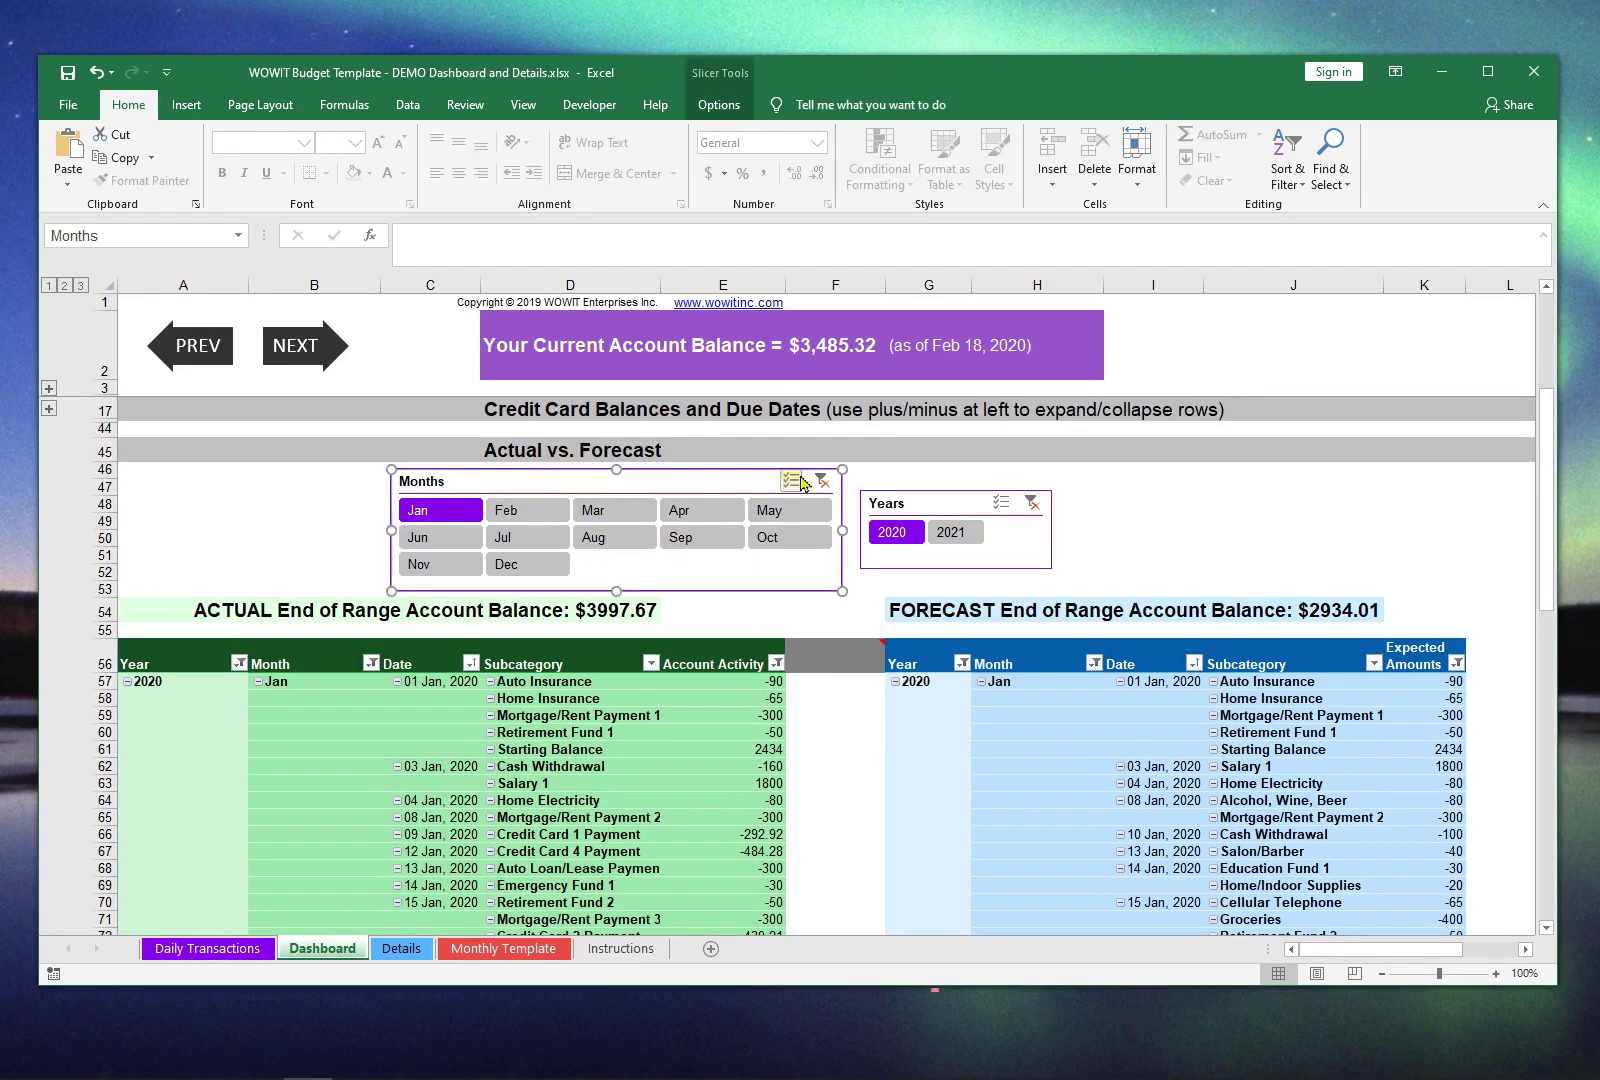
pyautogui.click(932, 505)
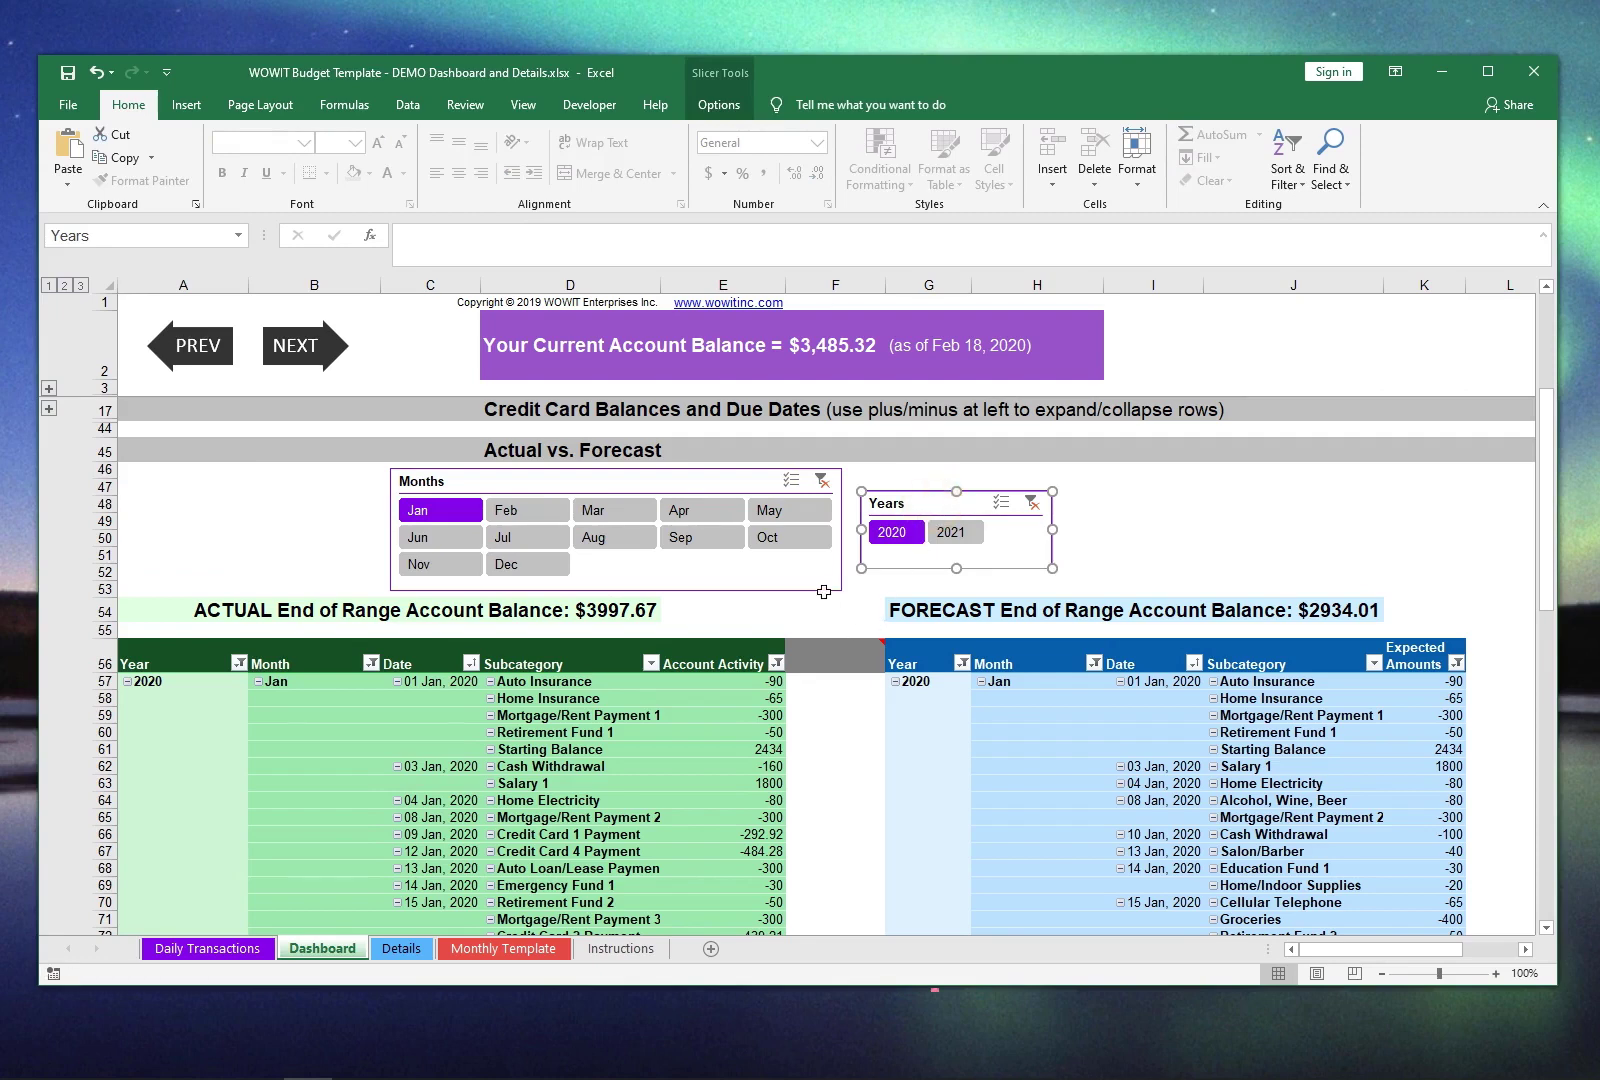
pyautogui.click(540, 483)
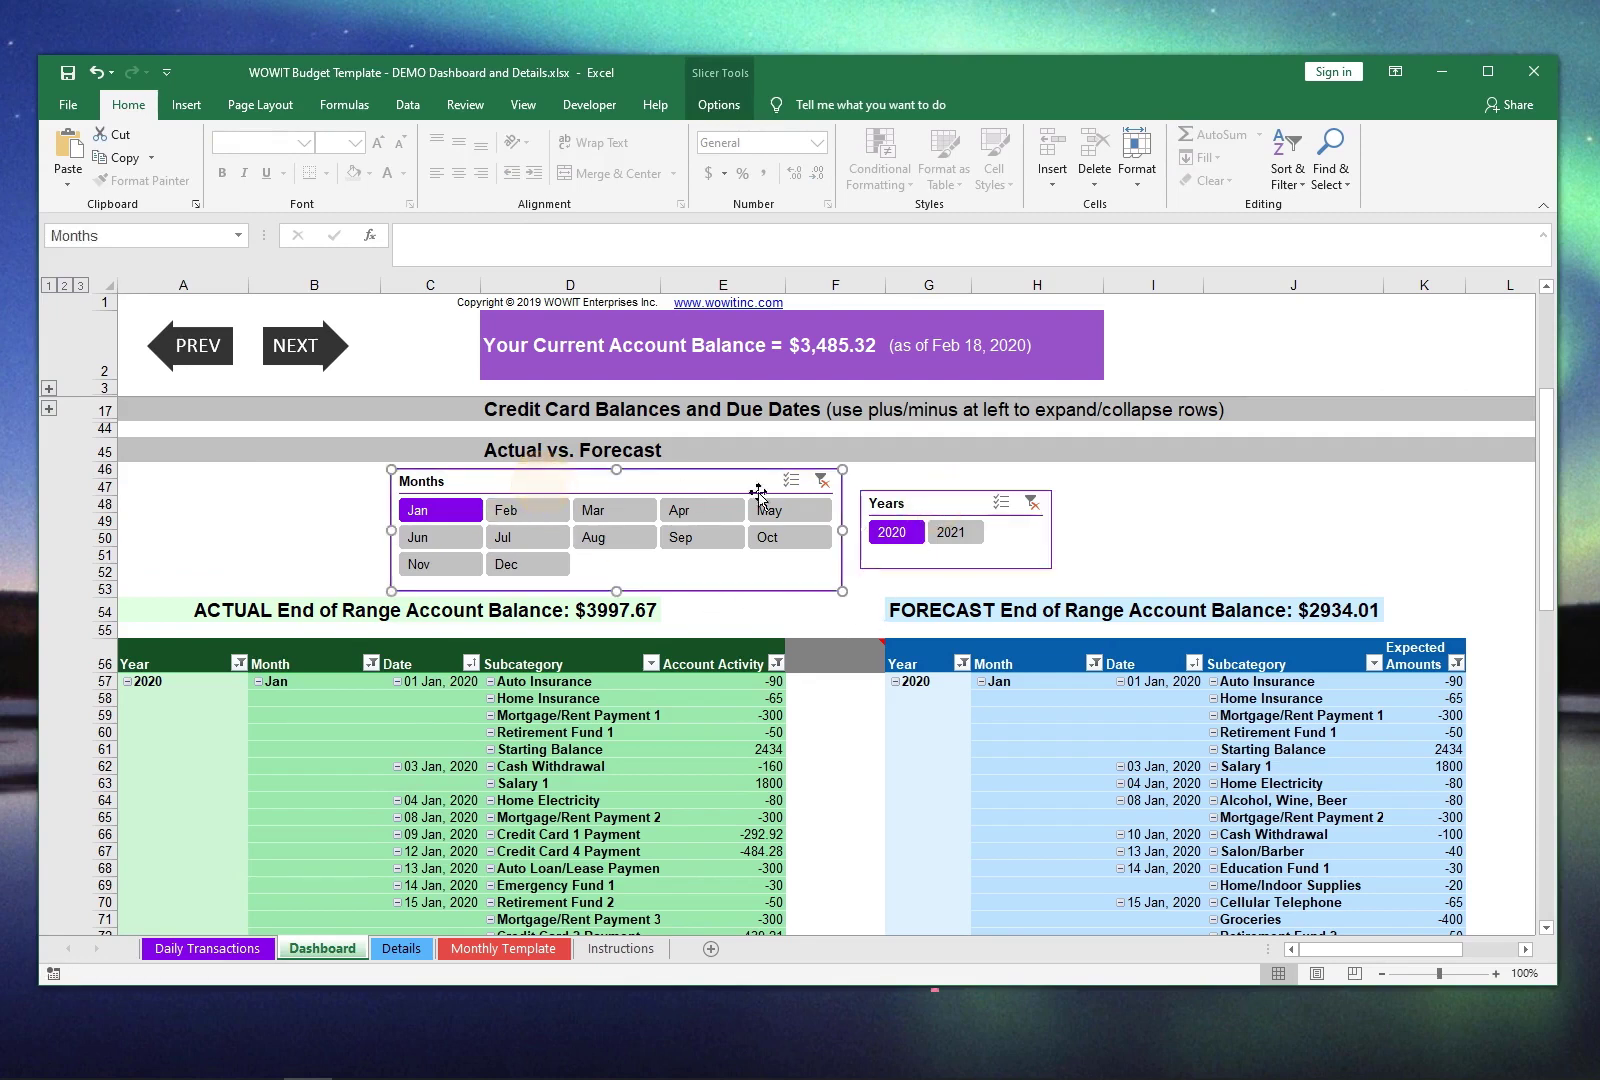
pyautogui.click(930, 505)
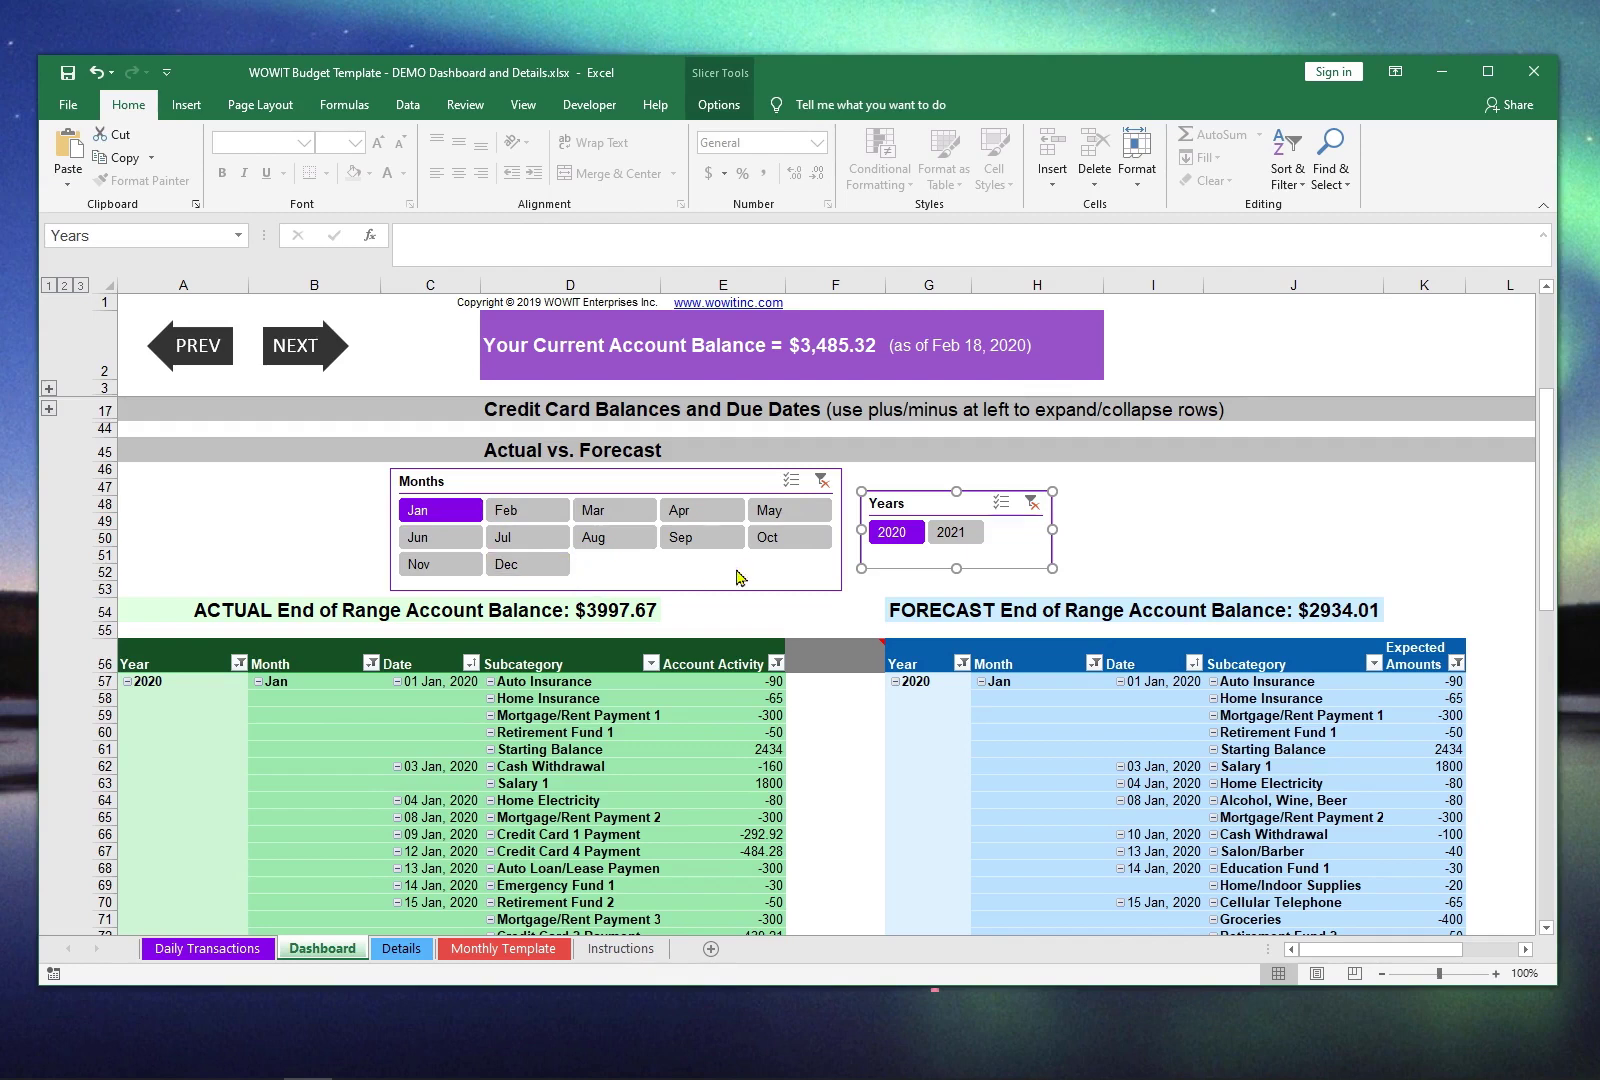
# Pick Feb in the Months slicer so both tables show February 2020
pyautogui.click(530, 513)
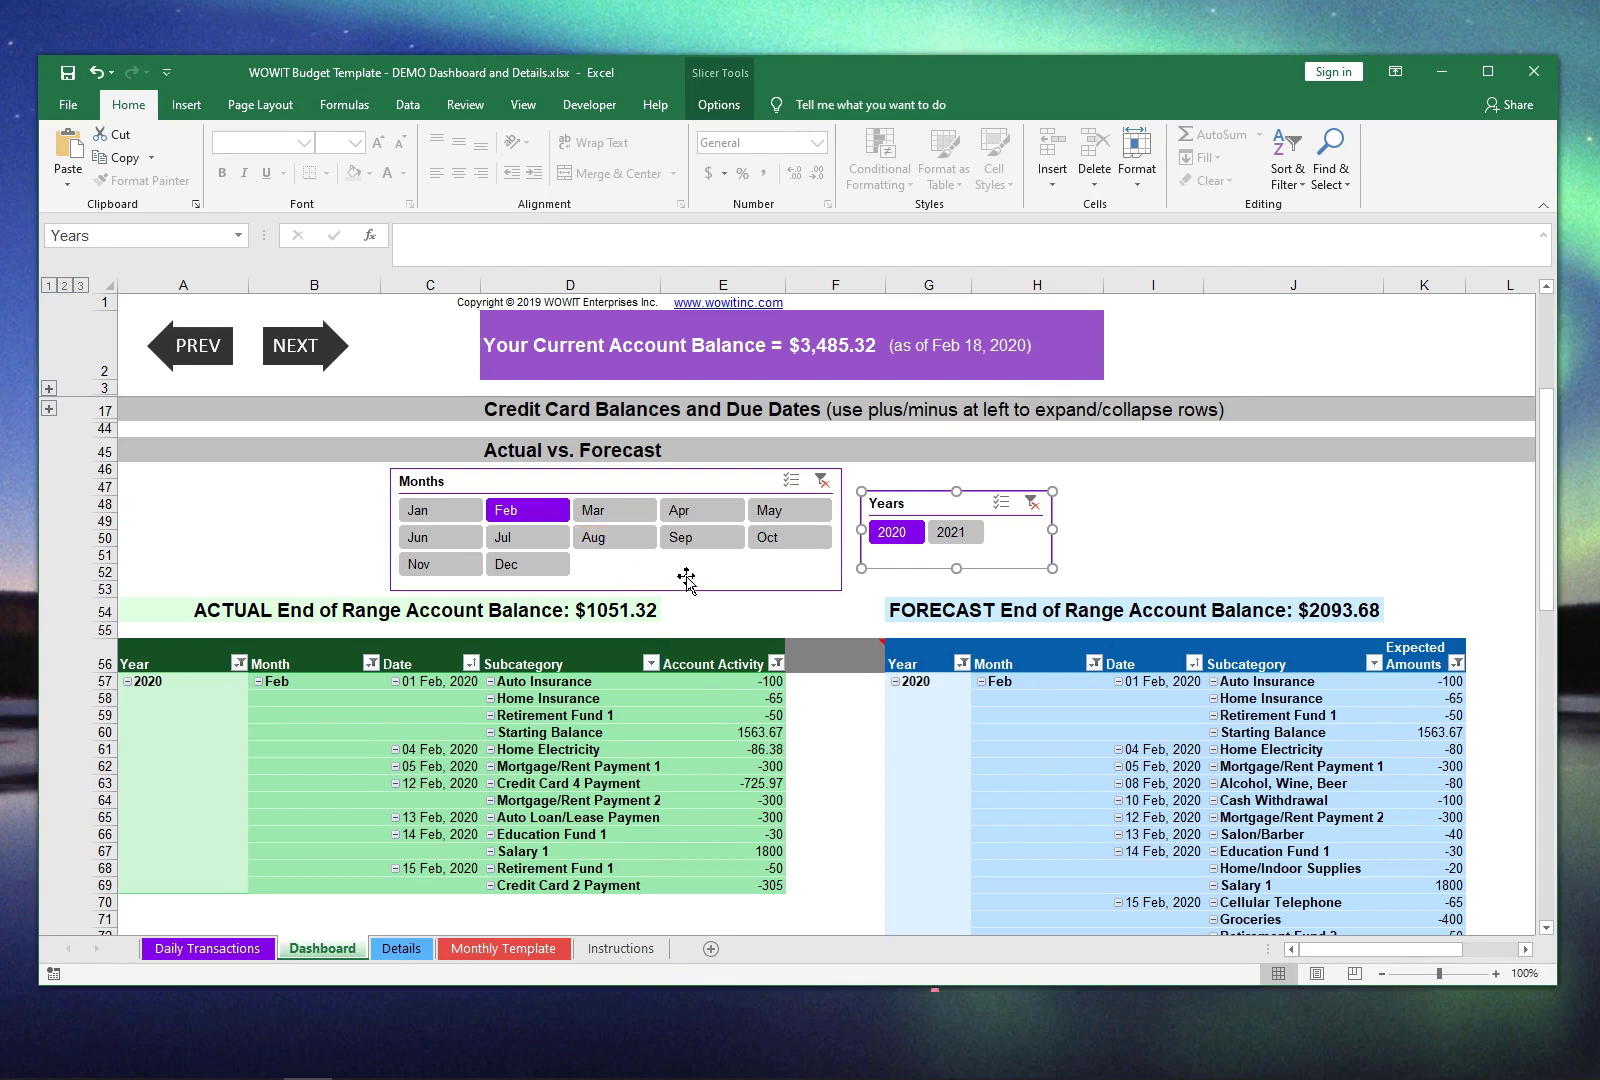
# Turn on Multi-Select in the Months slicer and add March and January
pyautogui.click(792, 483)
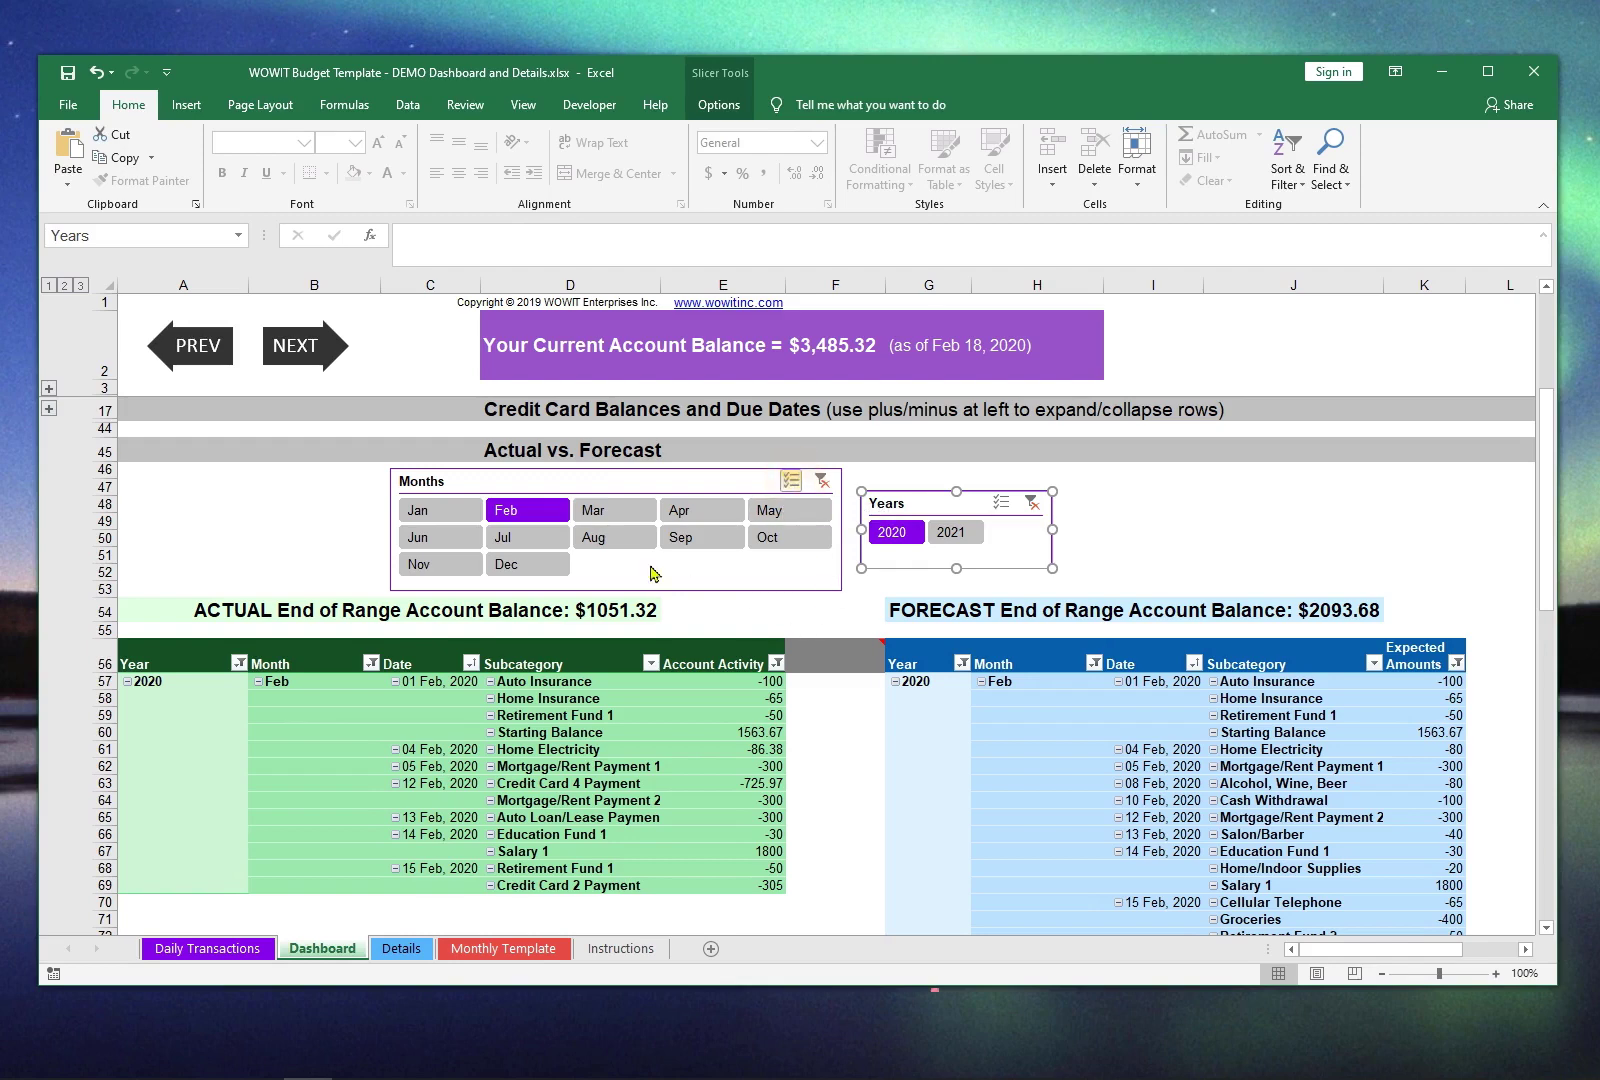
pyautogui.click(627, 515)
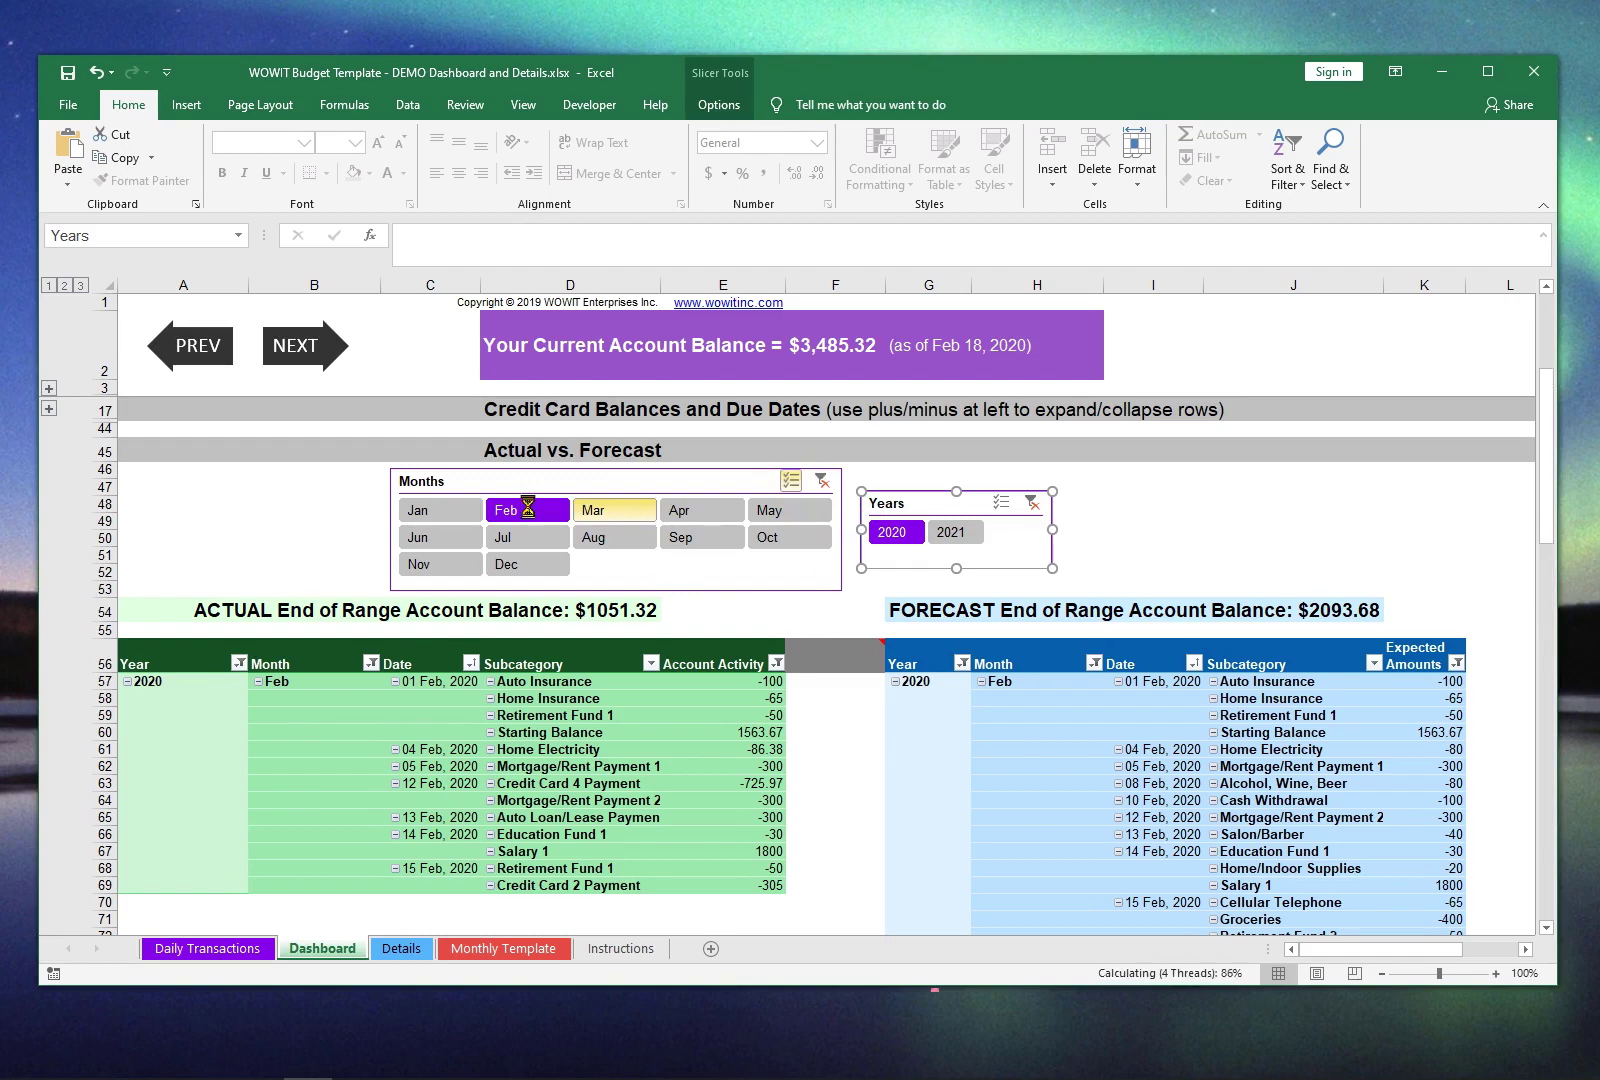
pyautogui.click(440, 515)
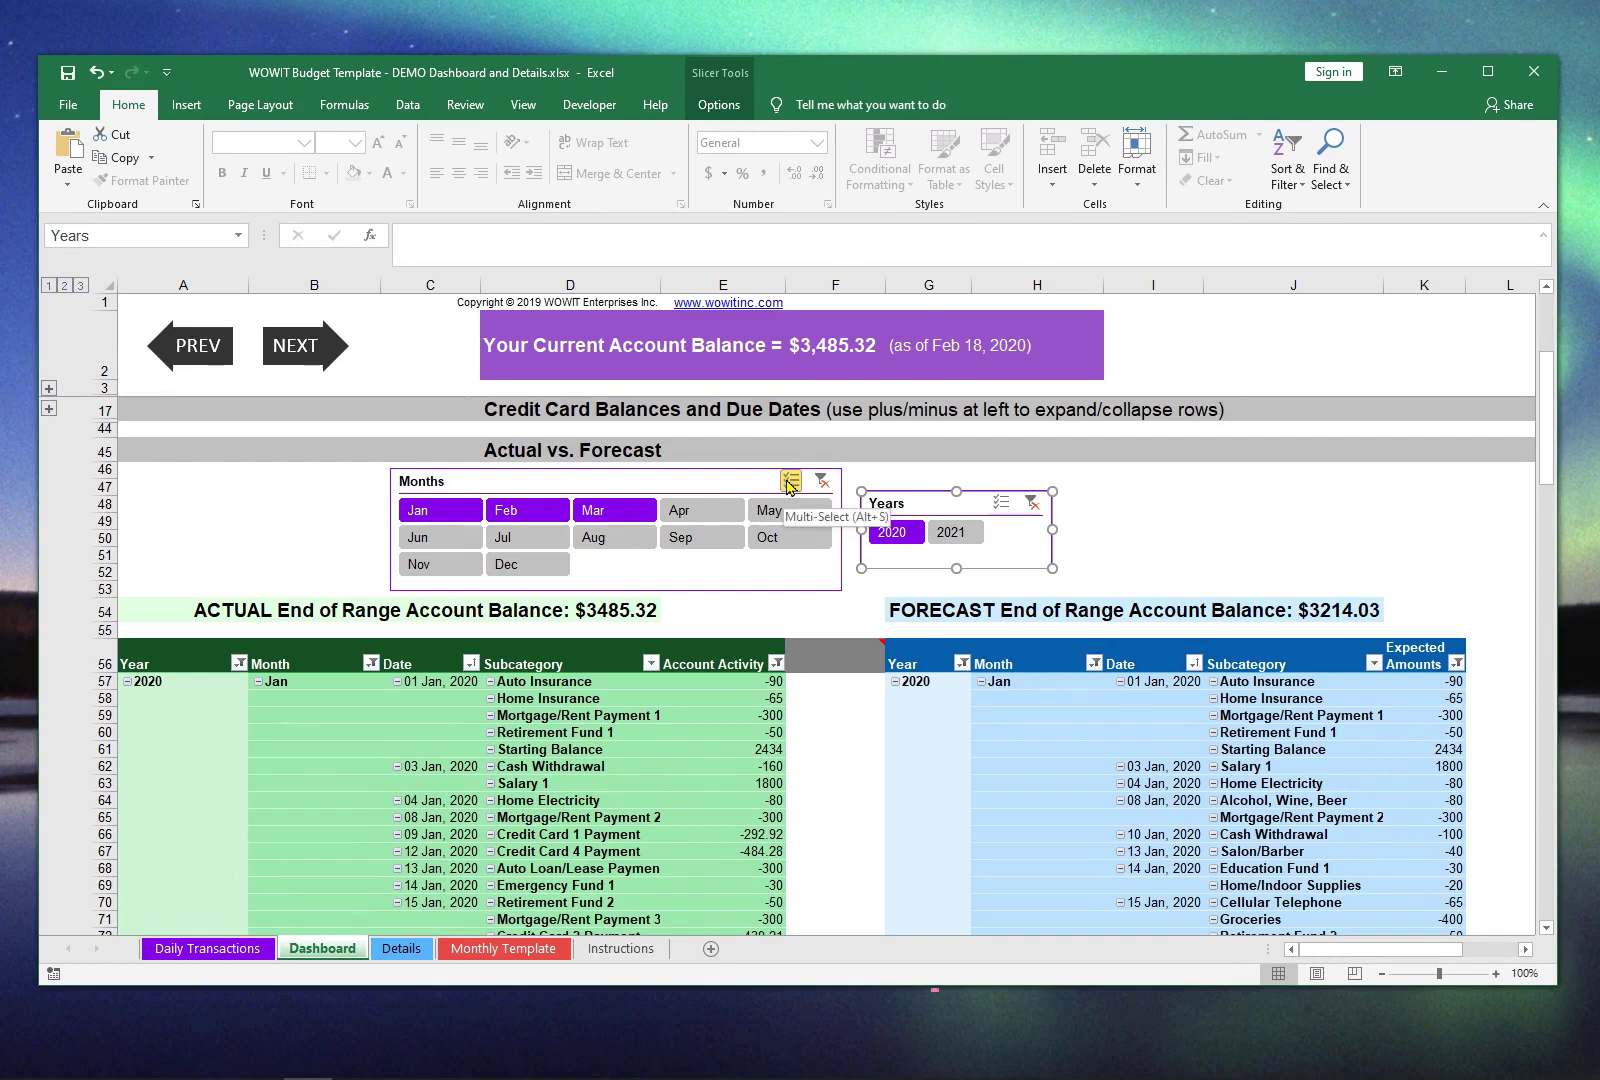
# Turn Multi-Select off, try March then February alone, then drag-select January through March
pyautogui.click(790, 484)
pyautogui.click(612, 512)
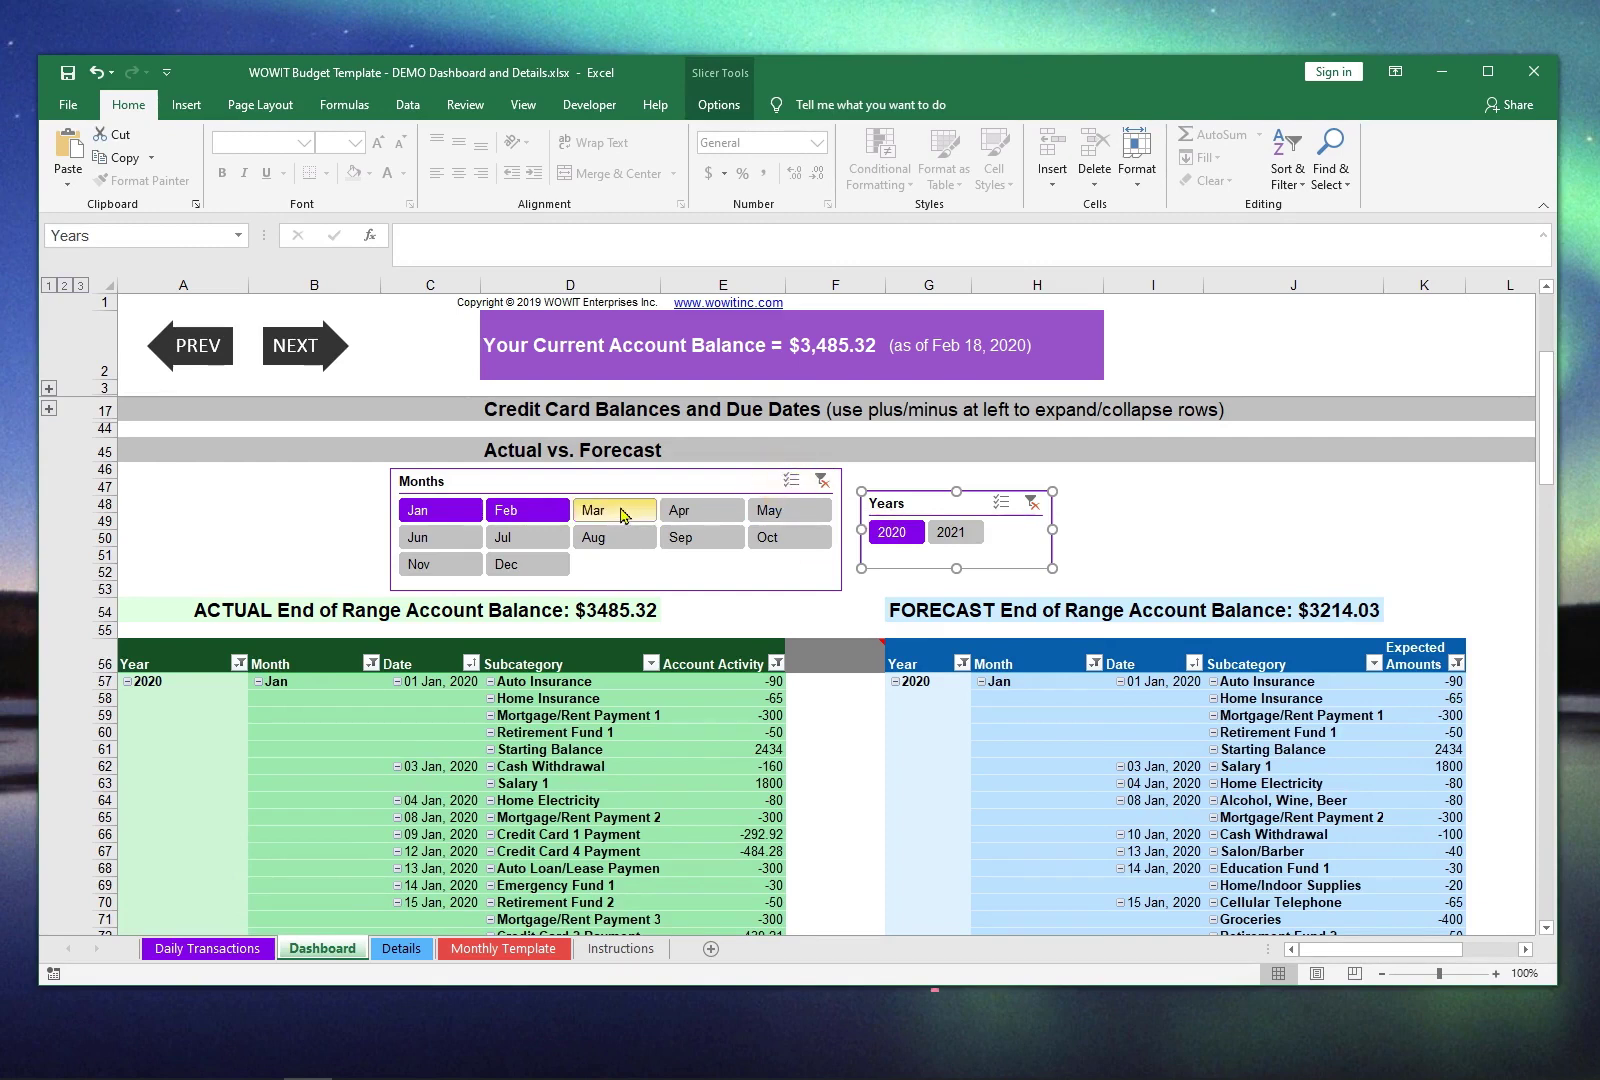
pyautogui.click(622, 513)
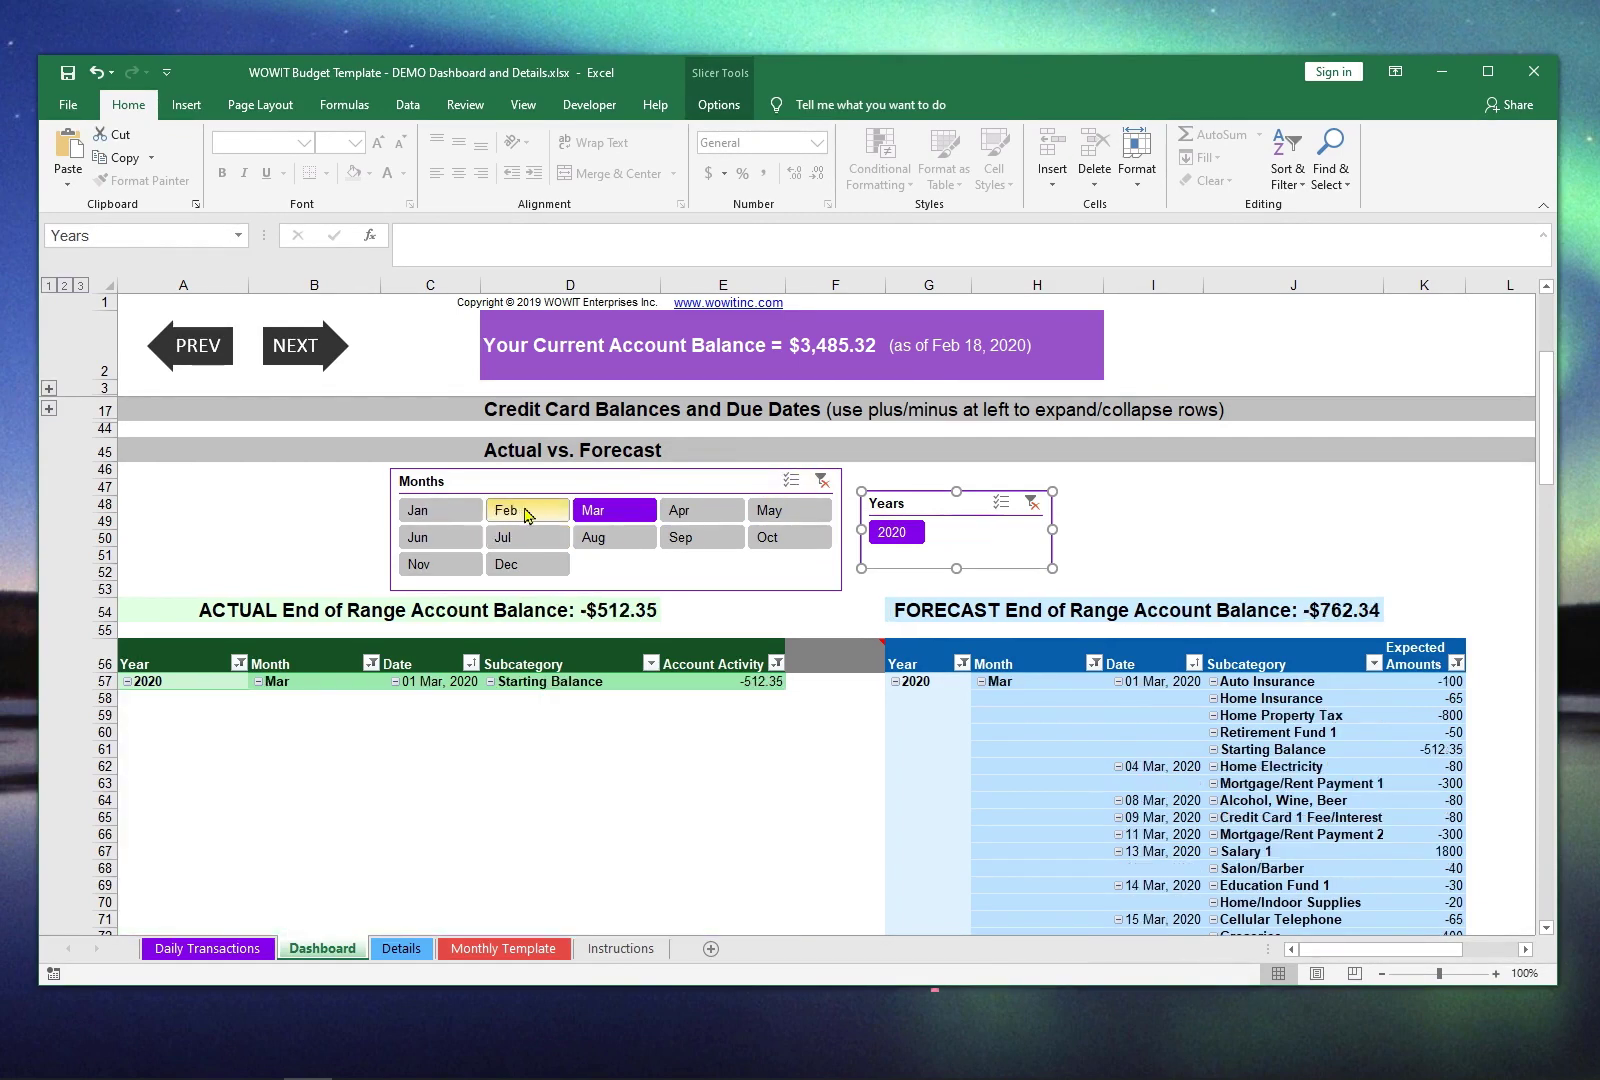
pyautogui.click(527, 513)
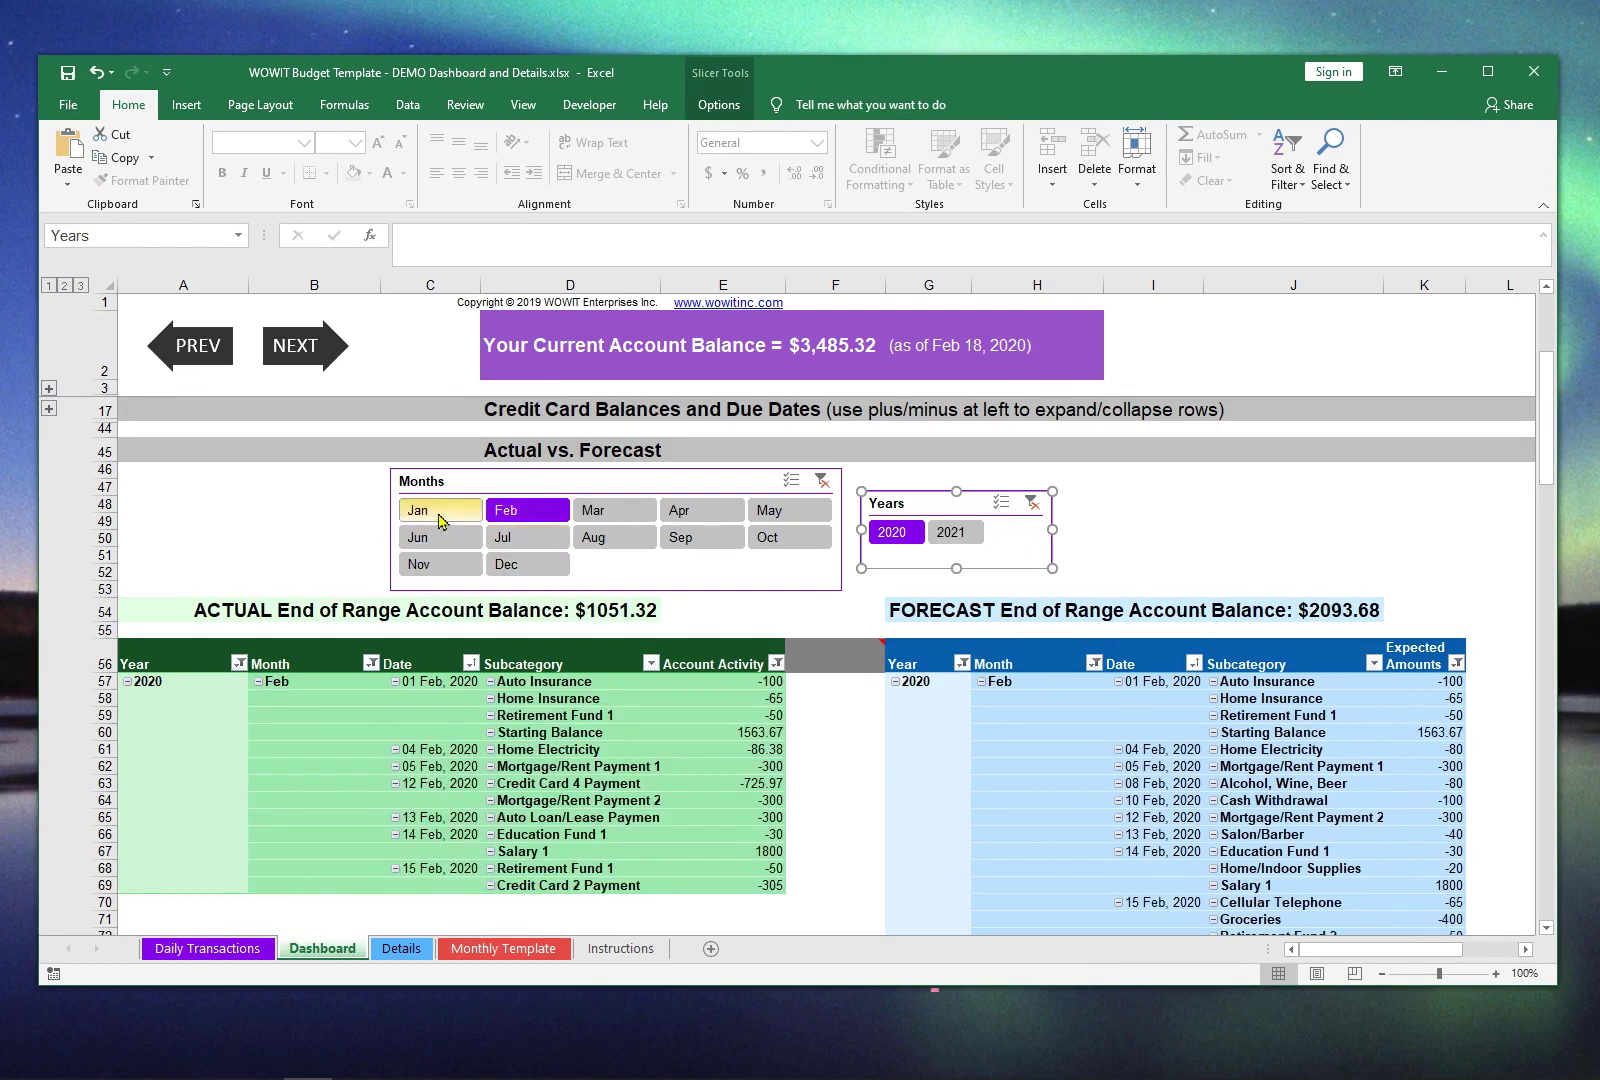
pyautogui.click(440, 515)
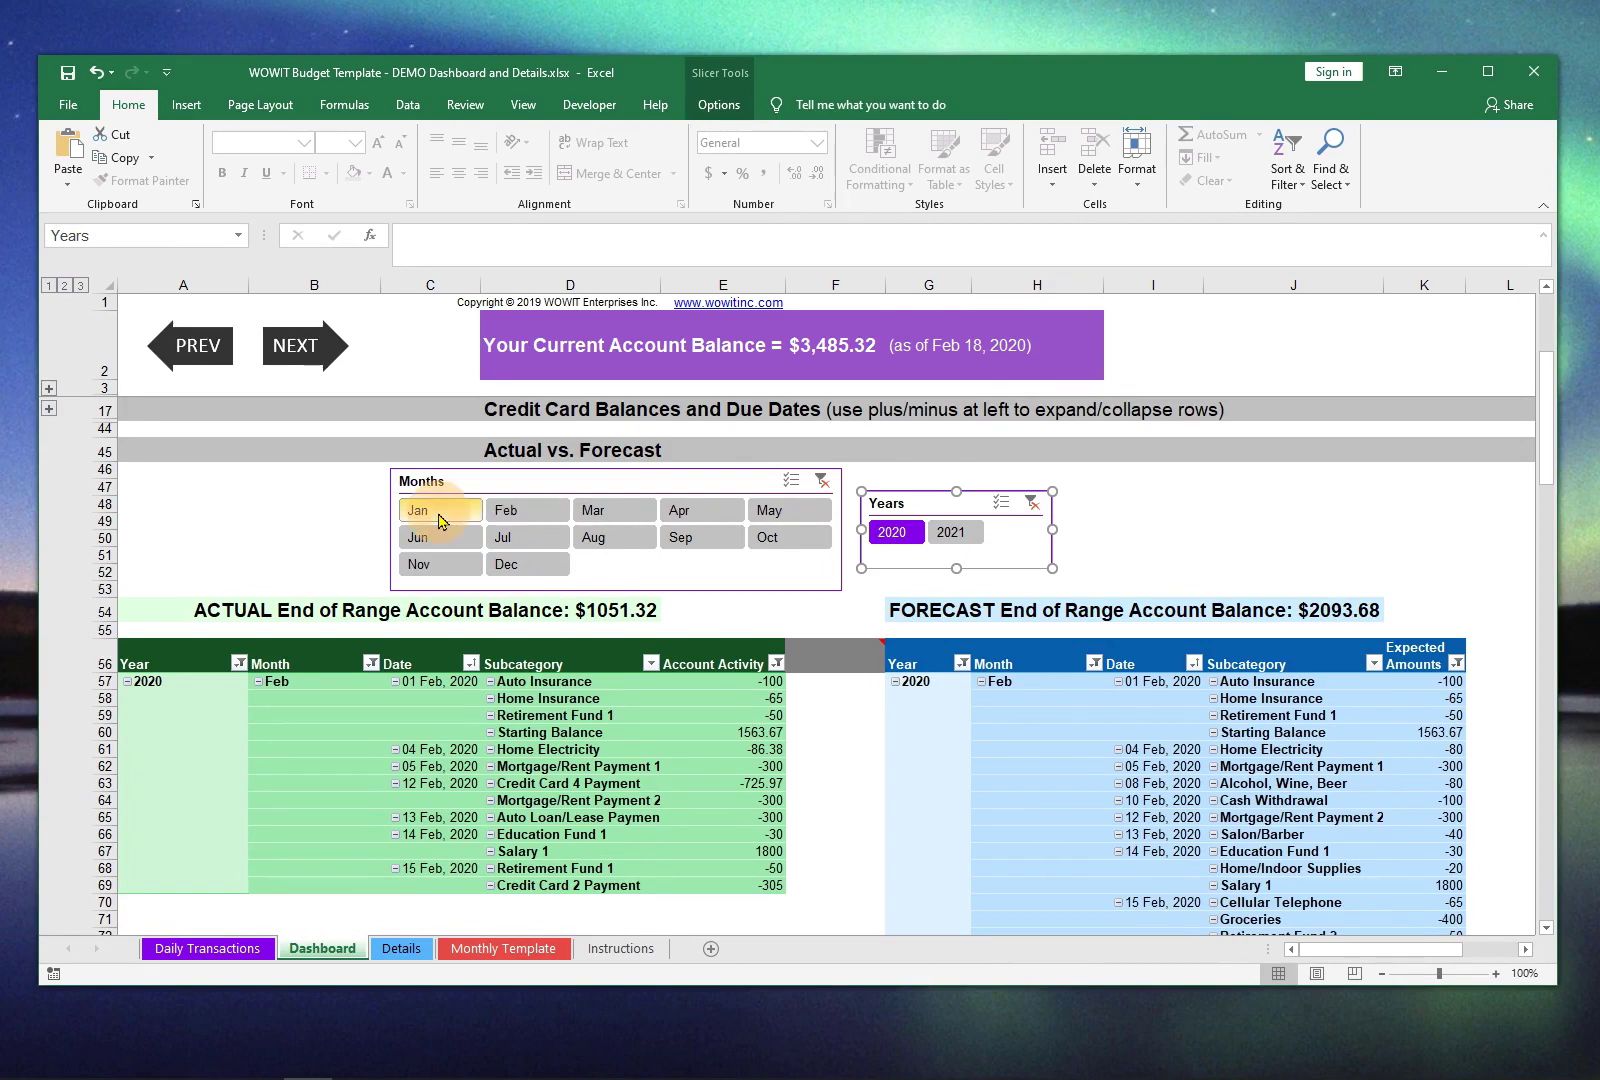
pyautogui.moveTo(440, 520); pyautogui.dragTo(600, 524)
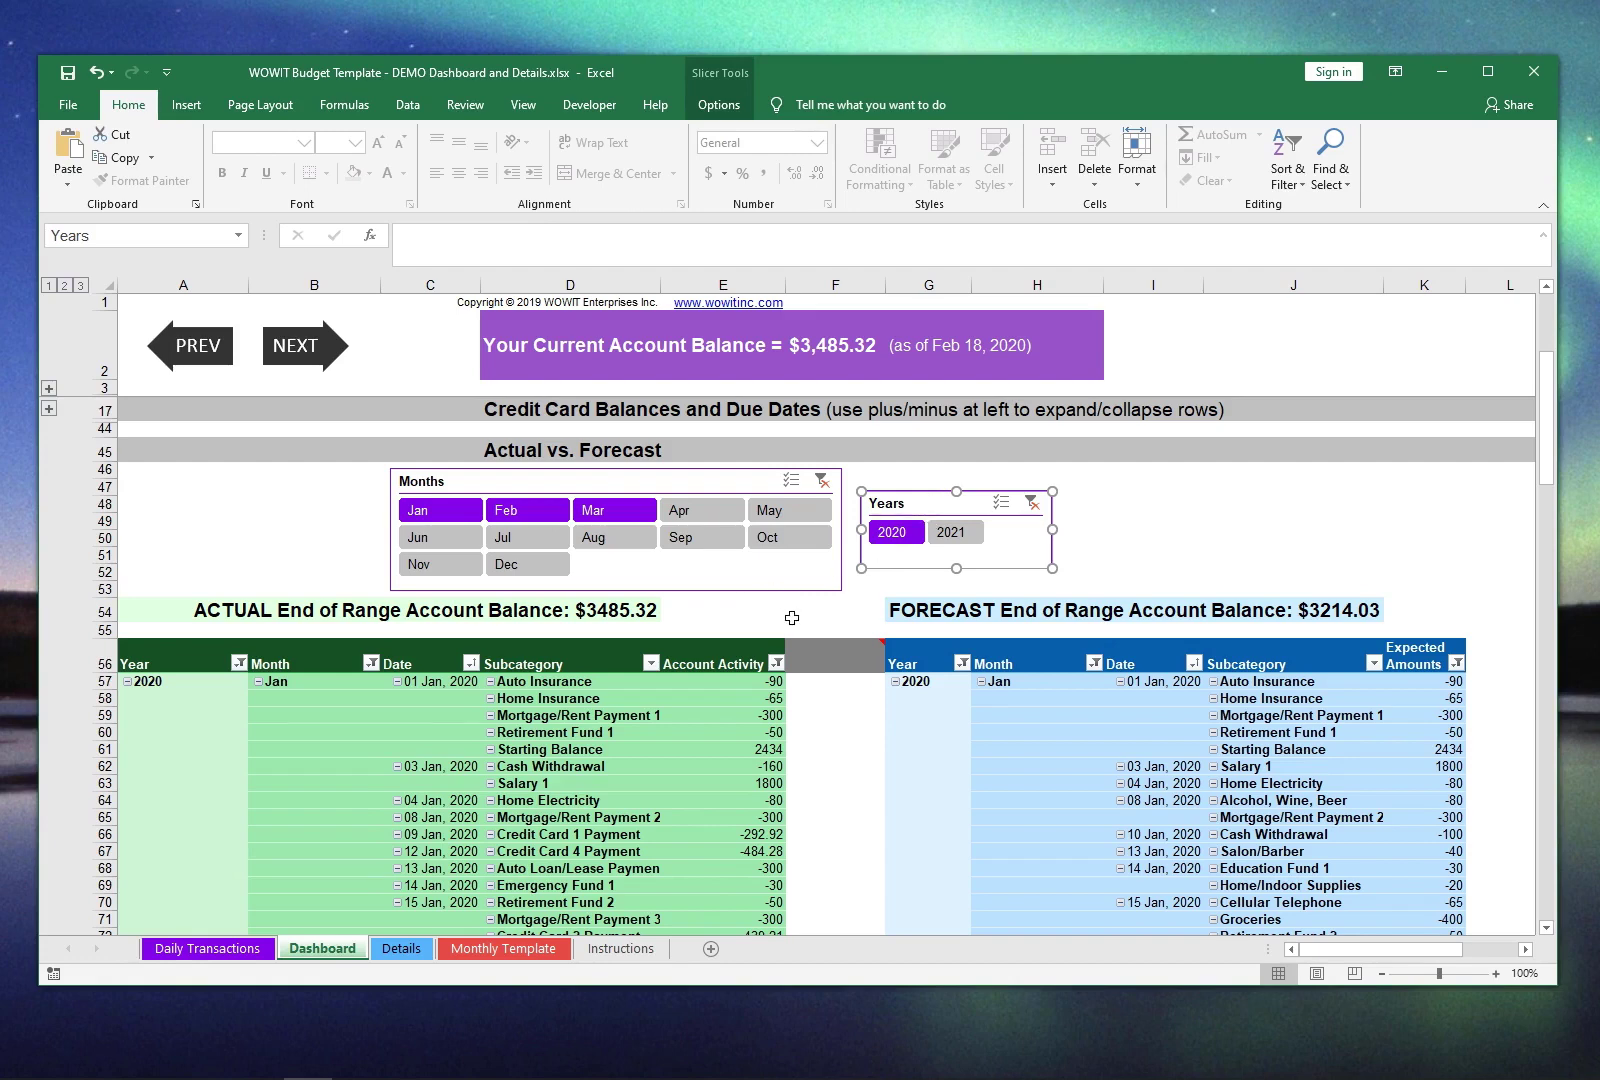
# Clear the Months slicer filter, pick Feb alone, and select cell E54
pyautogui.click(826, 483)
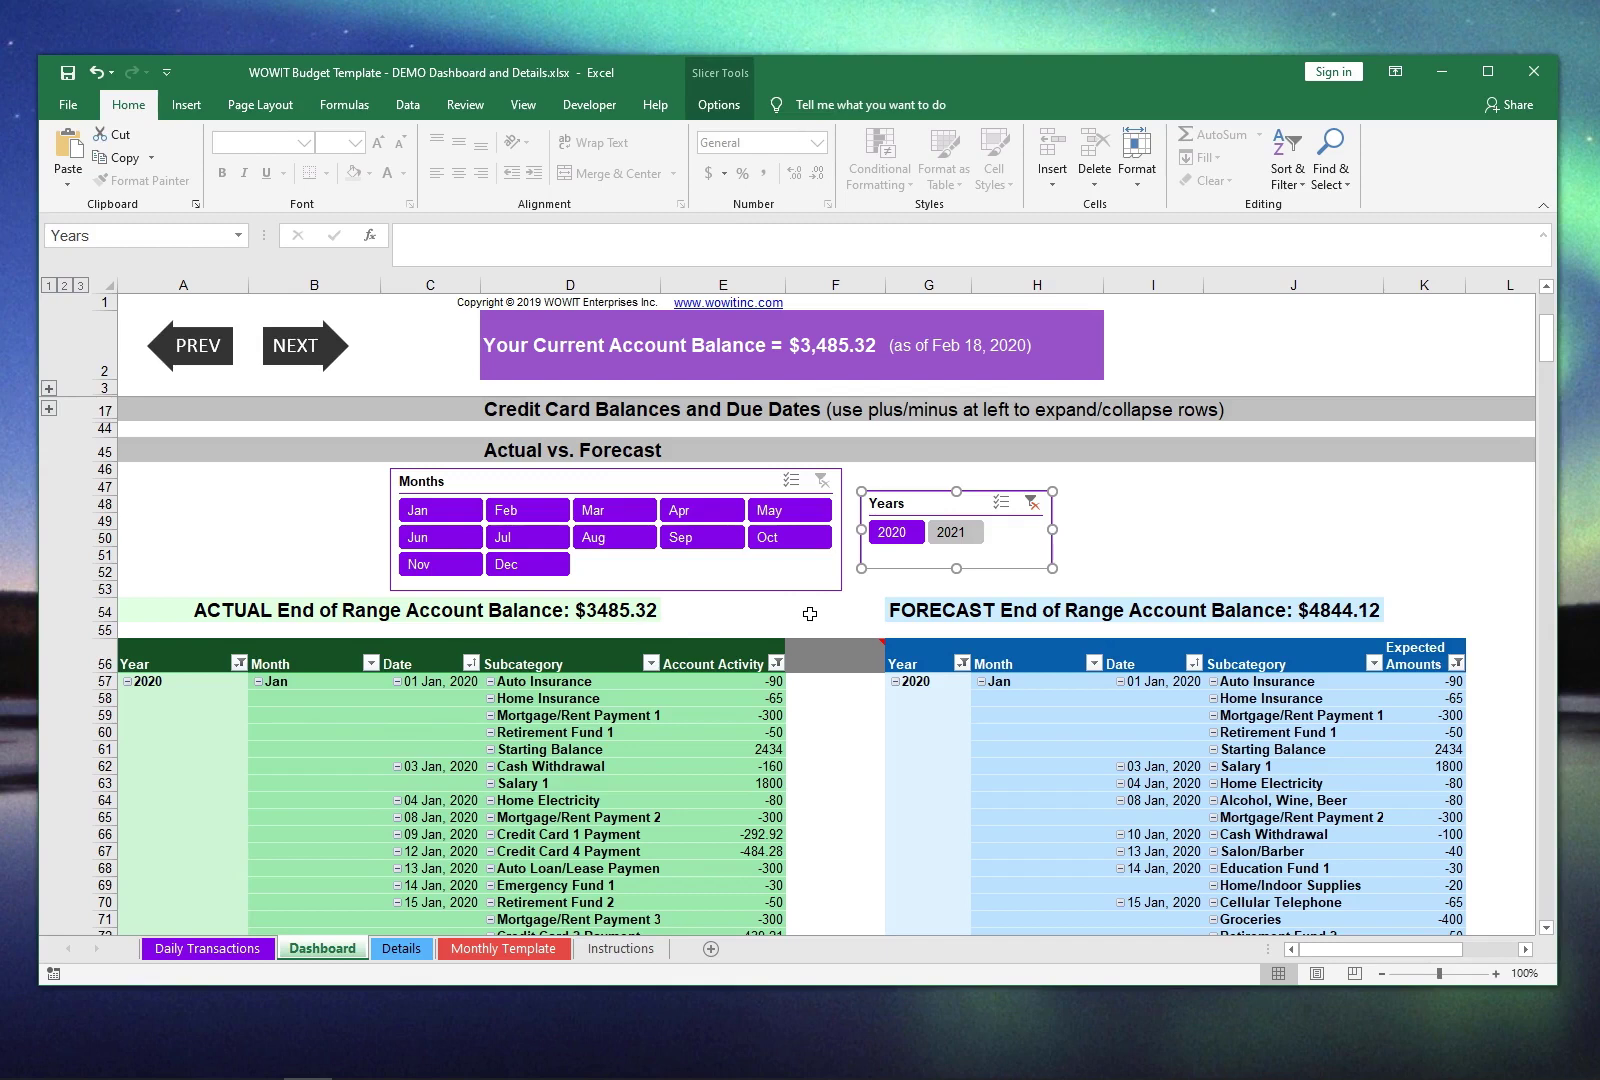
pyautogui.click(527, 510)
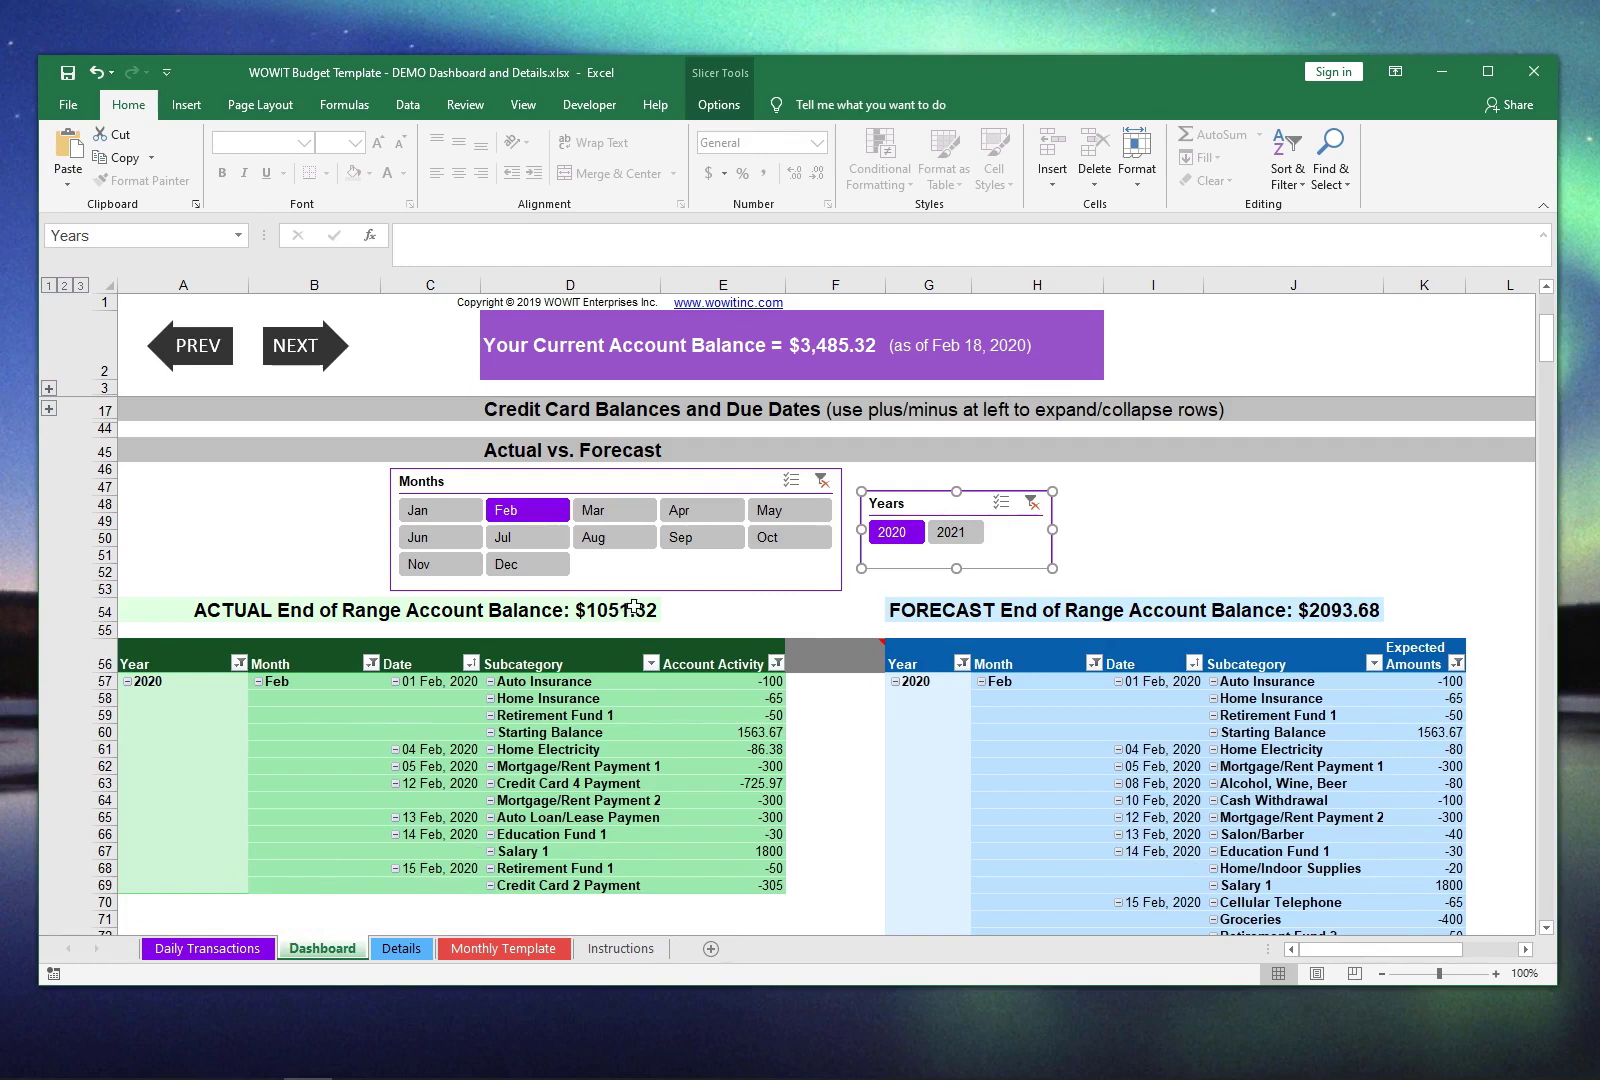
pyautogui.click(720, 610)
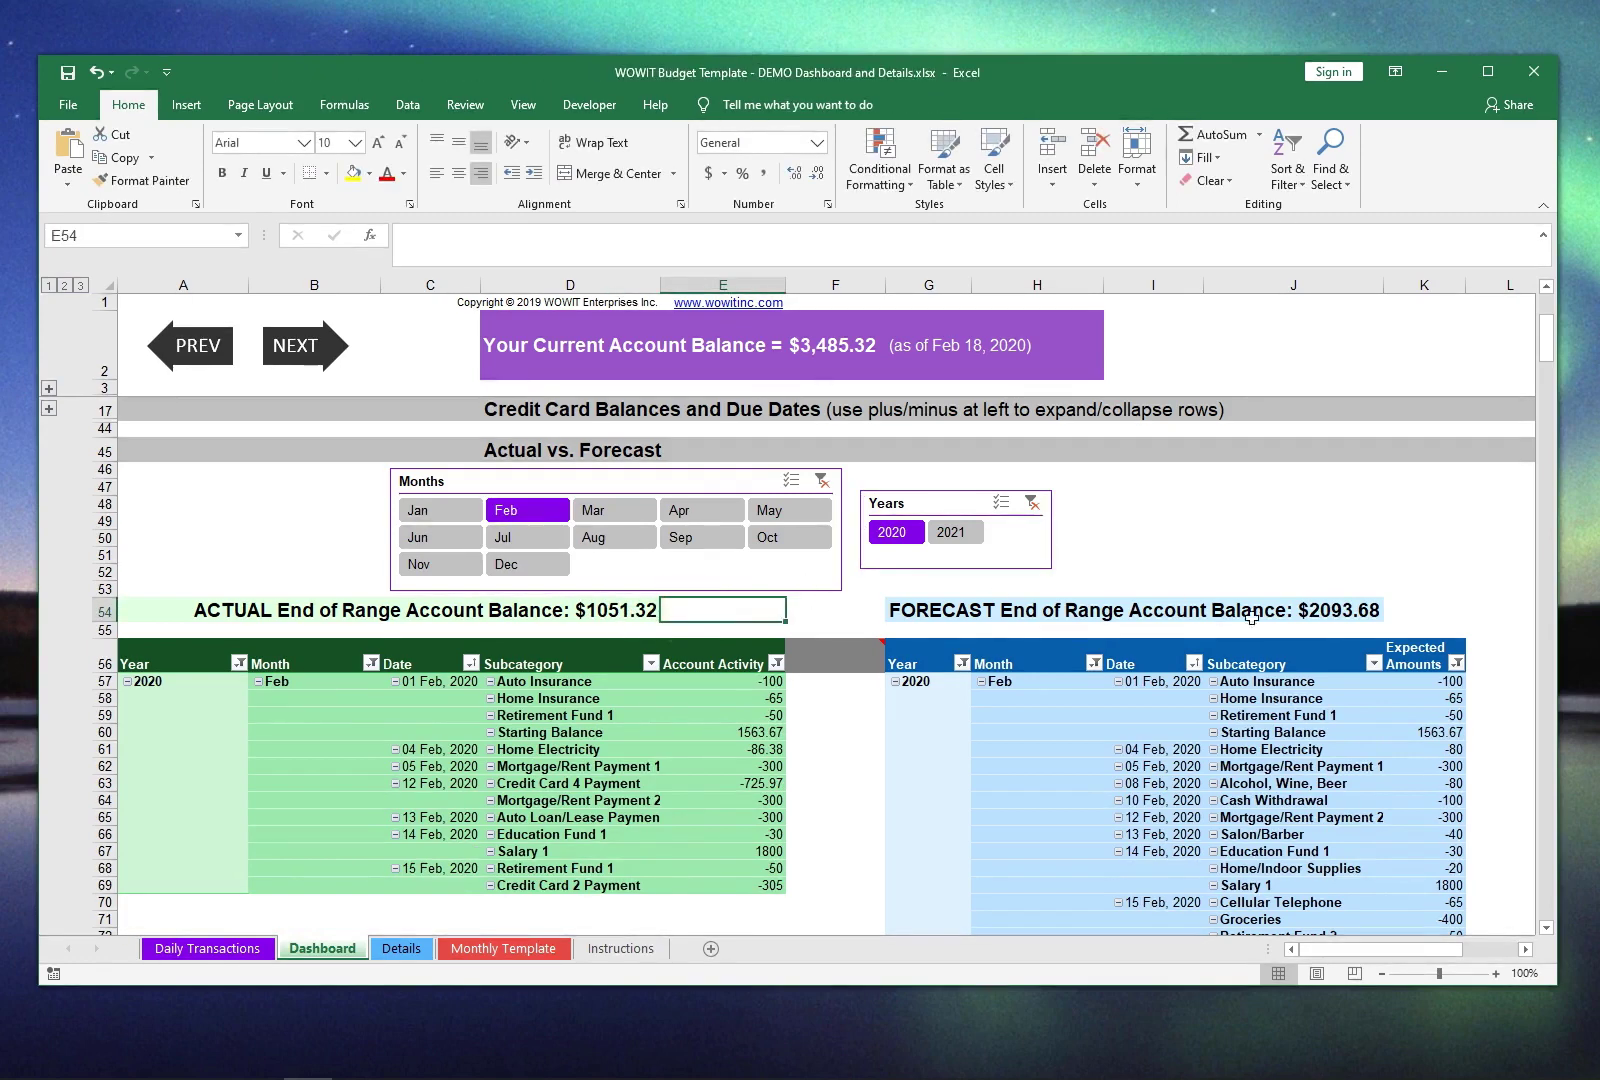
# Select K54, then Ctrl-click Jan so the tables show January and February 2020
pyautogui.click(1411, 610)
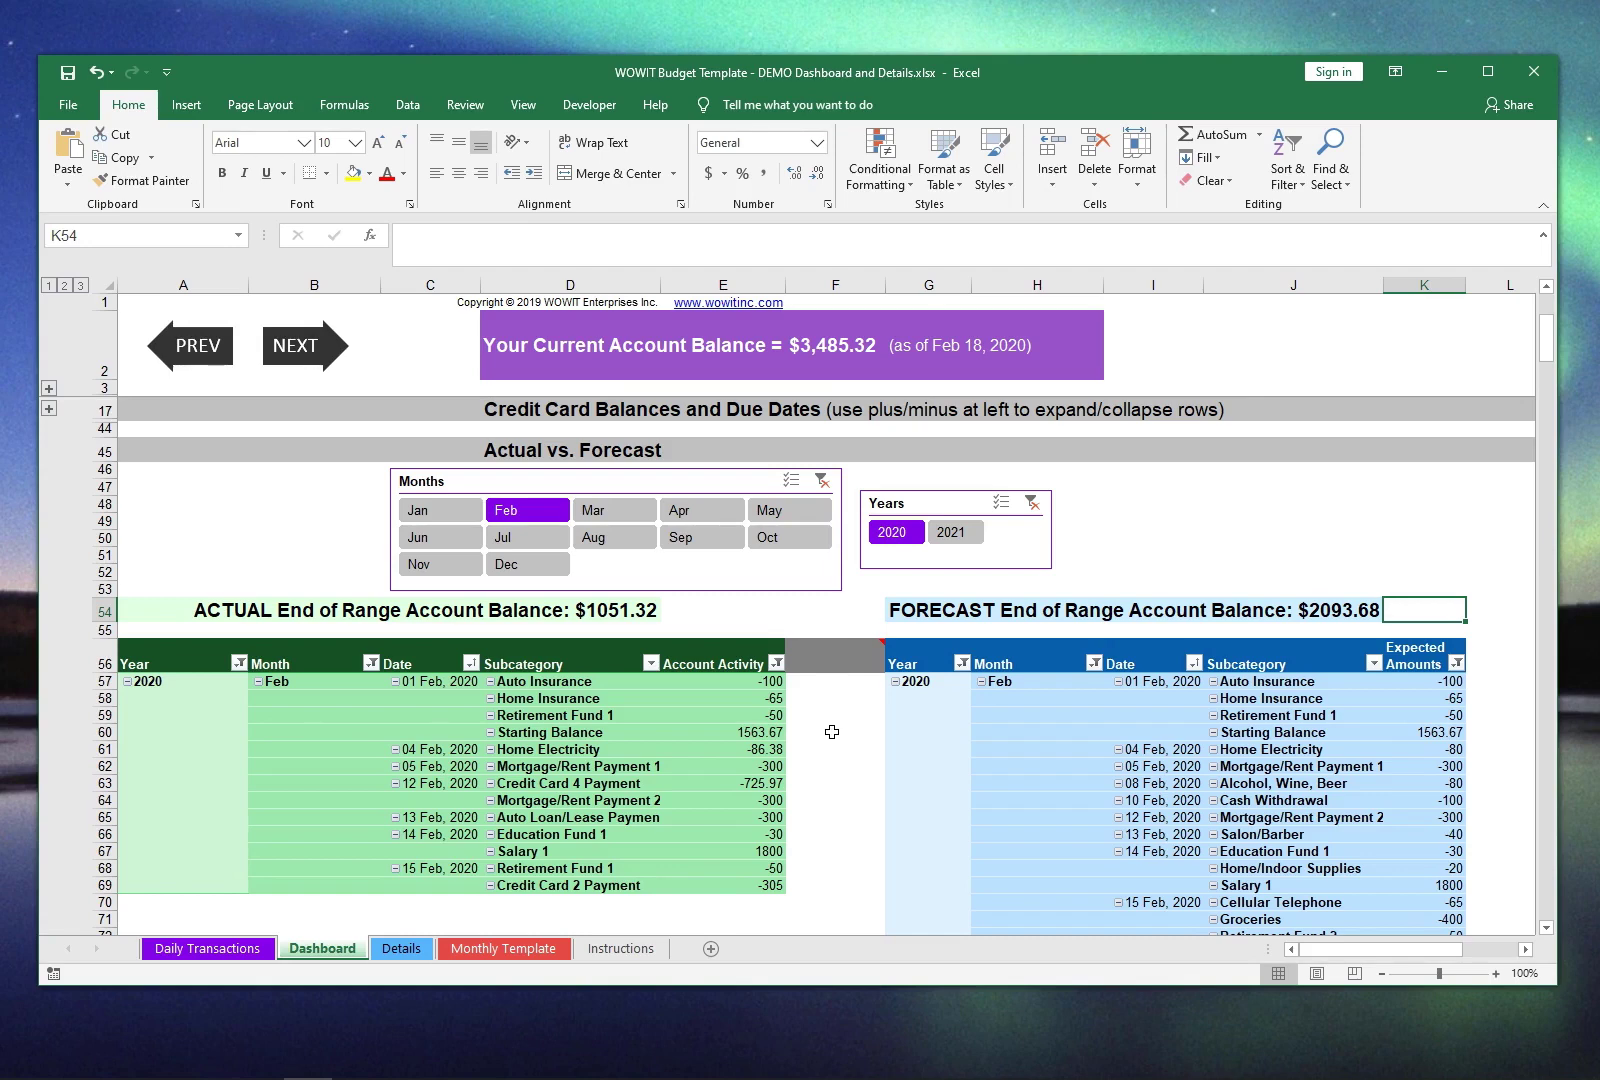
pyautogui.click(440, 512)
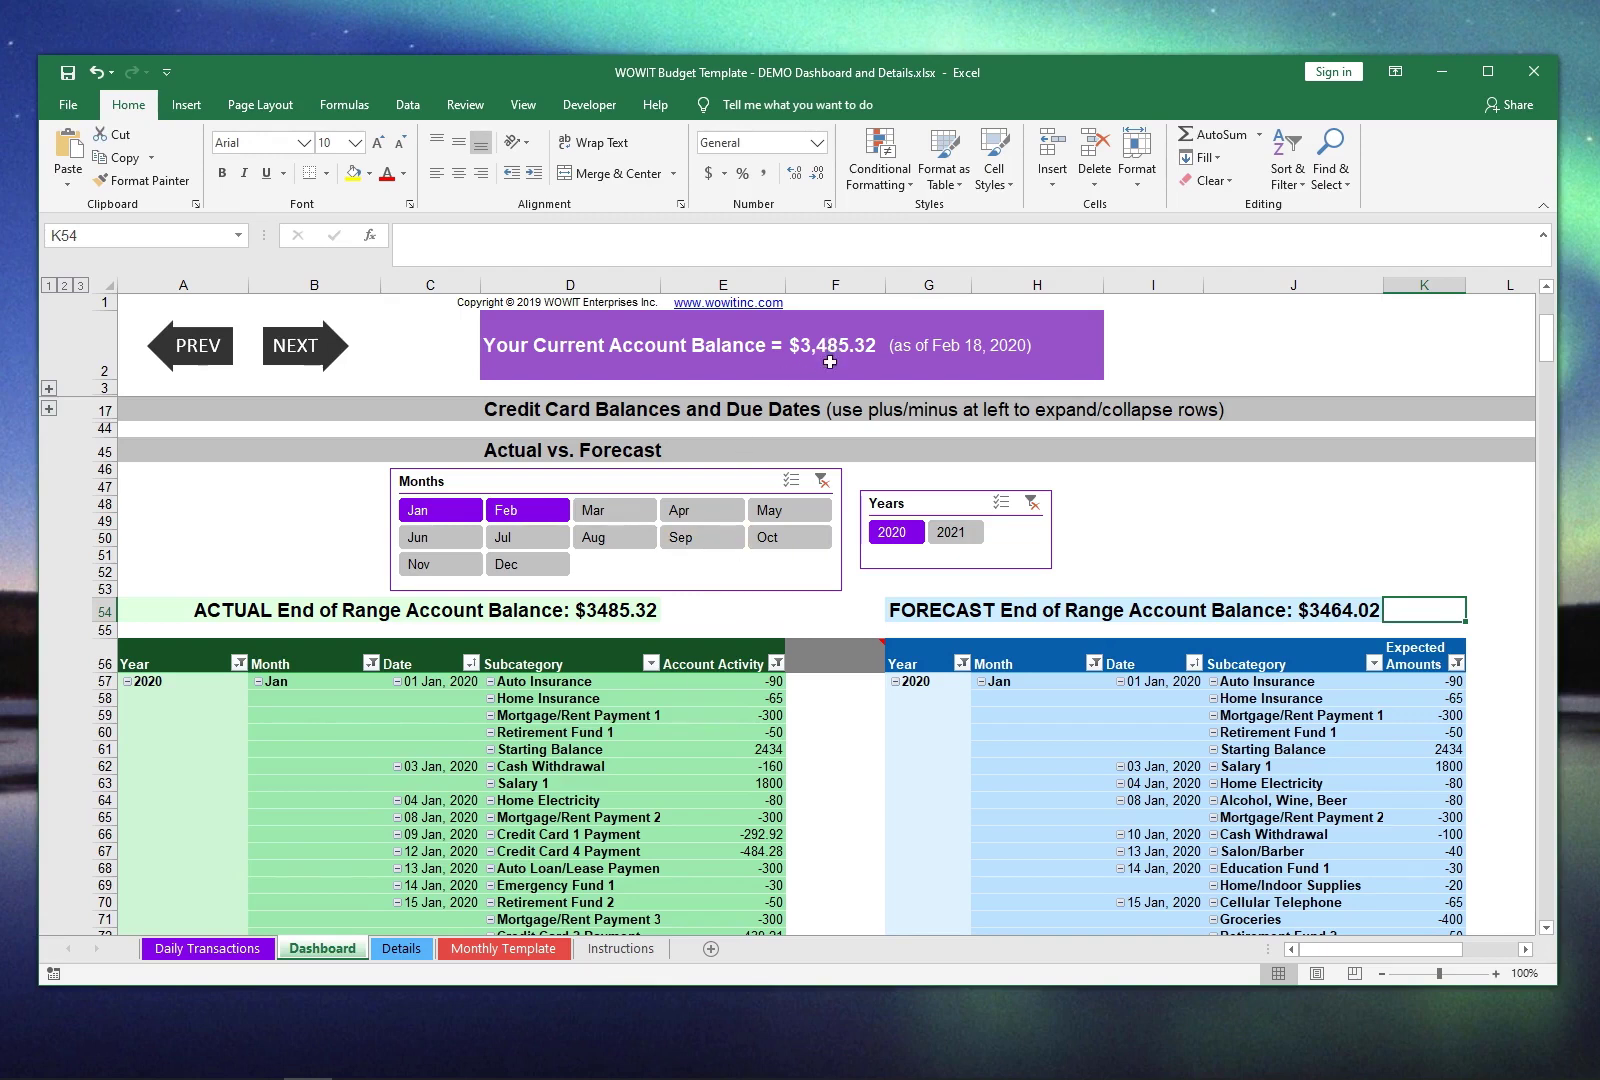
# Expand Year at a Glance, select E54, choose only Jan in the Months slicer, then collapse the rows
pyautogui.click(48, 406)
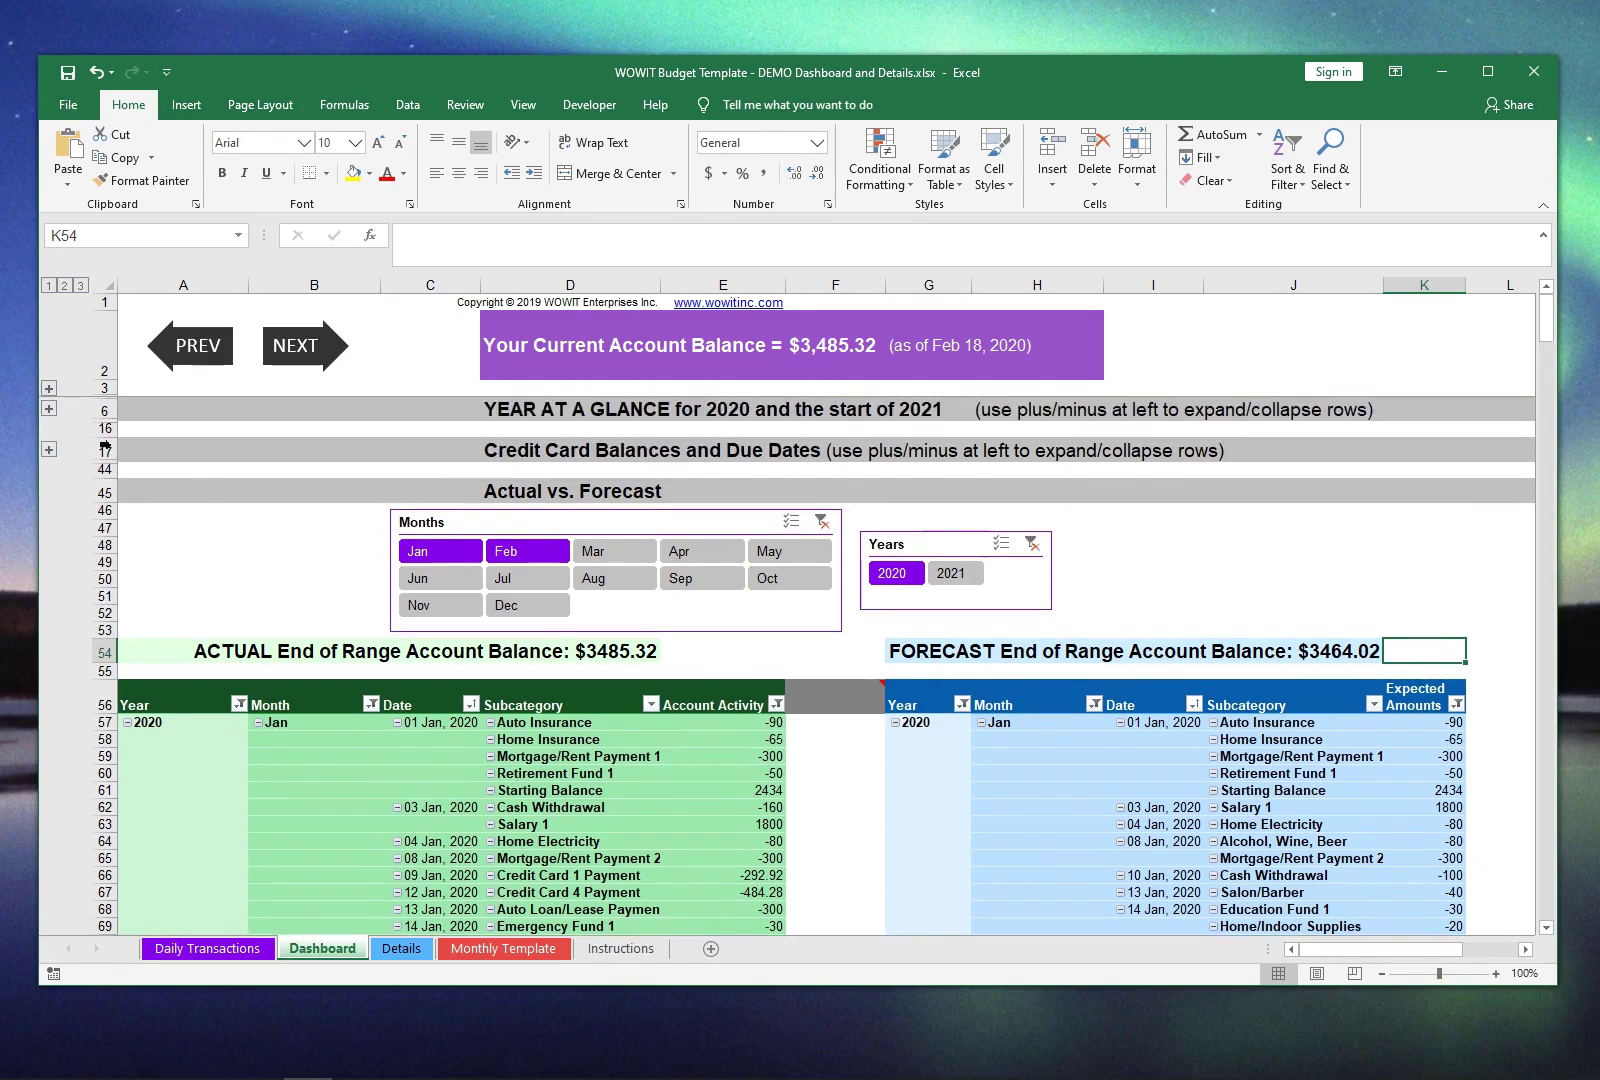
pyautogui.click(48, 407)
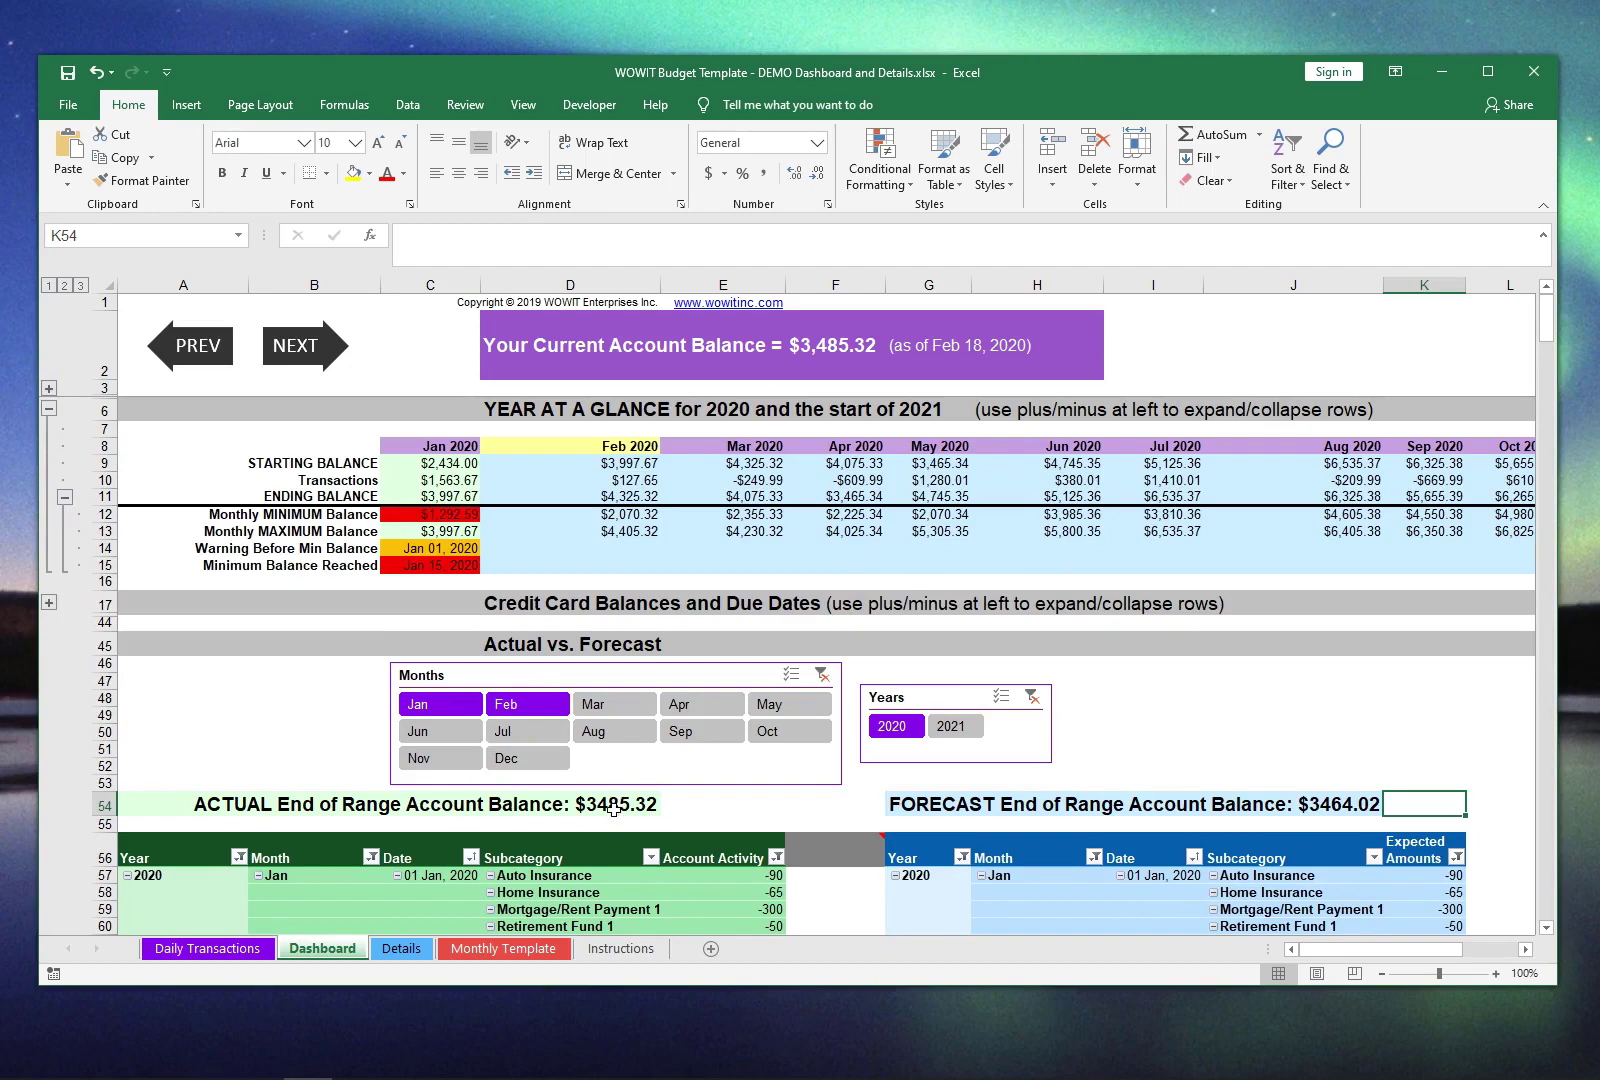
pyautogui.click(674, 800)
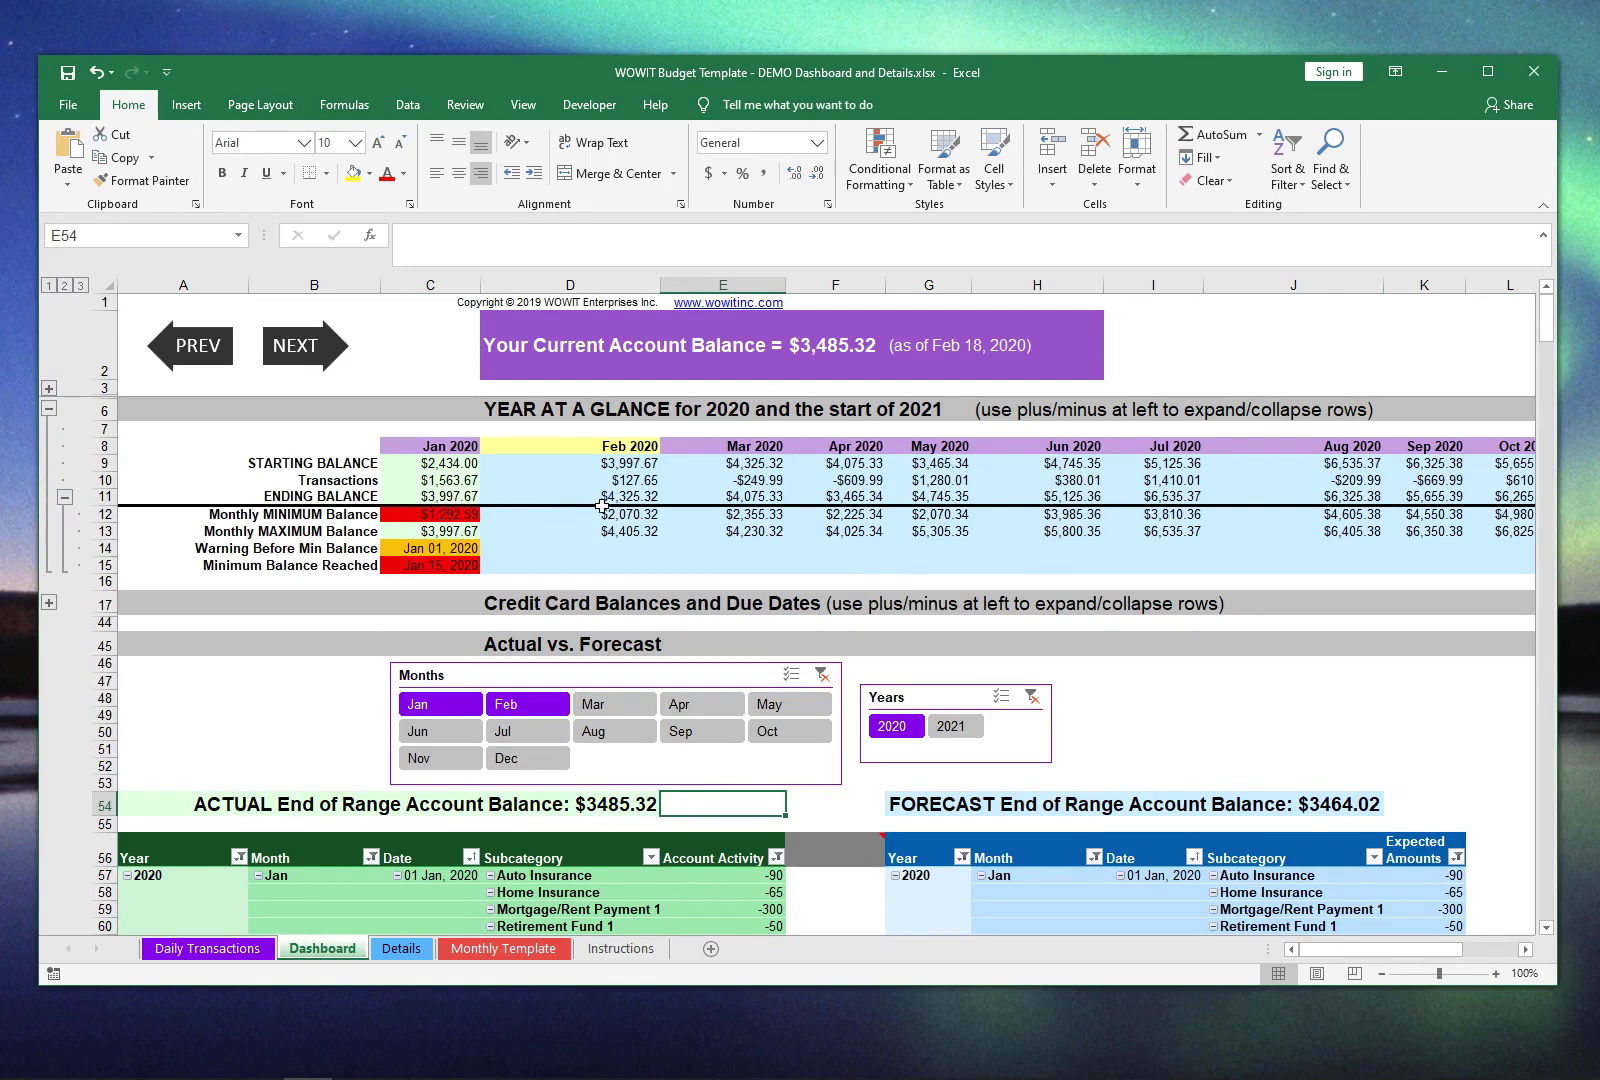
pyautogui.keyDown('ctrl'); pyautogui.click(447, 710); pyautogui.keyUp('ctrl')
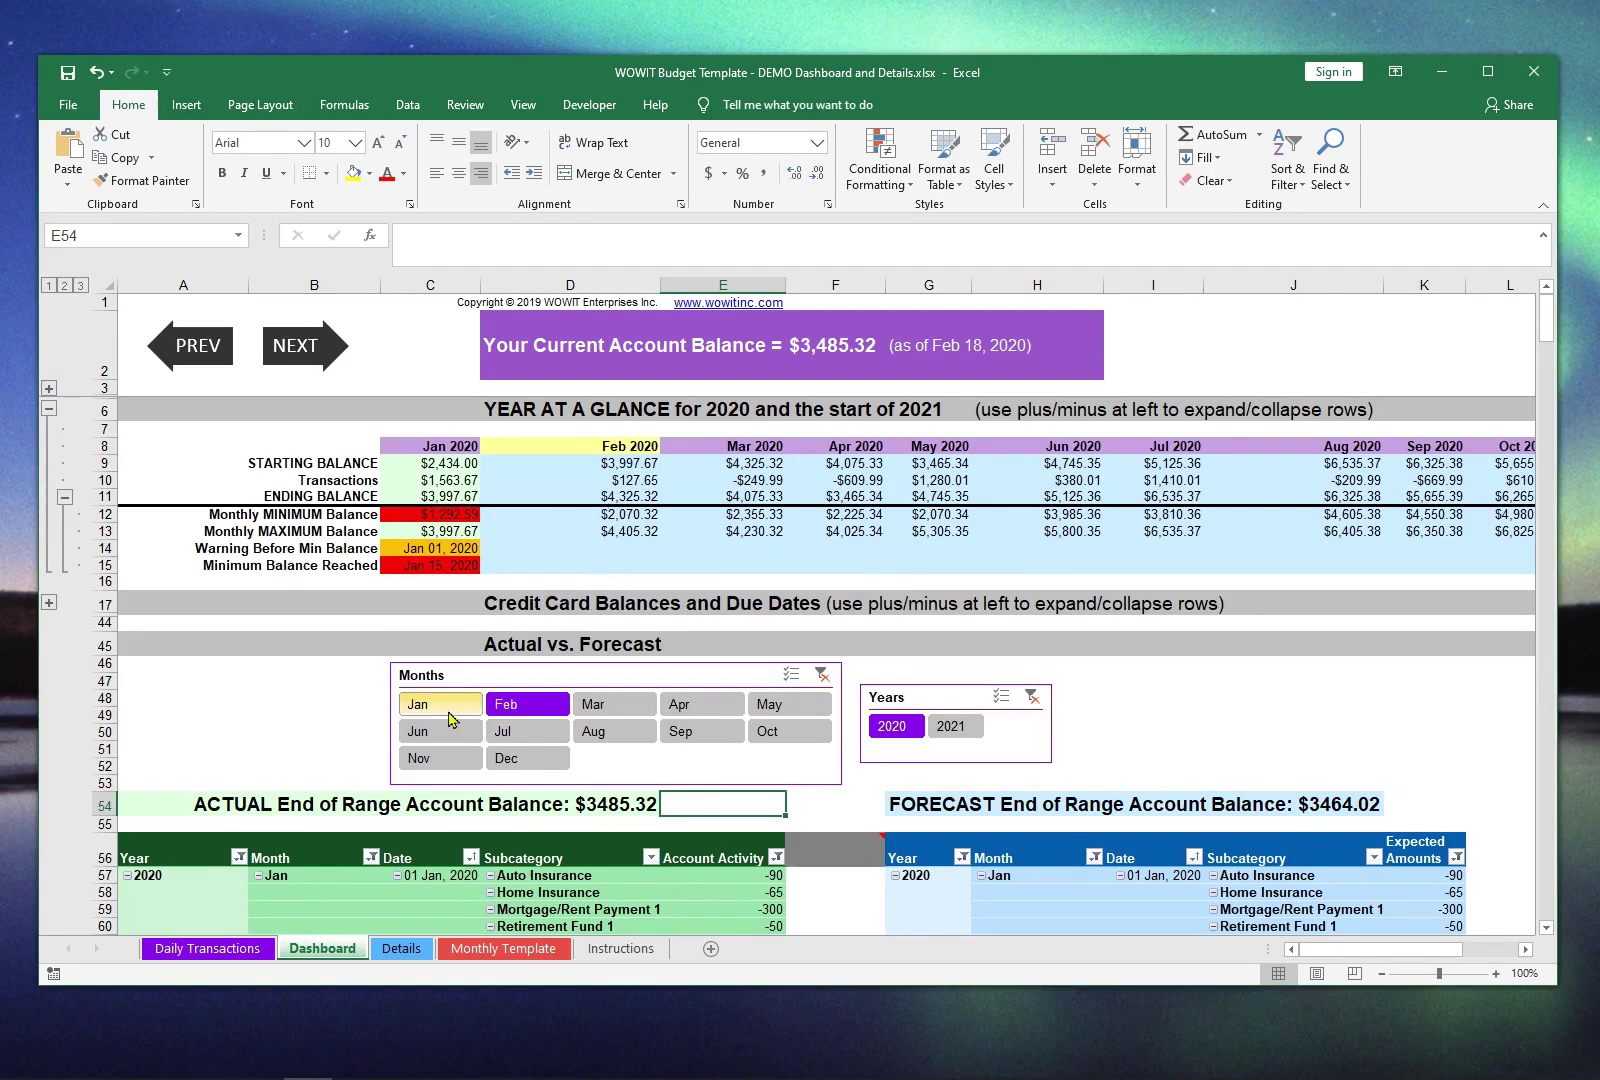
pyautogui.click(447, 710)
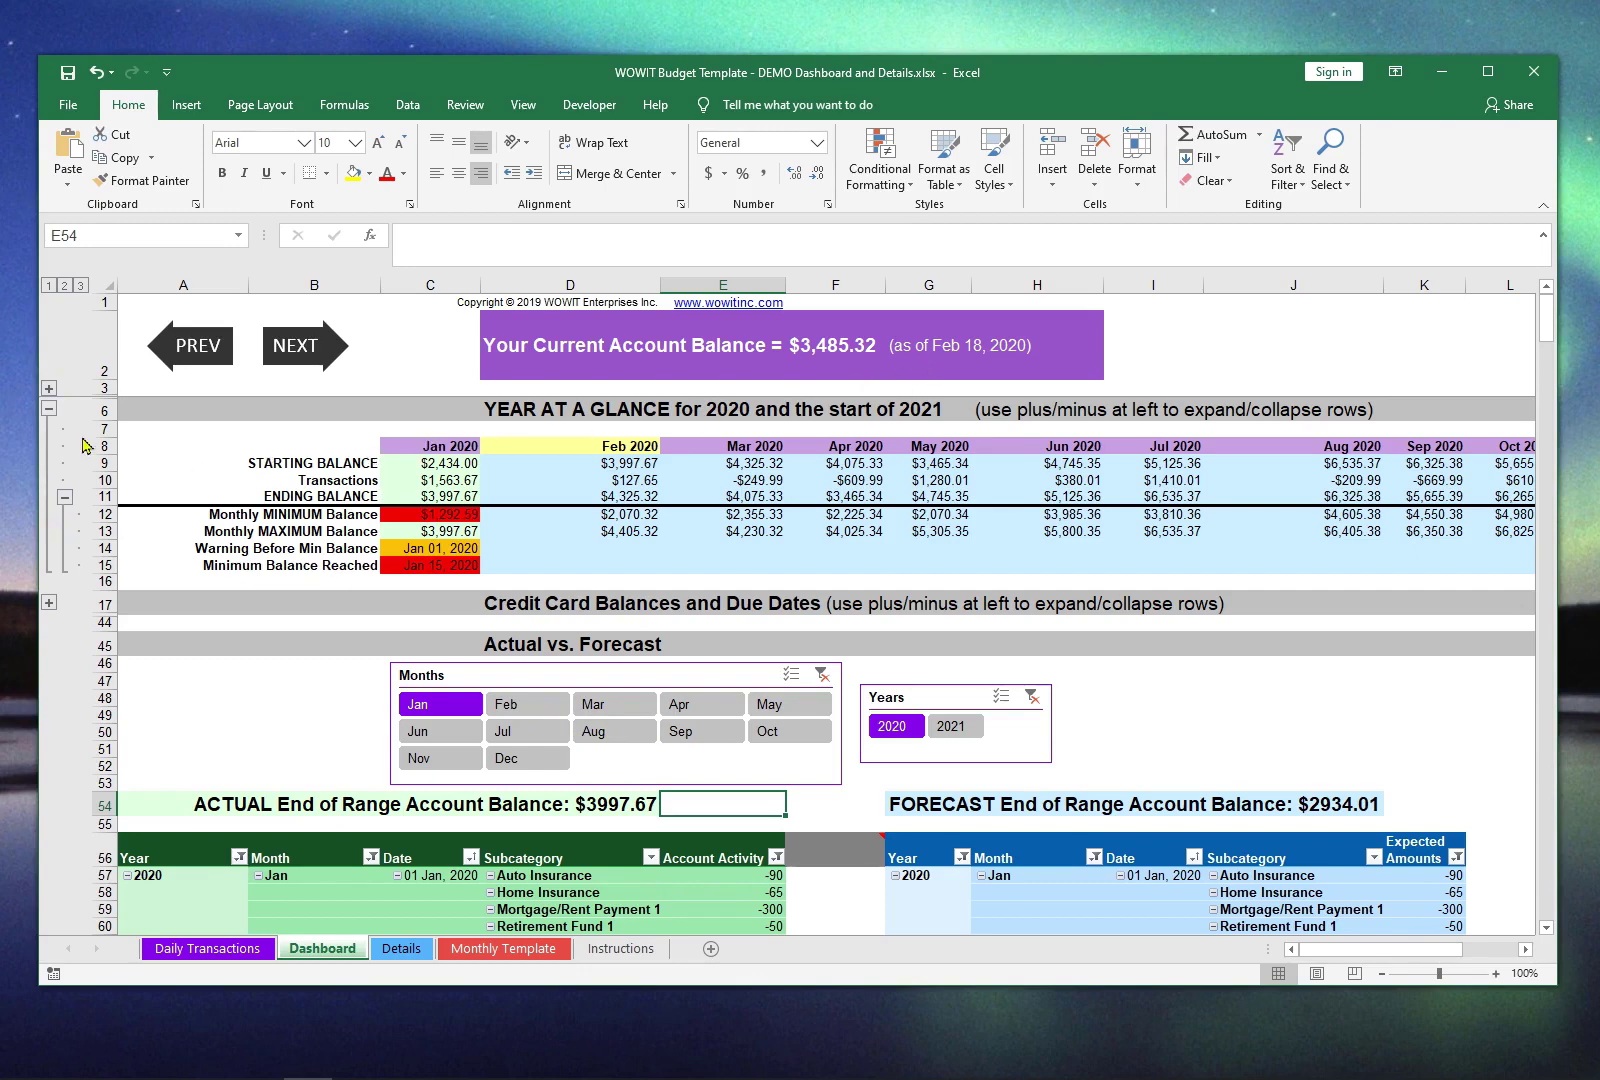
pyautogui.click(48, 408)
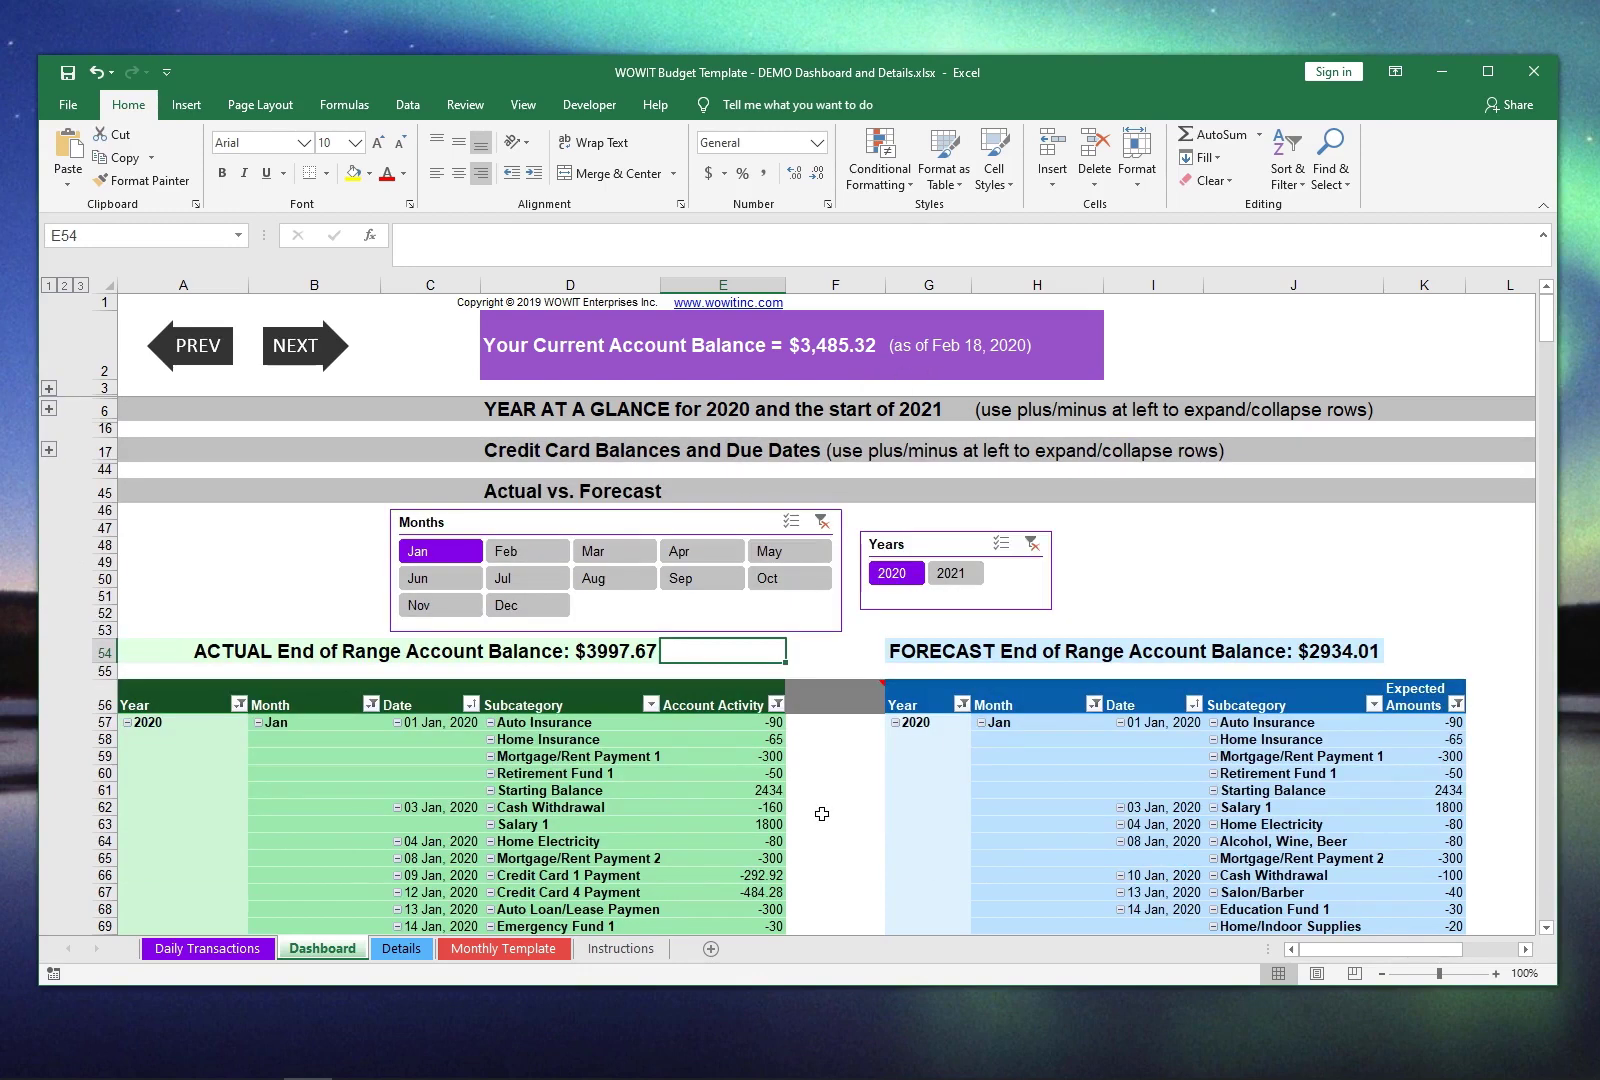
# Narrow the Months slicer to Feb only, showing $1051.32 actual versus $2093.68 forecast
pyautogui.click(792, 522)
pyautogui.click(703, 553)
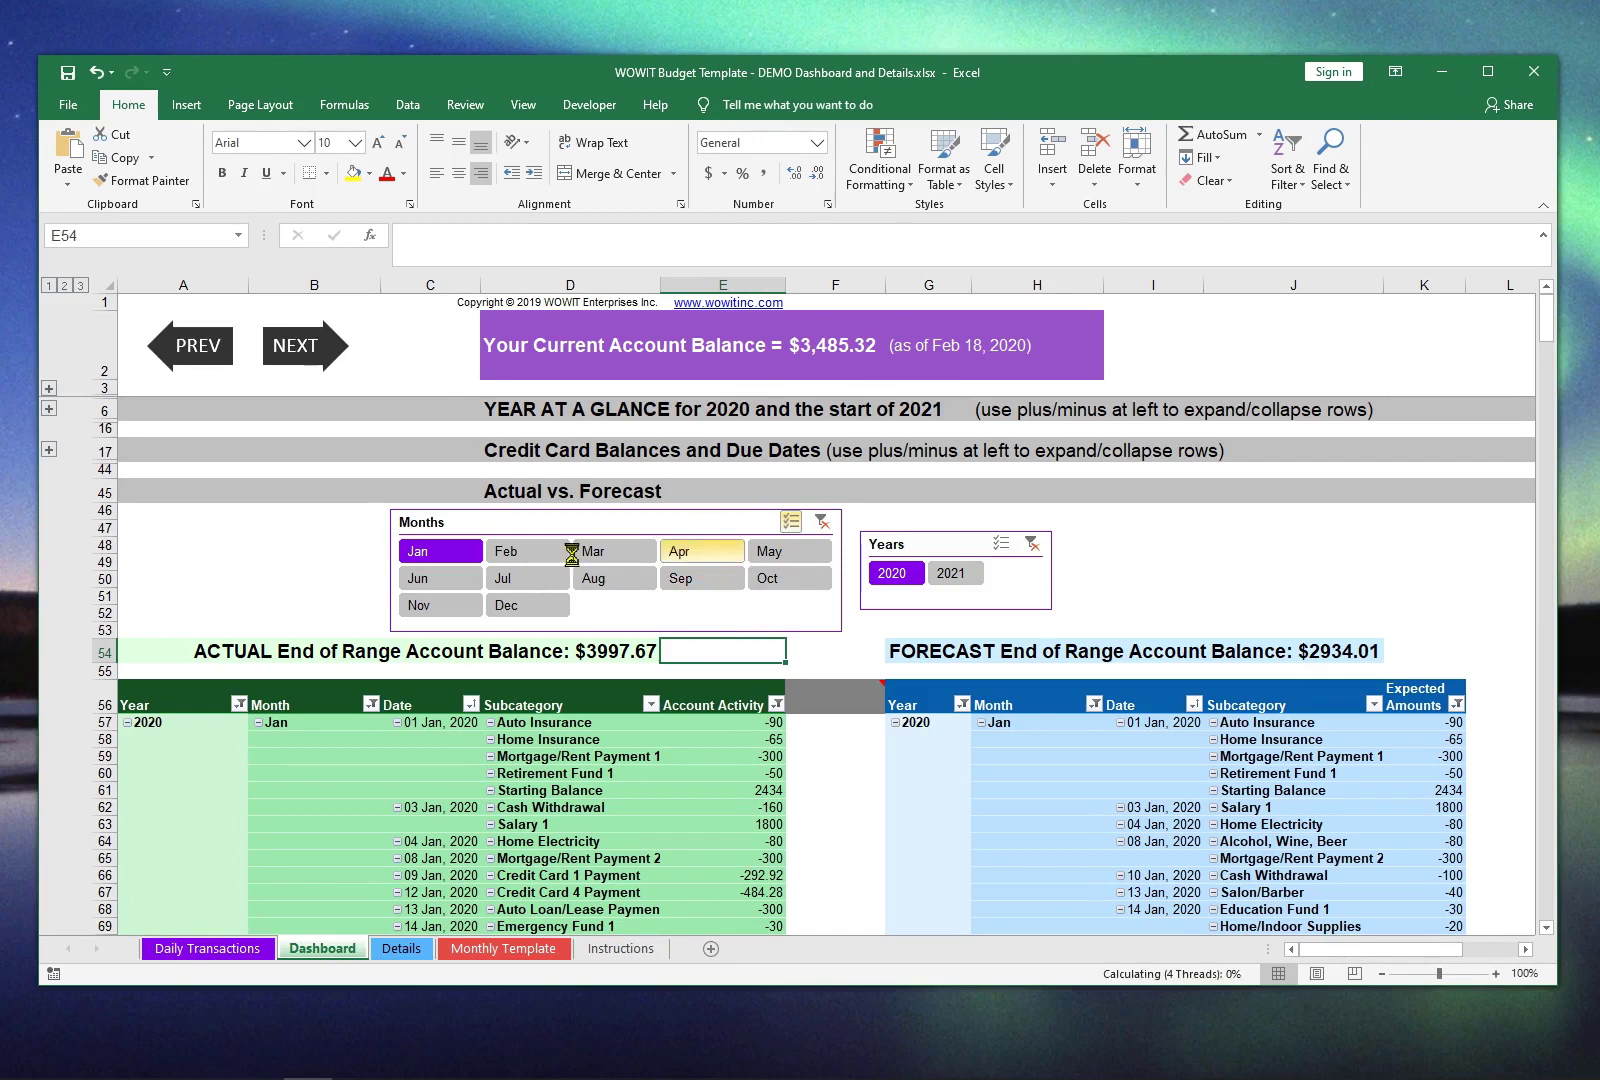
pyautogui.click(538, 551)
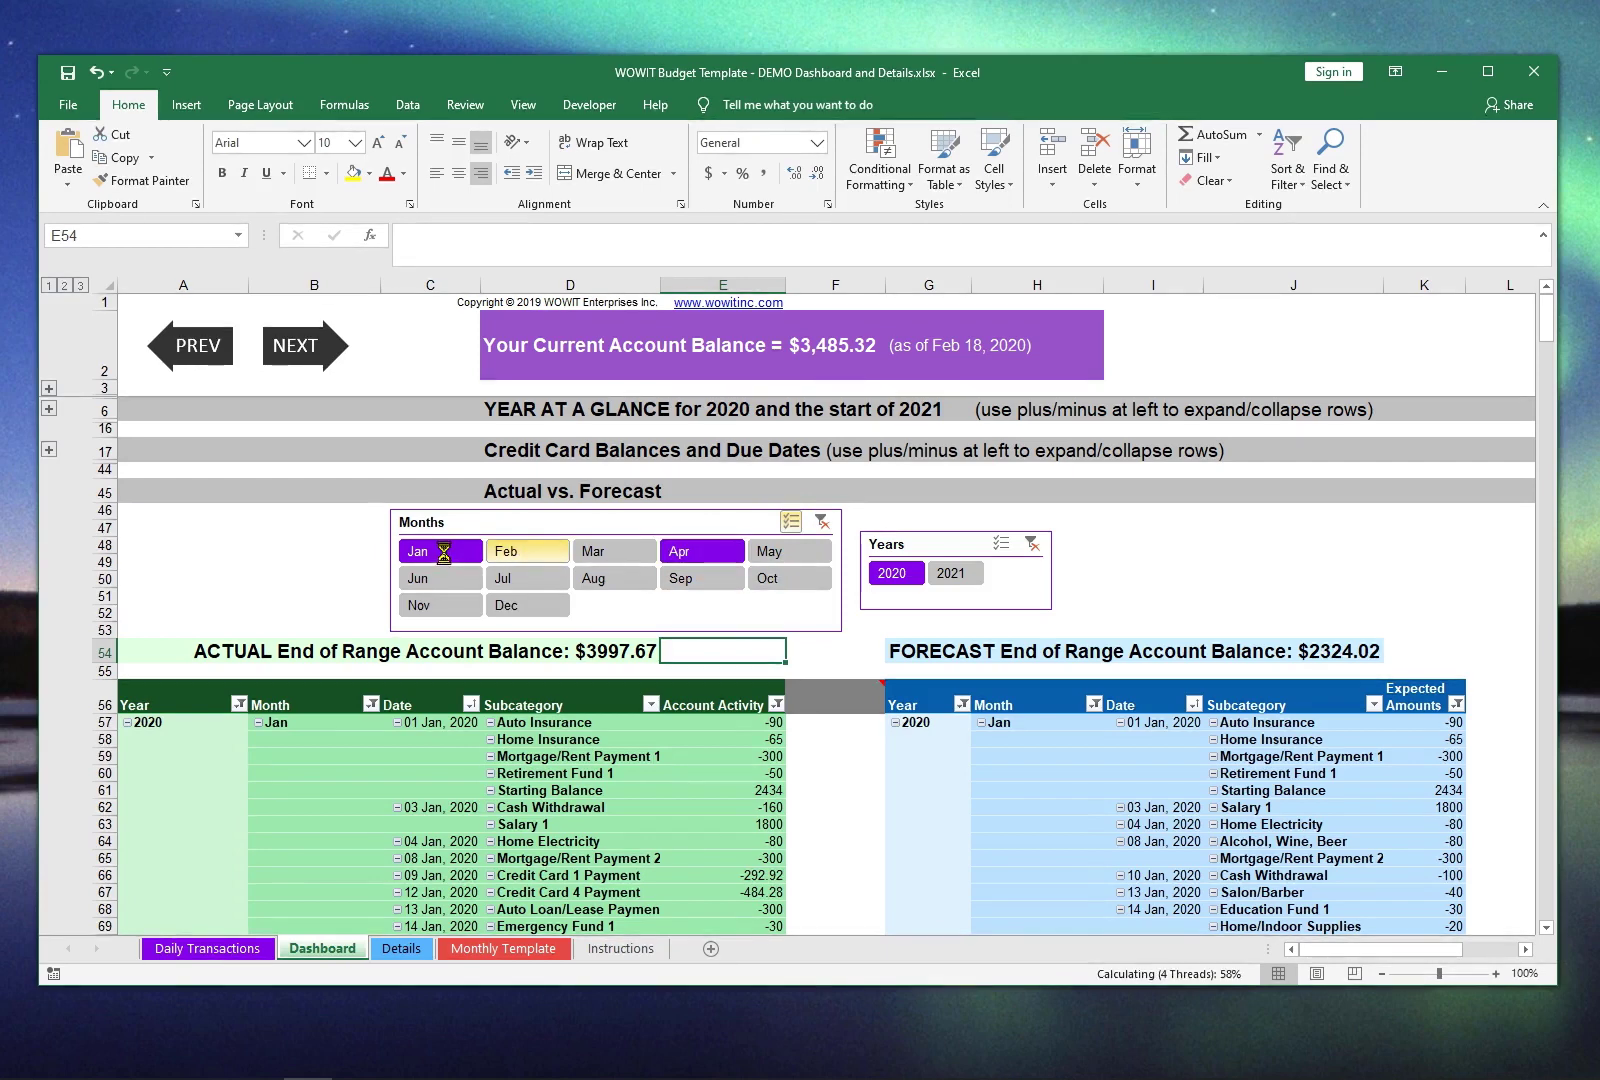
pyautogui.click(443, 551)
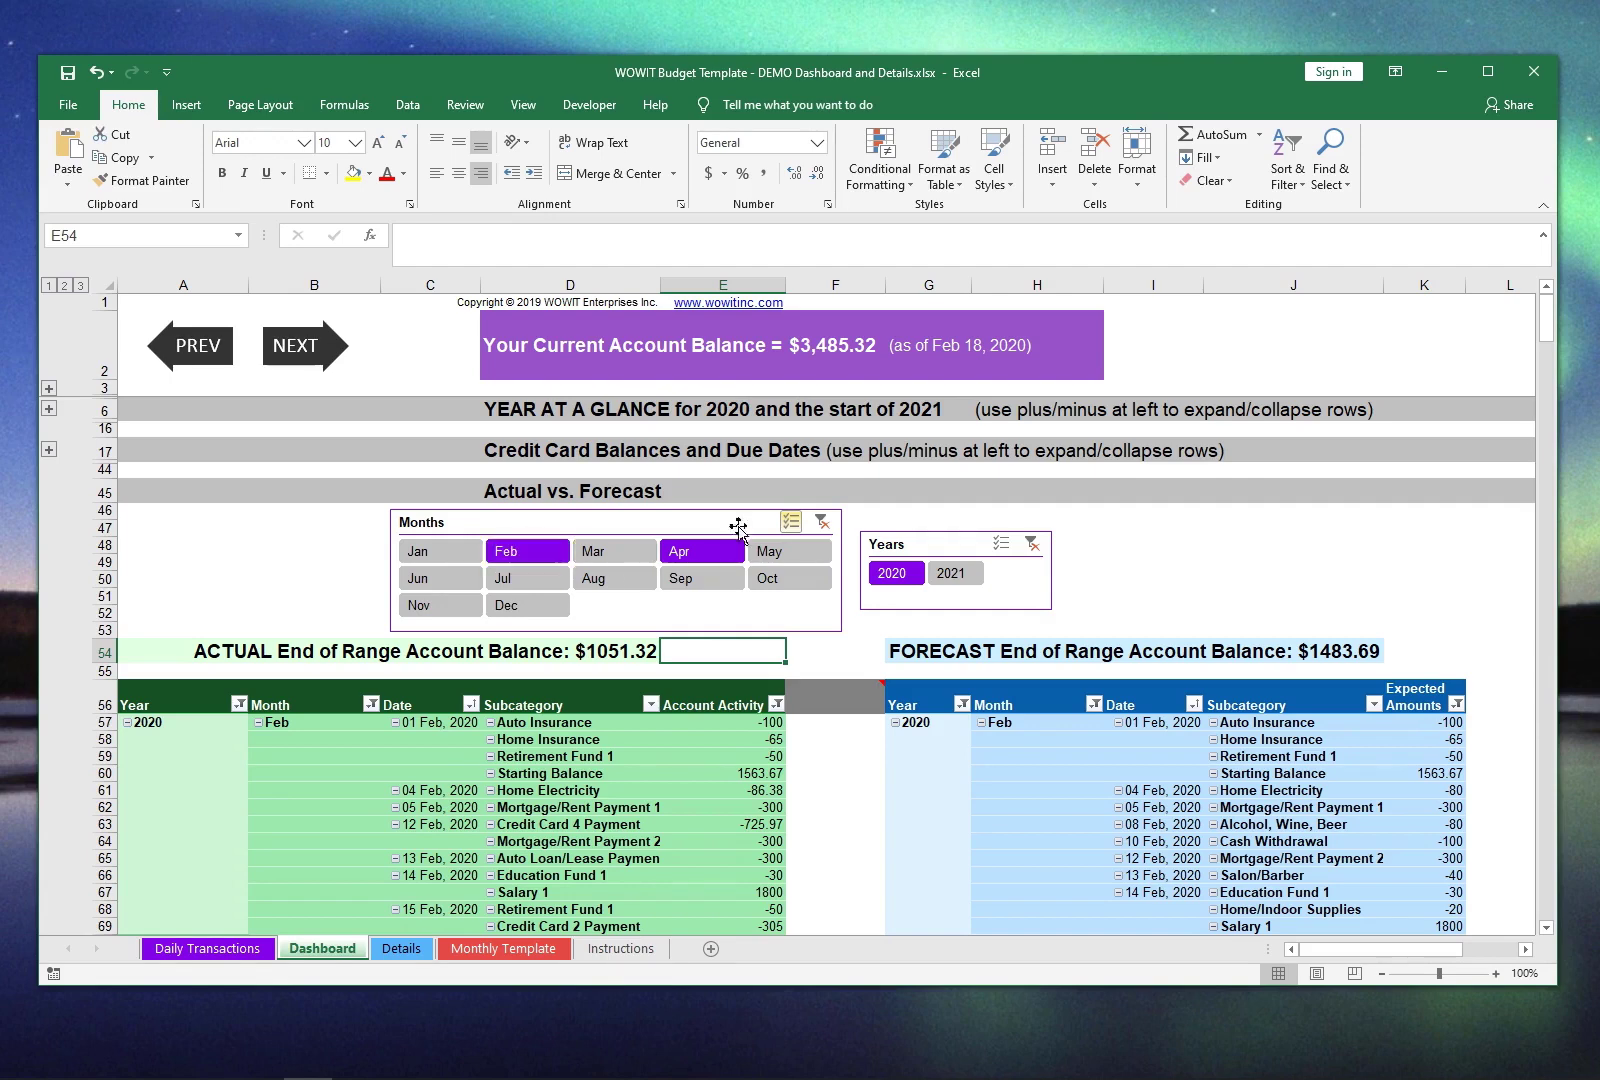
pyautogui.click(790, 521)
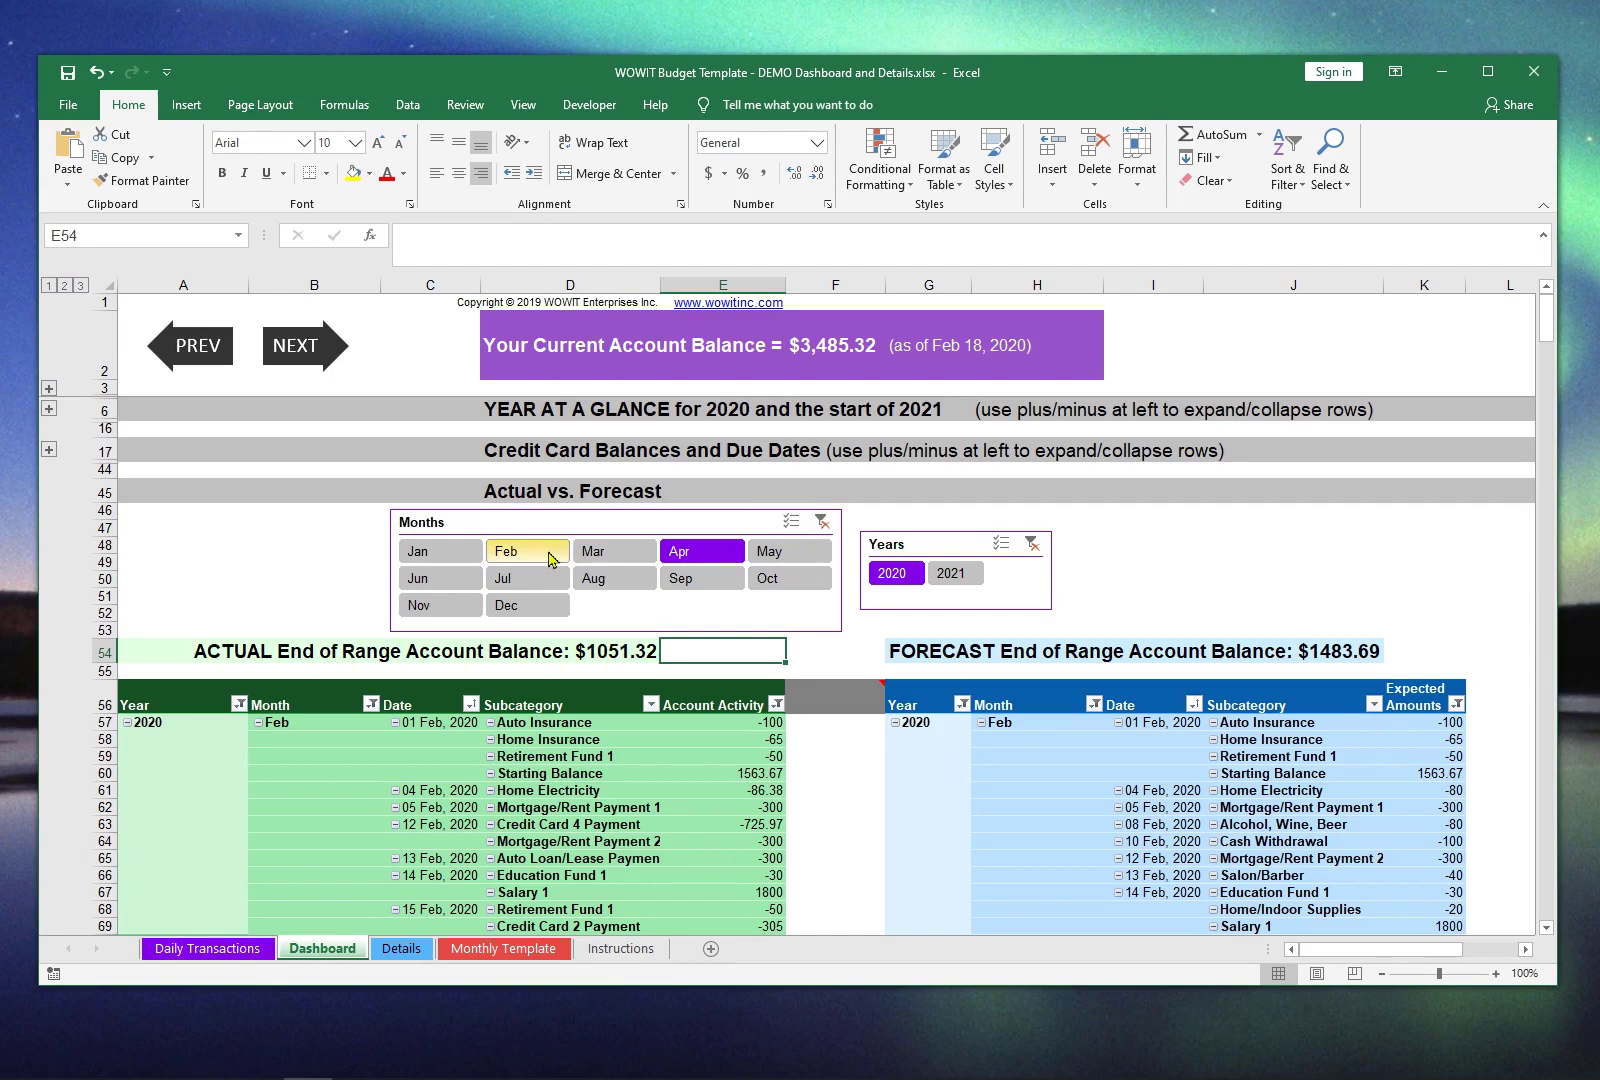
pyautogui.click(550, 559)
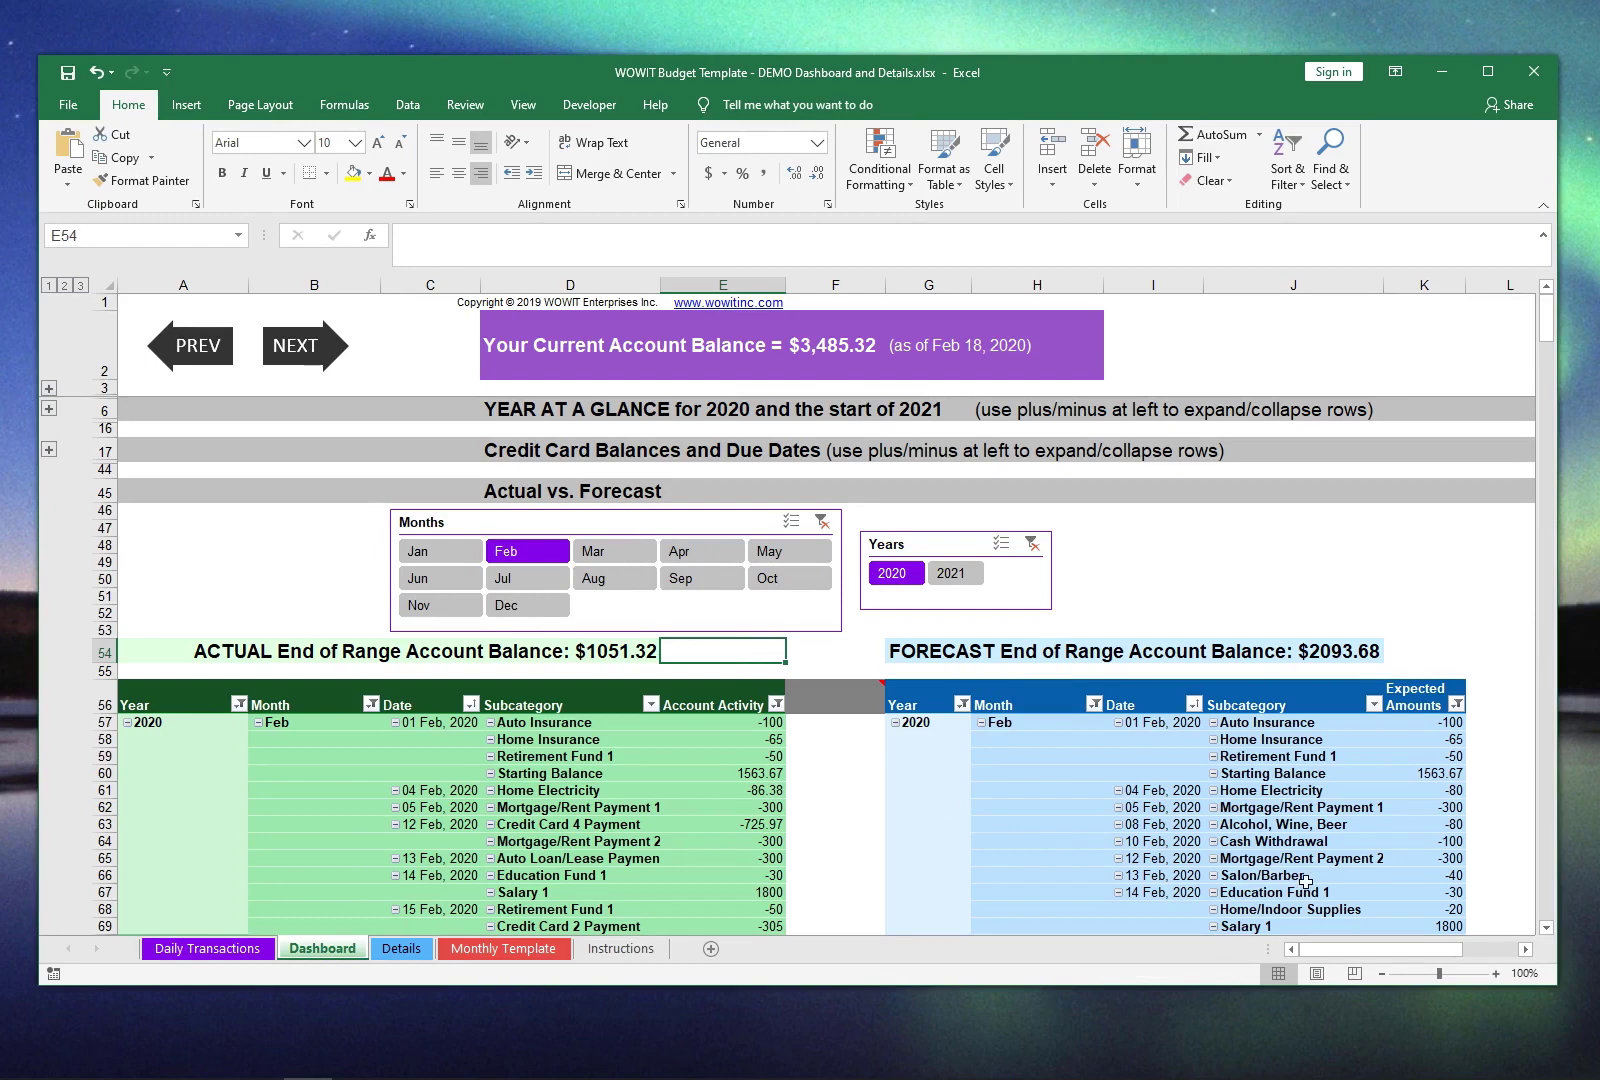
pyautogui.click(1546, 929)
pyautogui.click(1547, 930)
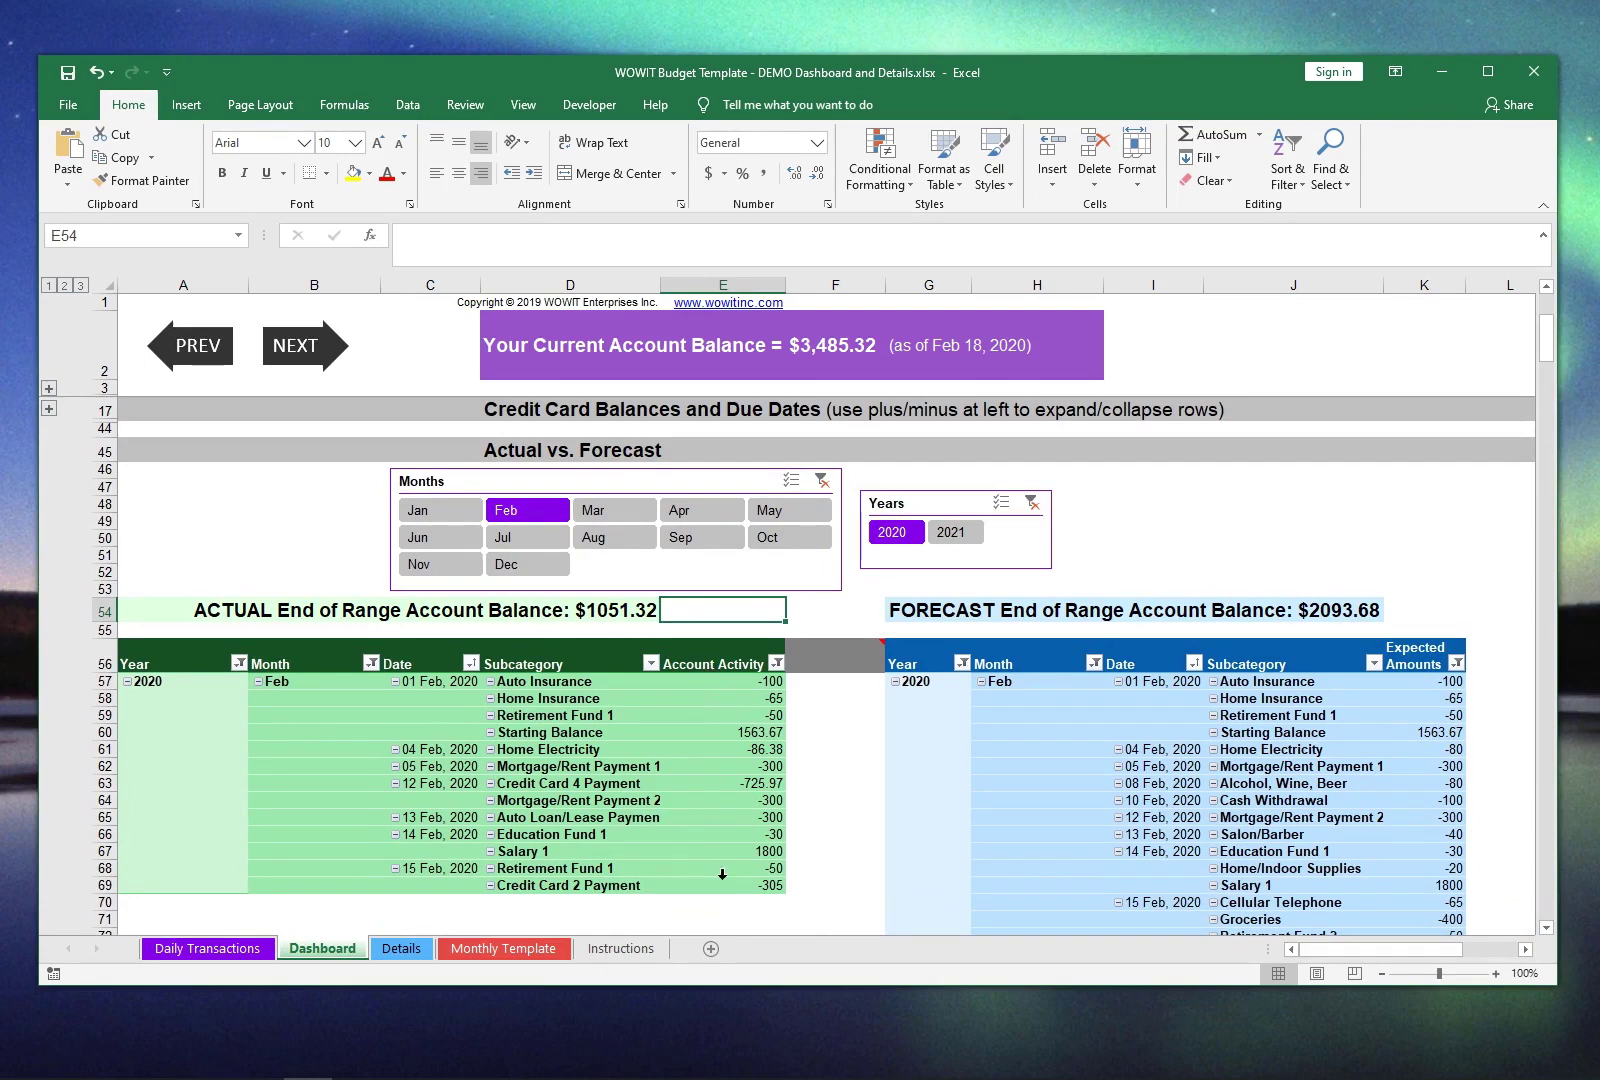
# On the Daily Transactions sheet, select empty cell A3642 below the Feb 10 Groceries entry
pyautogui.click(252, 956)
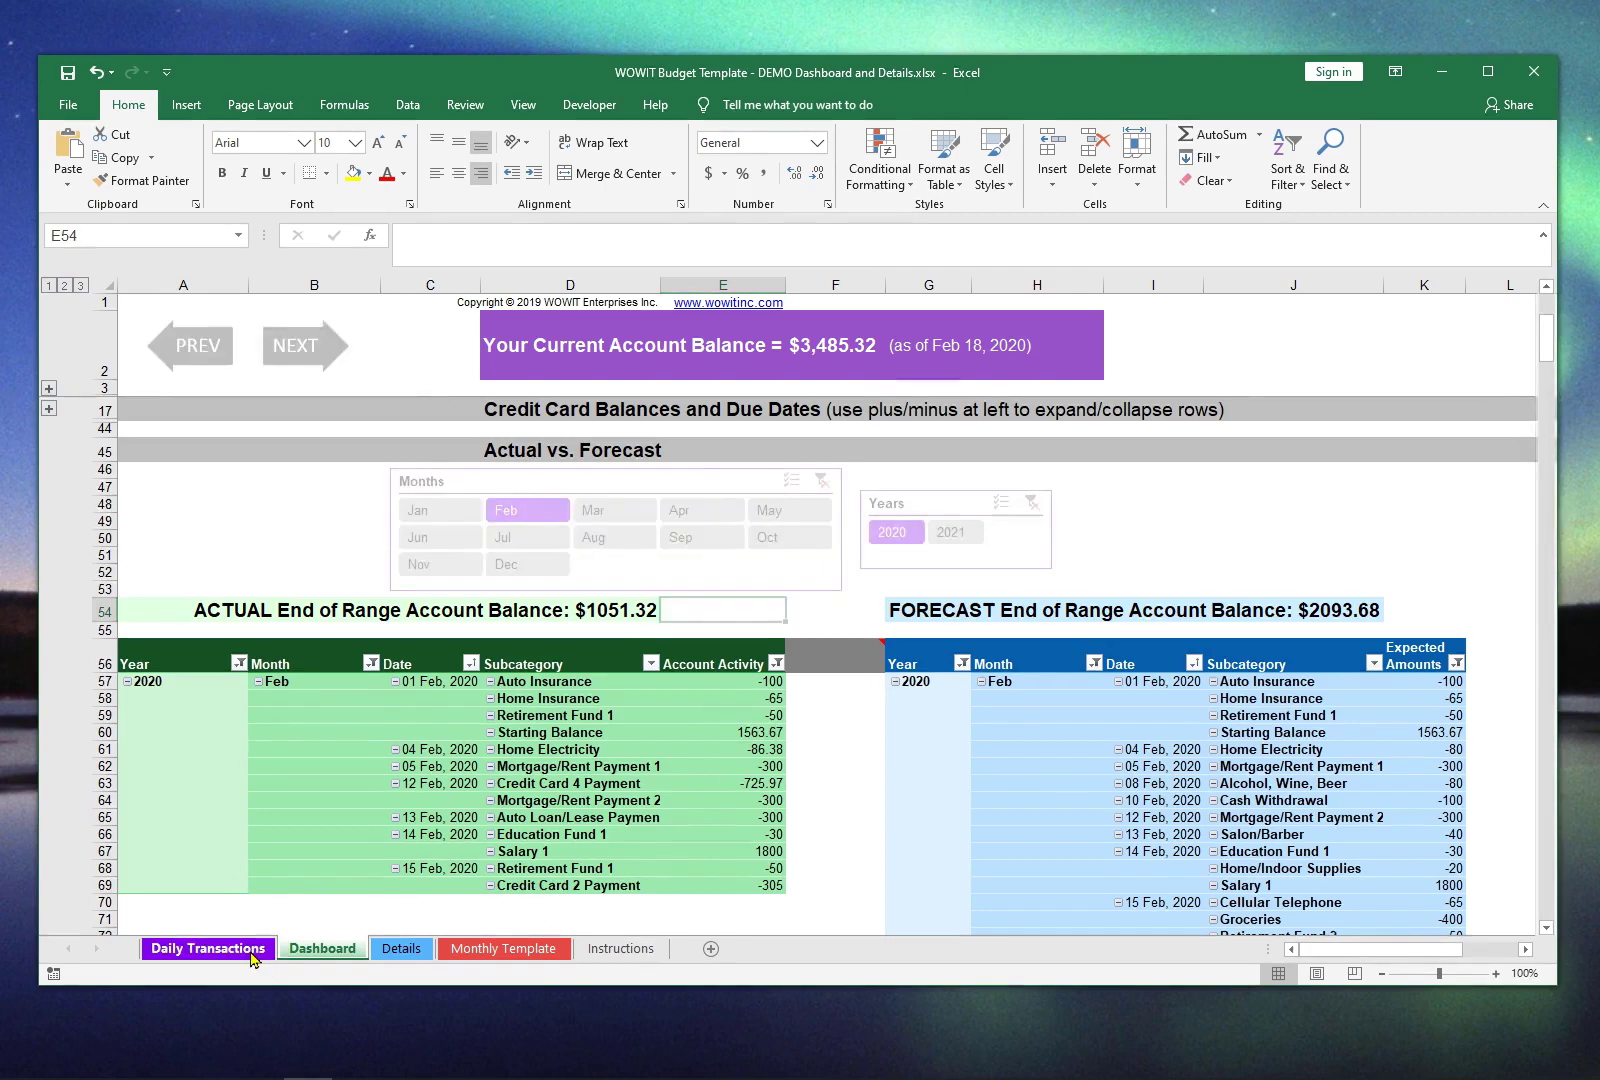
pyautogui.scroll(-6, 371, 575)
pyautogui.scroll(-5, 354, 611)
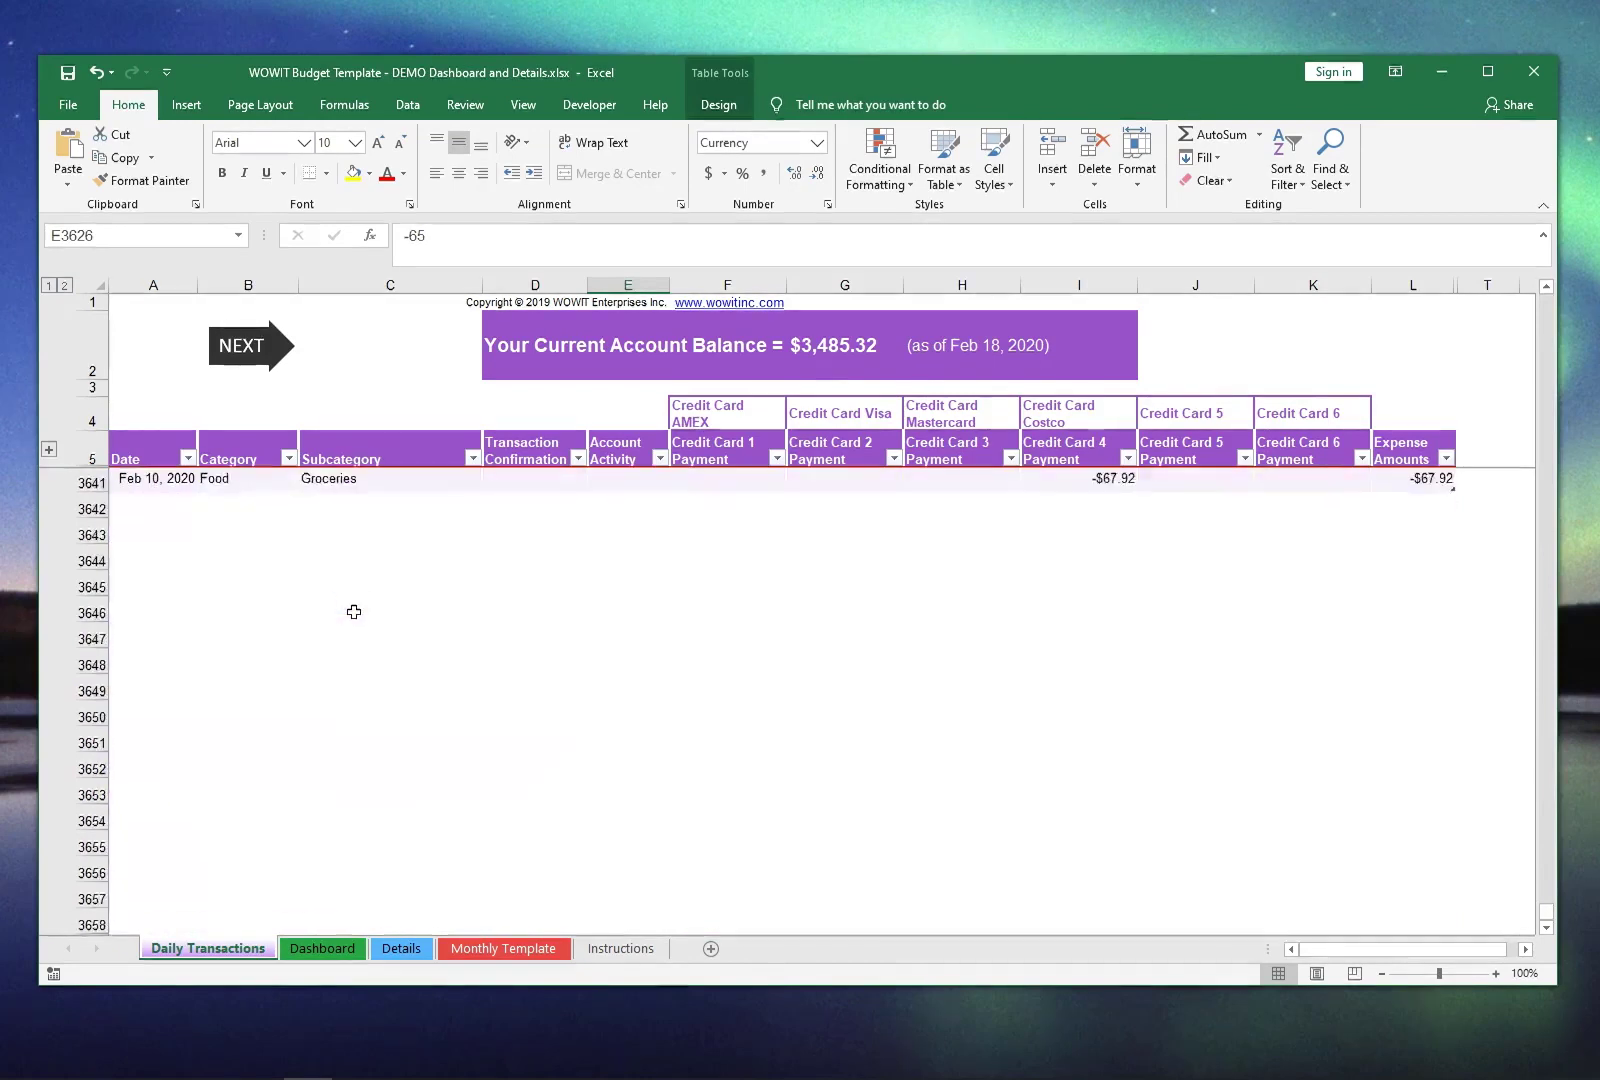
pyautogui.scroll(5, 354, 611)
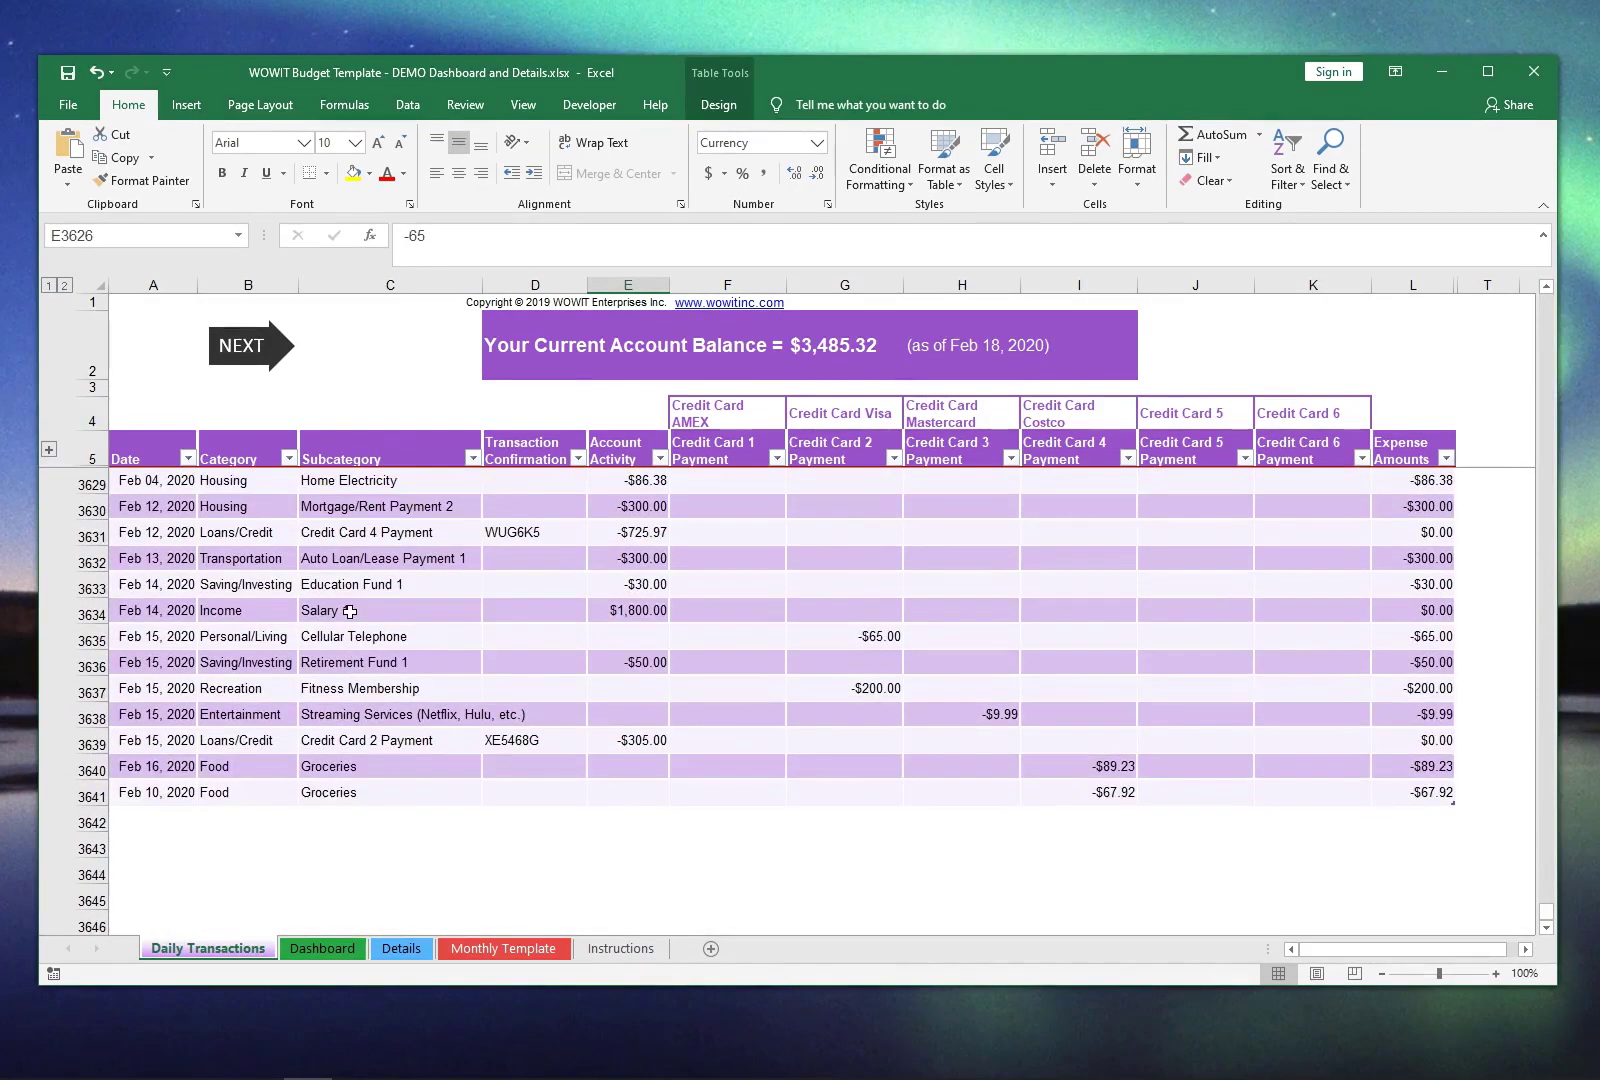
pyautogui.click(160, 816)
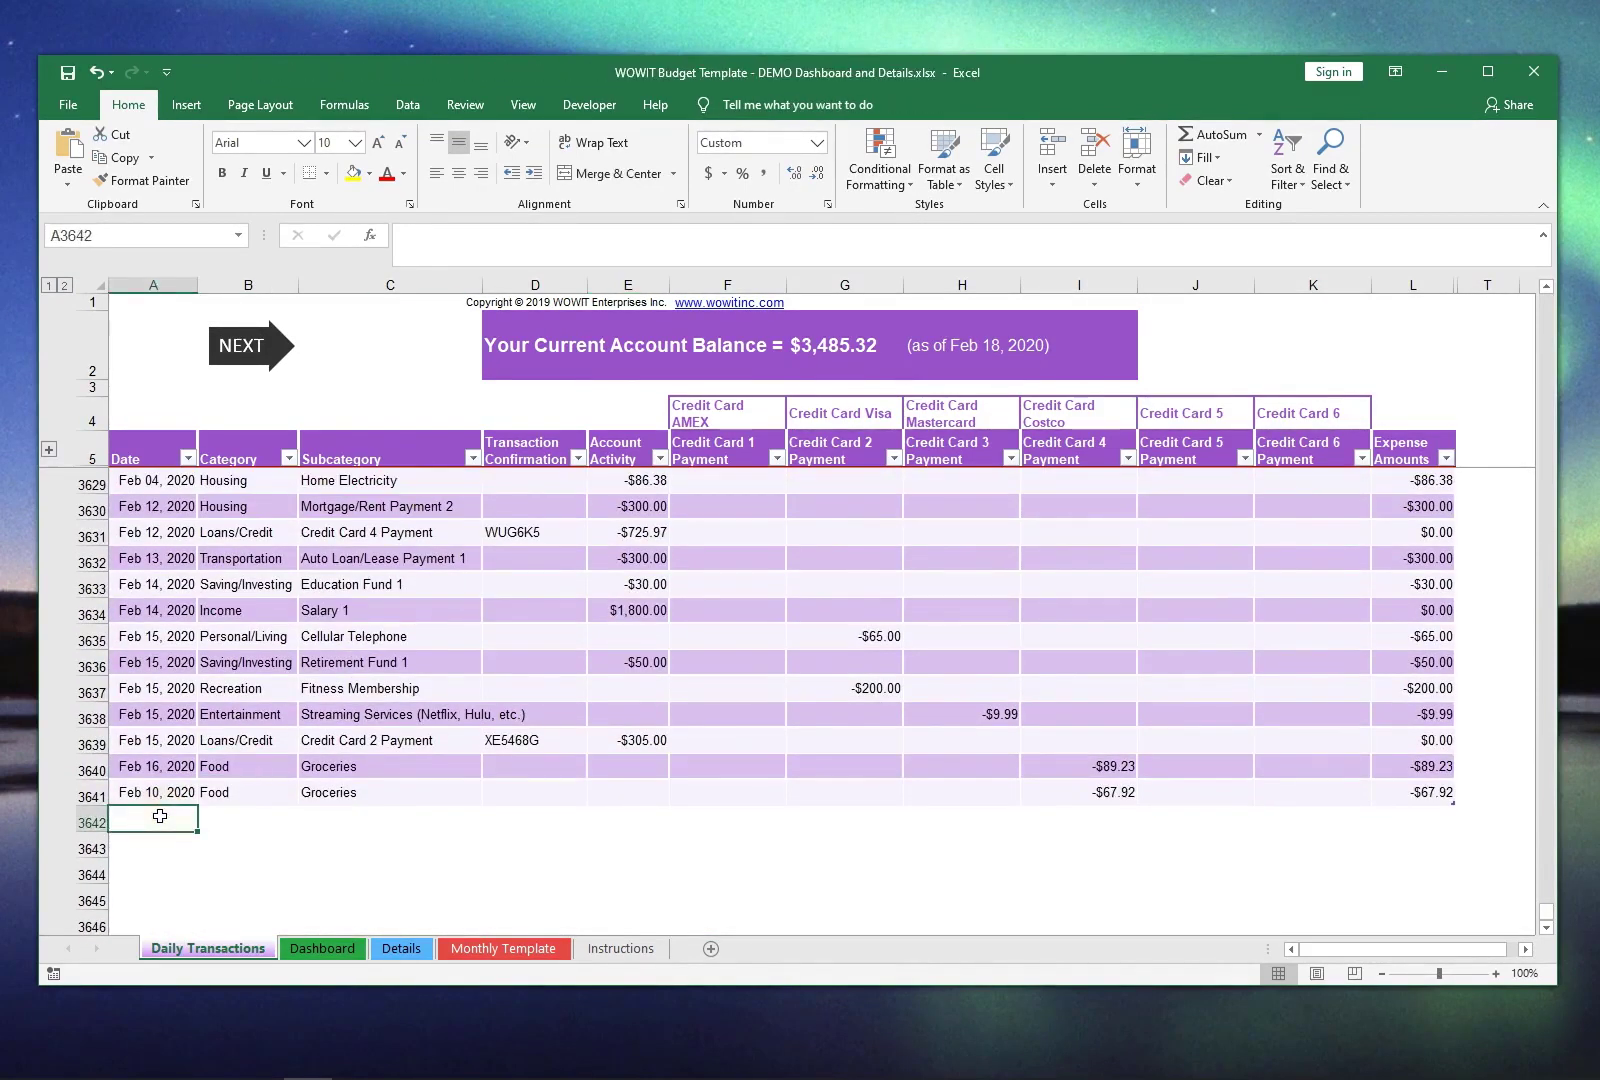
# Enter a 17 Feb 2020, Insurance / Auto Insurance, -100 transaction in row 3642
pyautogui.write('17feb')
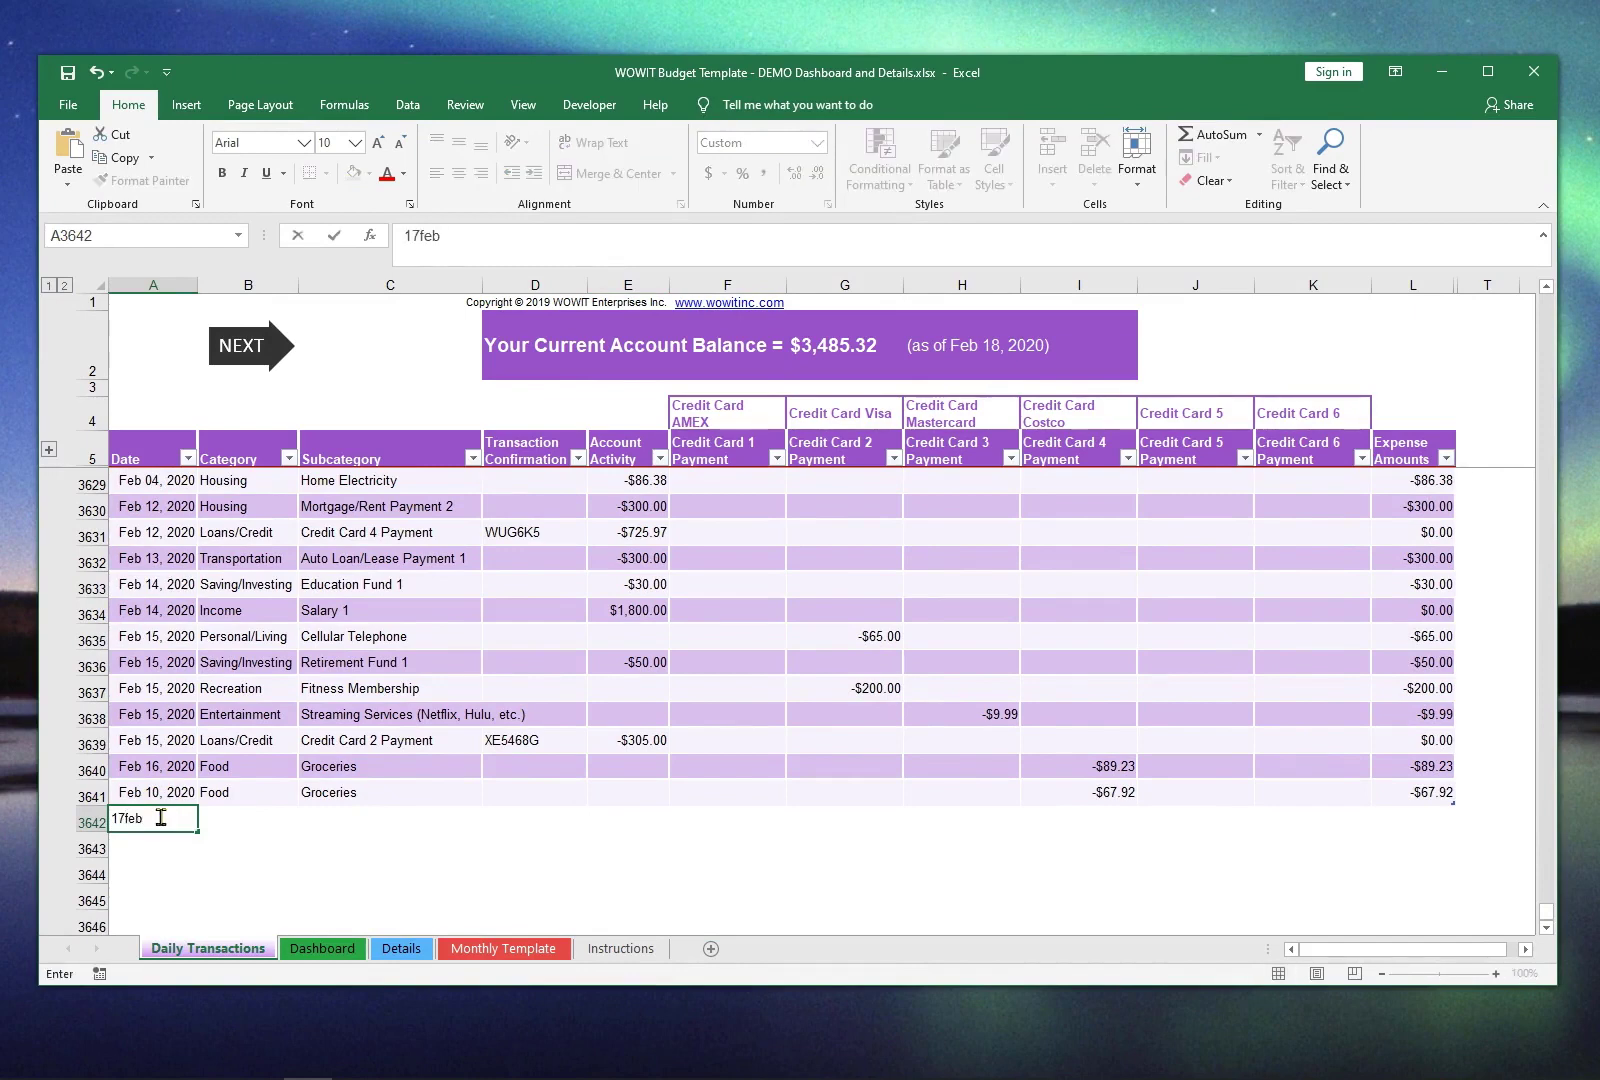
pyautogui.press('Tab')
pyautogui.click(307, 820)
pyautogui.click(308, 907)
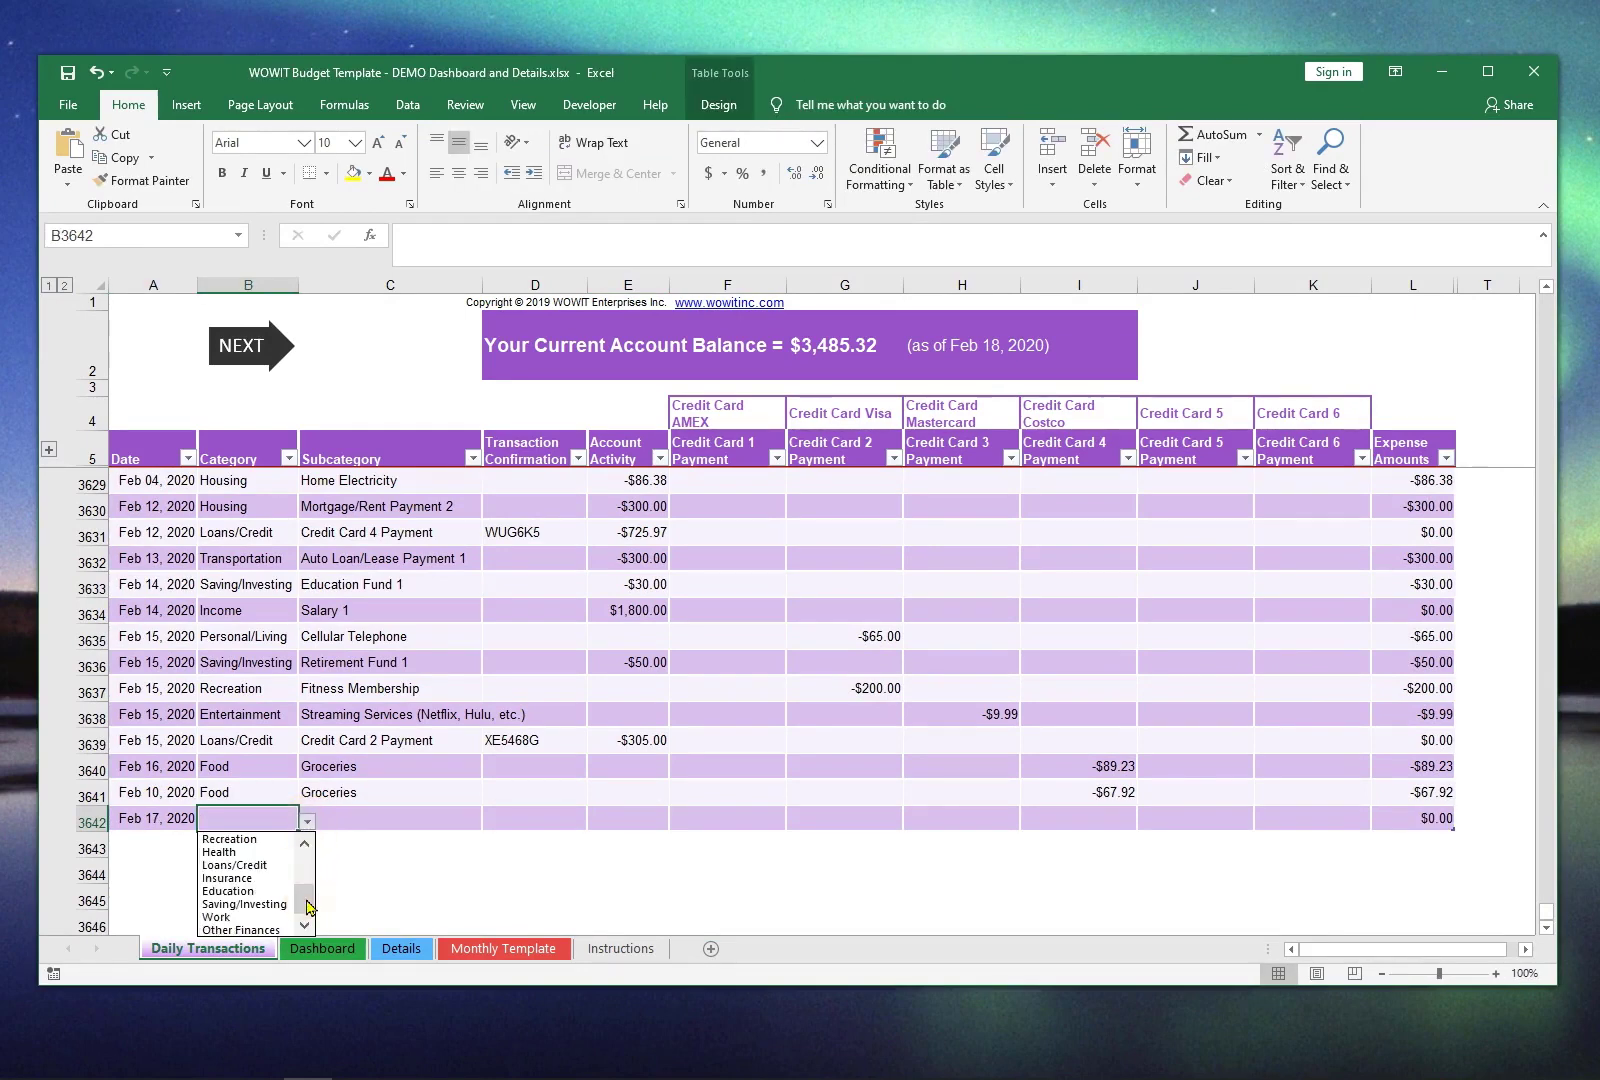
pyautogui.click(264, 878)
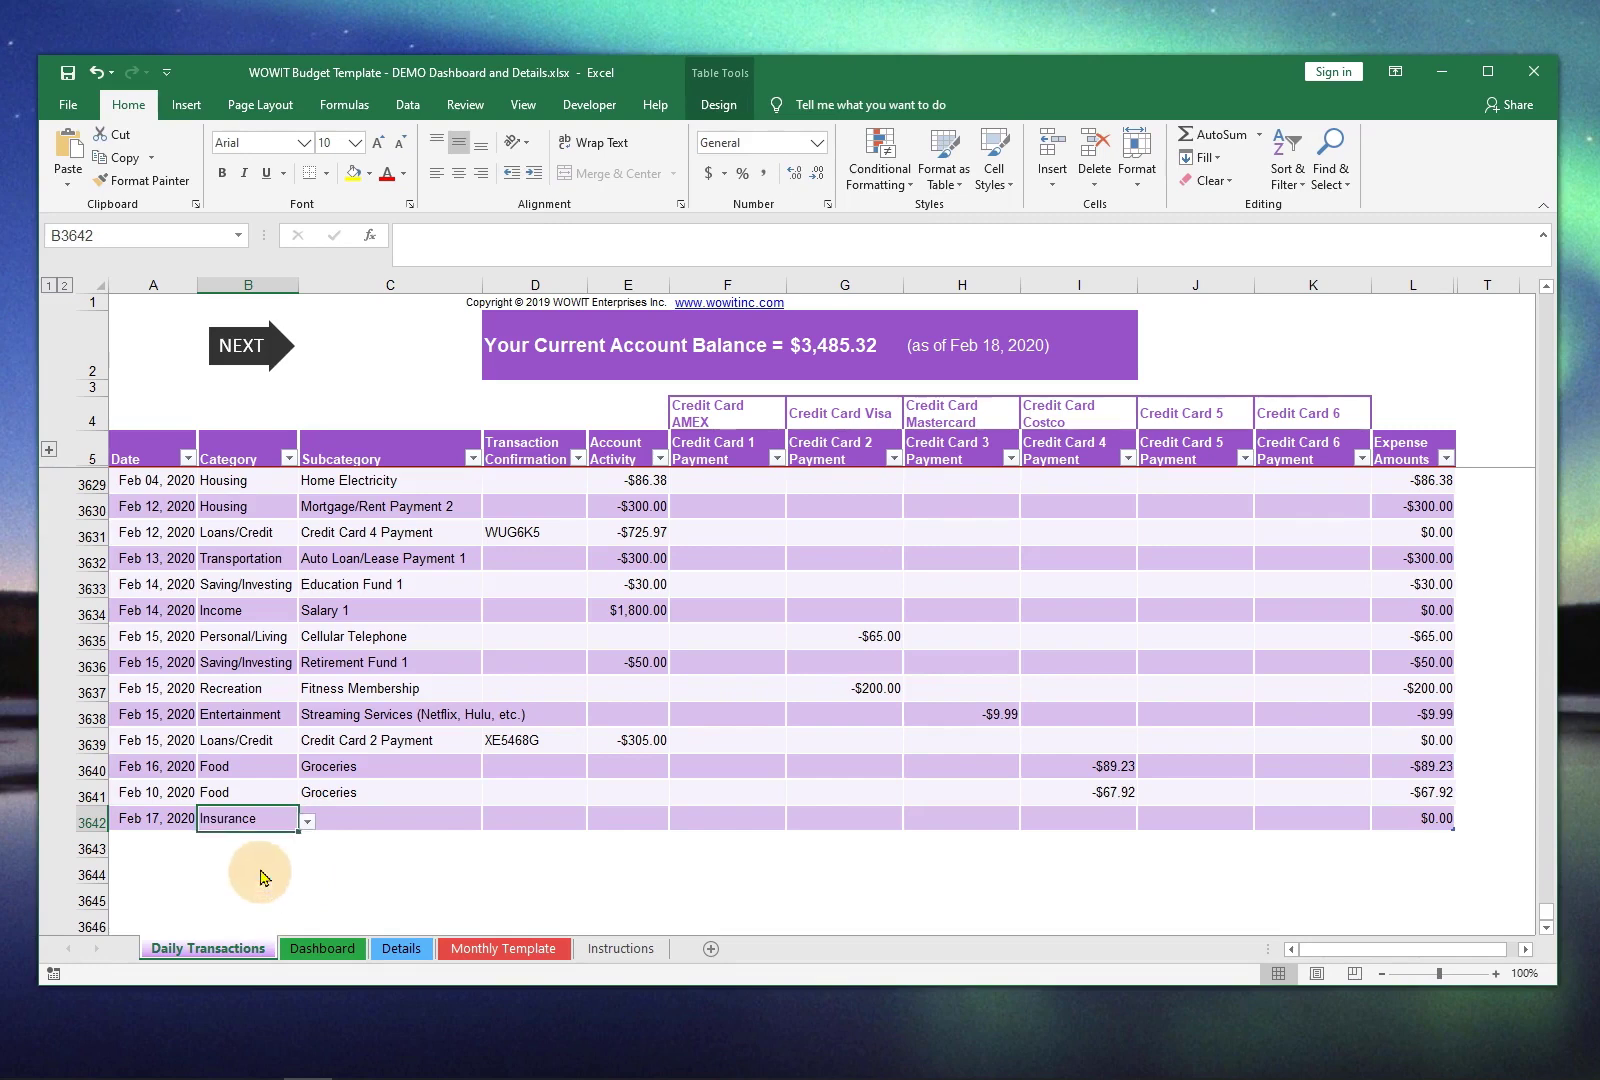
pyautogui.click(462, 818)
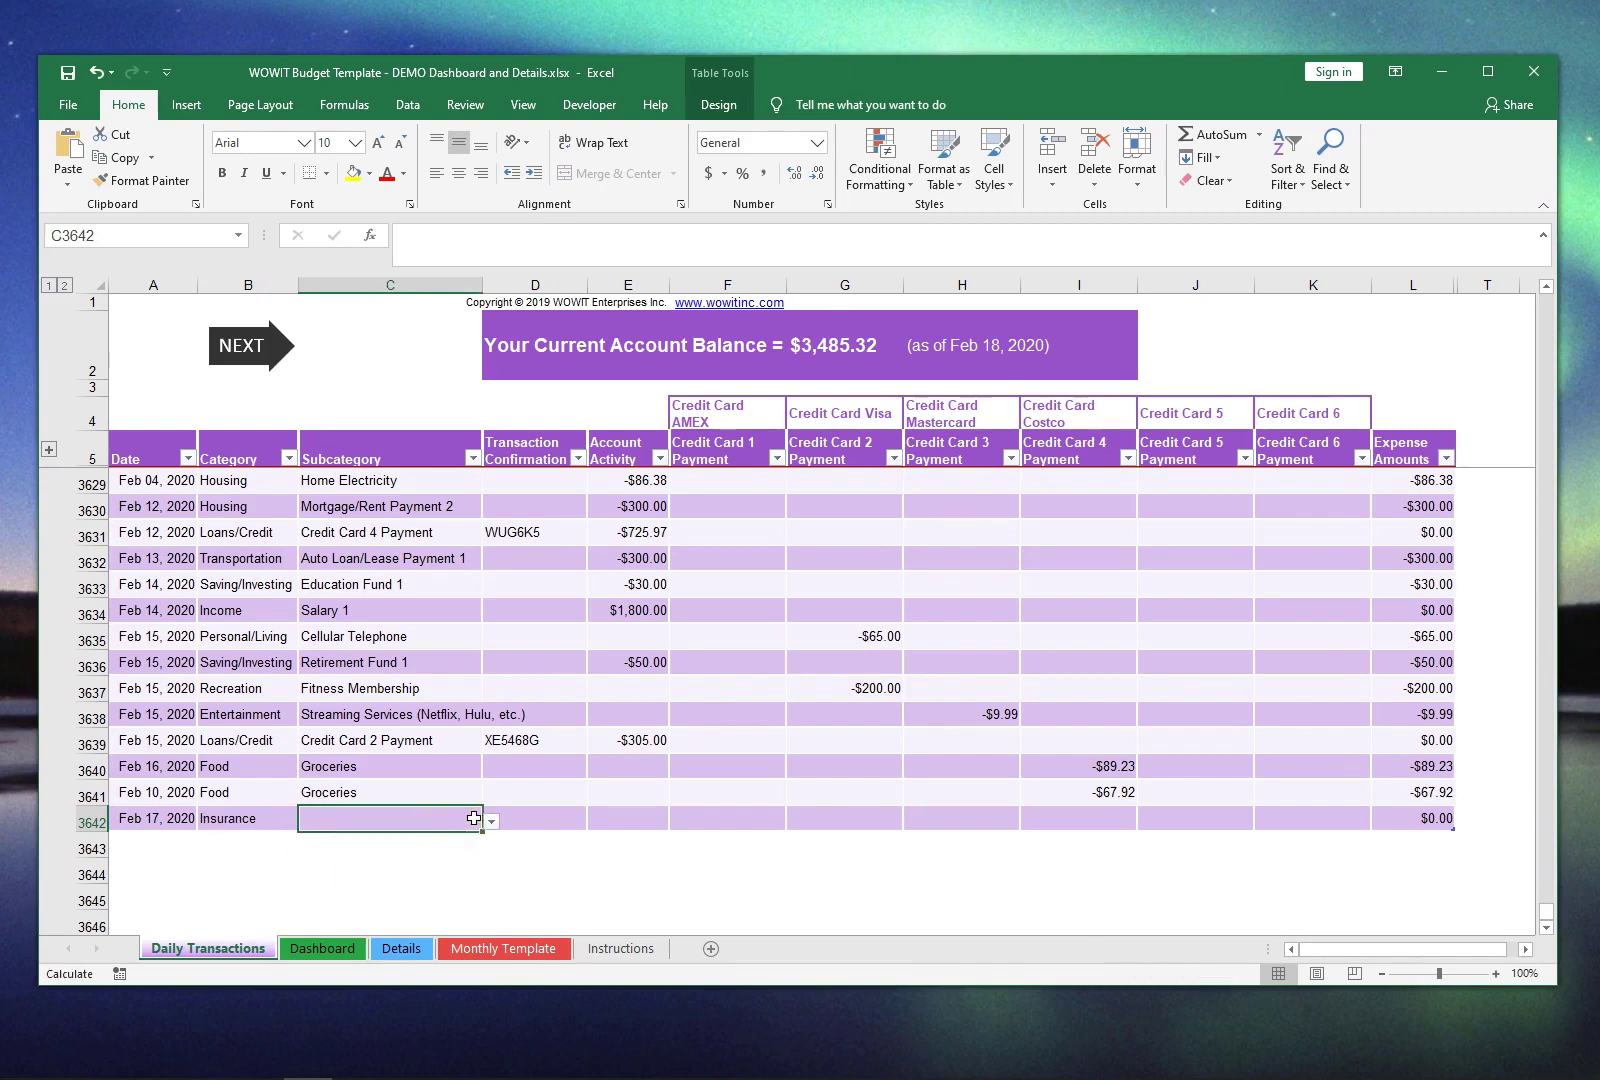
pyautogui.click(491, 821)
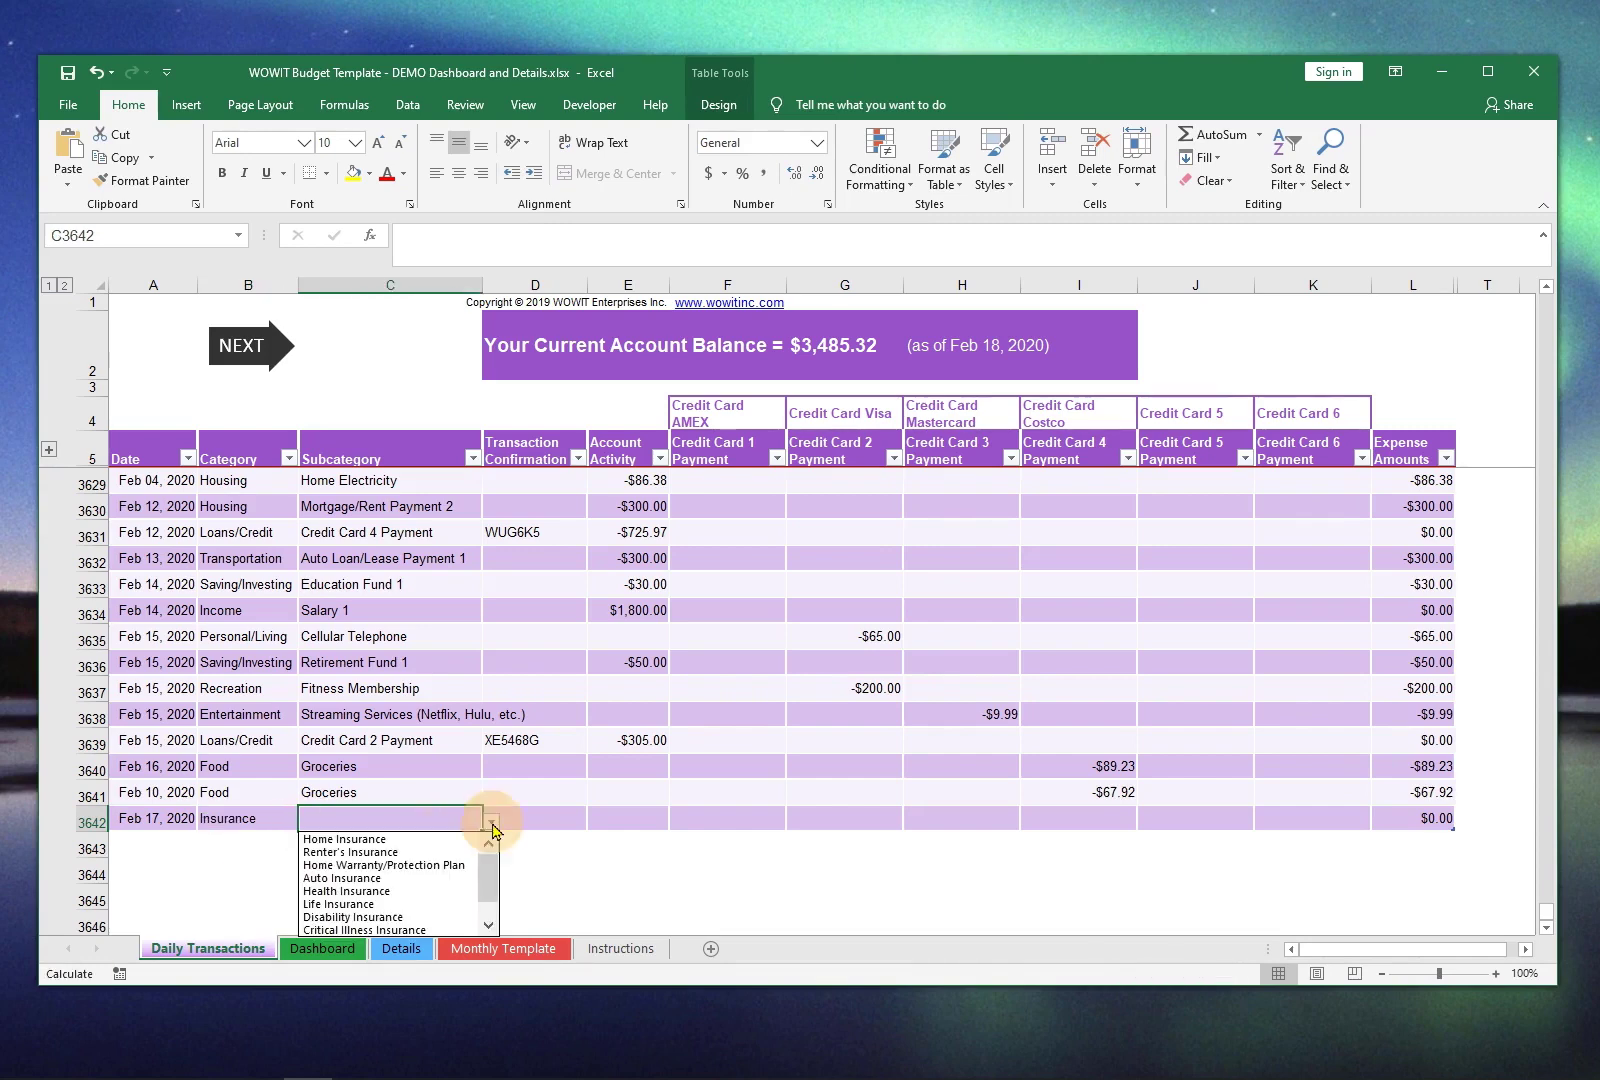
pyautogui.click(461, 878)
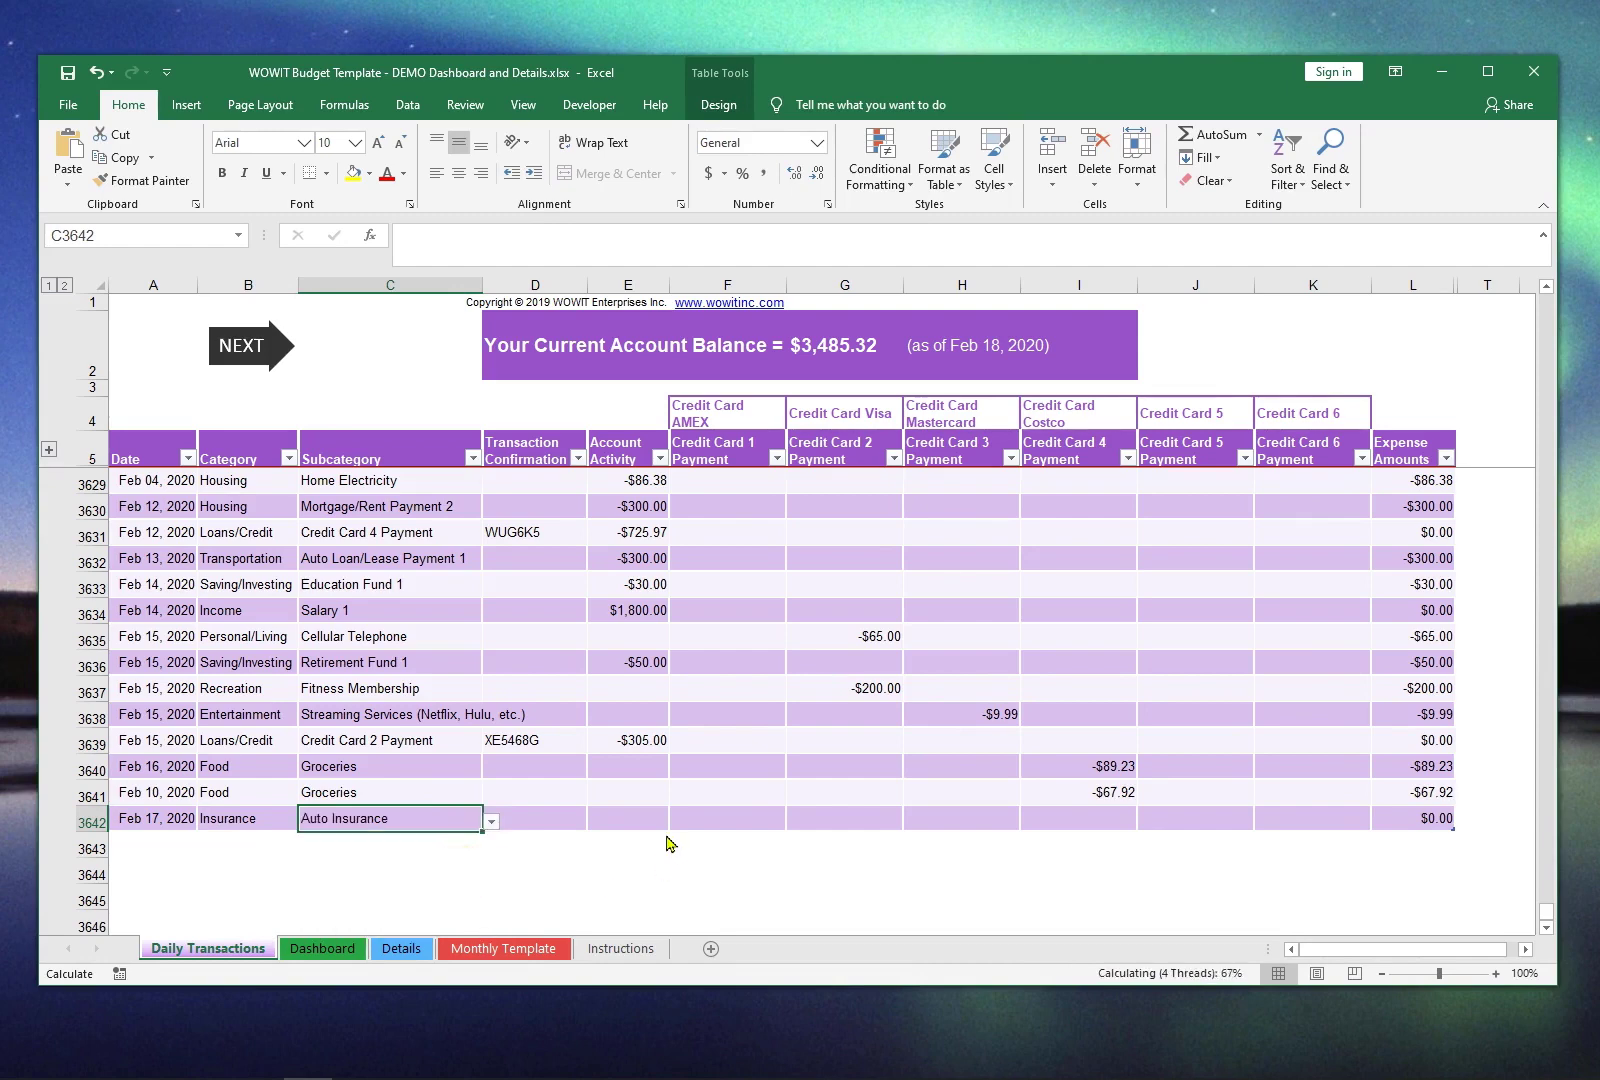
pyautogui.click(636, 821)
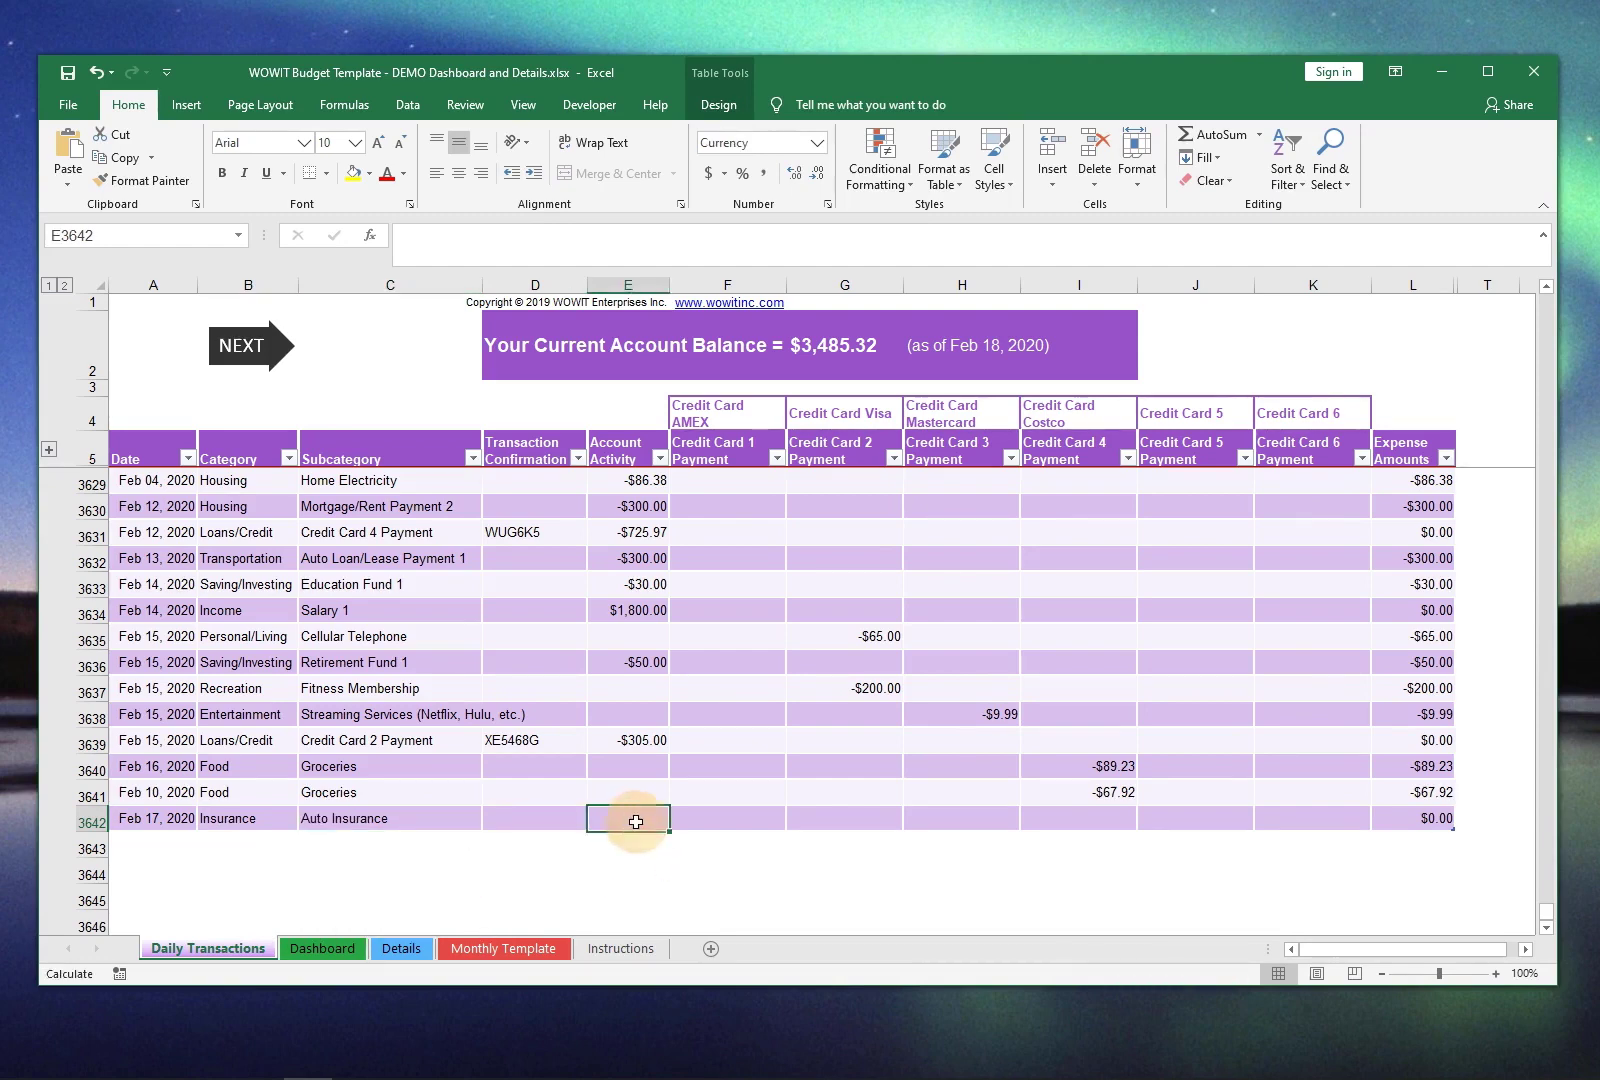
pyautogui.write('-')
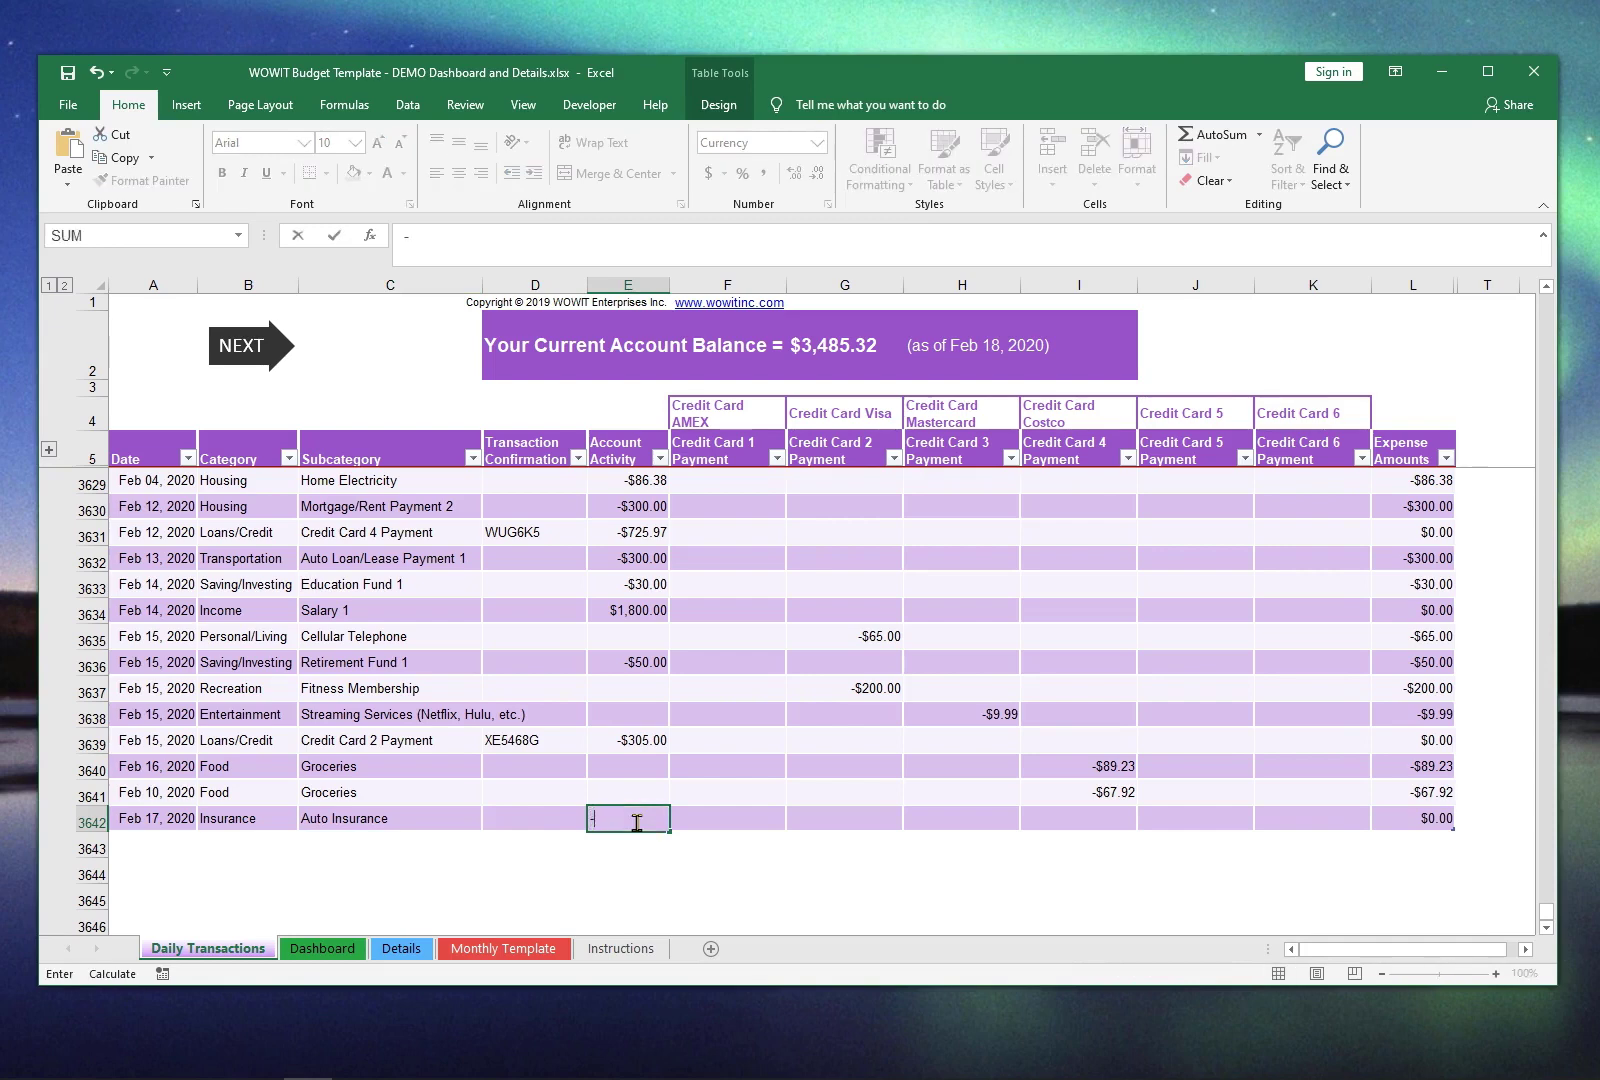
pyautogui.write('100')
pyautogui.click(725, 821)
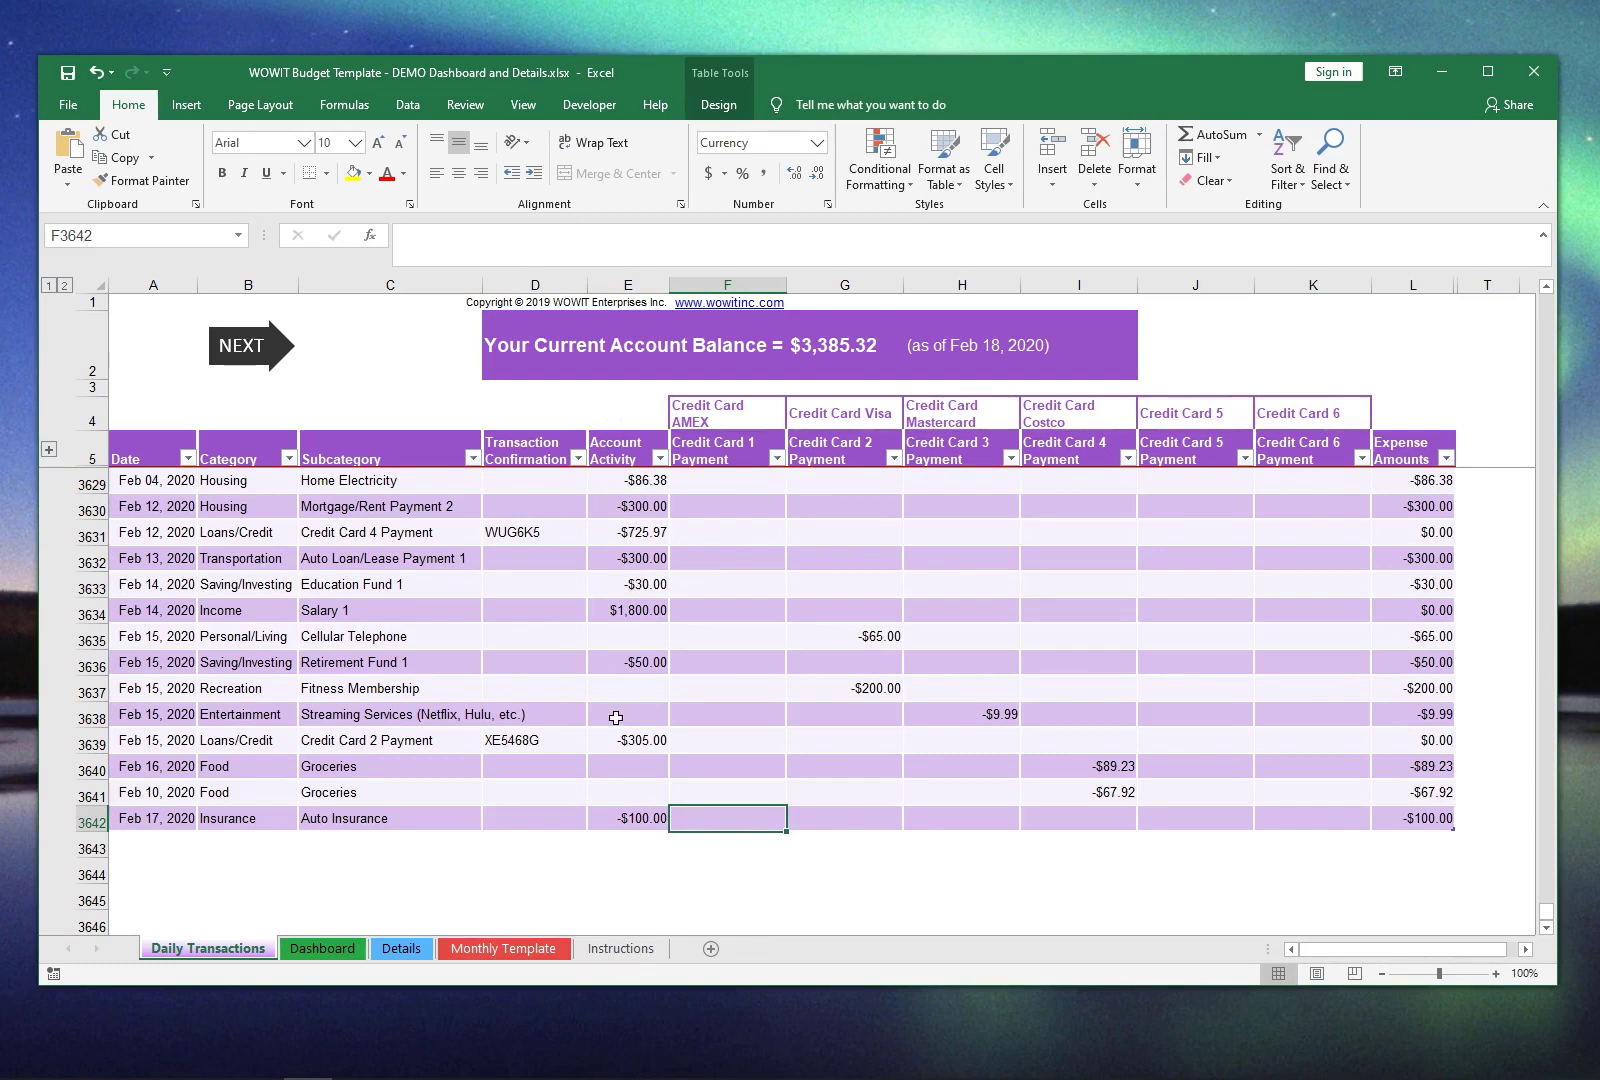
# Return to the Dashboard and reselect Feb in the Months slicer, showing balance $3,385.32
pyautogui.click(311, 950)
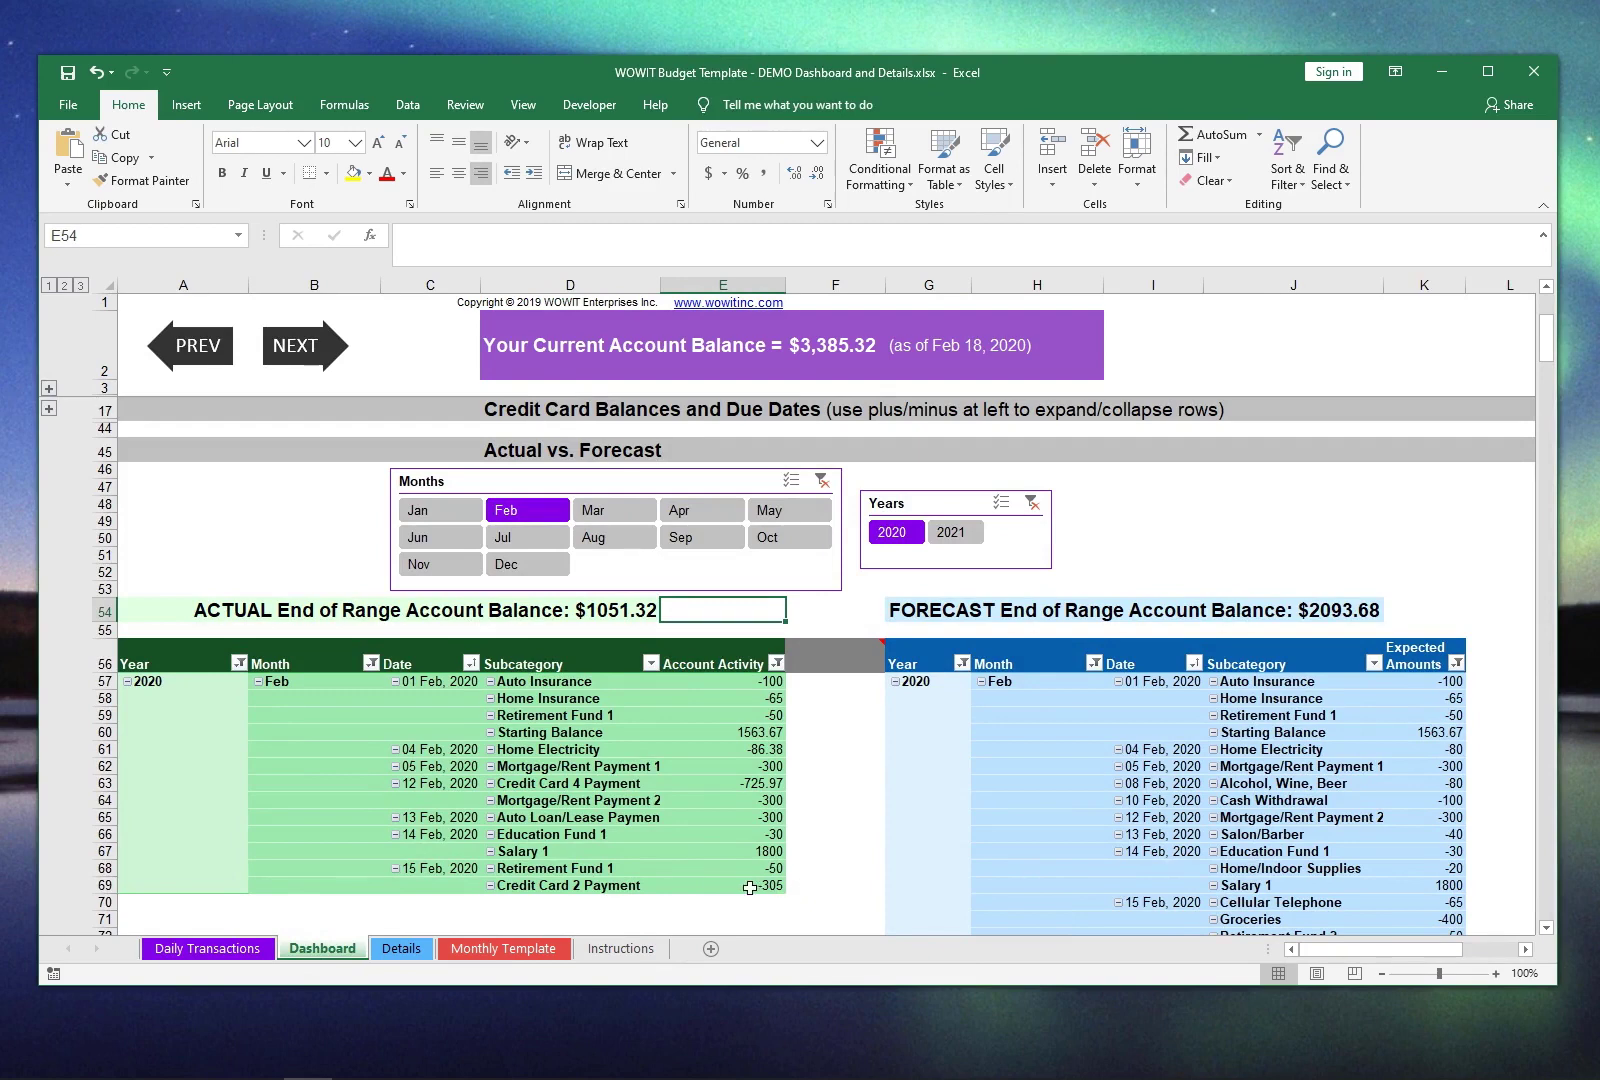
pyautogui.moveTo(749, 887)
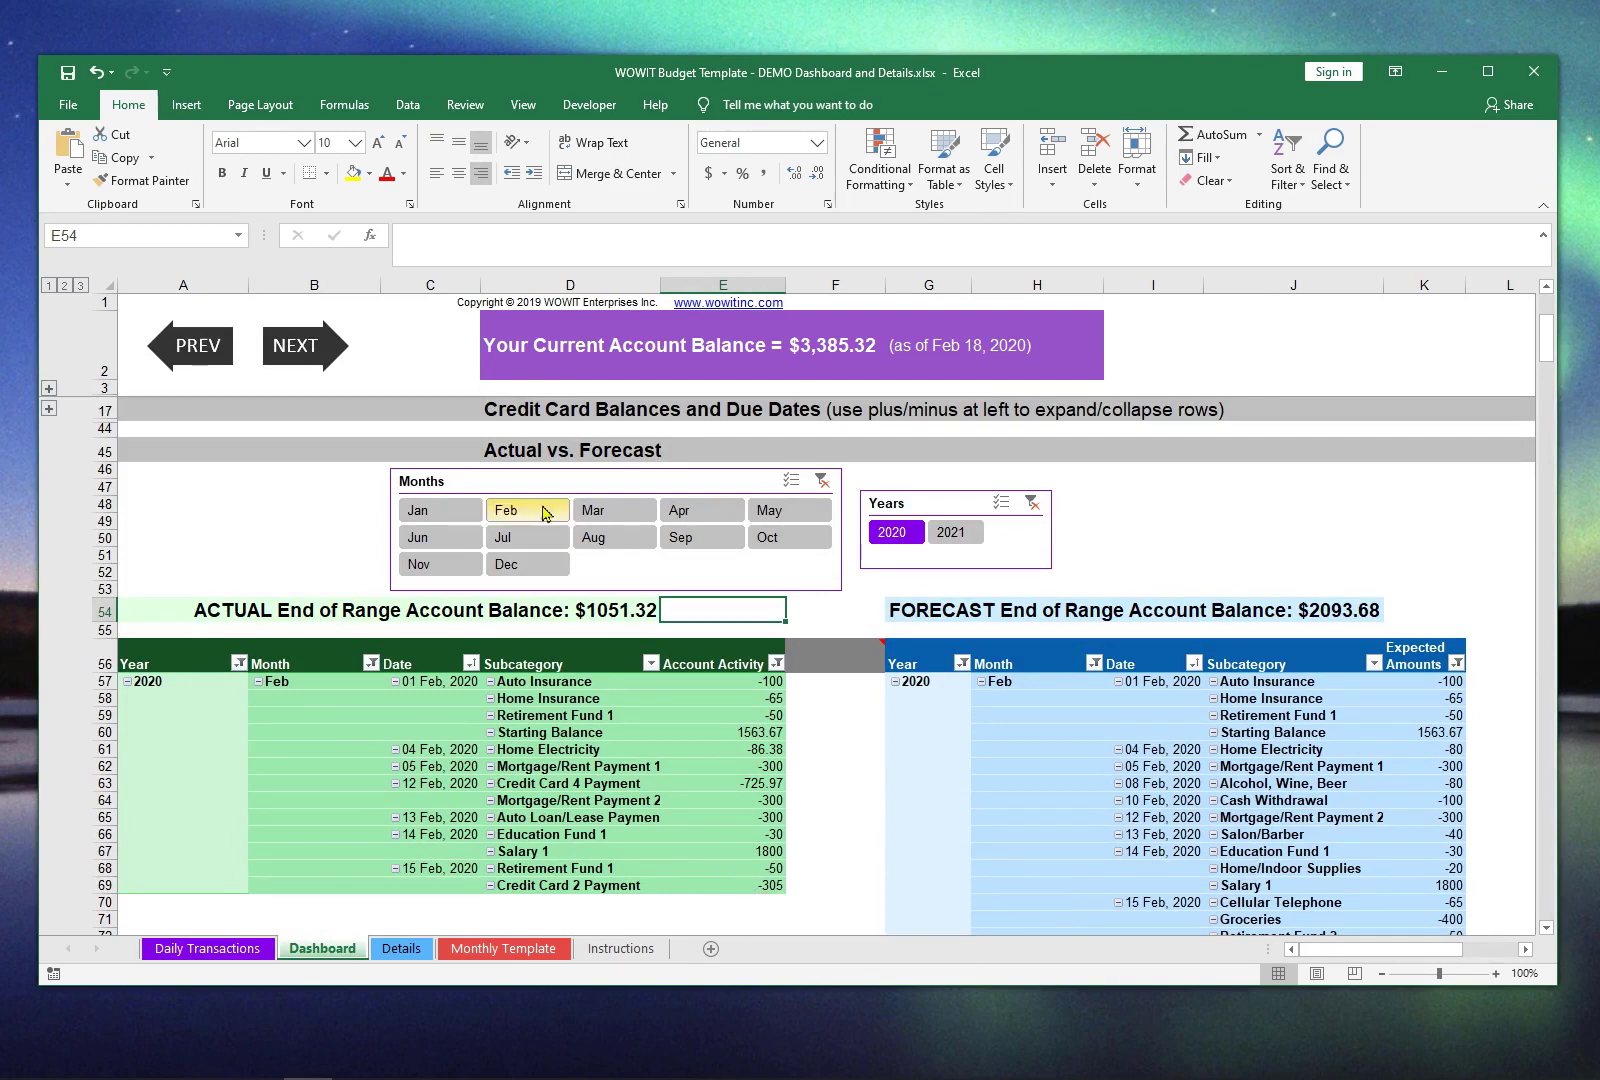
pyautogui.click(595, 510)
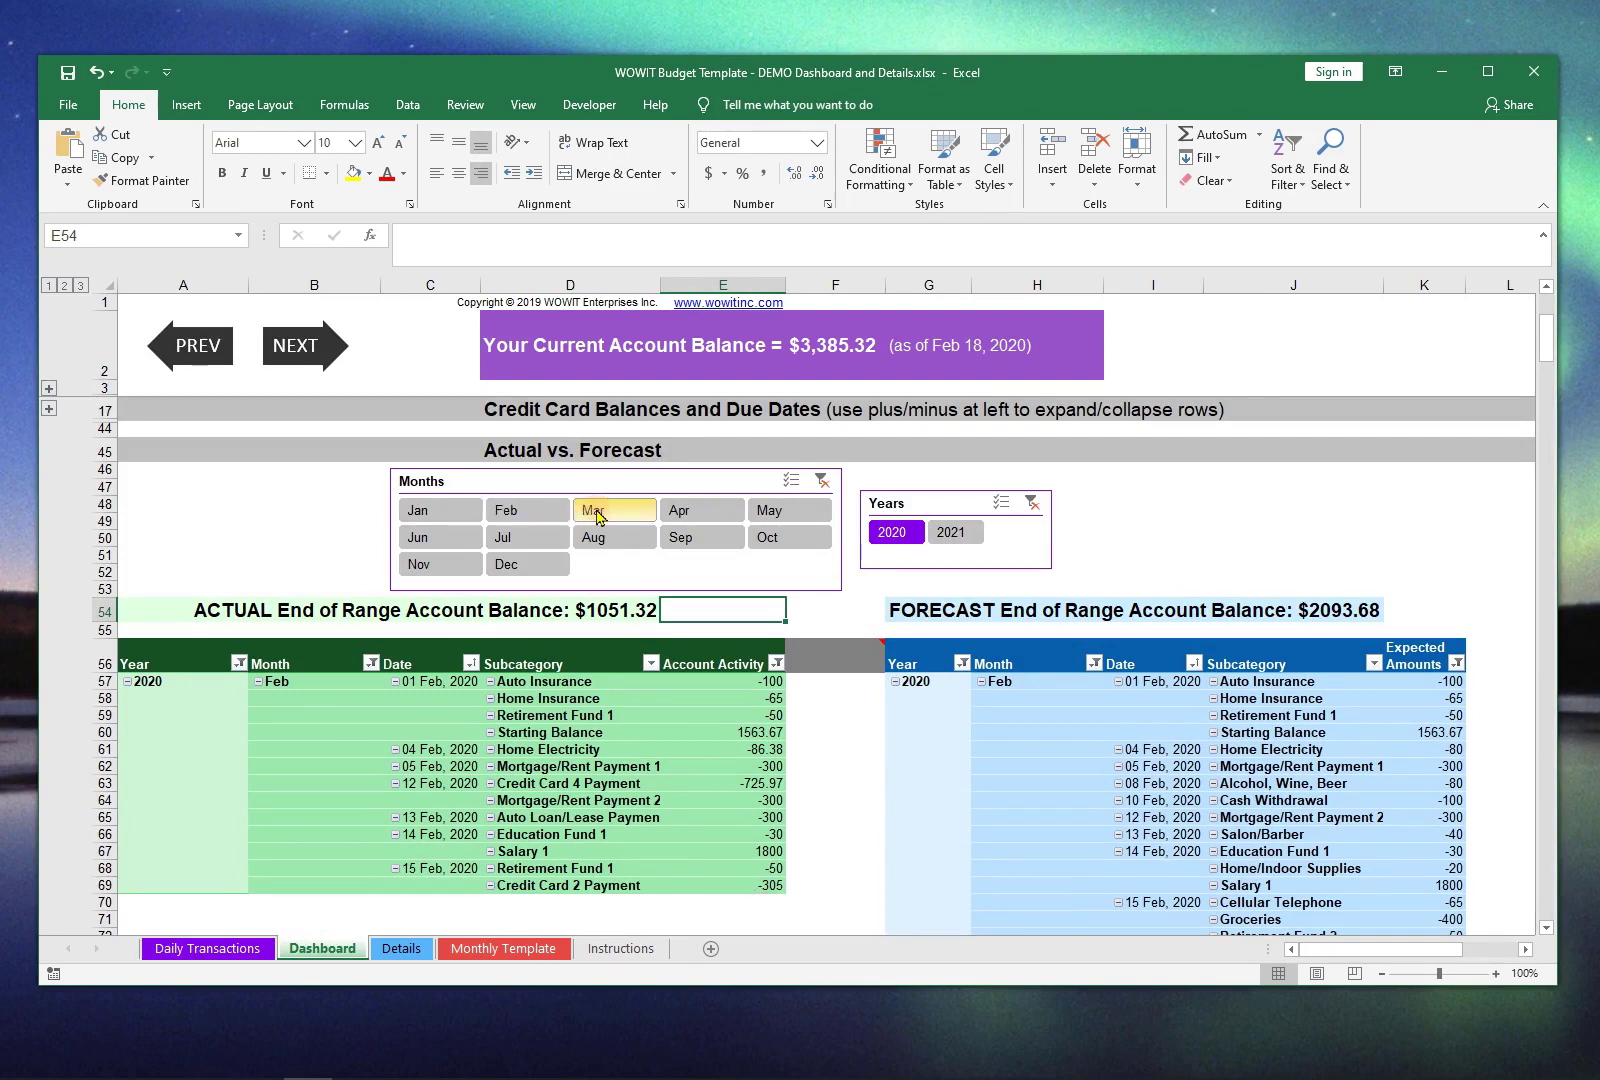
pyautogui.click(525, 511)
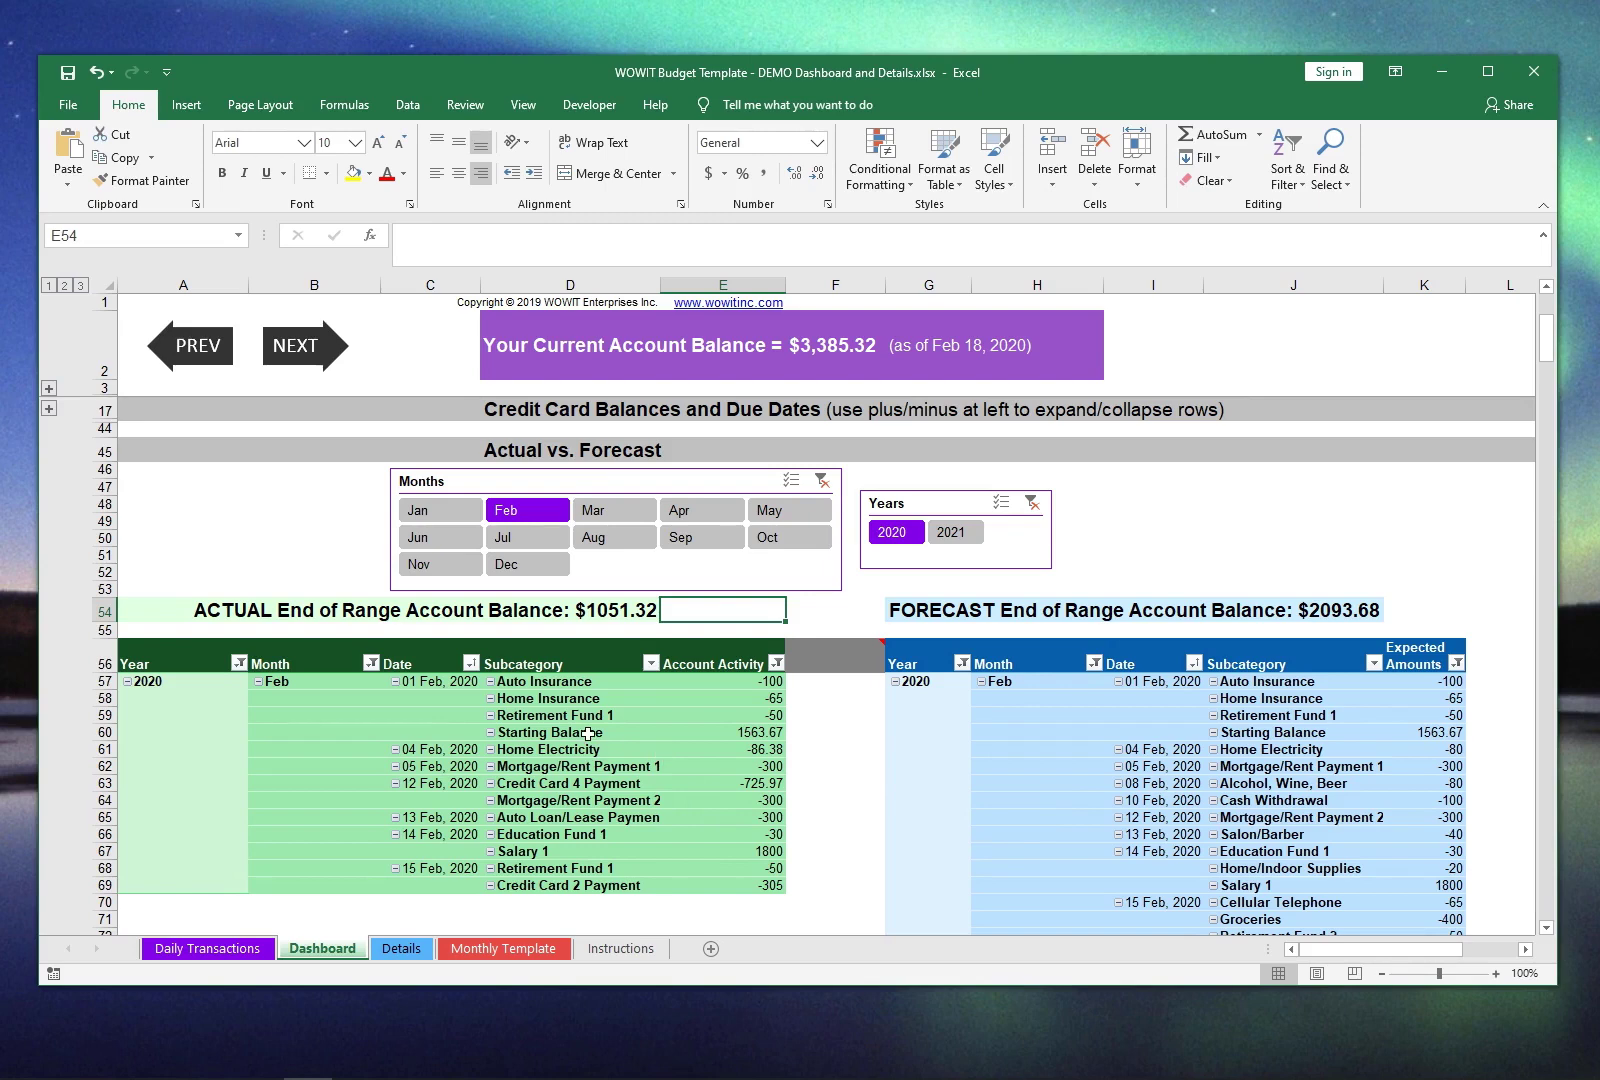
pyautogui.click(574, 660)
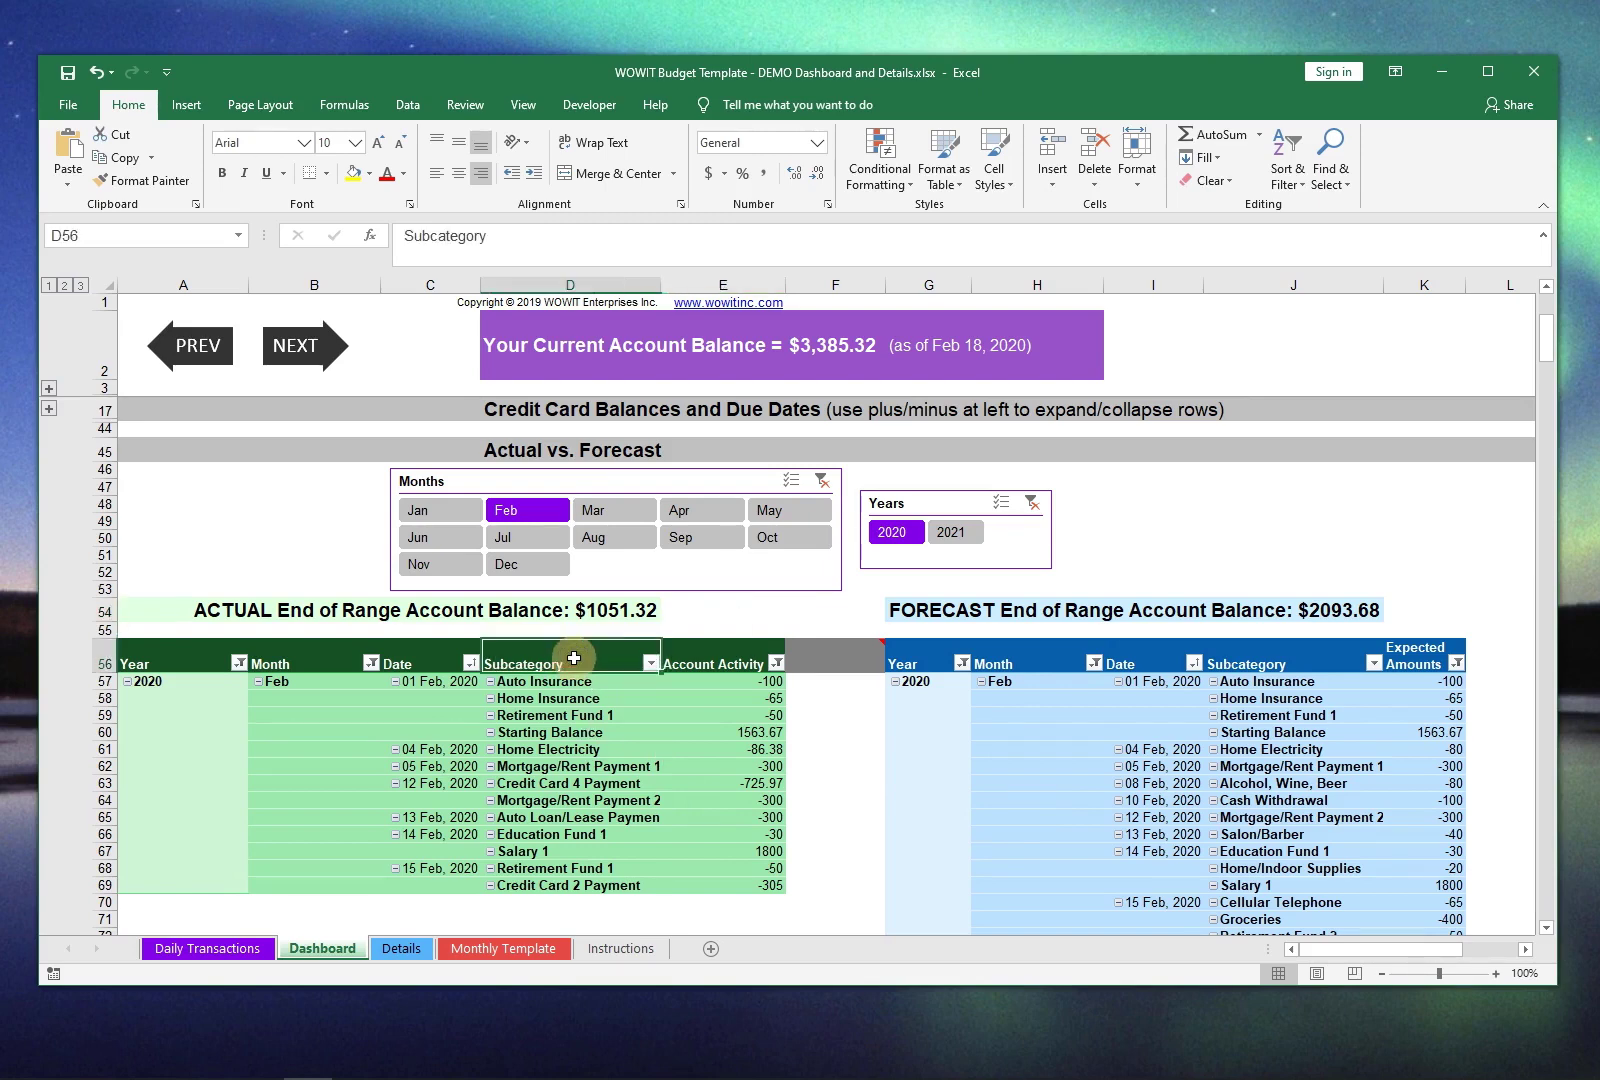
pyautogui.click(575, 735)
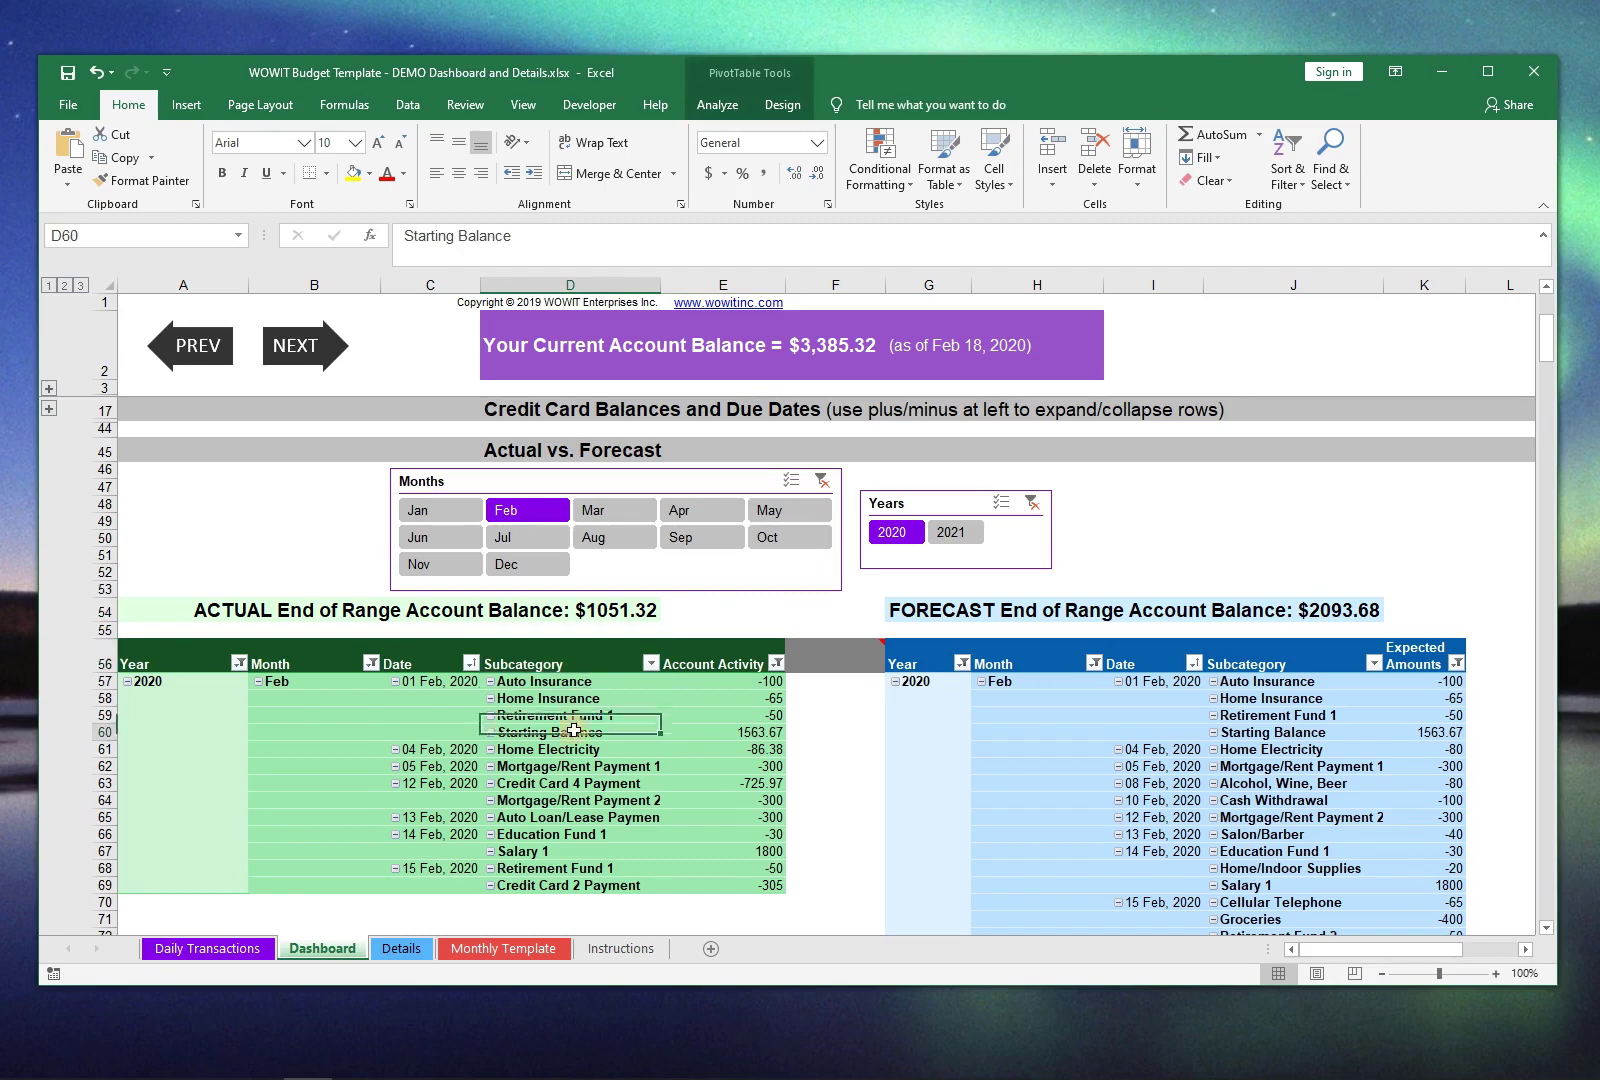
pyautogui.click(1010, 668)
pyautogui.click(1061, 814)
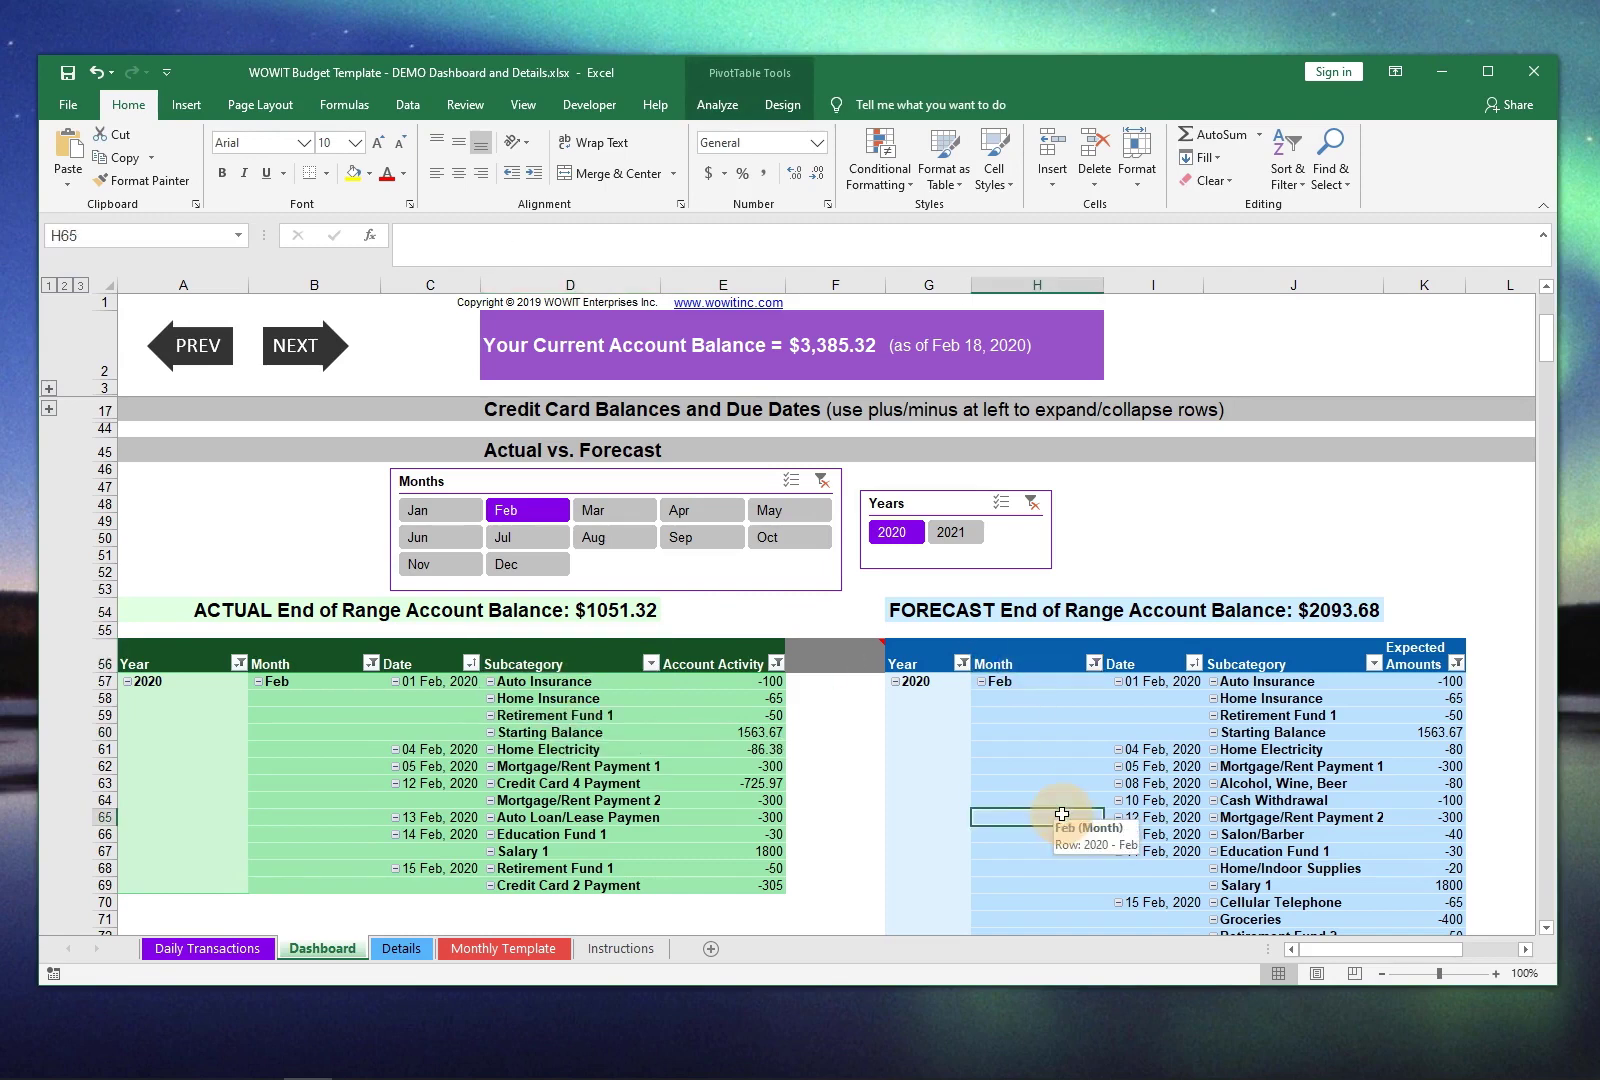
pyautogui.click(1000, 679)
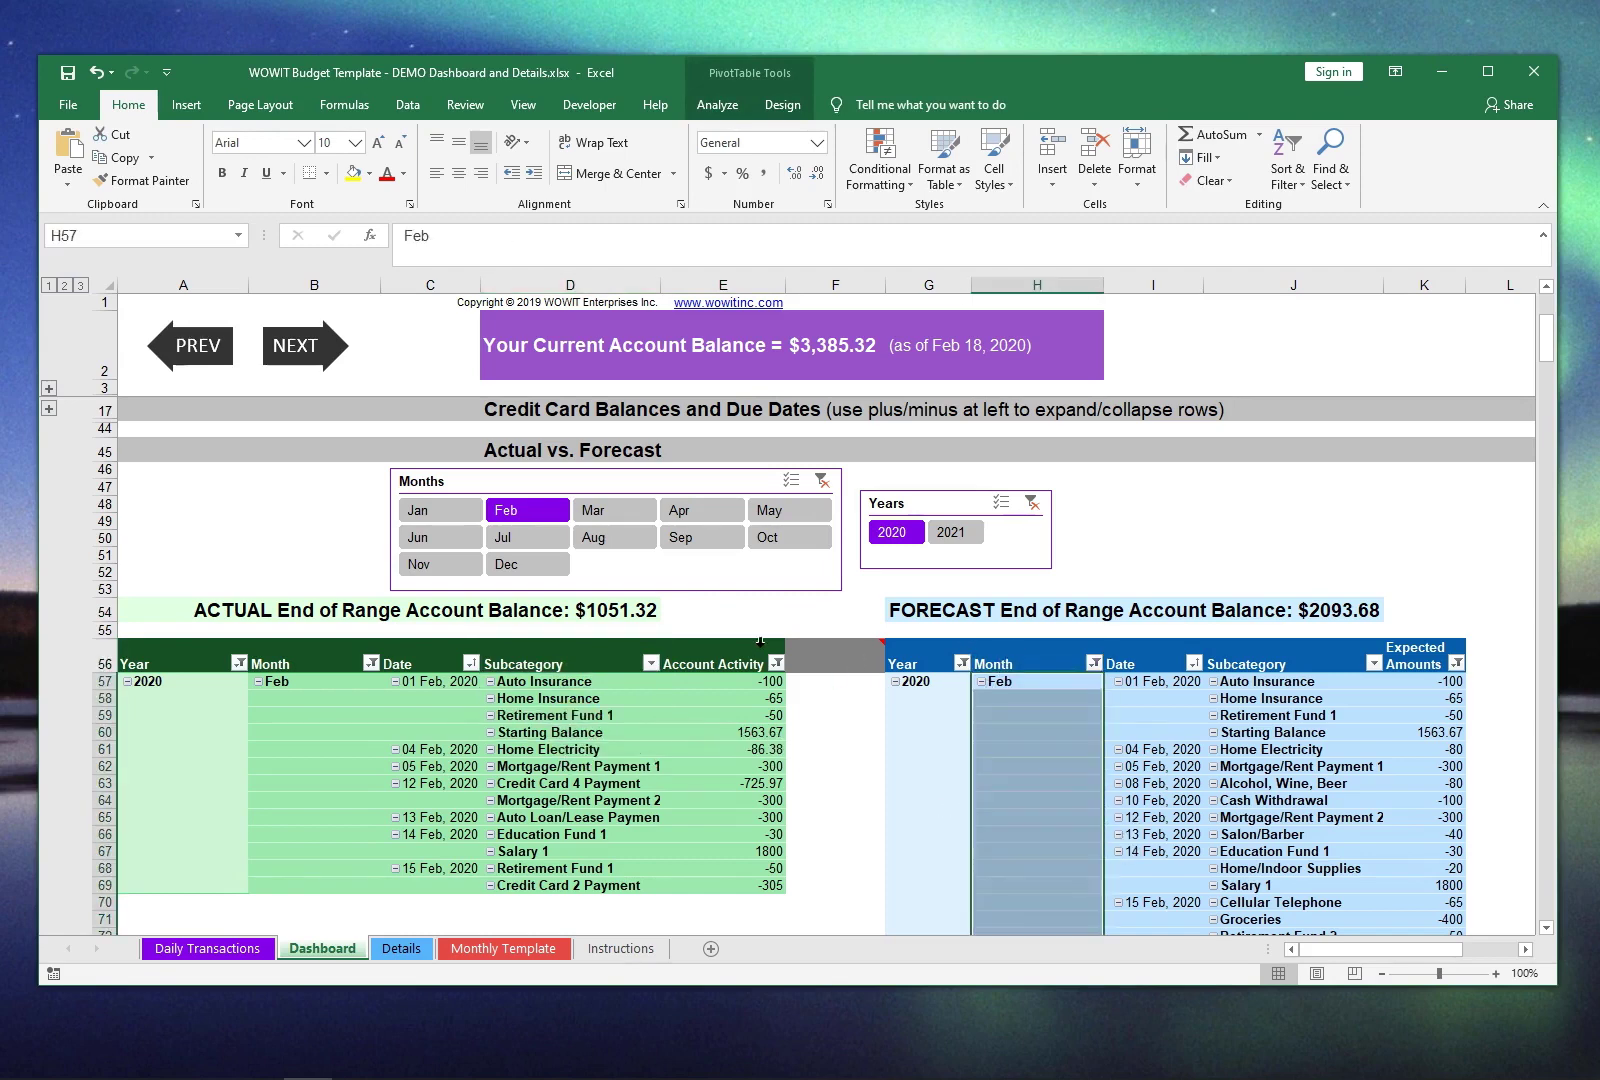
pyautogui.click(713, 613)
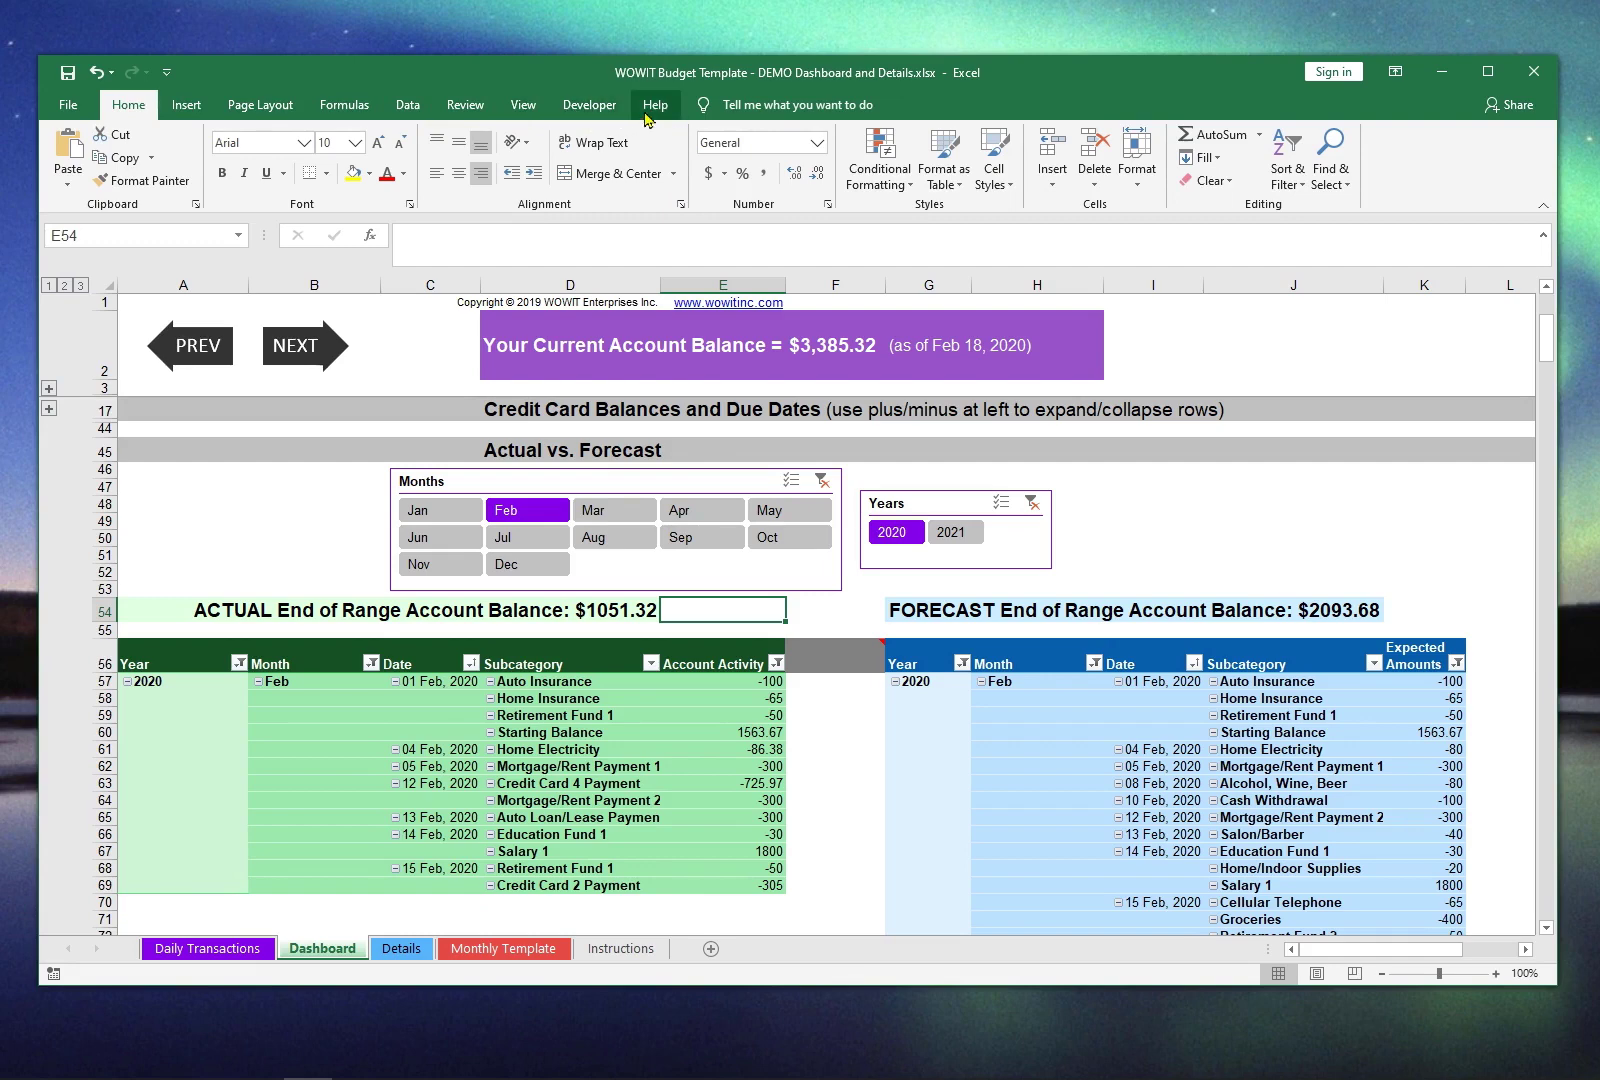
pyautogui.click(608, 667)
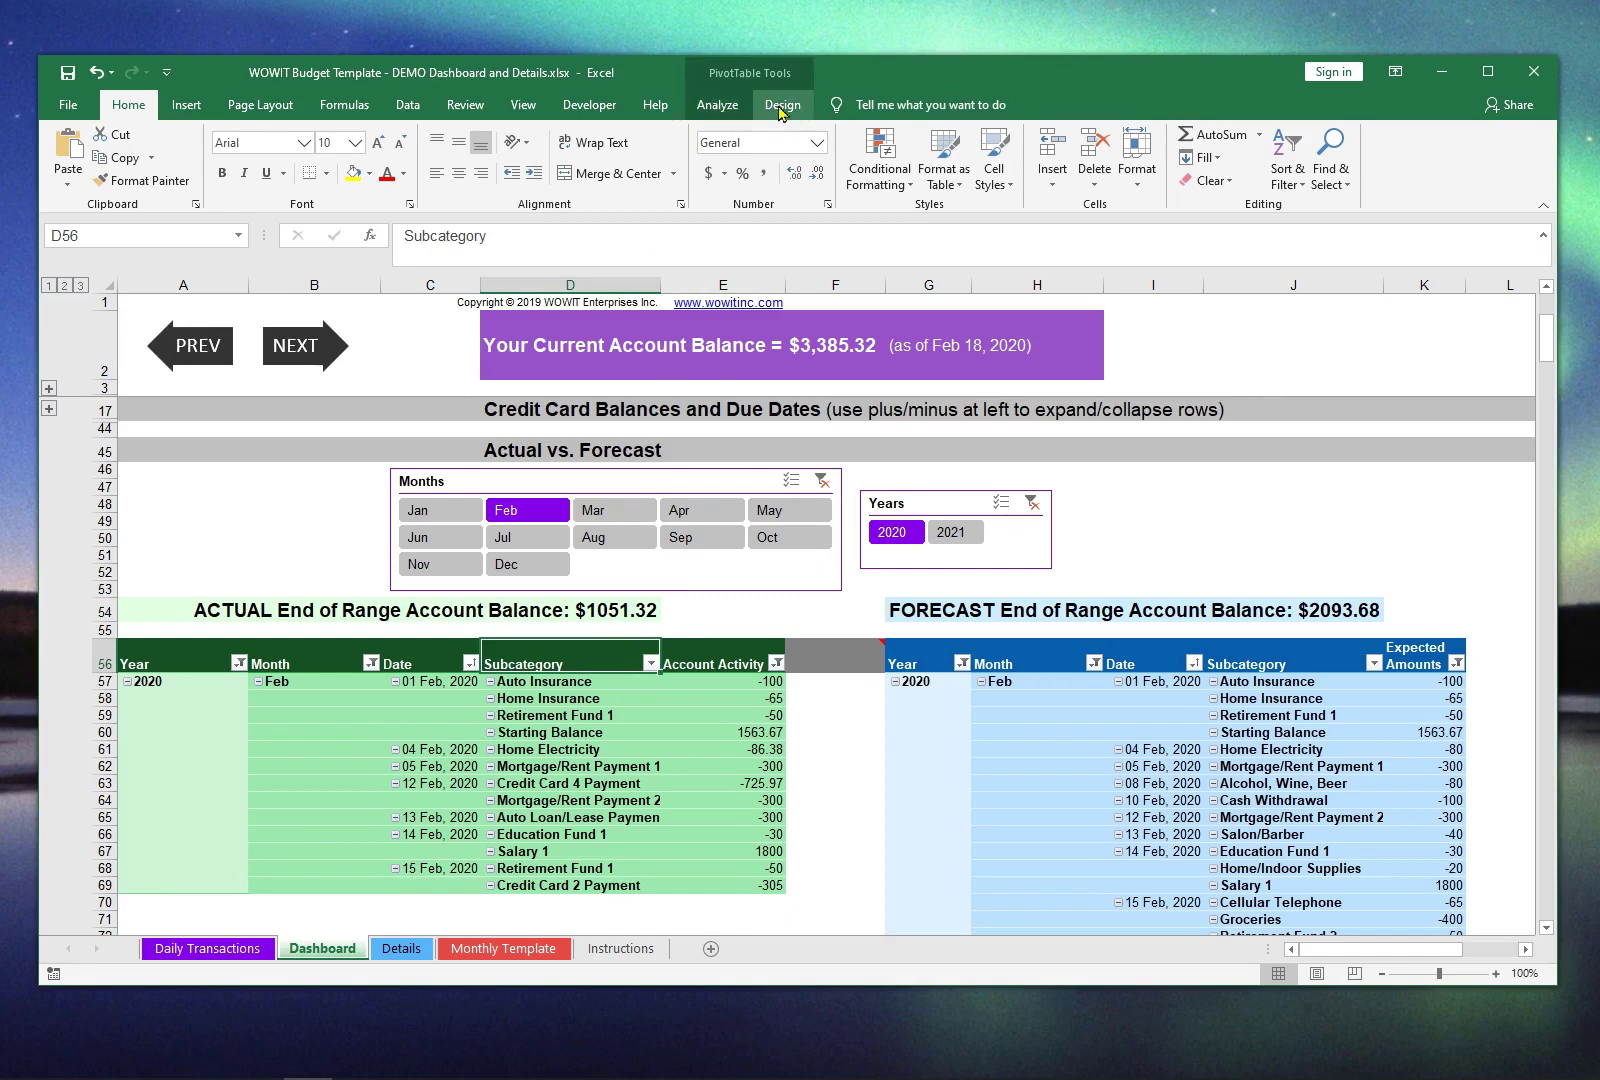
# Refresh the Actual pivot table from PivotTable Analyze and expand the Refresh options
pyautogui.click(718, 106)
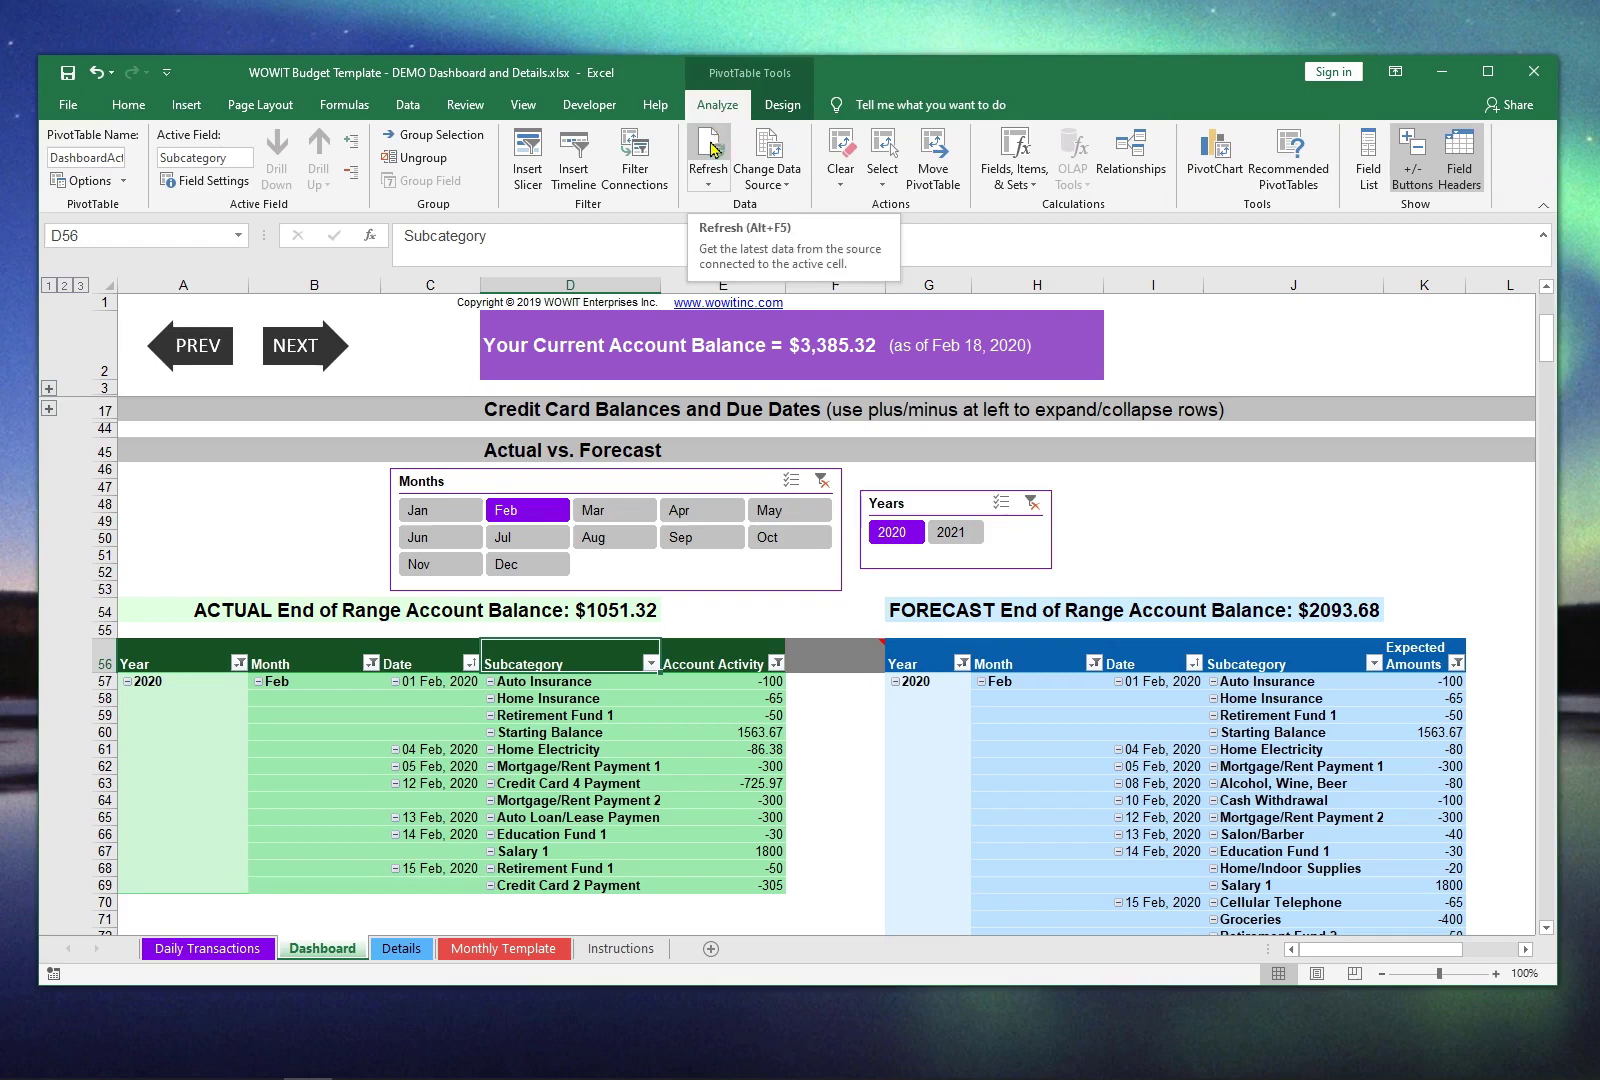
pyautogui.click(710, 148)
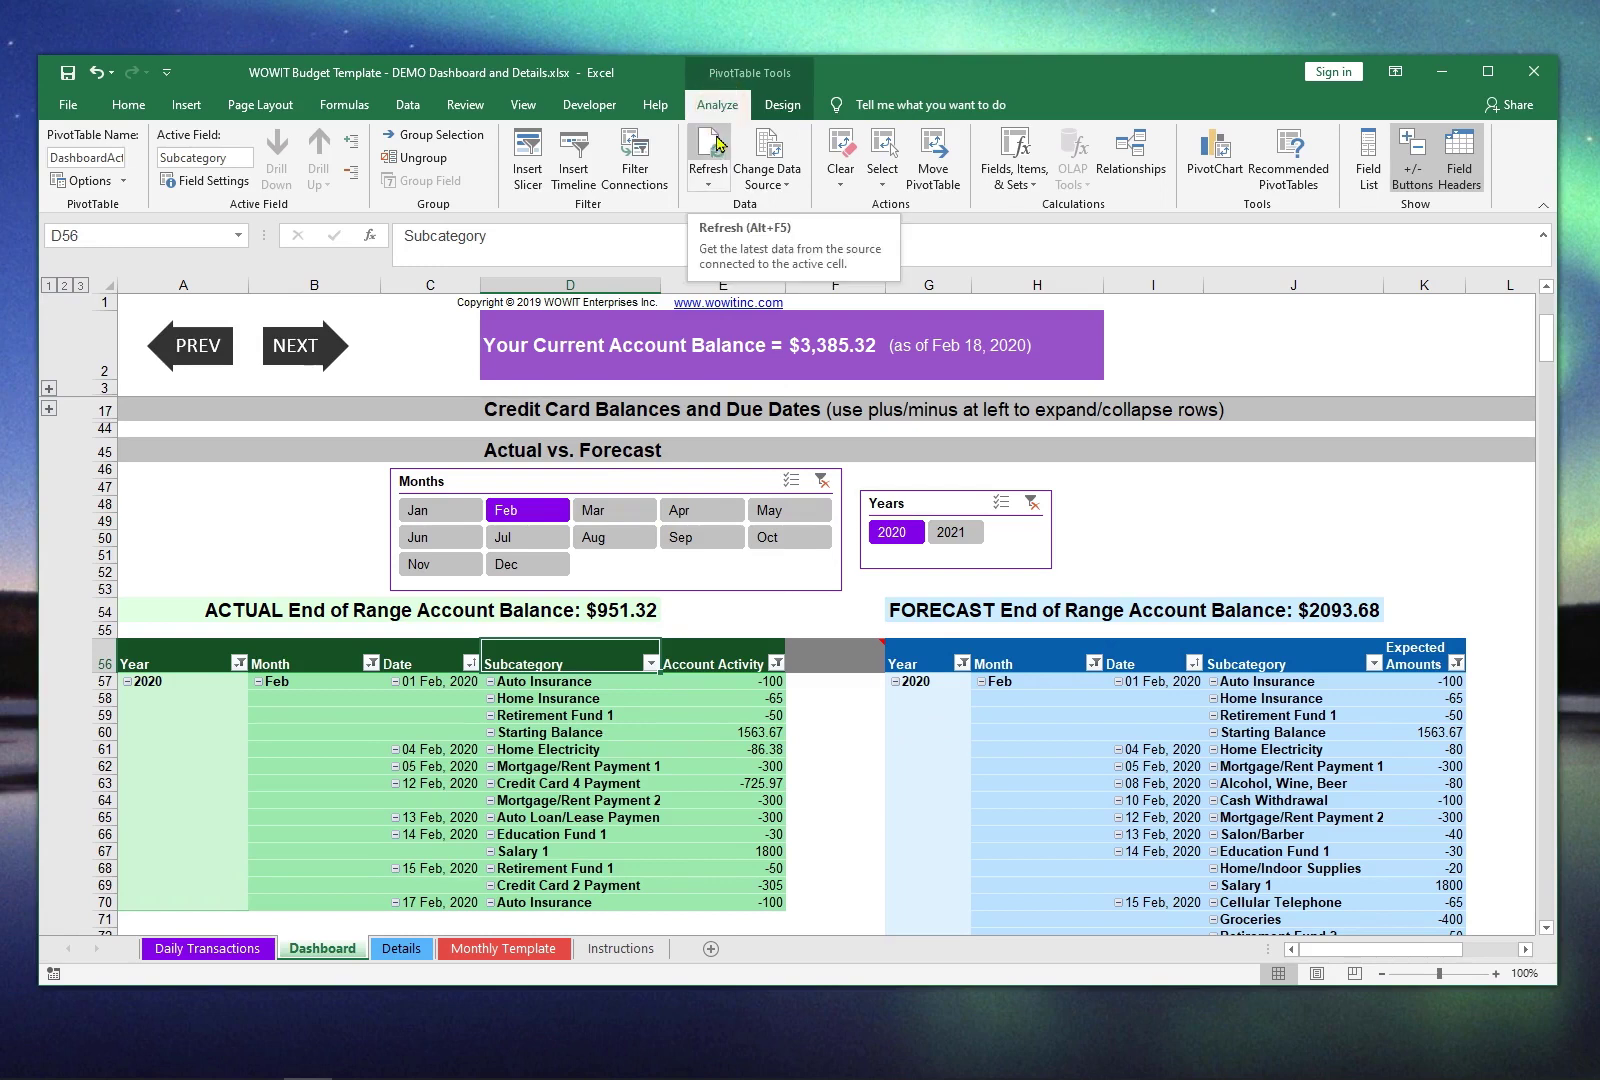
pyautogui.click(708, 186)
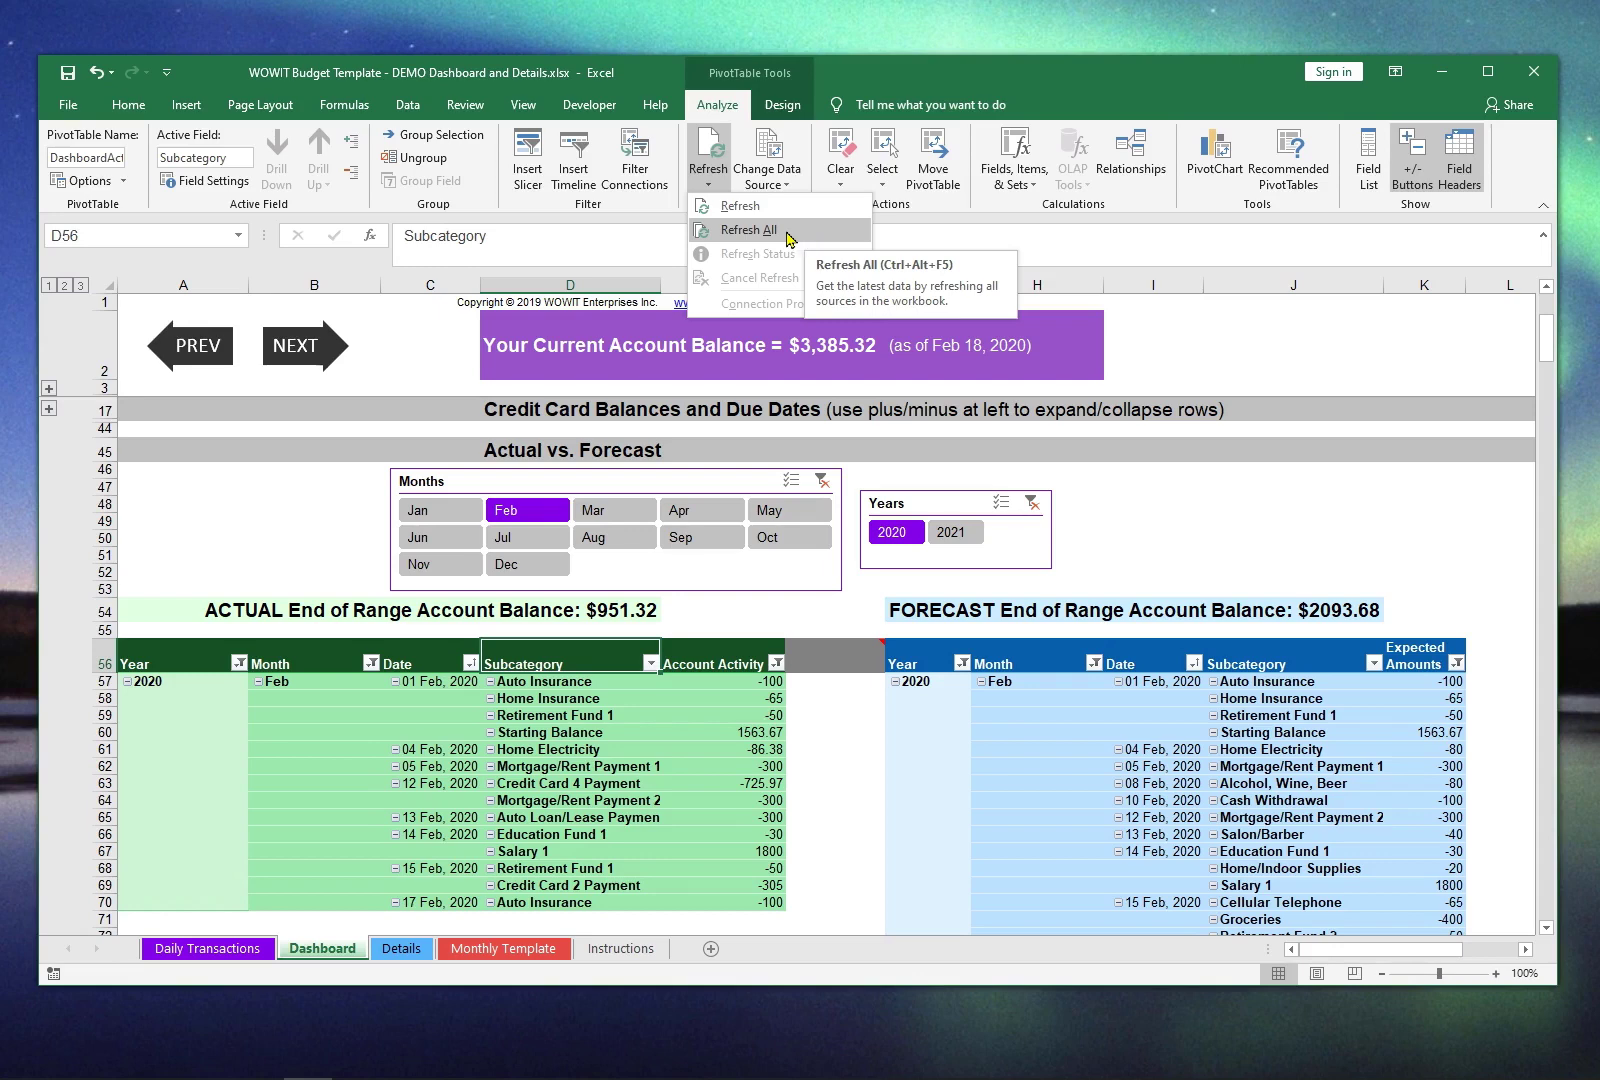
# Run Refresh All, dismiss the field-name warning, skip the connections, then refresh the pivot again
pyautogui.click(789, 237)
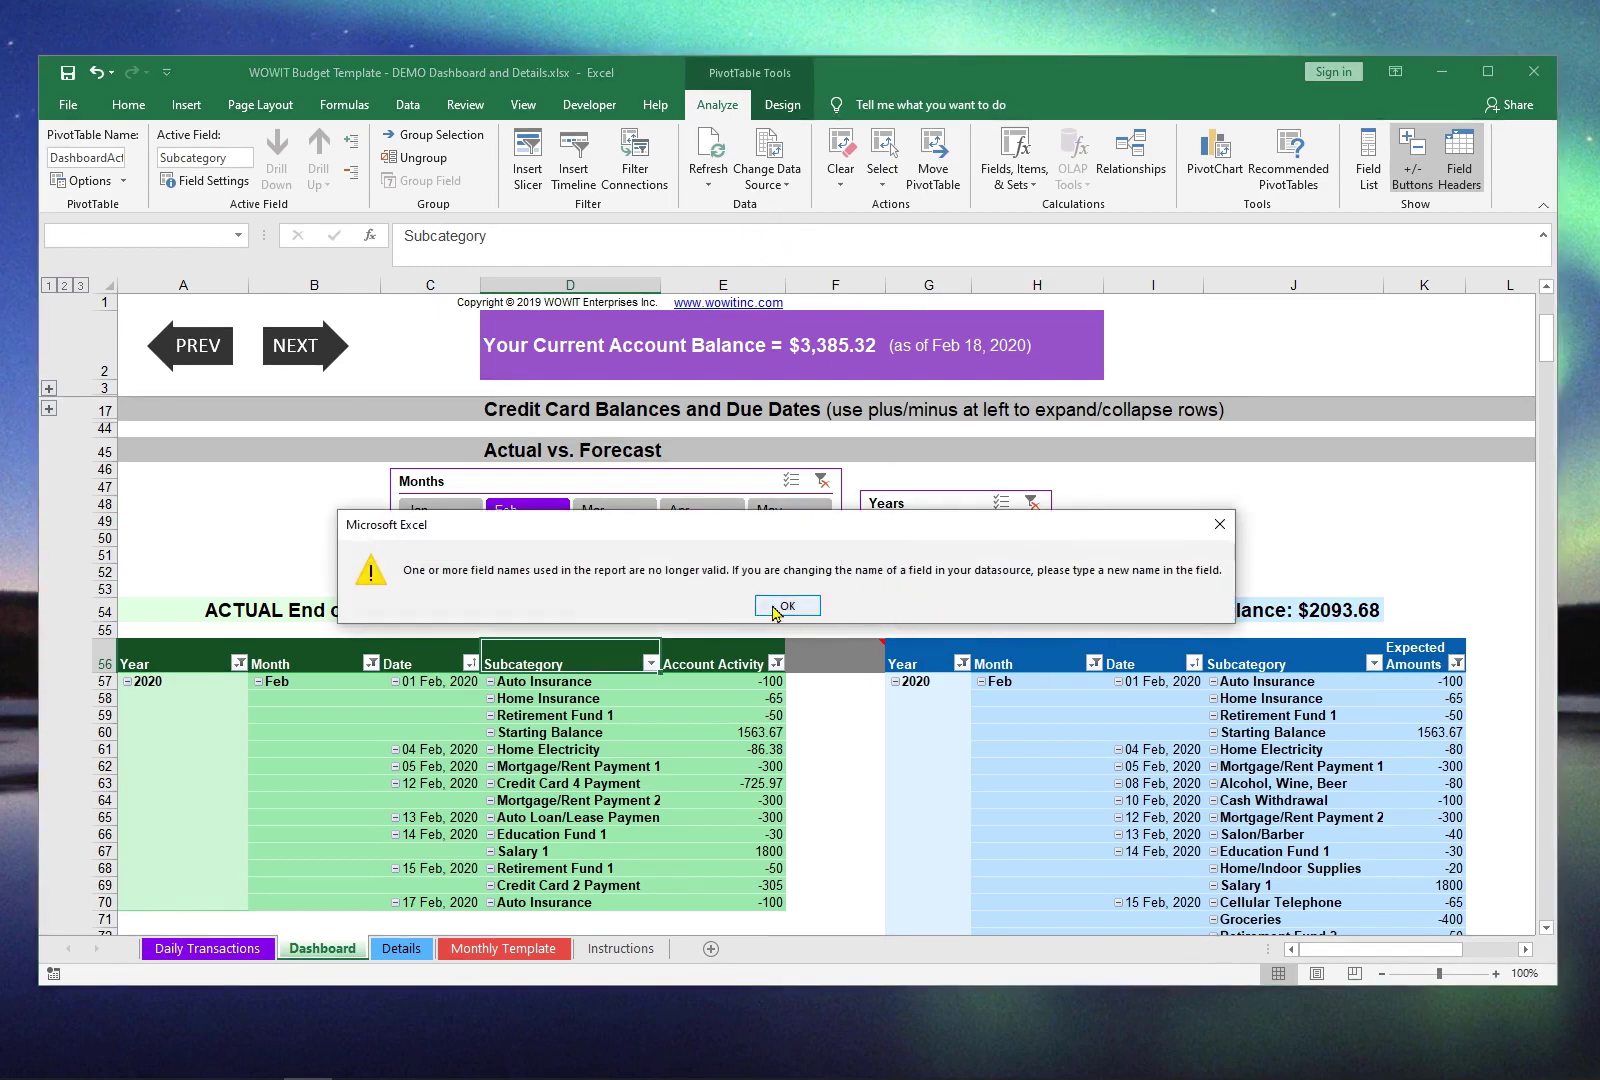
pyautogui.click(786, 606)
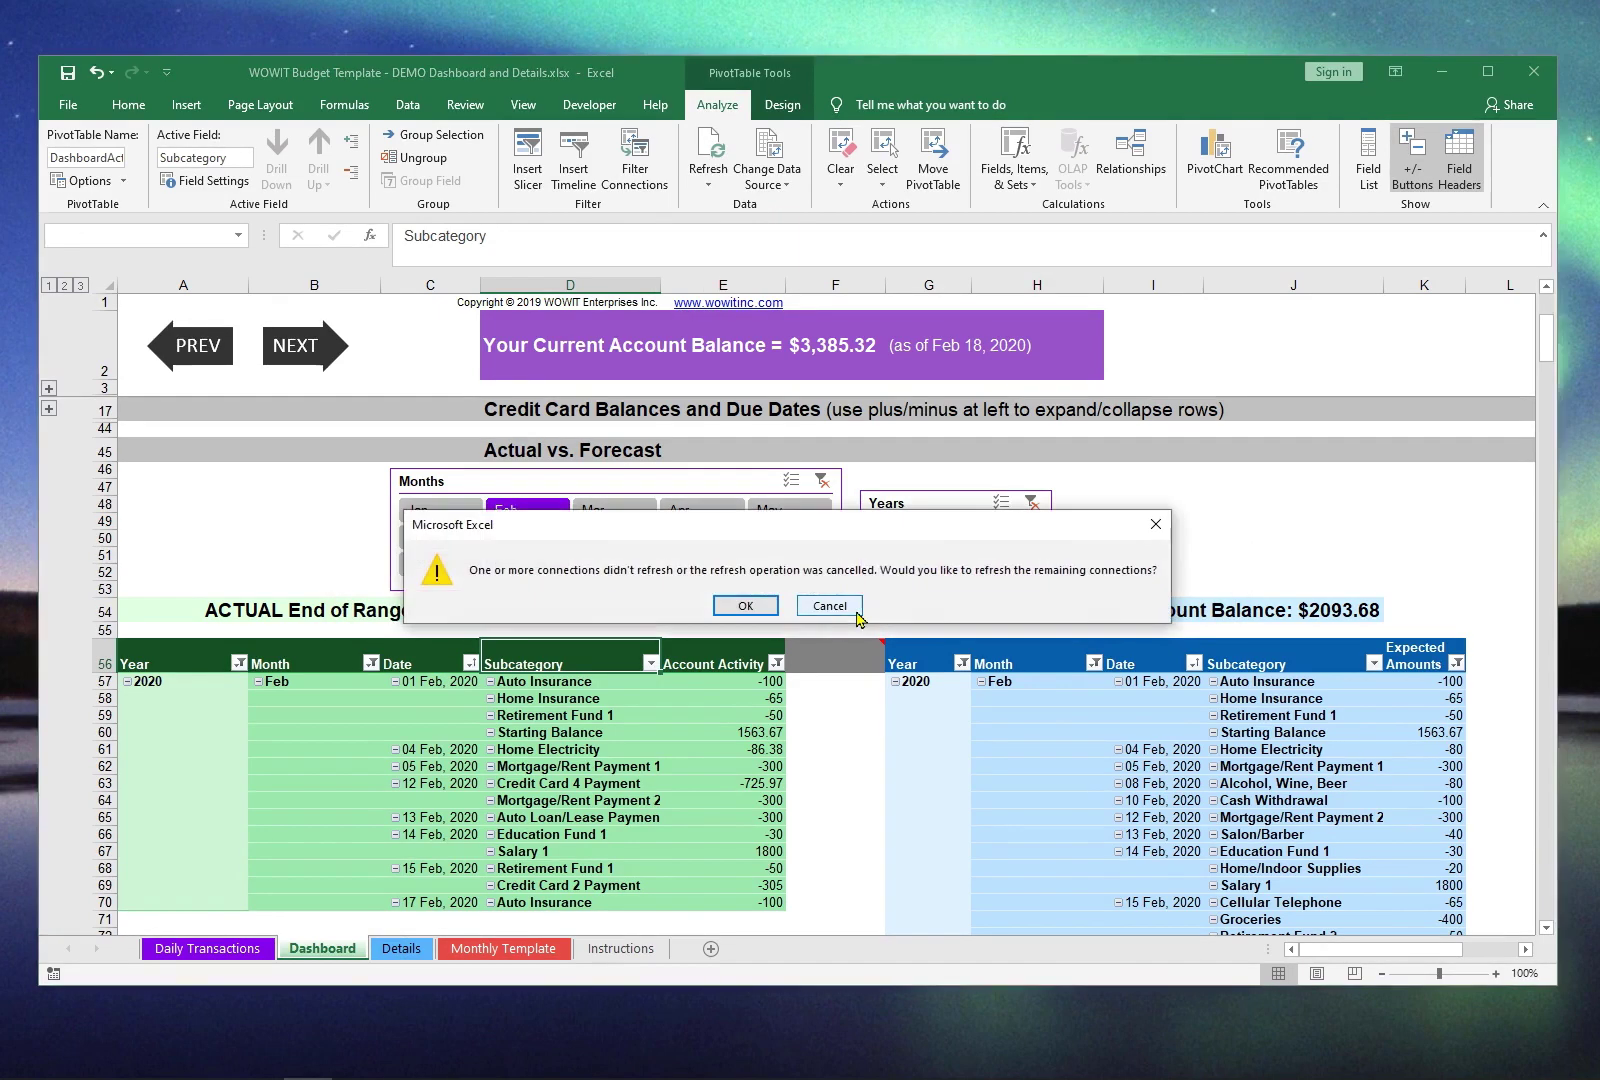
pyautogui.click(856, 612)
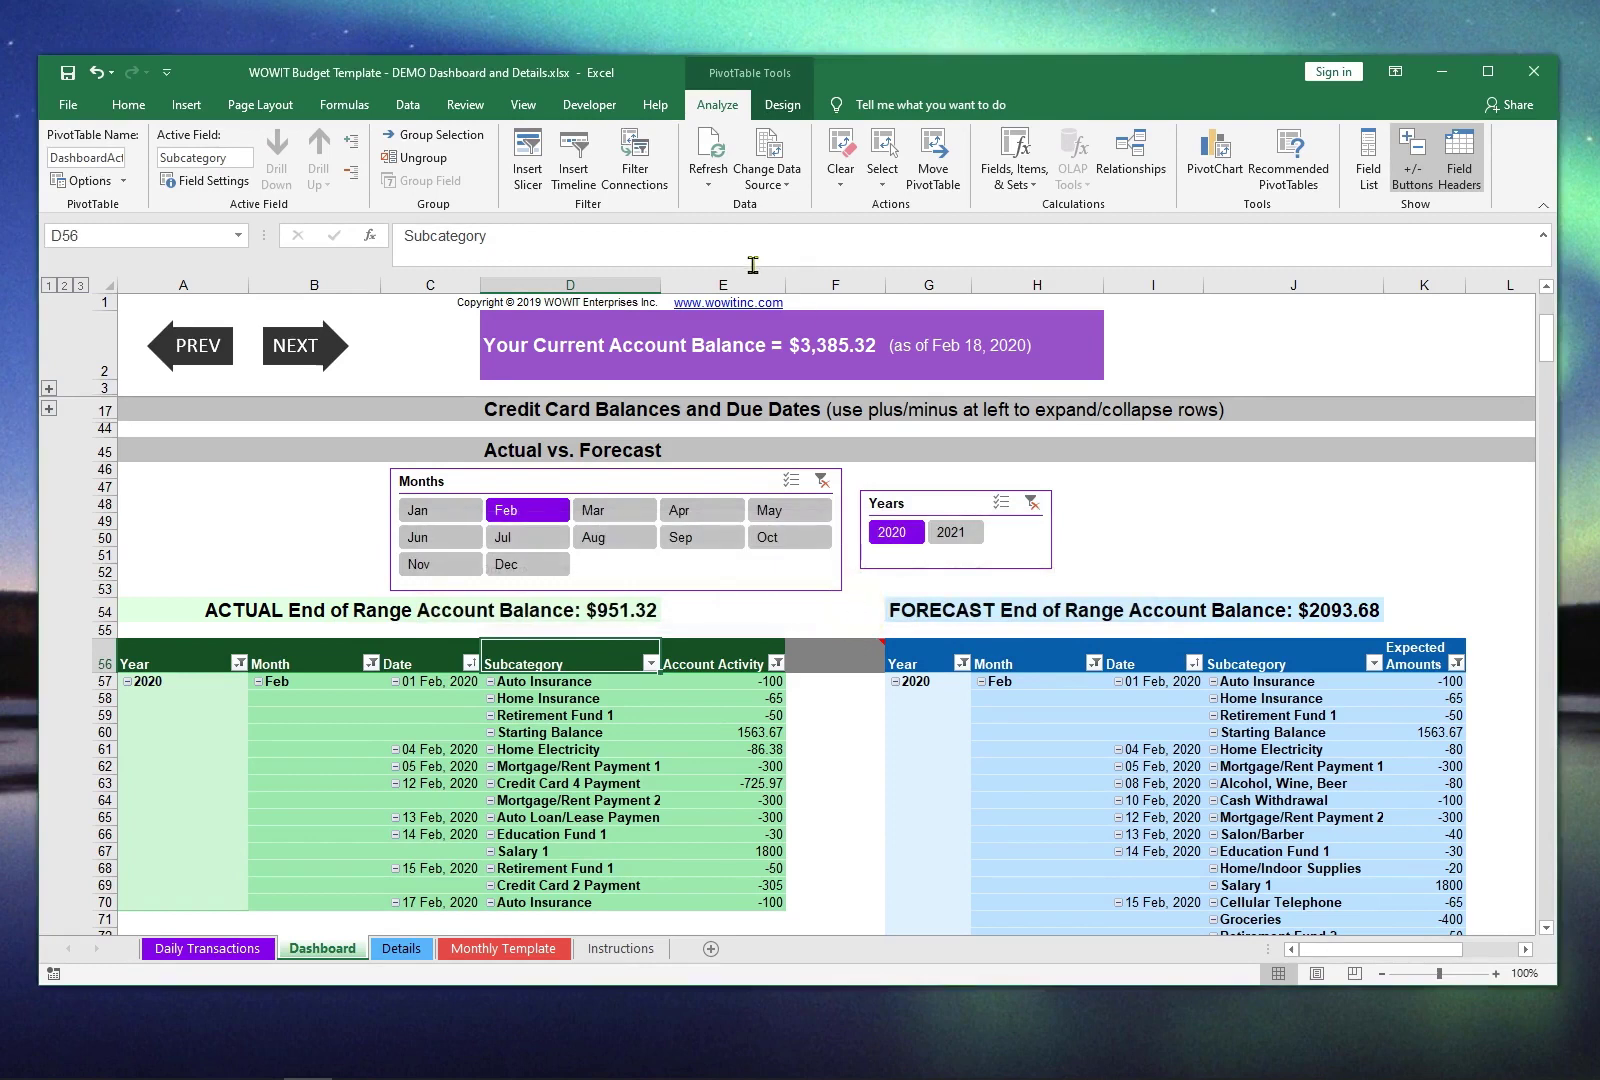
pyautogui.click(708, 150)
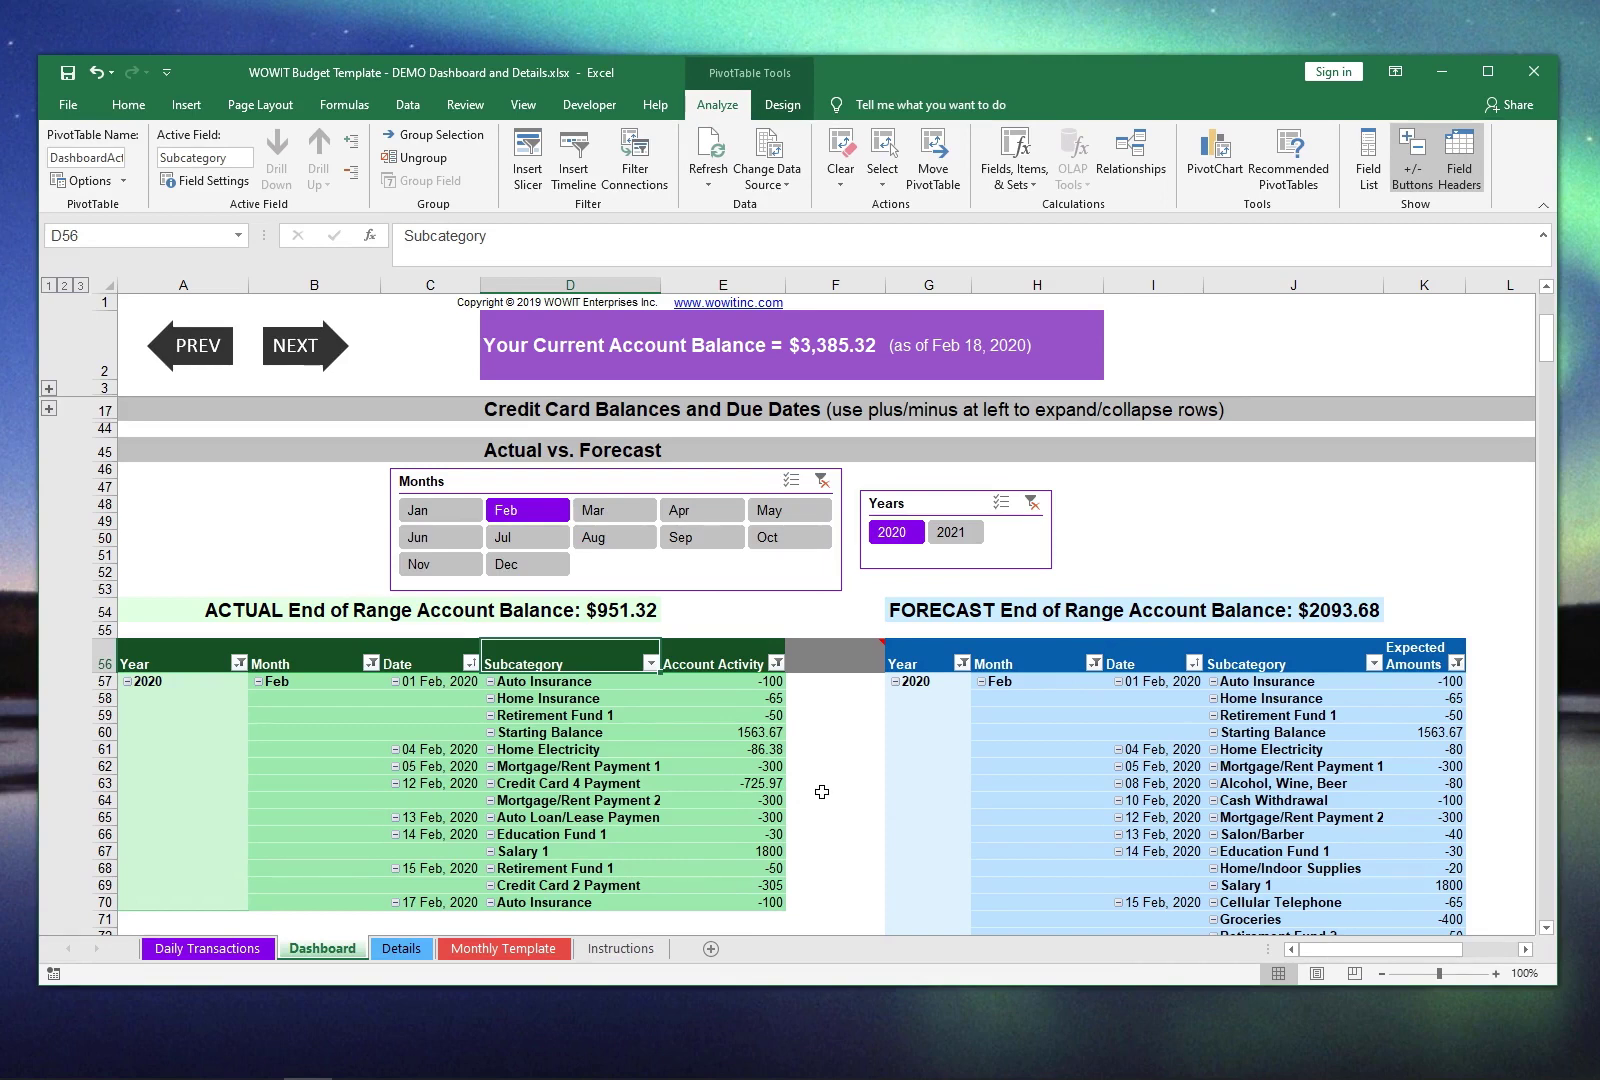
# Refresh the Actual pivot table and scroll down to view February rows through 29 Feb
pyautogui.click(708, 606)
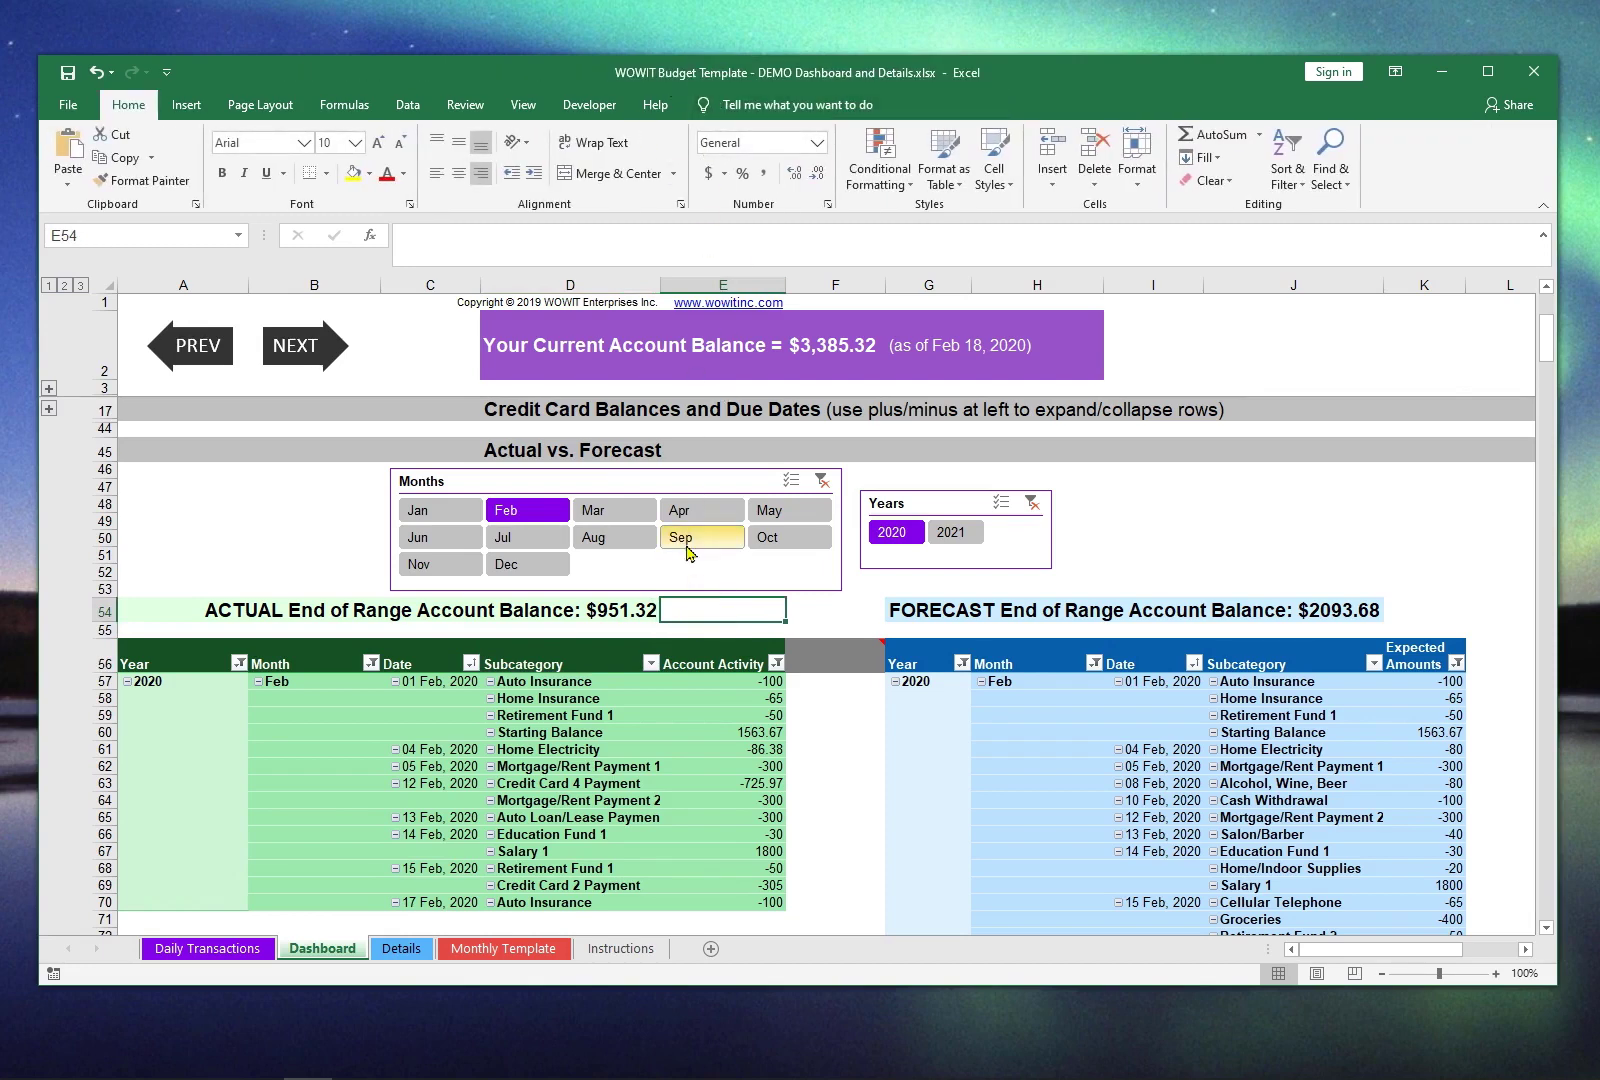
pyautogui.click(603, 699)
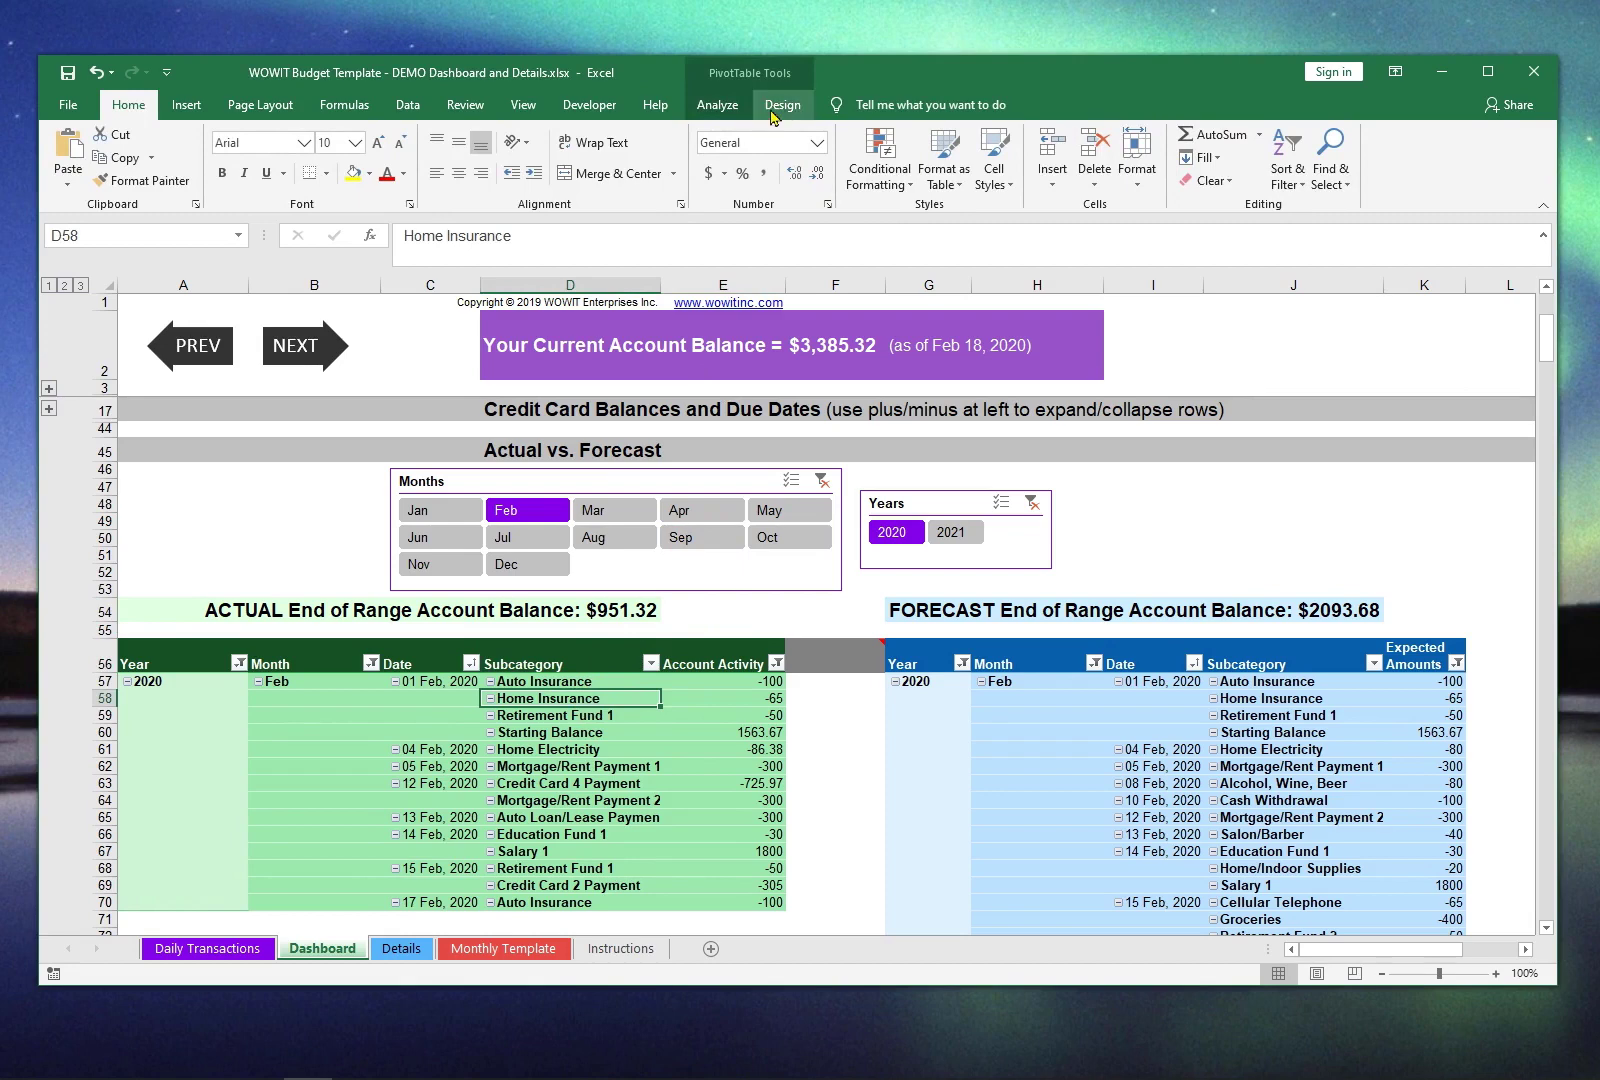
pyautogui.click(727, 108)
pyautogui.click(708, 150)
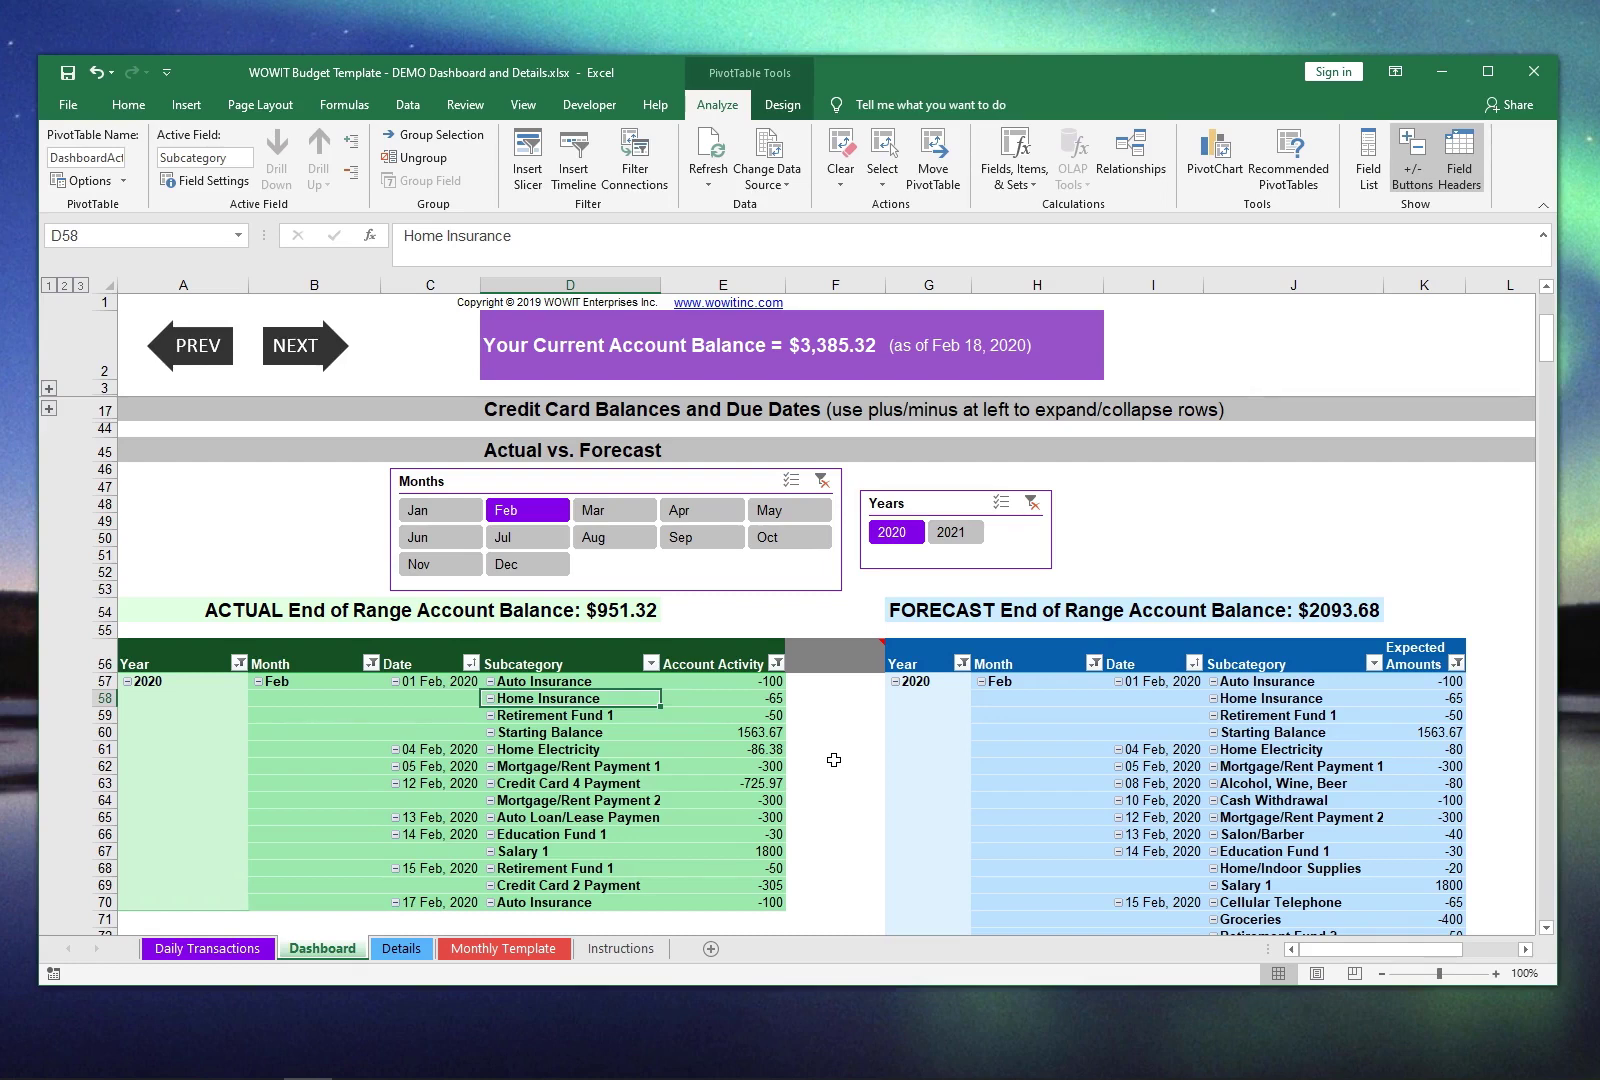
pyautogui.scroll(-5, 834, 760)
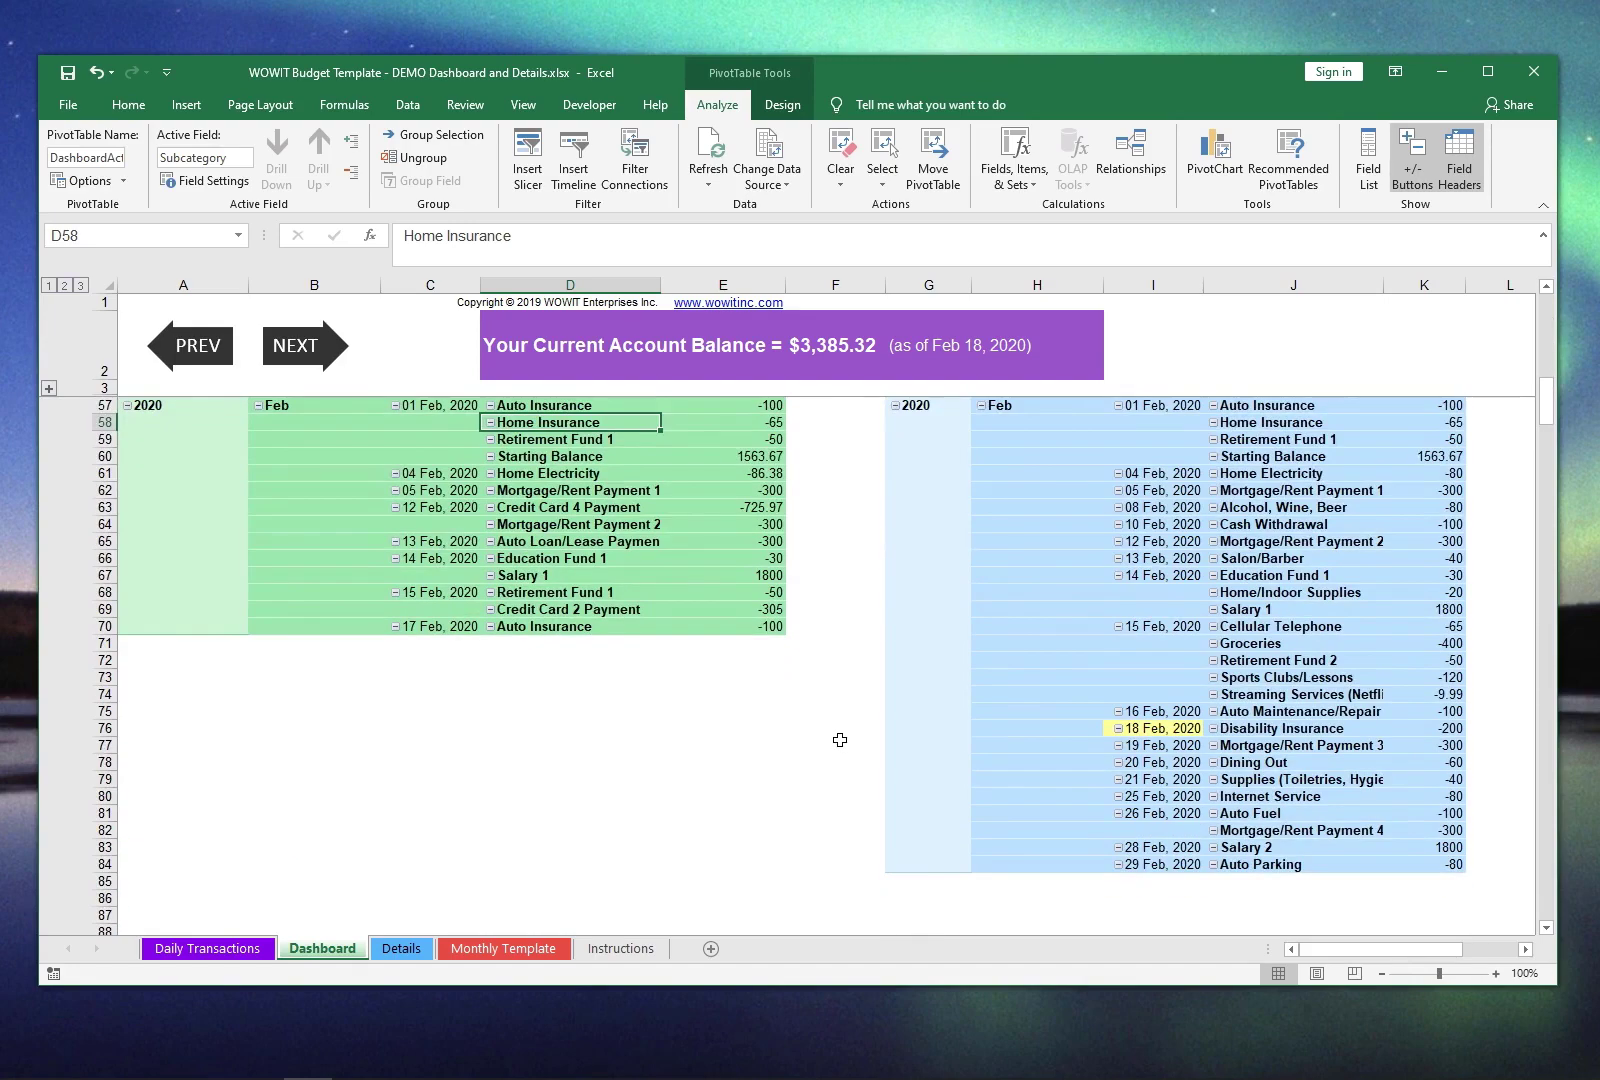